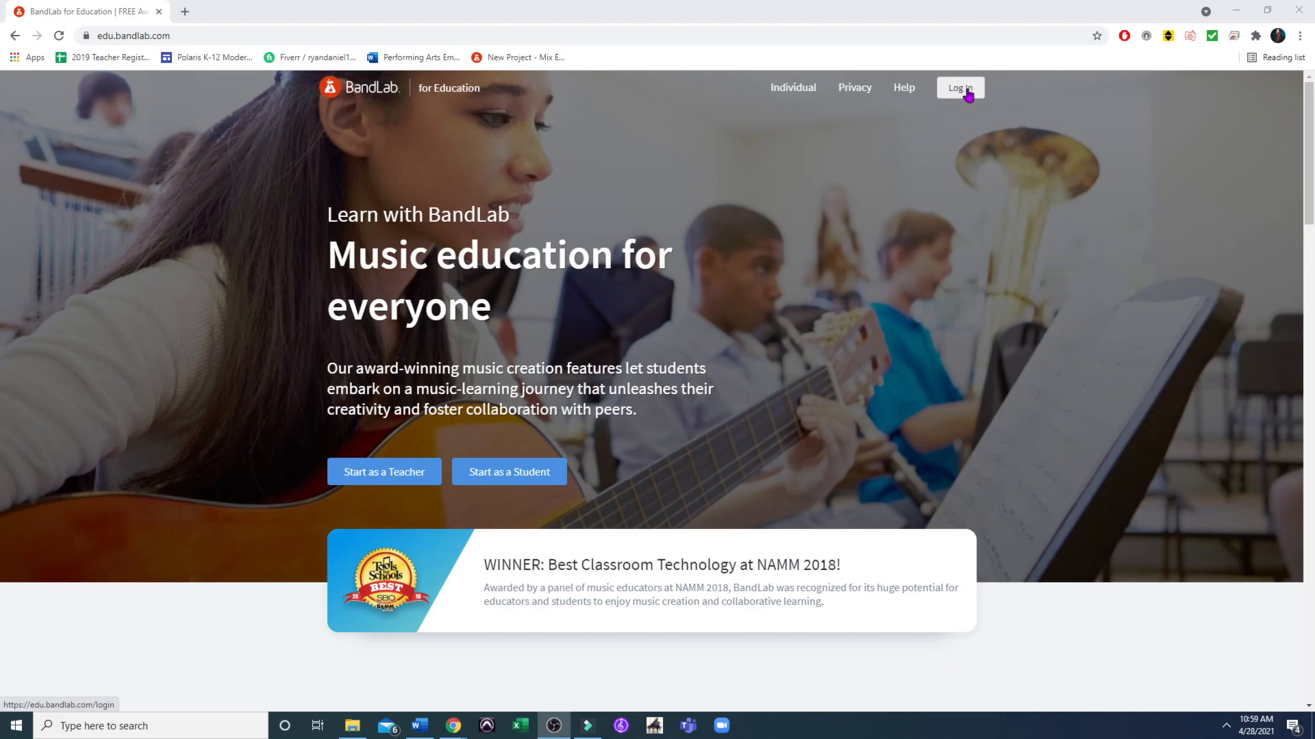
Log in with the saved account credentials and open the Summer Class of the MDCPS Summer school.
left_click(968, 95)
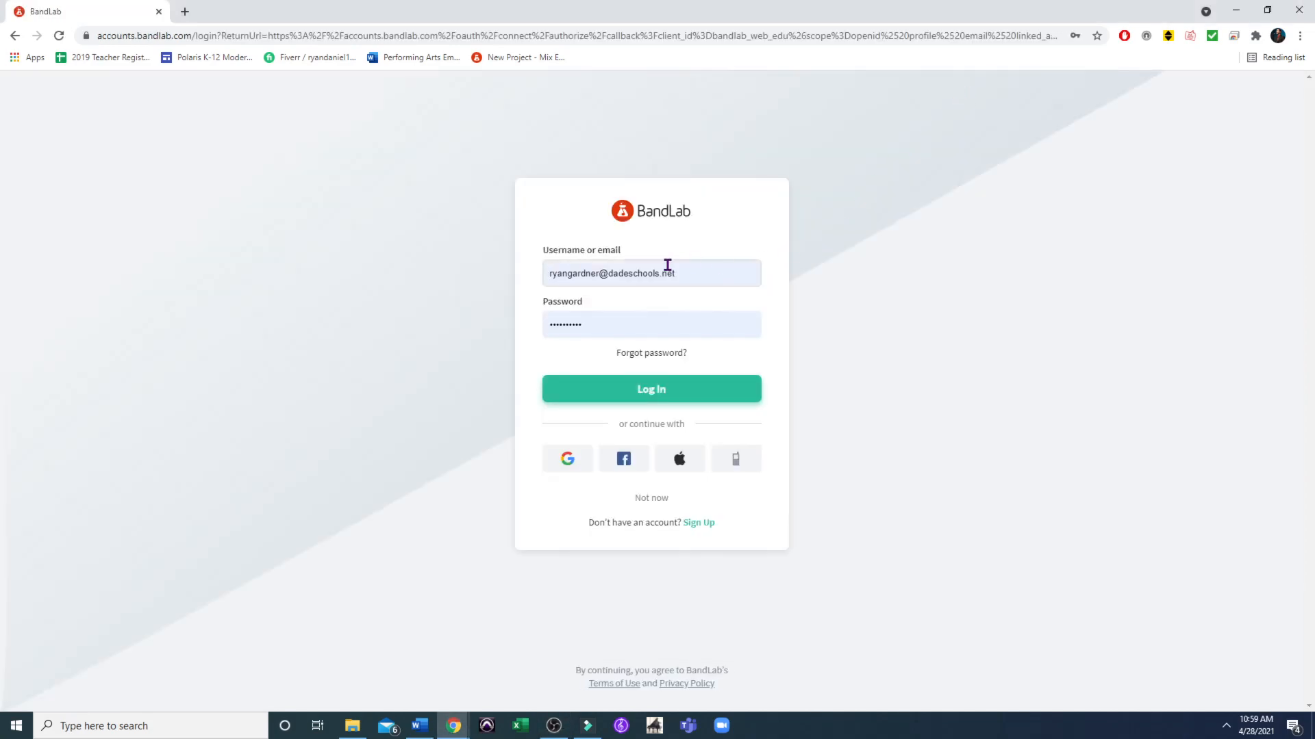
left_click(625, 401)
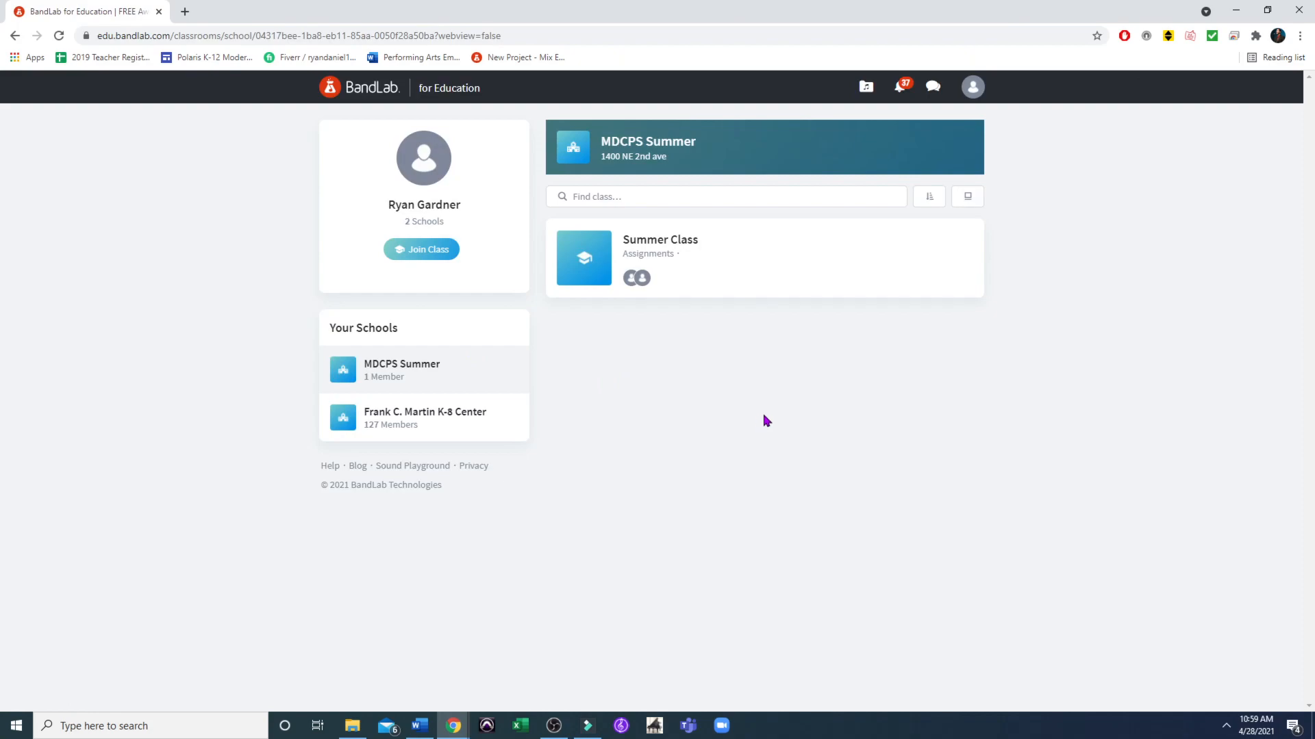
left_click(644, 246)
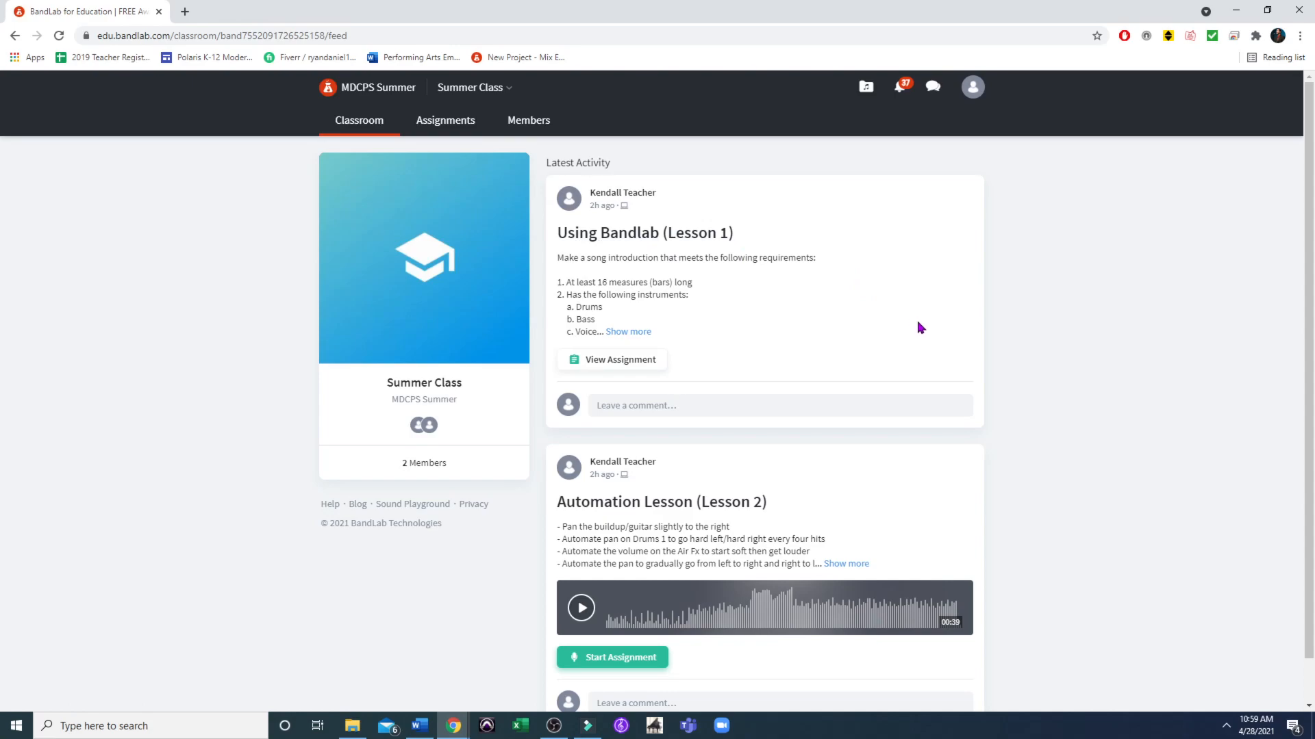
Start the Automation Lesson (Lesson 2) assignment from the Teacher's Assignment.
scroll(918, 335, "down", 1)
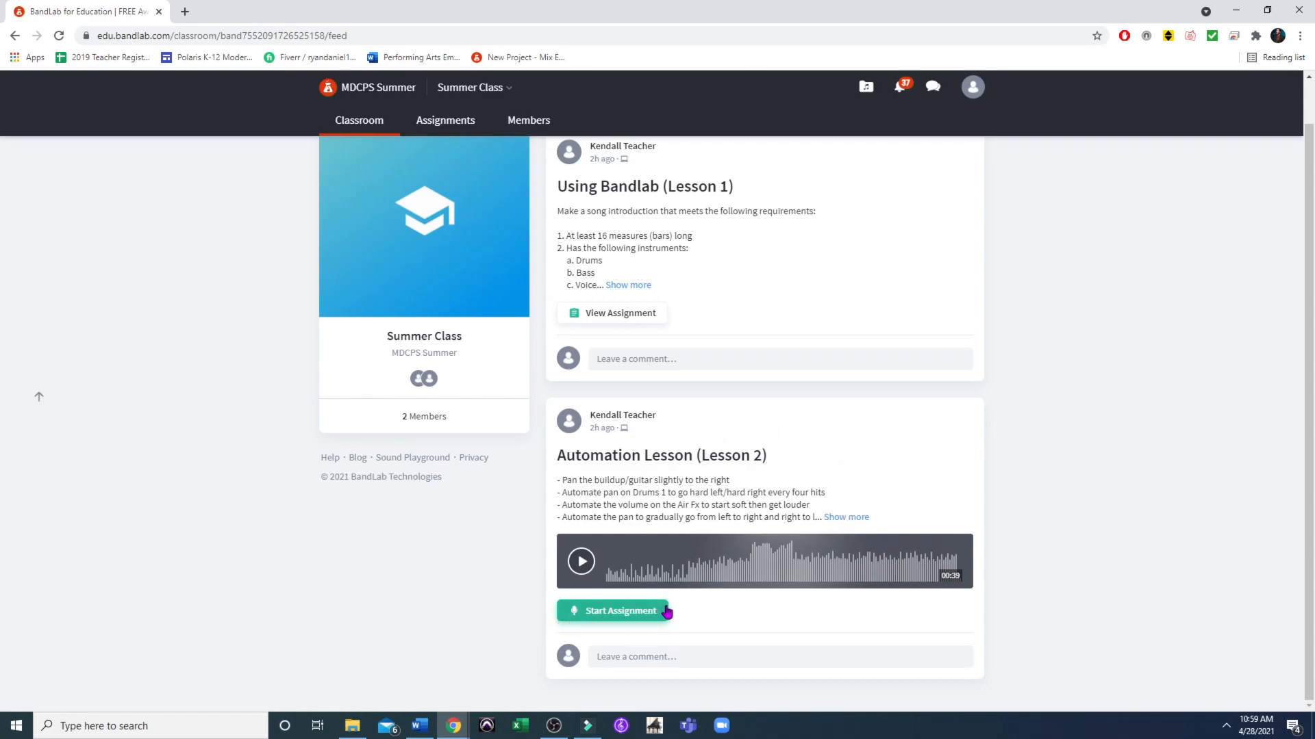
left_click(612, 618)
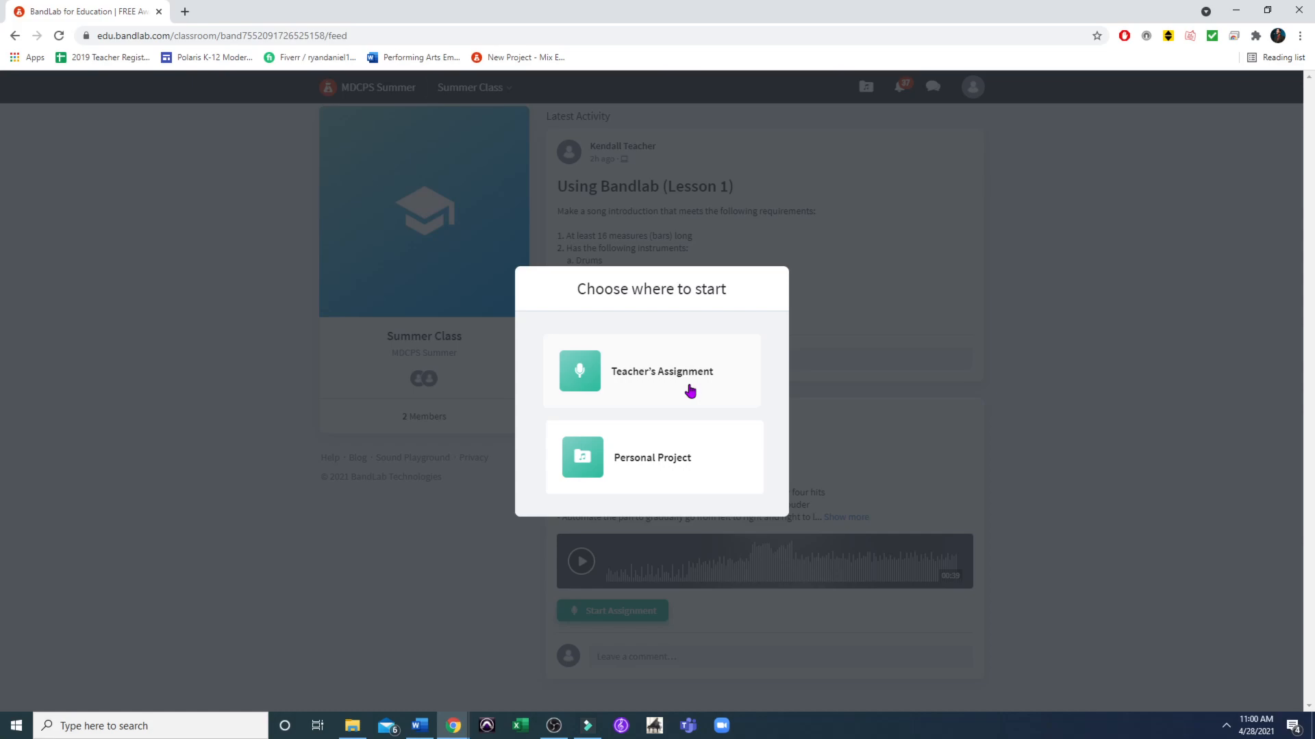
left_click(597, 362)
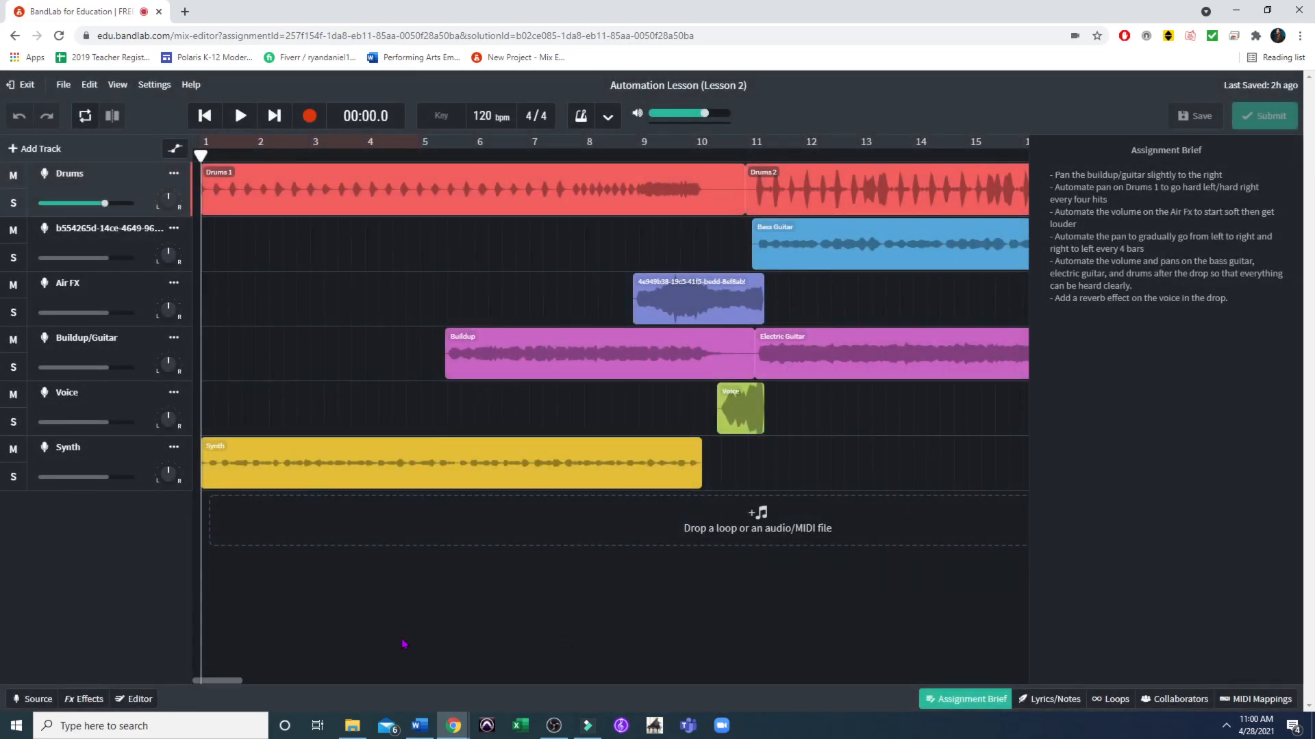
Play the whole assignment song through to its end, then return the timeline to its beginning.
left_click_drag(231, 681, 260, 685)
left_click(237, 121)
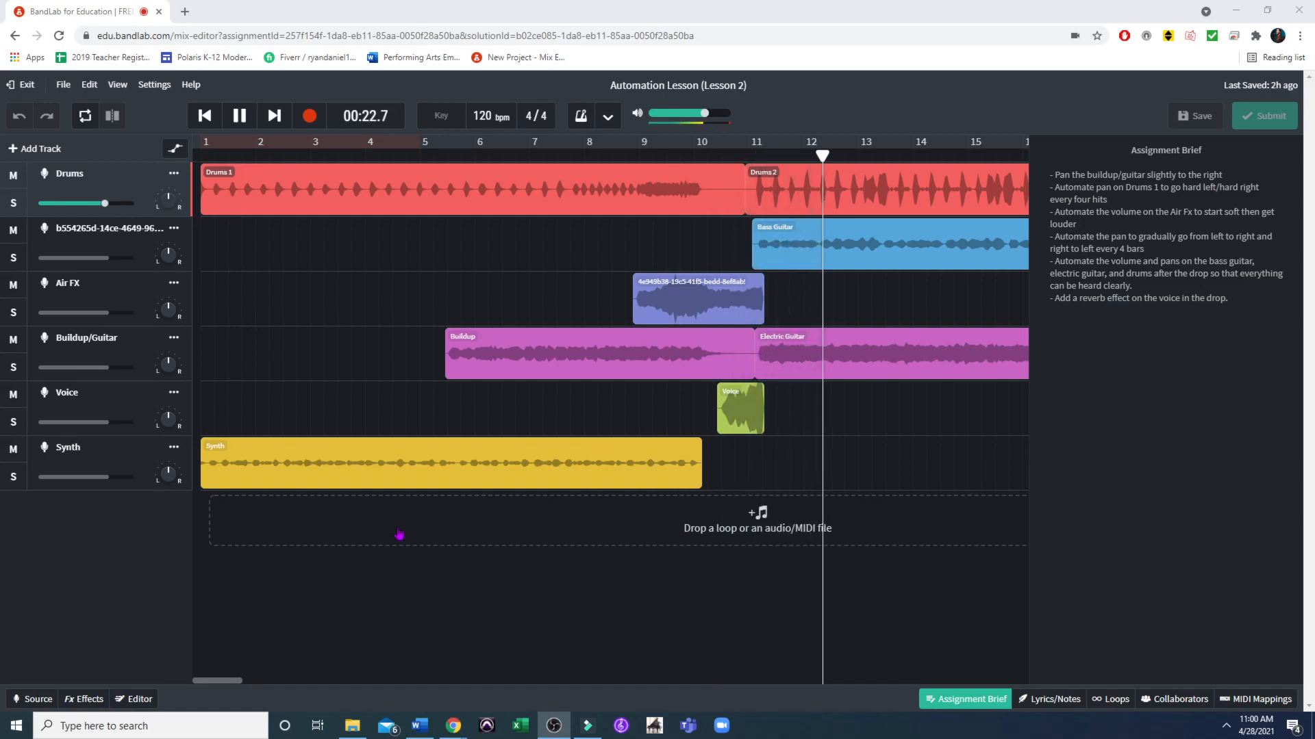
left_click_drag(209, 683, 227, 687)
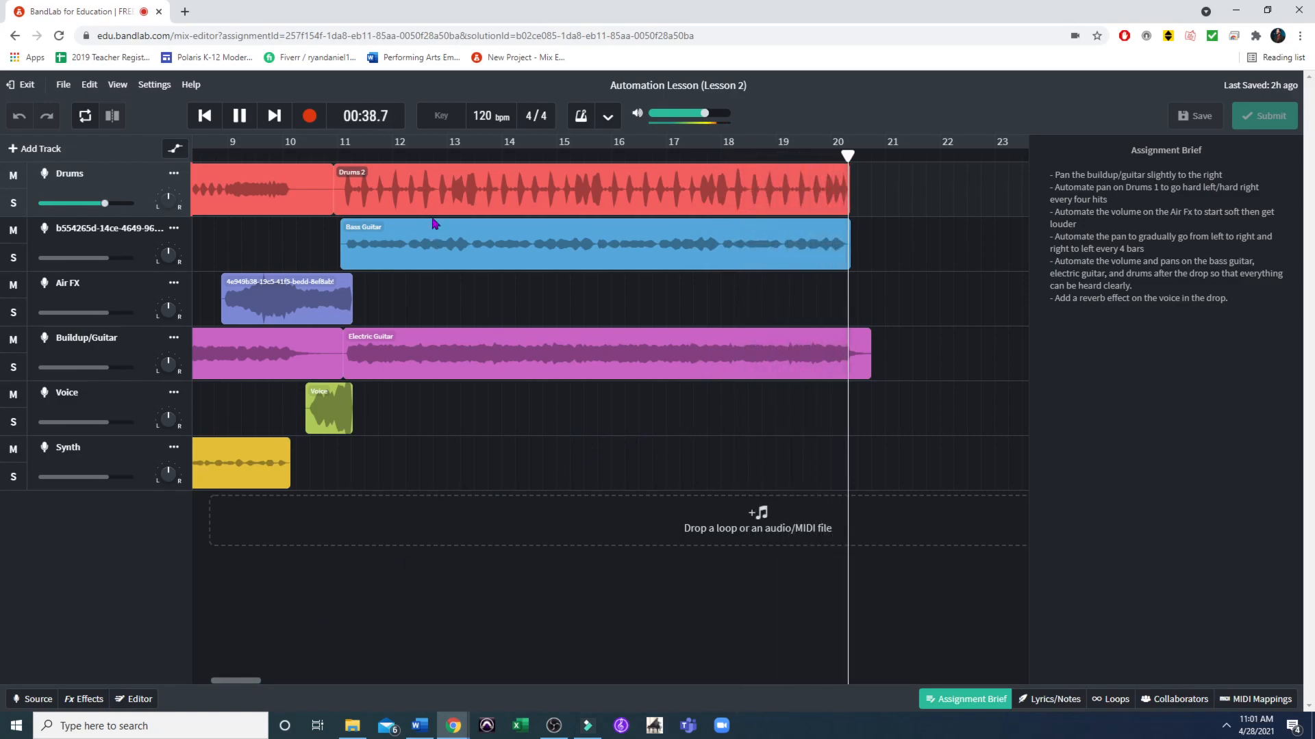
left_click(239, 116)
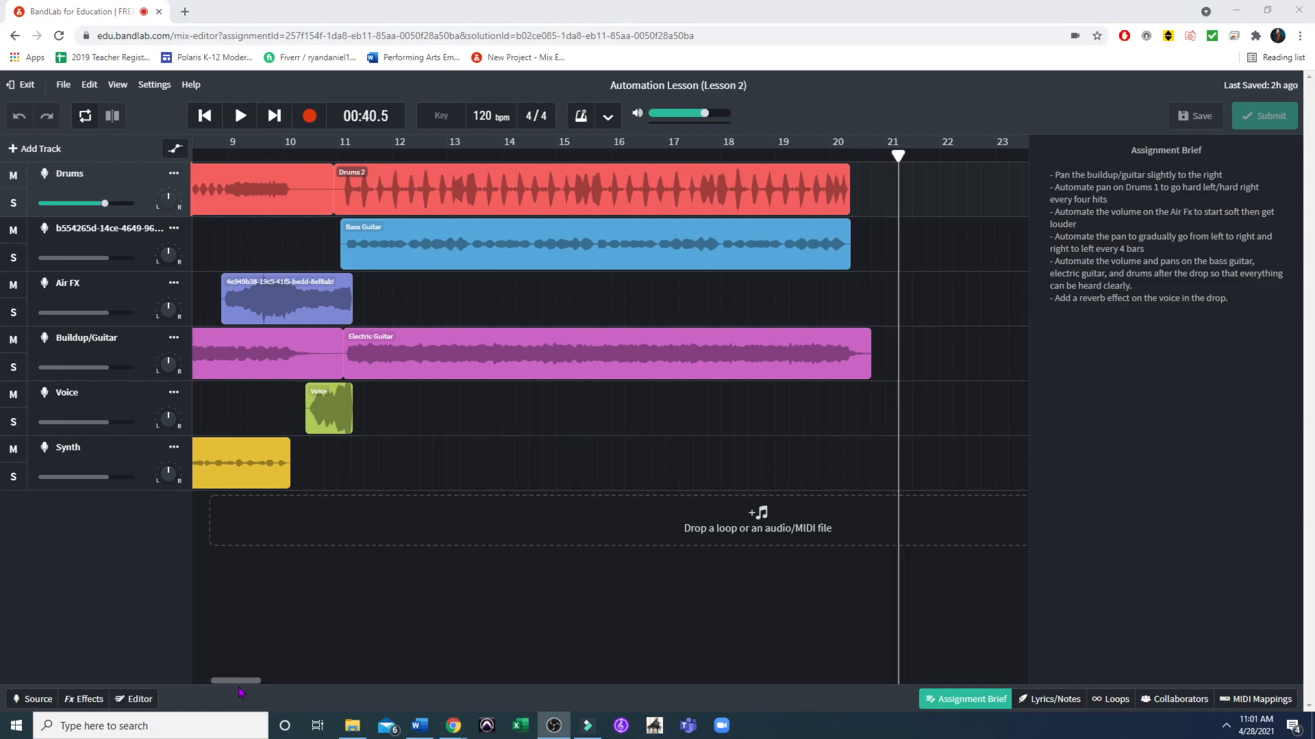
left_click_drag(236, 681, 98, 639)
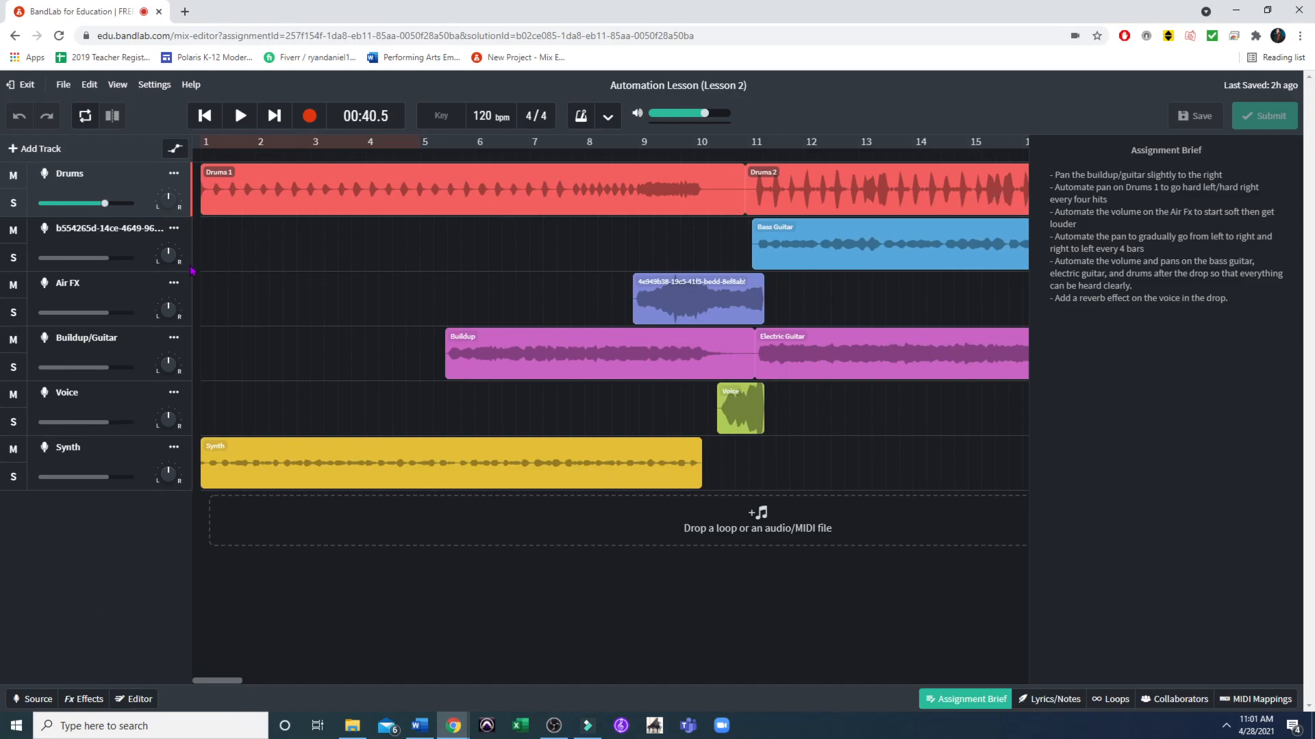
Try out the Drums track's volume control and leave it at its starting level.
mouse_move(171, 256)
mouse_move(106, 206)
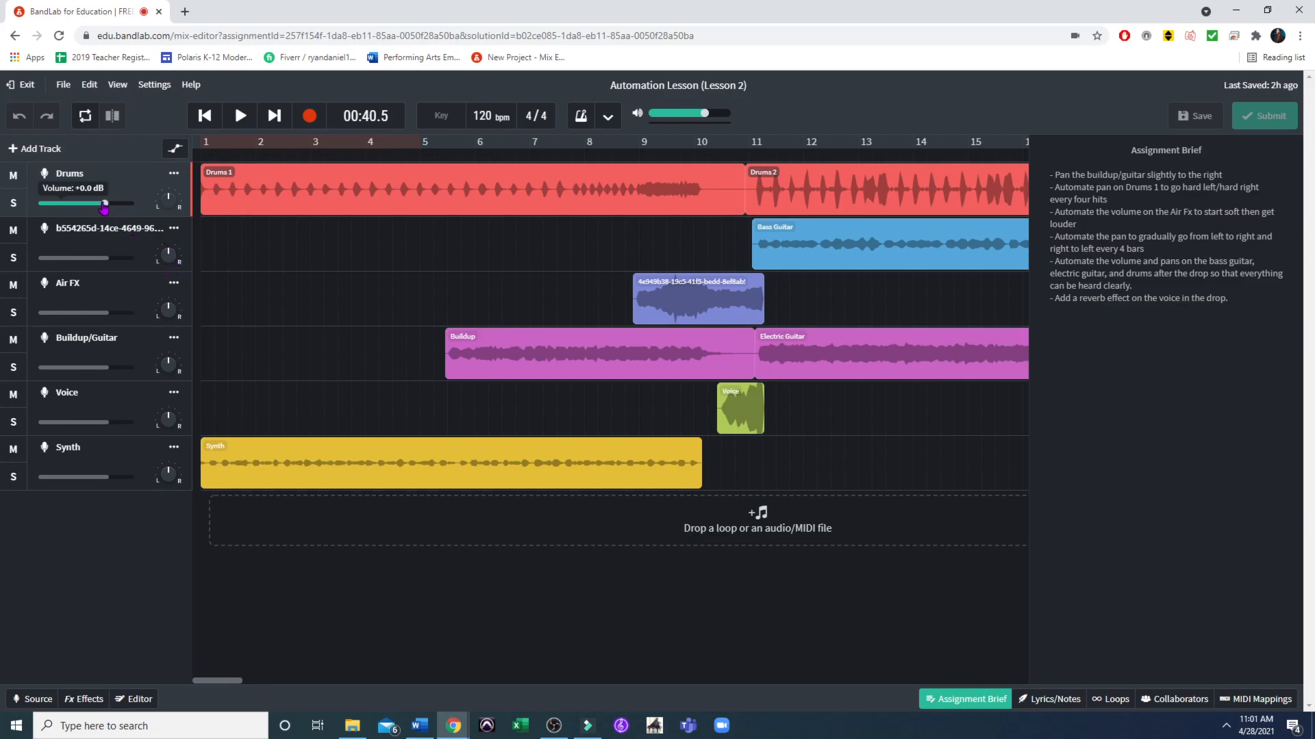
mouse_move(106, 205)
left_mouse_down()
mouse_move(68, 209)
mouse_move(113, 209)
mouse_move(80, 216)
mouse_move(108, 221)
left_mouse_up()
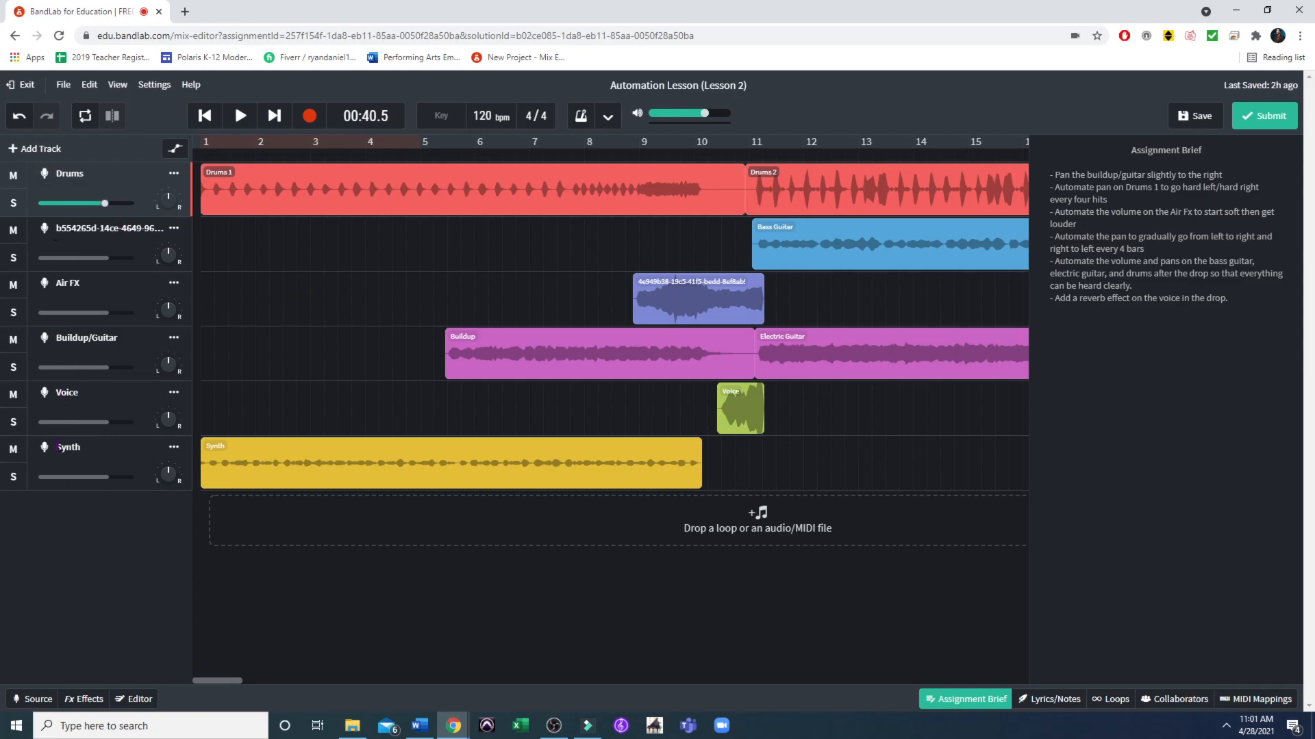
Show the automation lanes on all tracks.
left_click(177, 151)
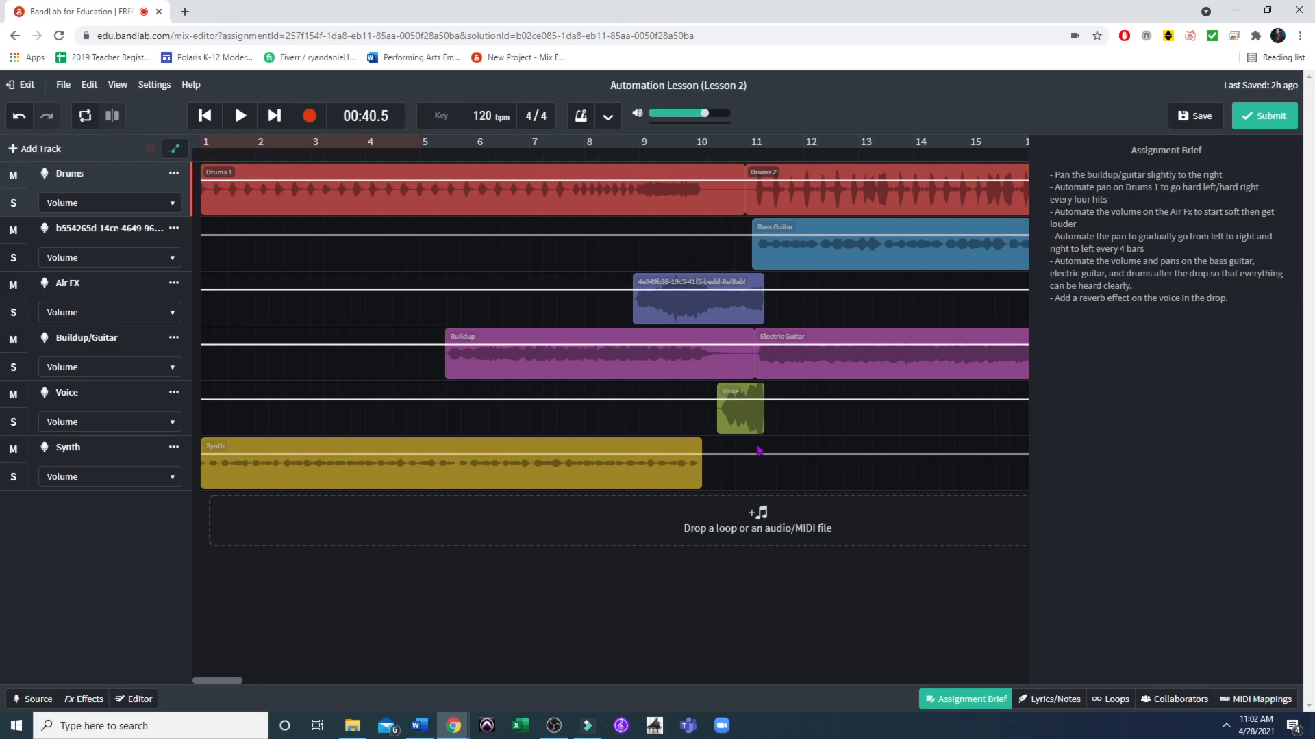
Try adding two volume automation points to the Buildup/Guitar track around the start of the Buildup region, and undo them.
left_click(437, 345)
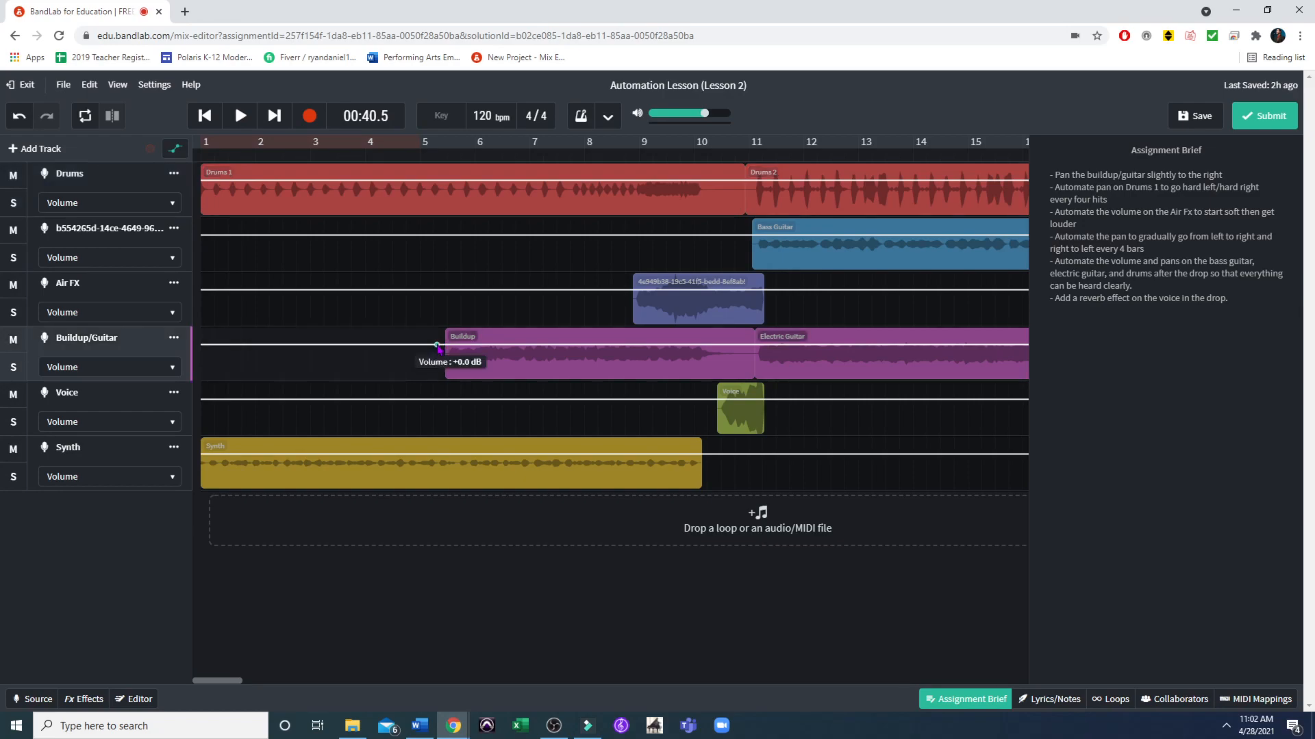
left_click(530, 347)
mouse_move(529, 347)
left_mouse_down()
mouse_move(524, 384)
mouse_move(514, 361)
left_mouse_up()
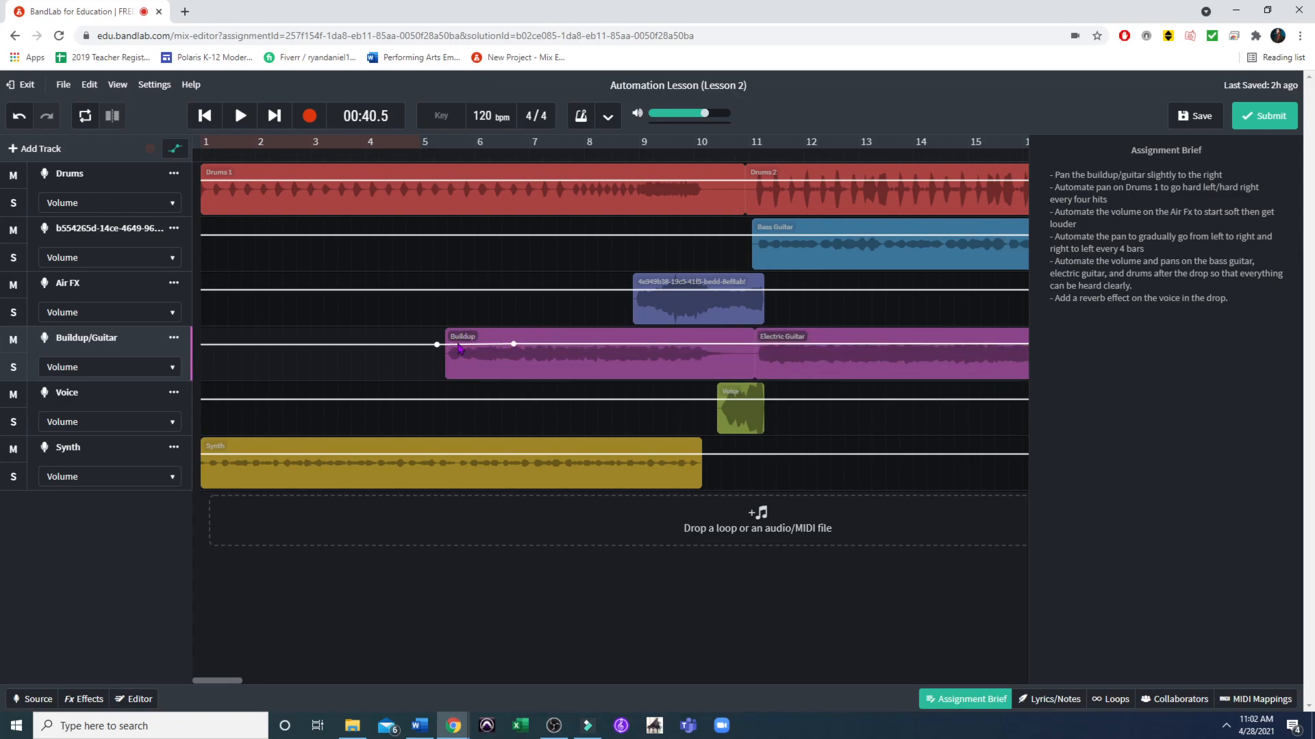
left_click(19, 118)
left_click(20, 118)
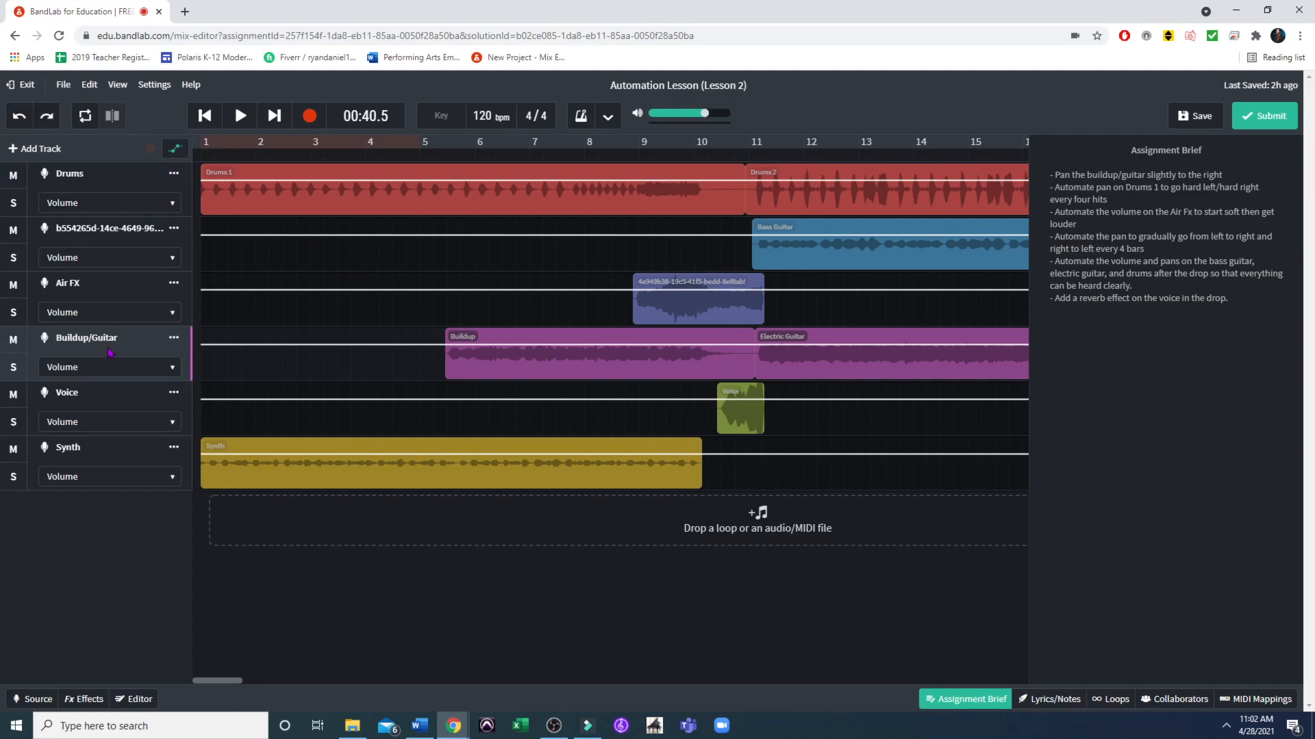
left_click(146, 373)
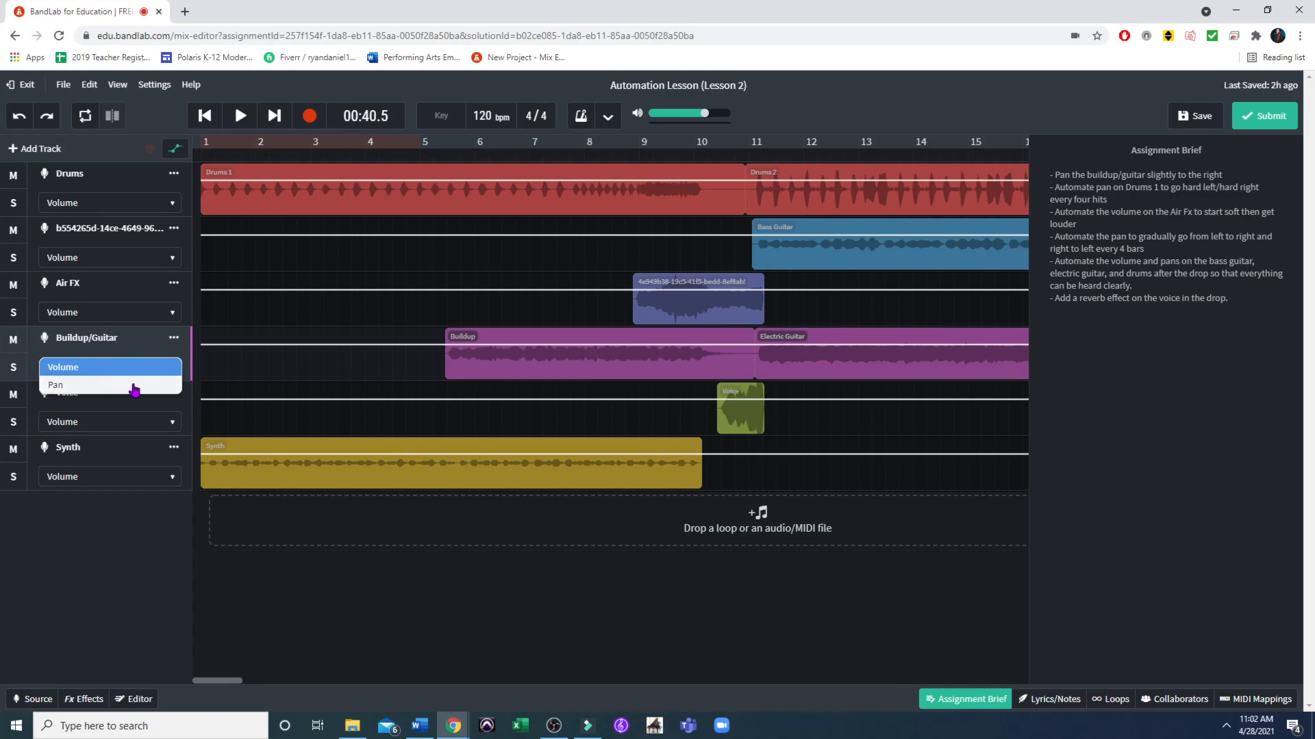
left_click(1152, 470)
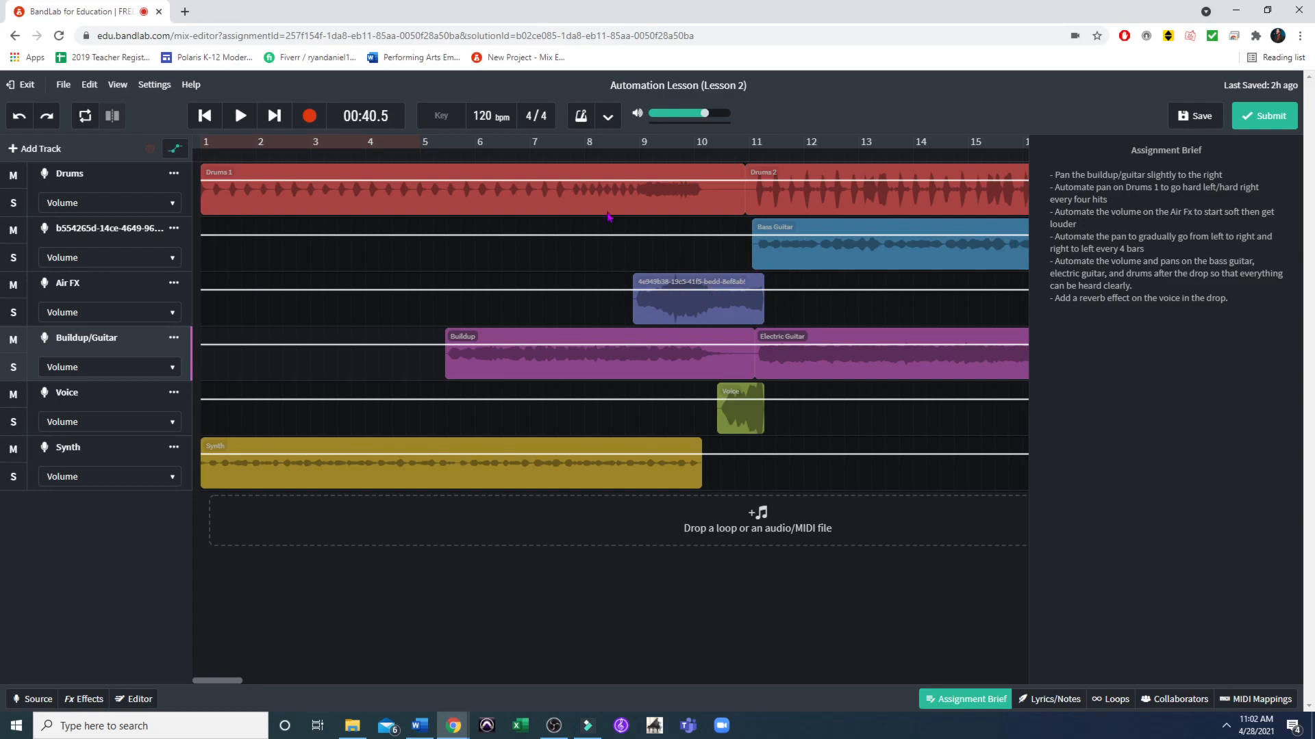
Play the full mix briefly from the start of the Air FX region.
left_click(637, 163)
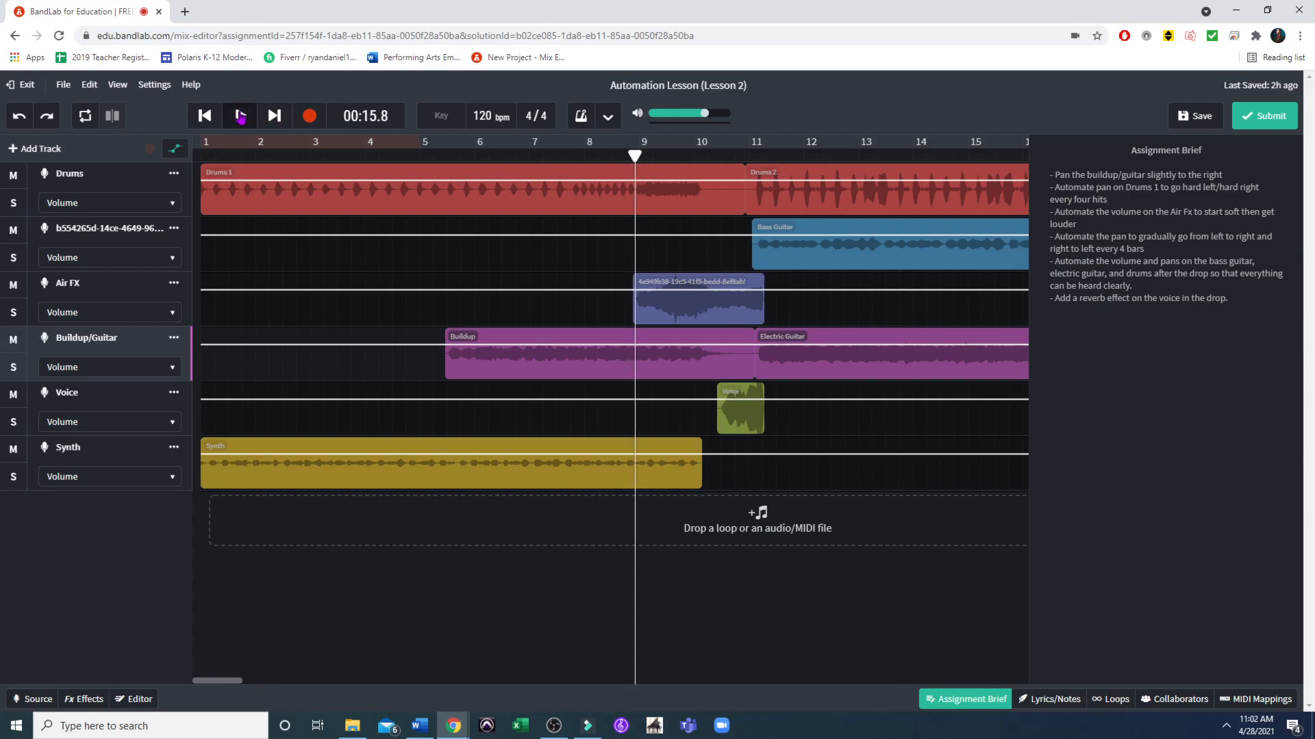
left_click(240, 116)
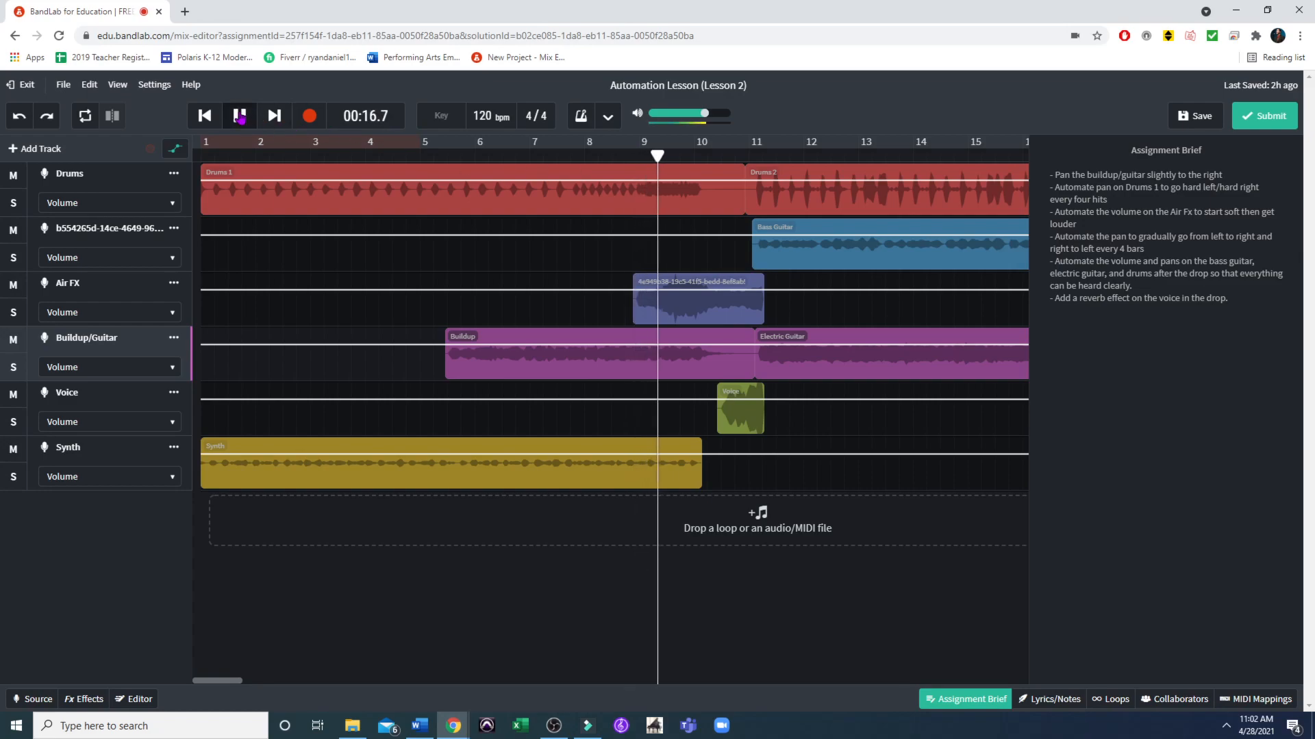
left_click(240, 116)
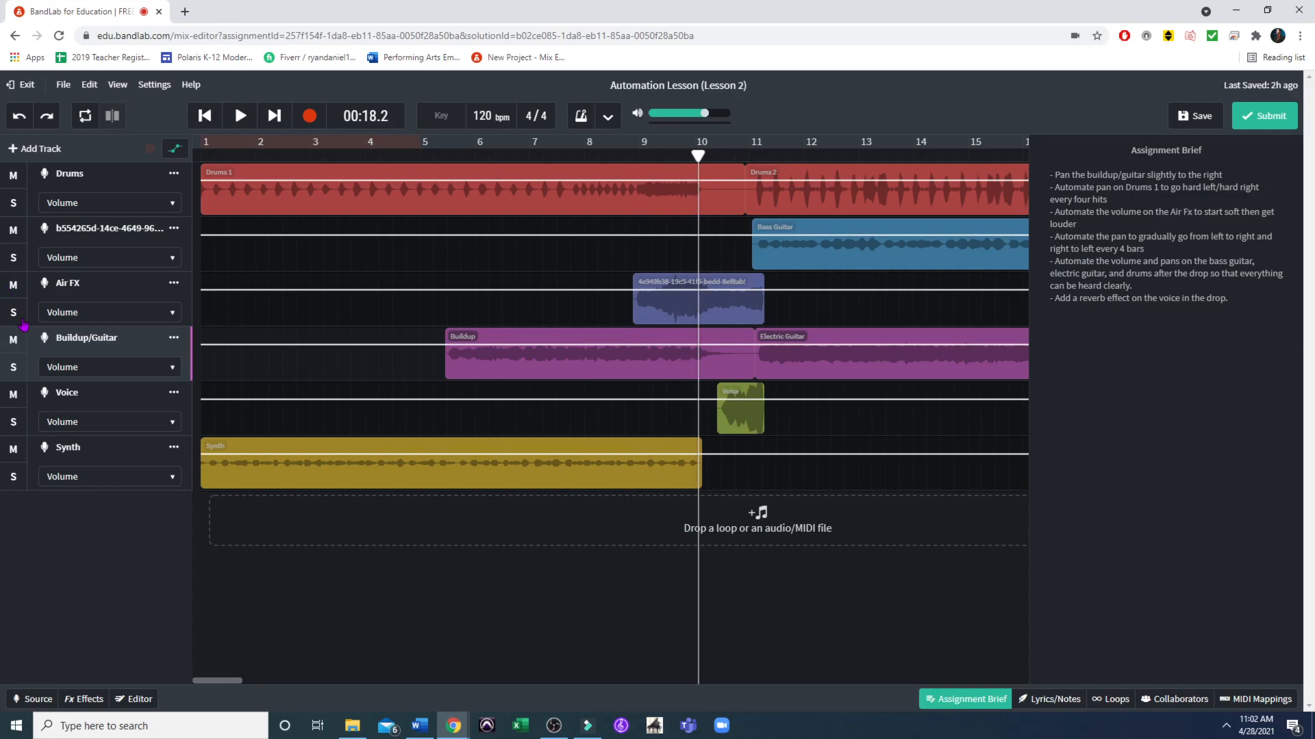
Solo the Air FX track and play its region from start to end.
left_click(13, 312)
left_click(635, 164)
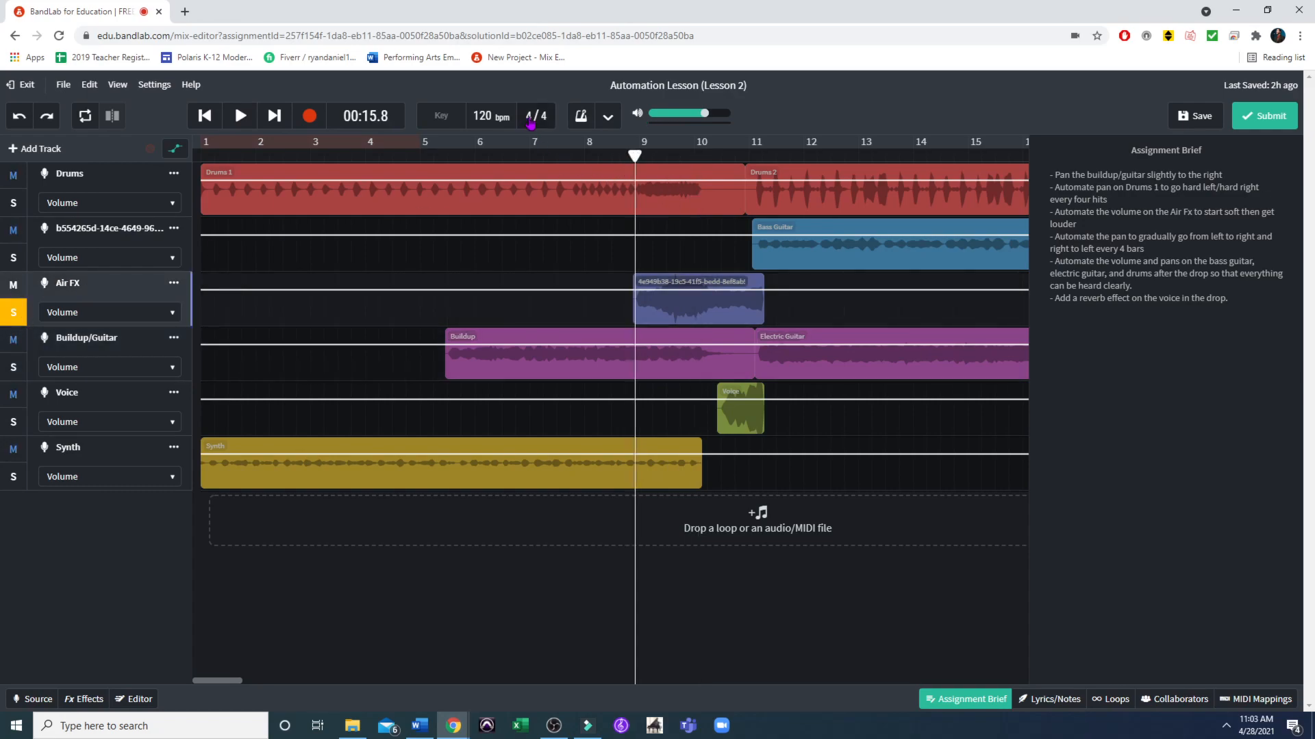
left_click(240, 116)
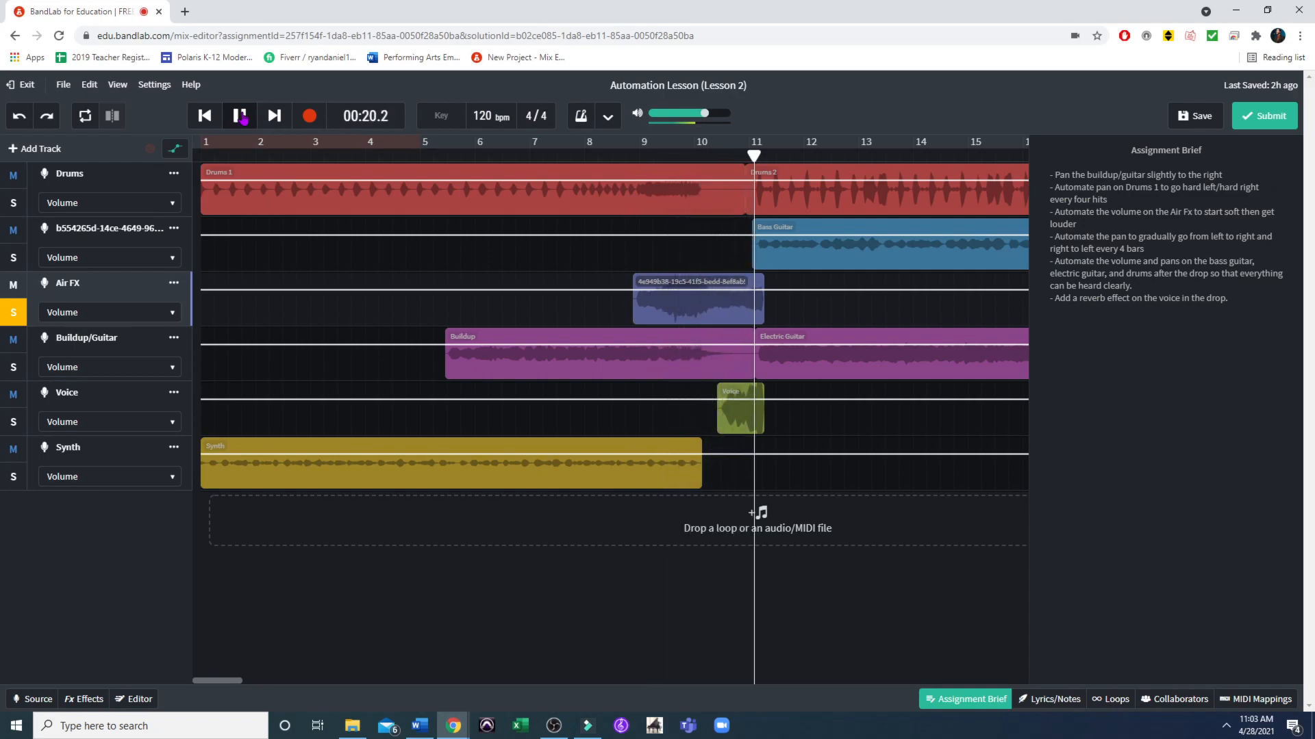
left_click(240, 117)
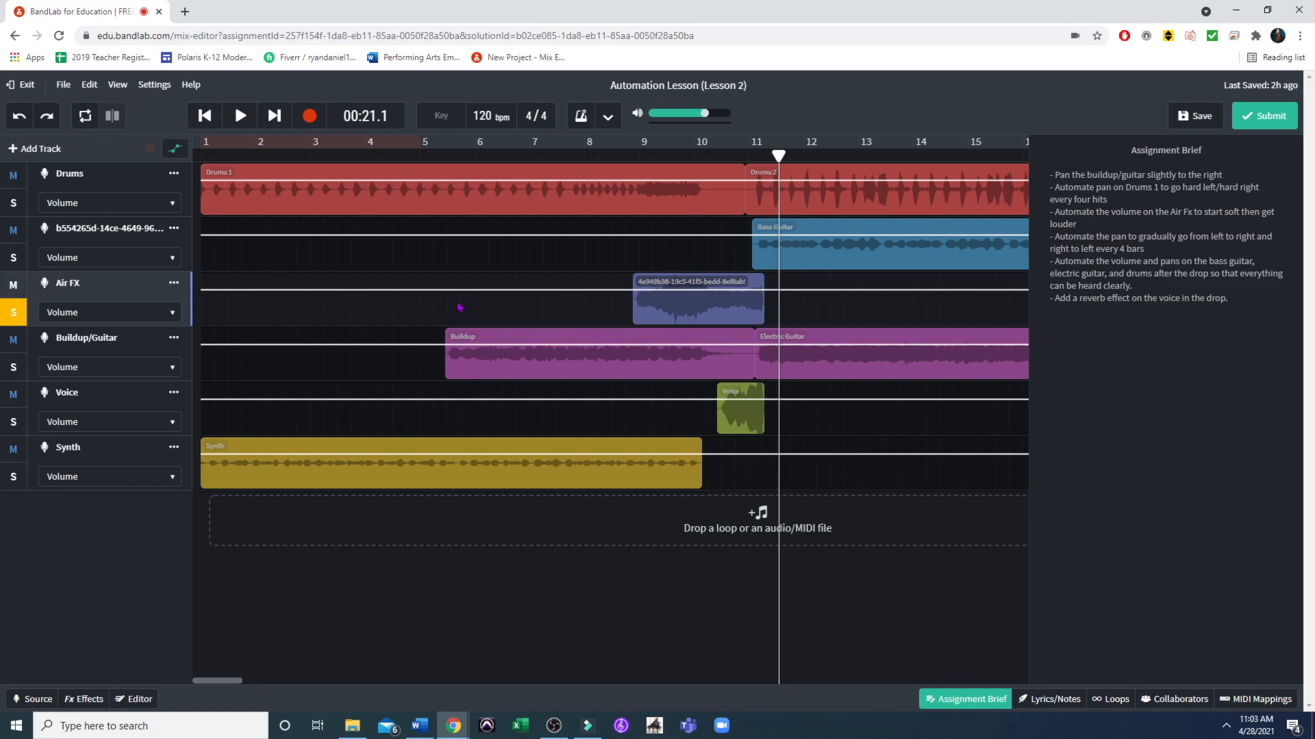
Automate the Air FX volume to rise from a lowered level at the region's start to about 0 dB at its end.
left_click(632, 291)
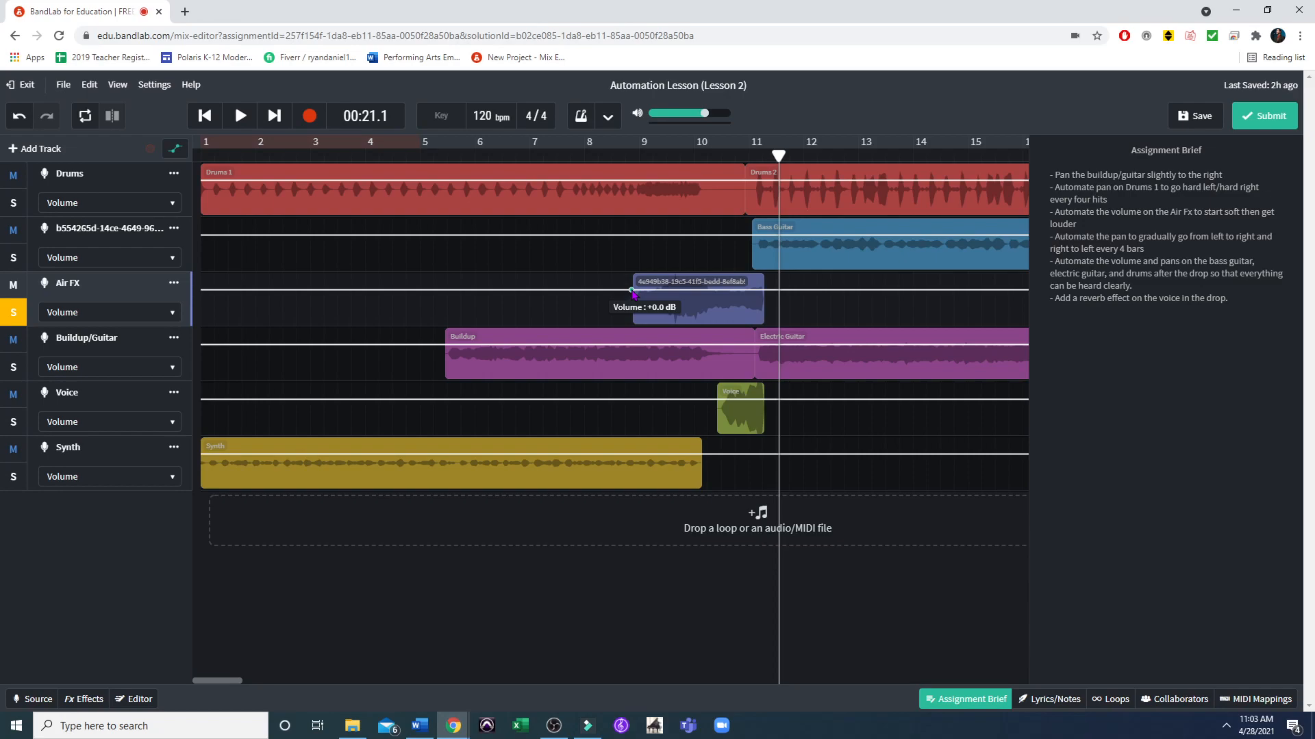
left_click_drag(632, 295, 634, 315)
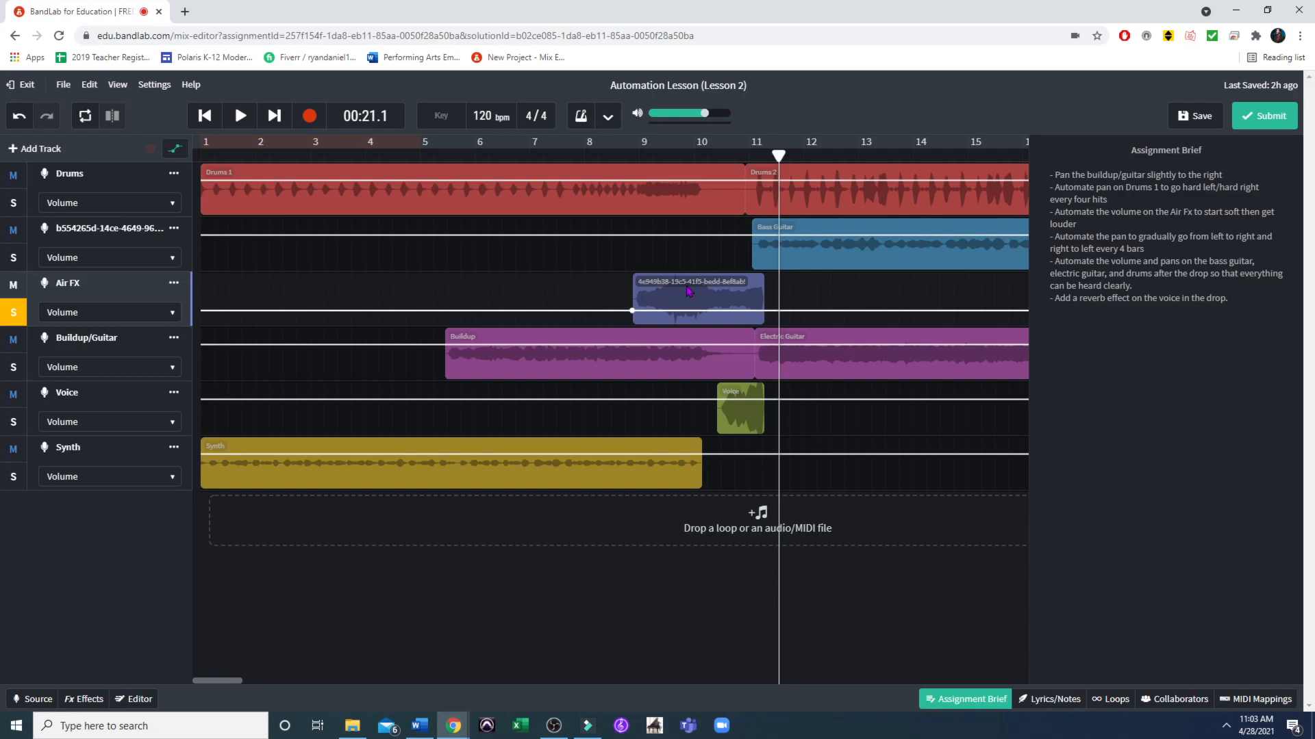
left_click(766, 312)
left_click_drag(766, 312, 767, 291)
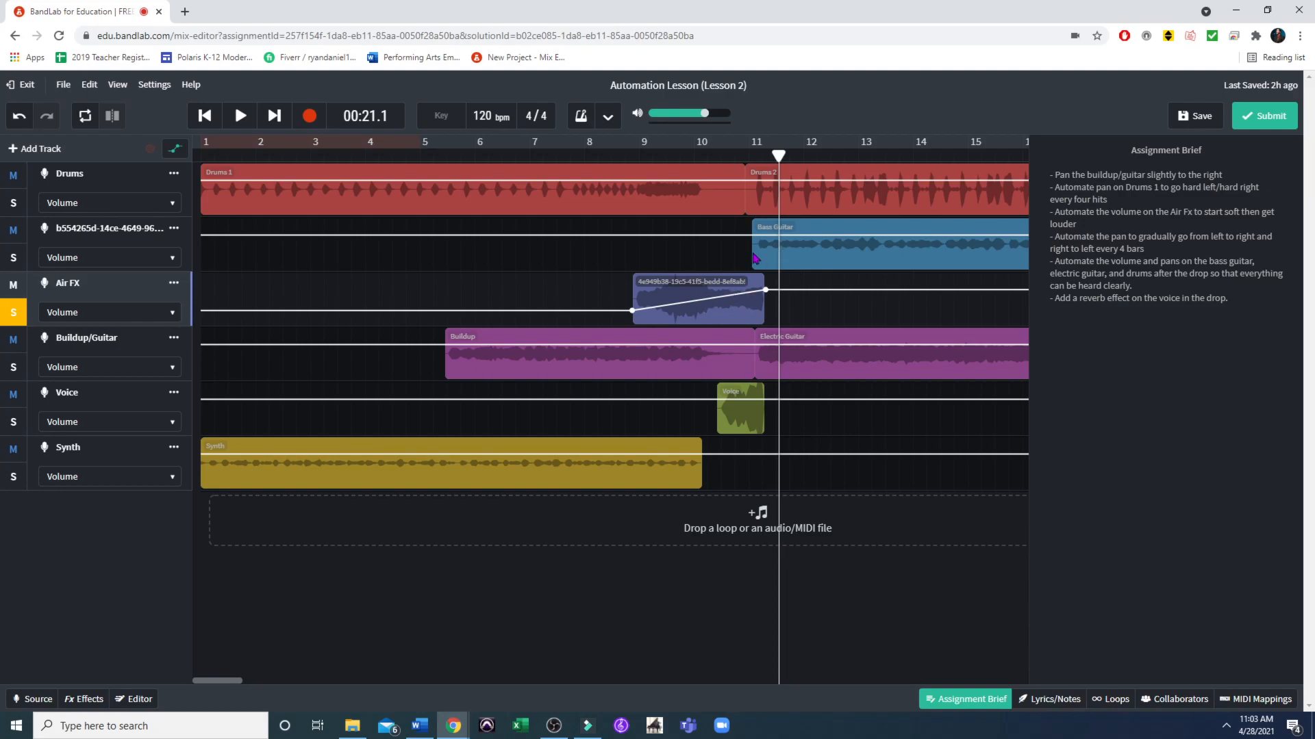
Play the soloed Air FX region from just before its start to hear the volume ramp.
left_click(625, 157)
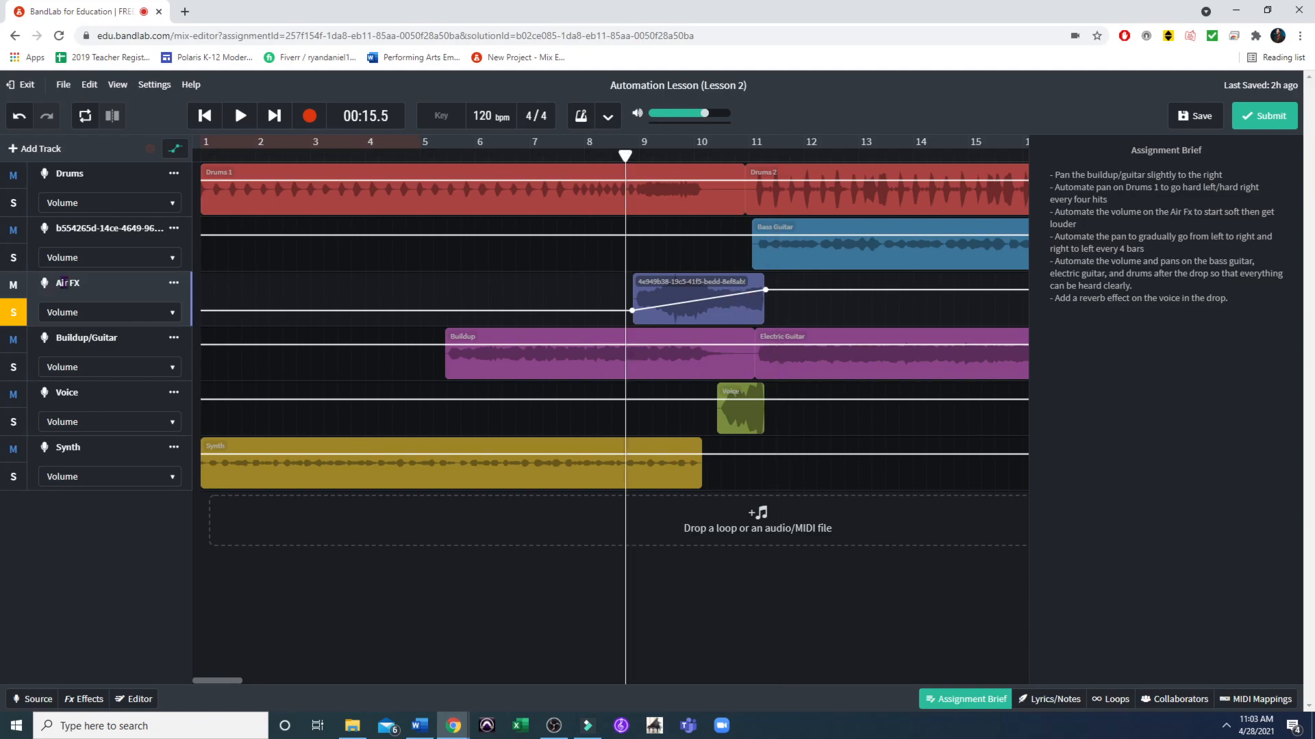
left_click(241, 128)
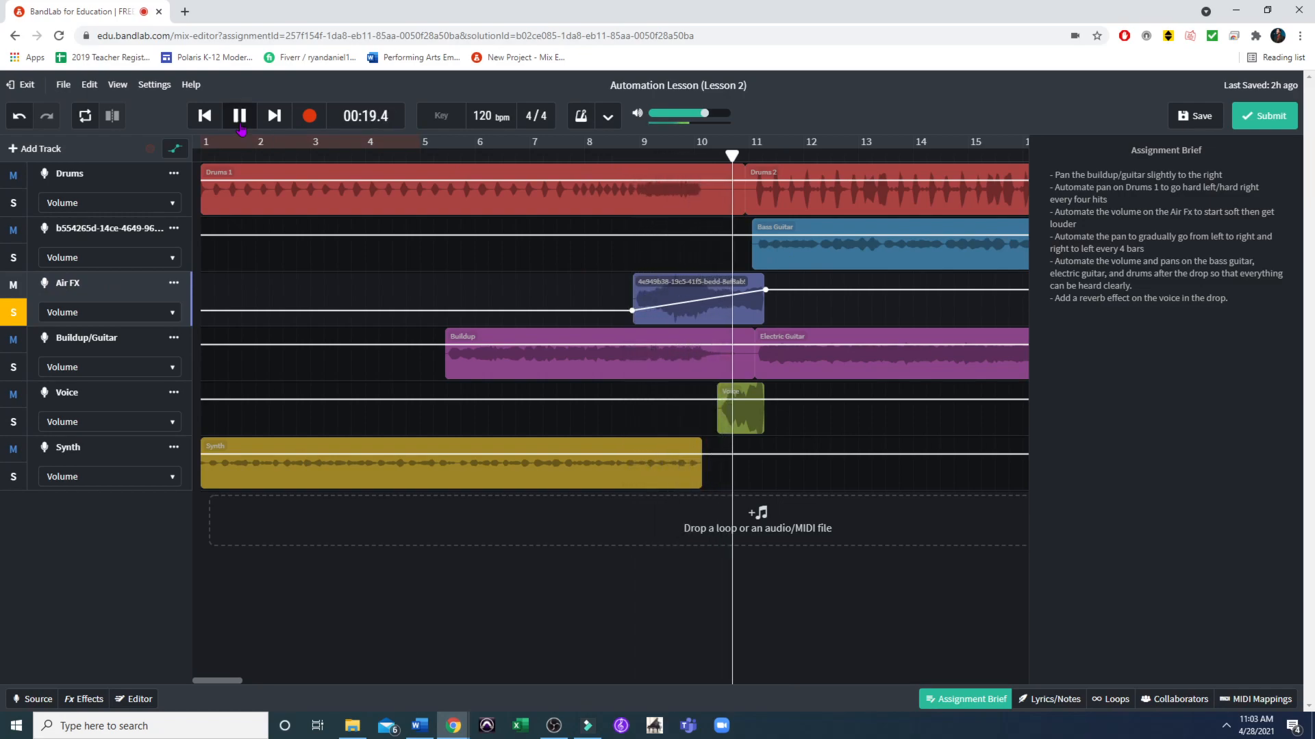
left_click(241, 127)
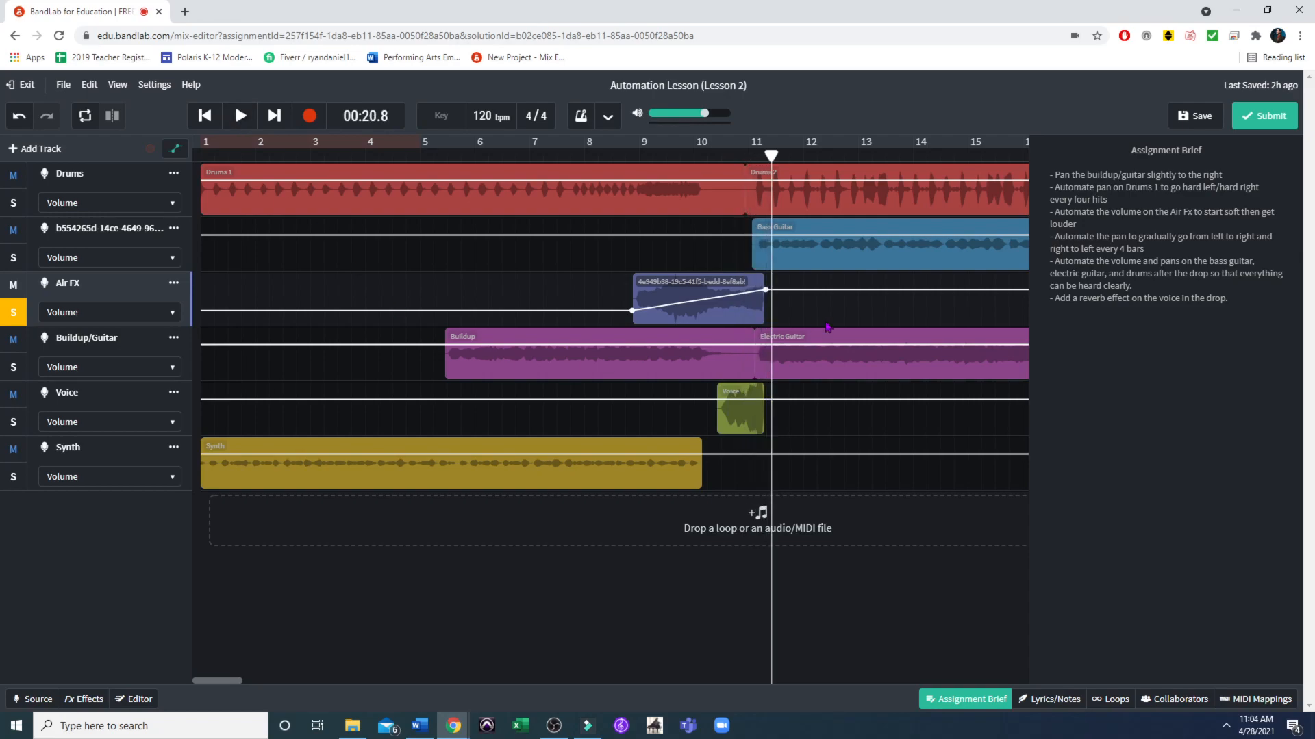
Turn off solo on the Air FX track and play the same passage in the full mix.
left_click(13, 313)
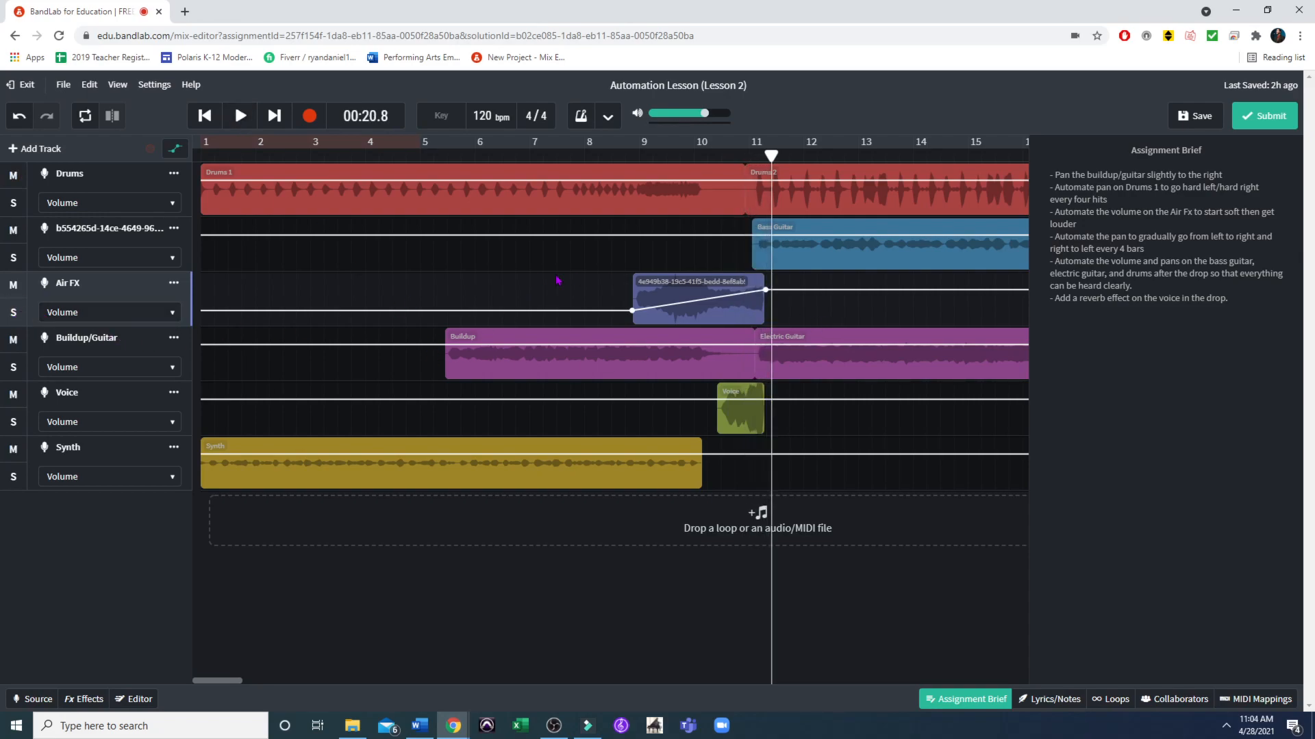
left_click(630, 156)
left_click(241, 118)
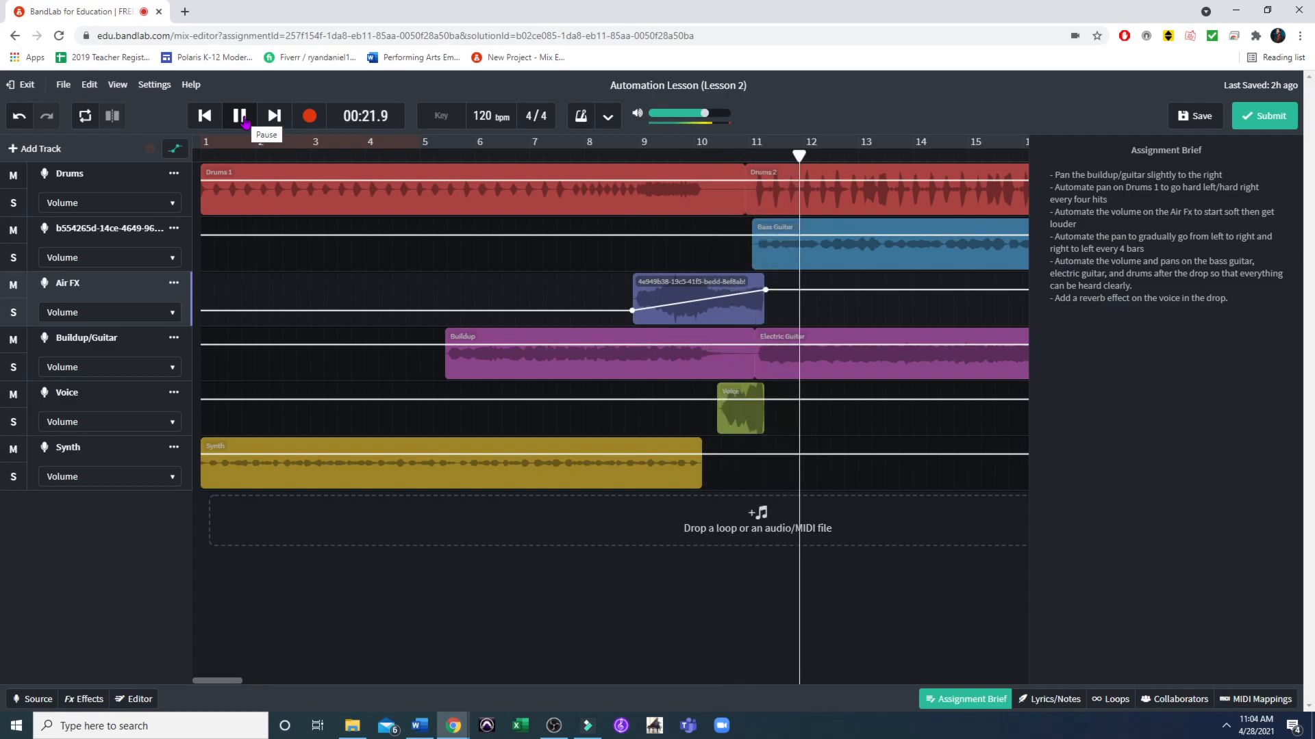
left_click(242, 118)
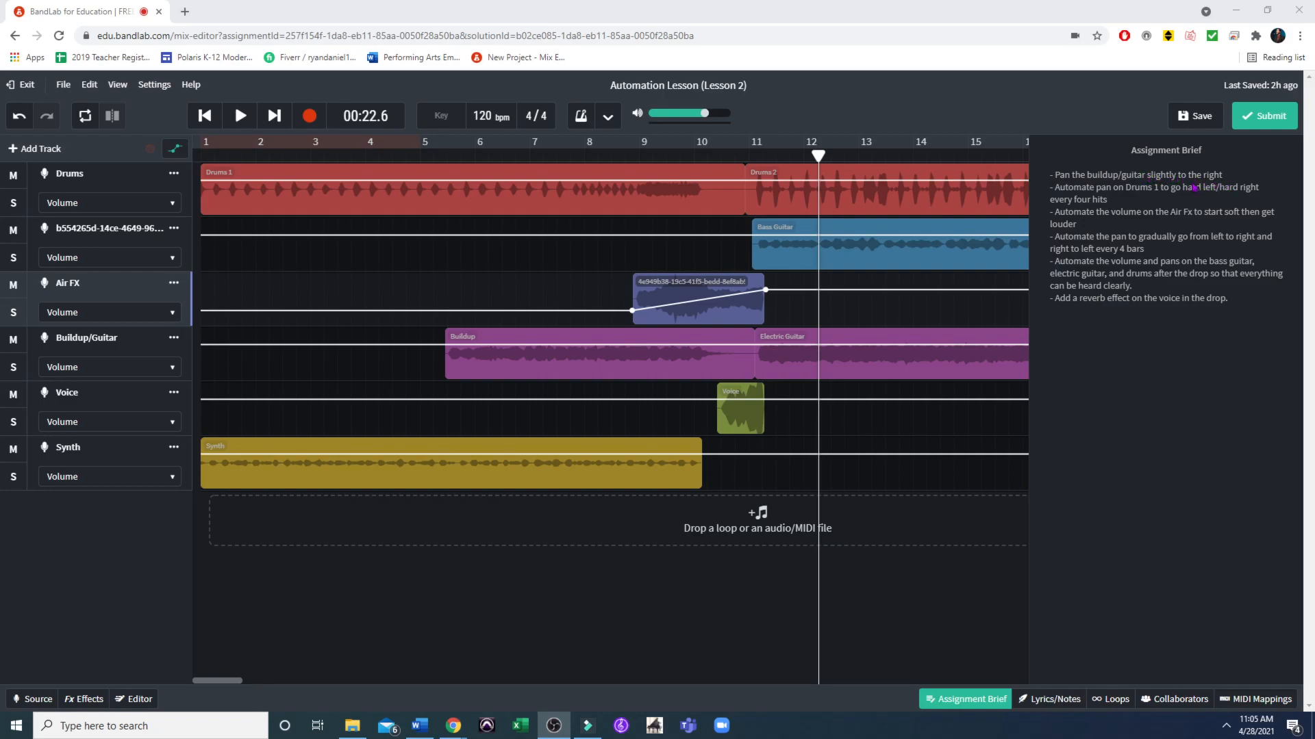
Hide the automation lanes and pan the Buildup/Guitar track hard to the right.
left_click(93, 341)
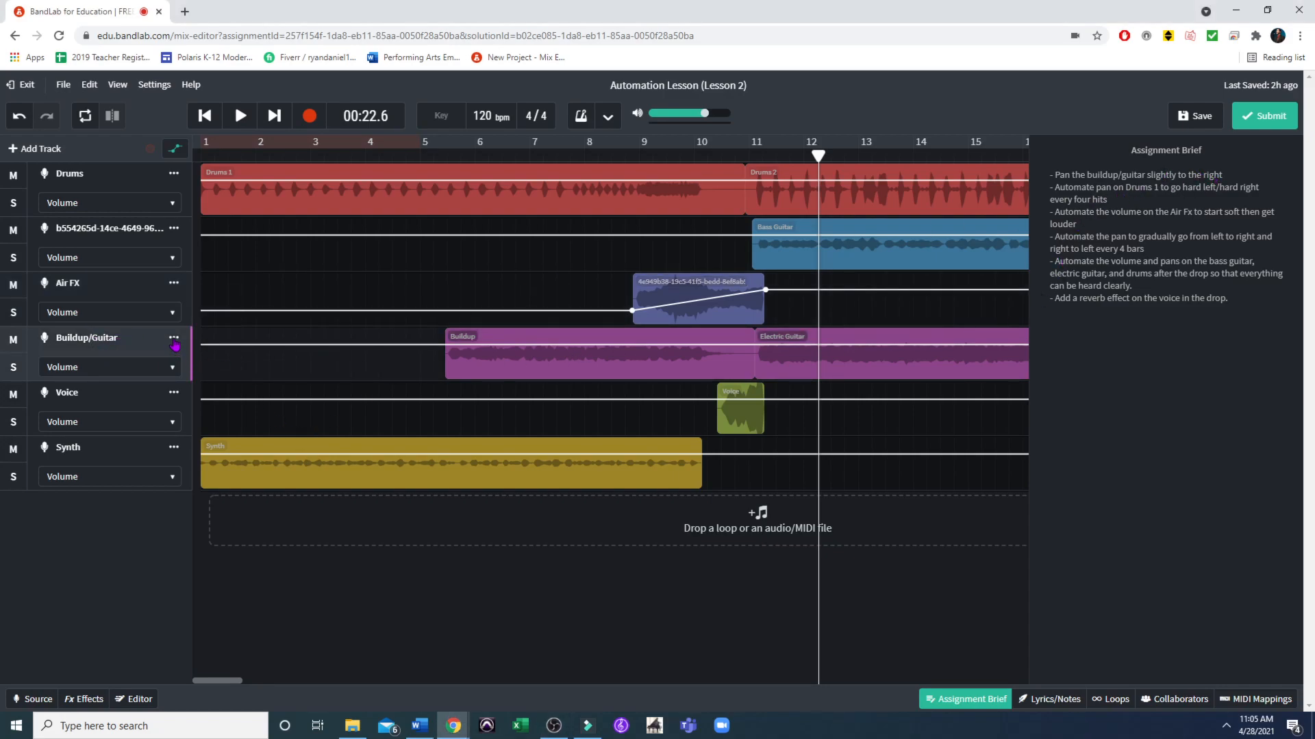
left_click(176, 149)
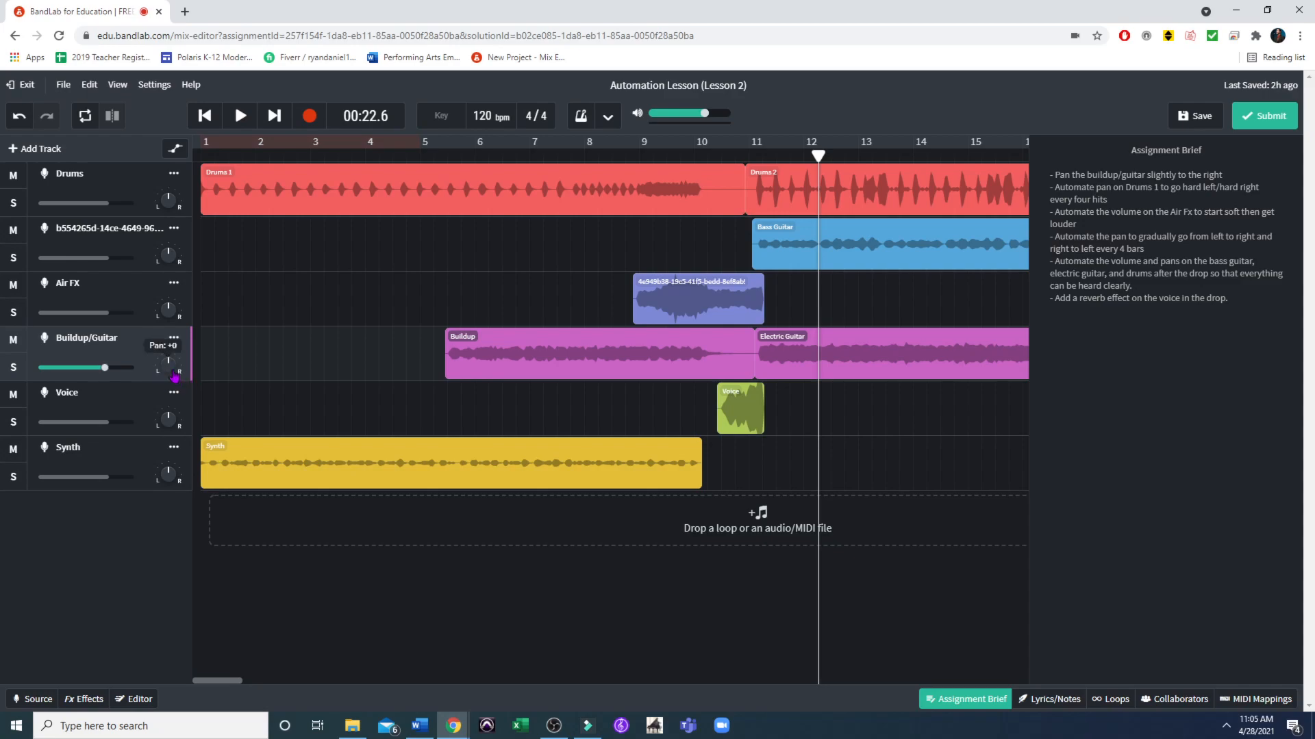
left_click_drag(177, 342, 191, 333)
mouse_move(173, 367)
left_click_drag(171, 360, 176, 262)
Solo the Buildup/Guitar track and play it from just before the Buildup region to hear its panning.
left_click(13, 367)
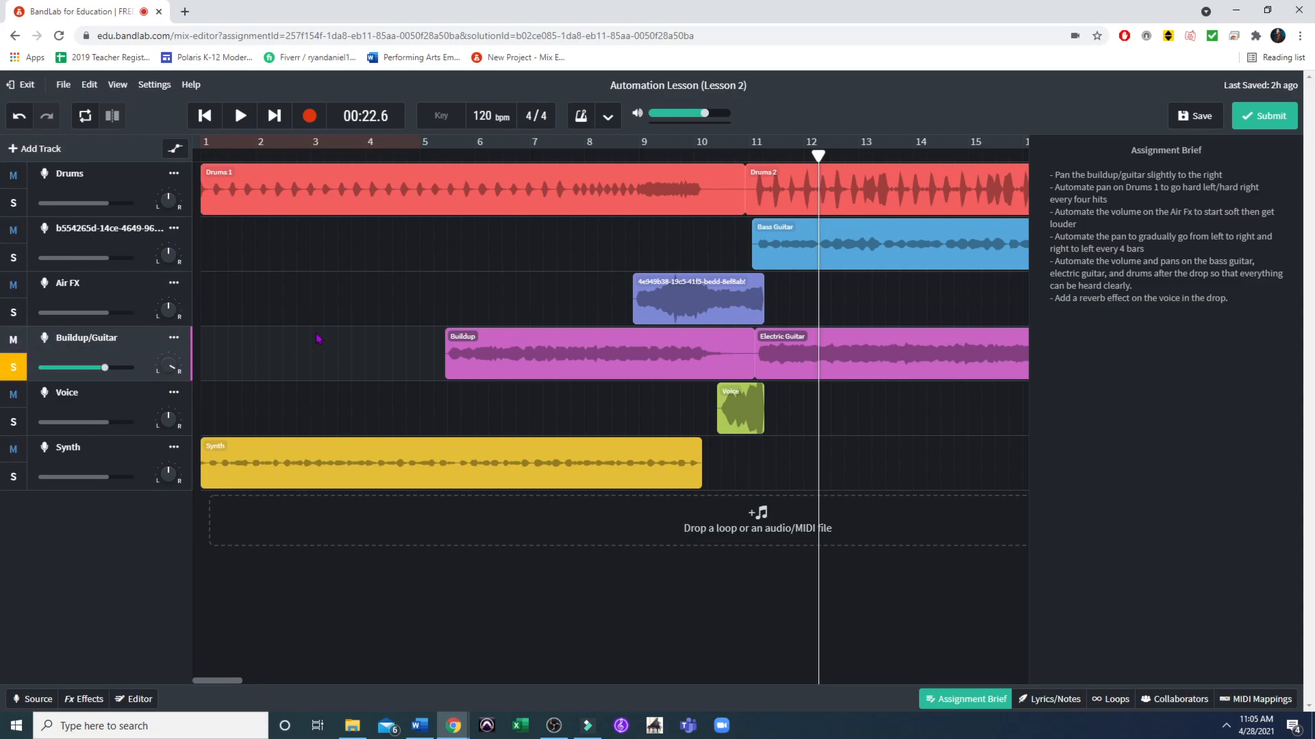
left_click(439, 156)
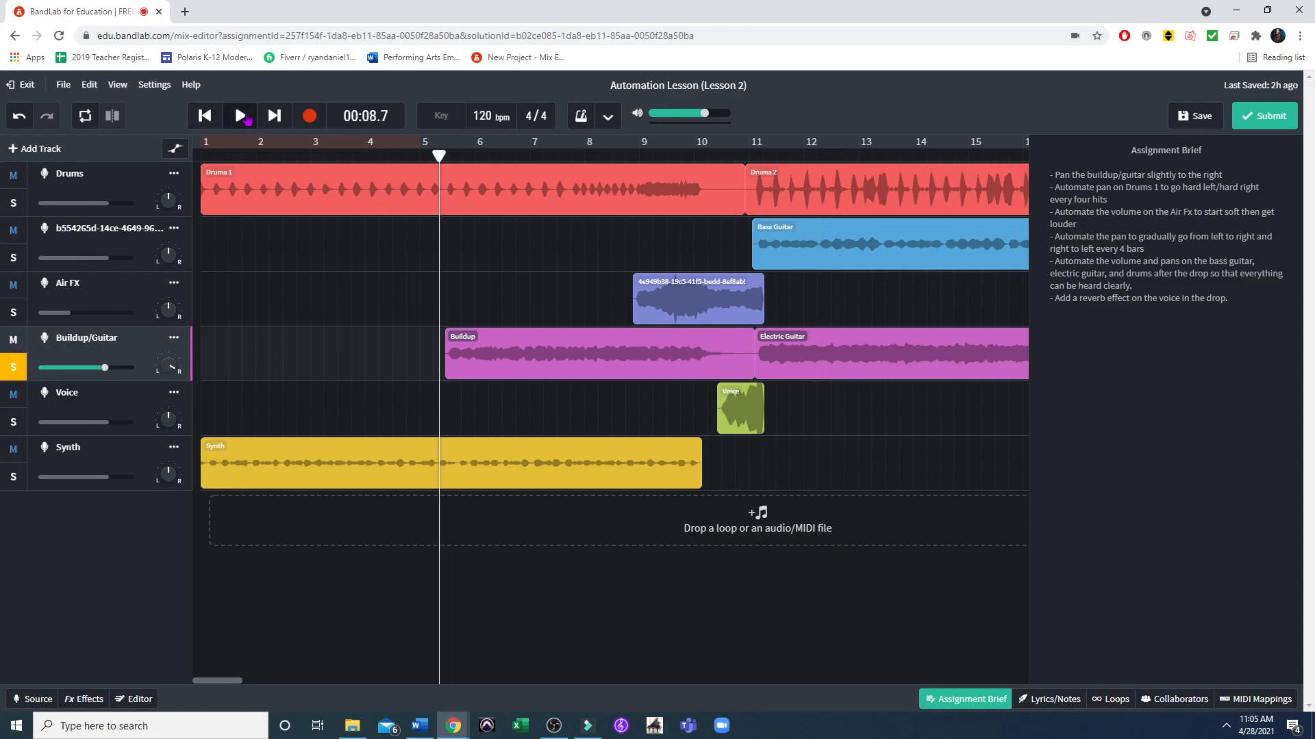
left_click(247, 120)
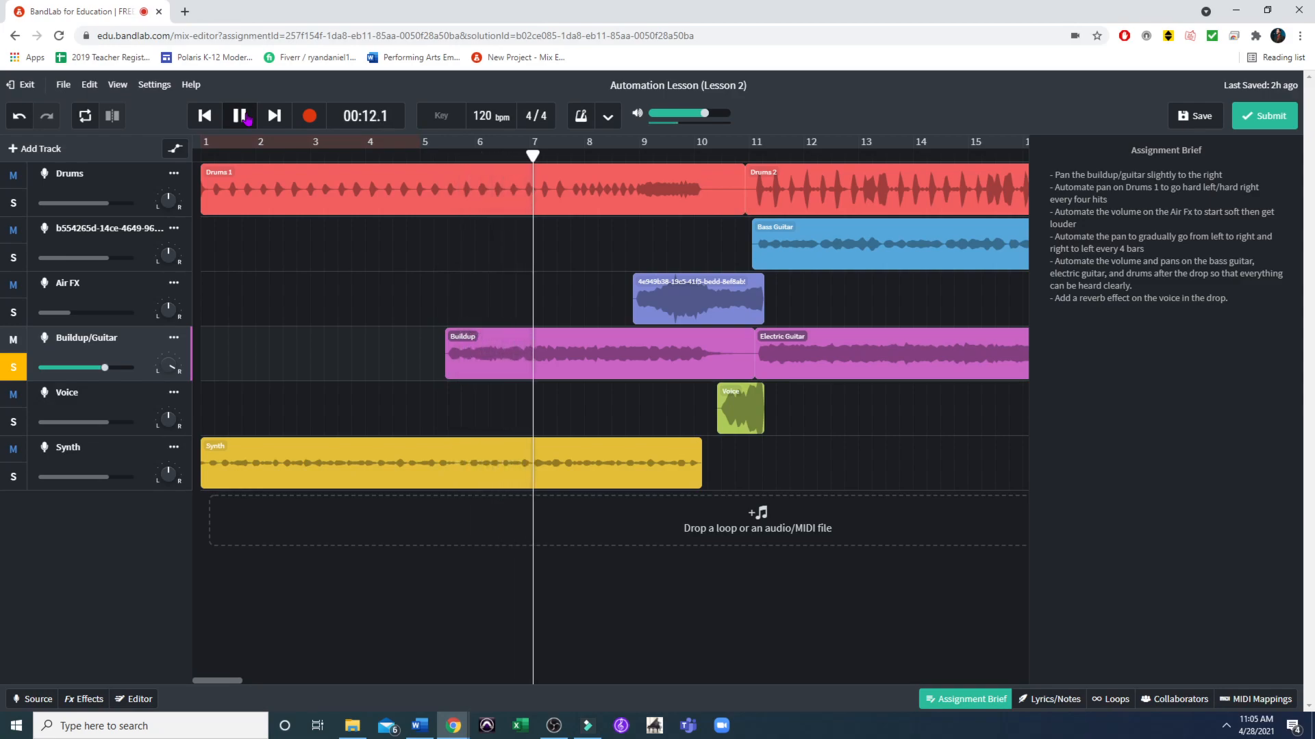
left_click(245, 118)
Pan the Buildup/Guitar track to -50 and play more of the Buildup region to hear it on the left.
mouse_move(173, 366)
left_click_drag(168, 362, 165, 566)
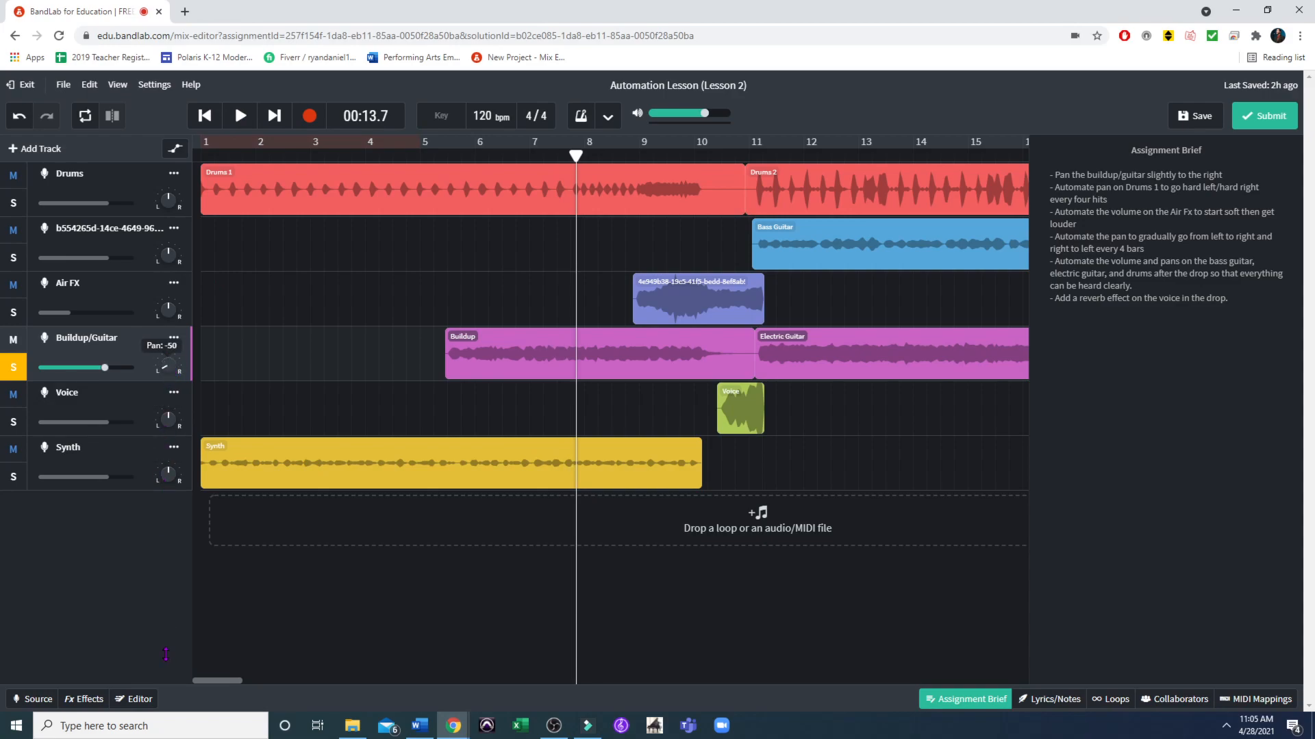
left_click(447, 168)
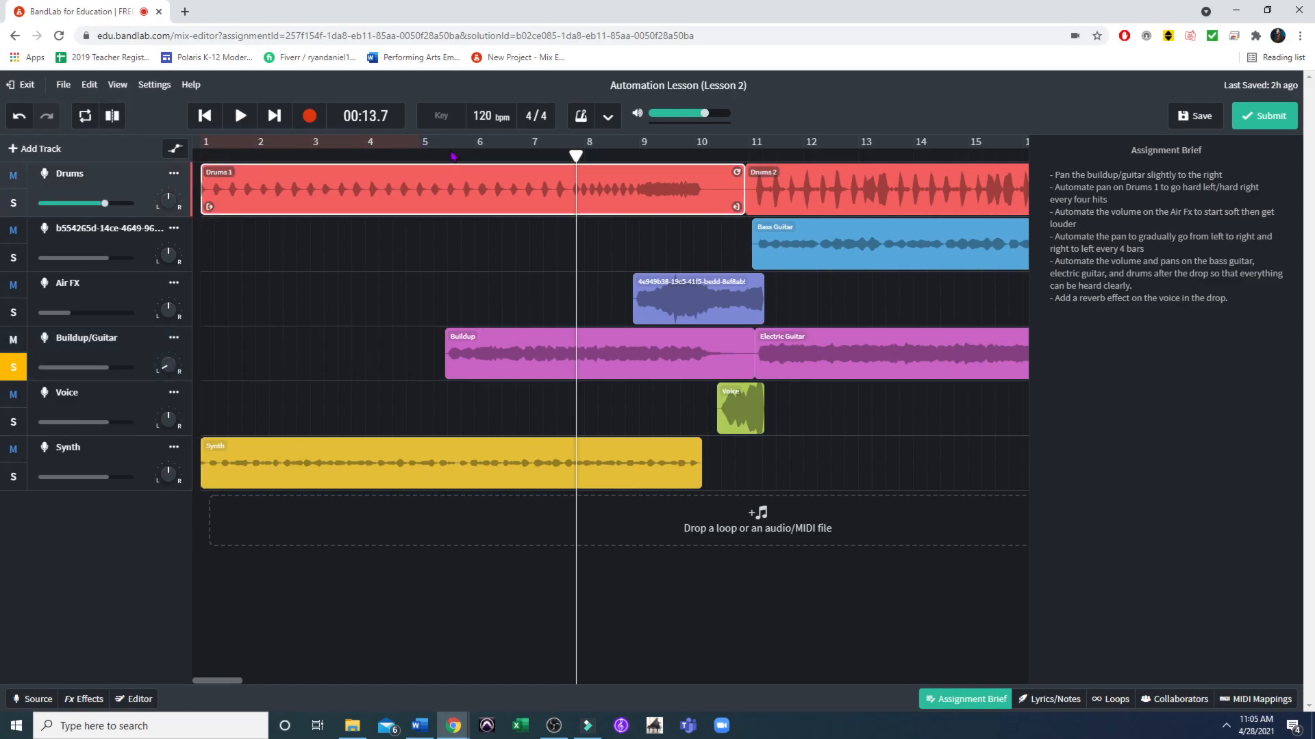
left_click(241, 115)
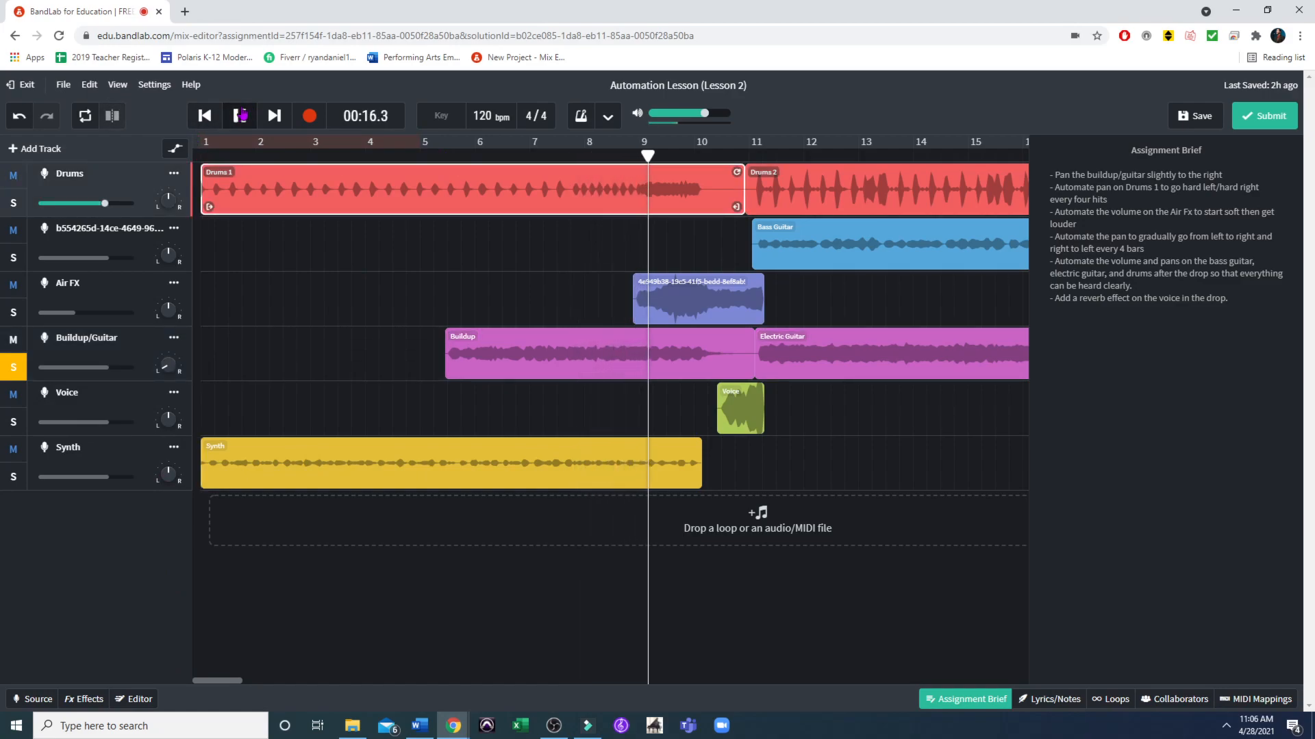
left_click(241, 115)
Return the Buildup/Guitar track's pan to centre and display its automation lane for Pan.
left_click(166, 366)
left_click_drag(167, 366, 182, 265)
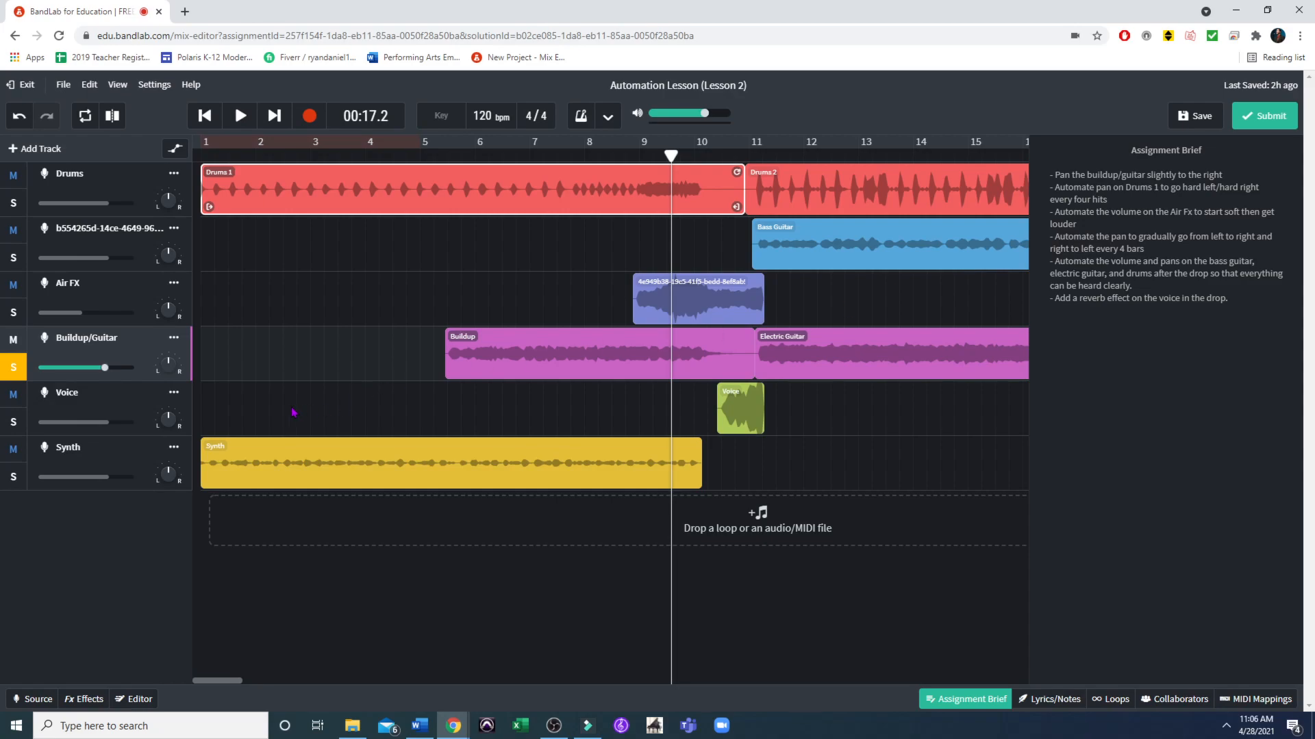
left_click(175, 149)
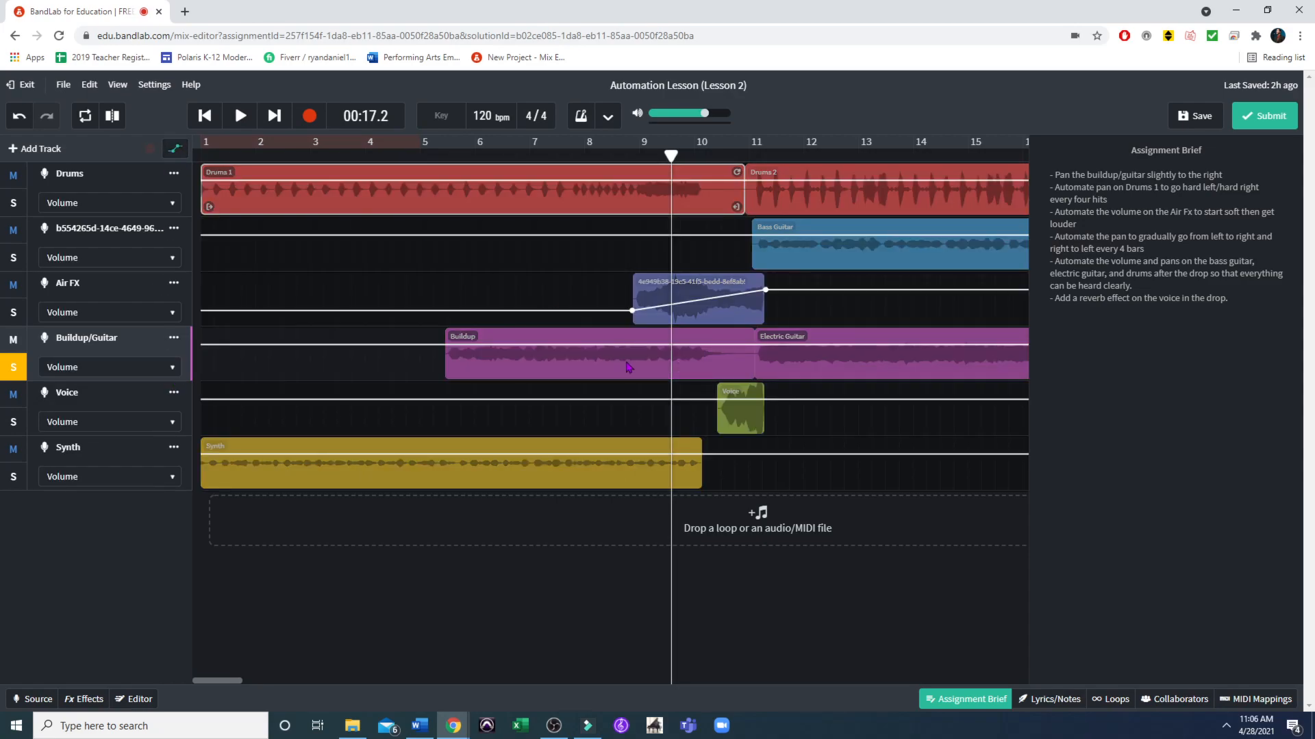
left_click(175, 145)
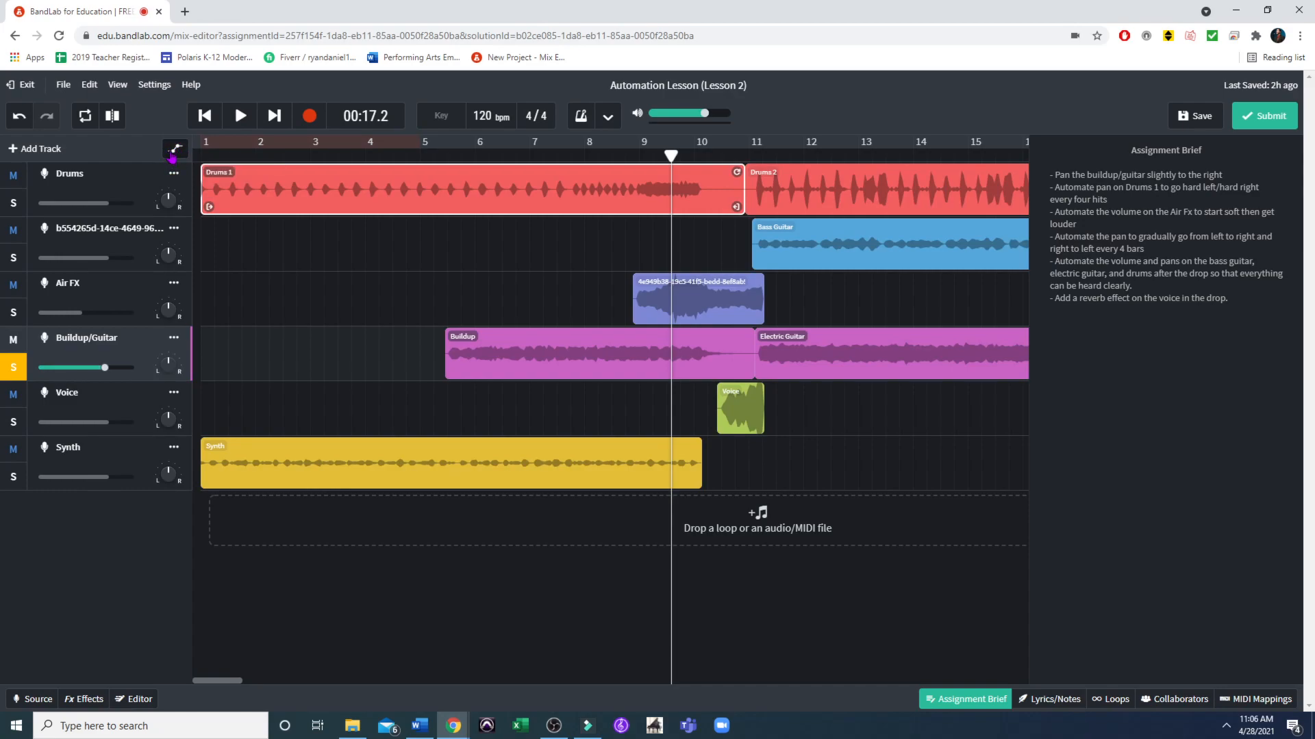
left_click(172, 156)
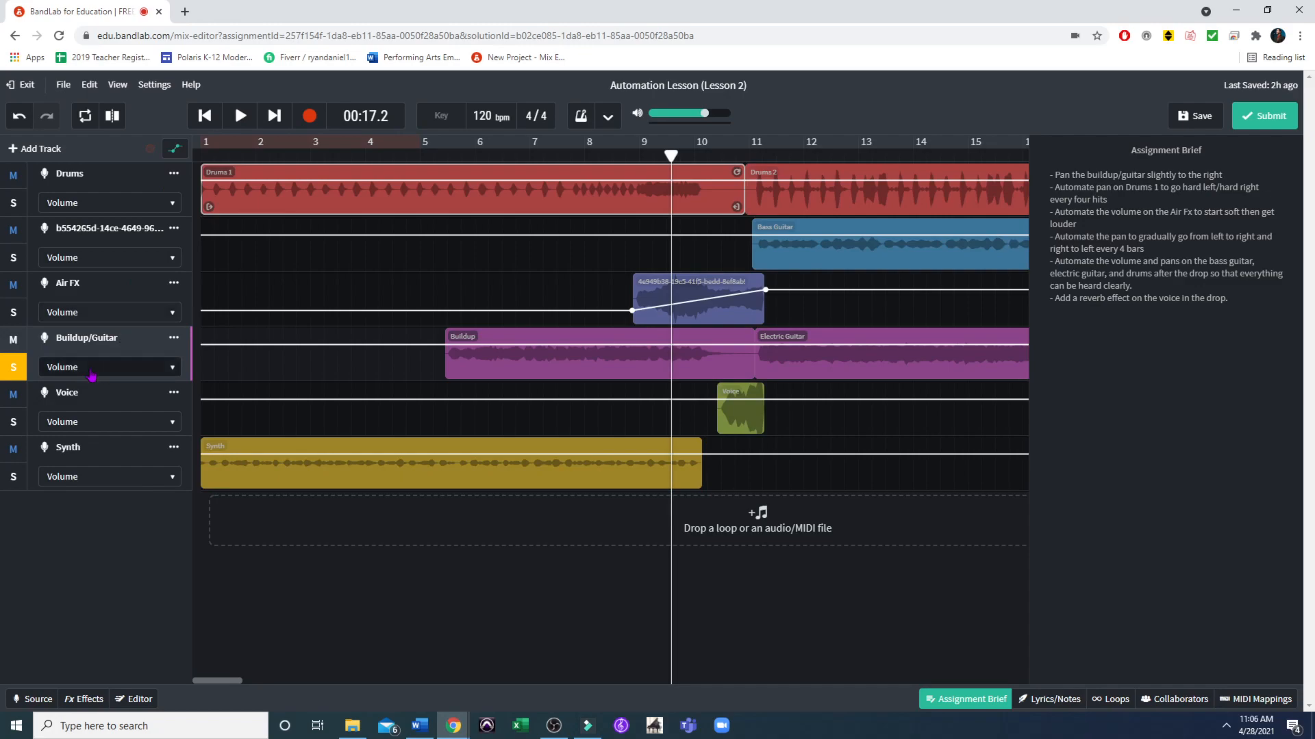
left_click(176, 372)
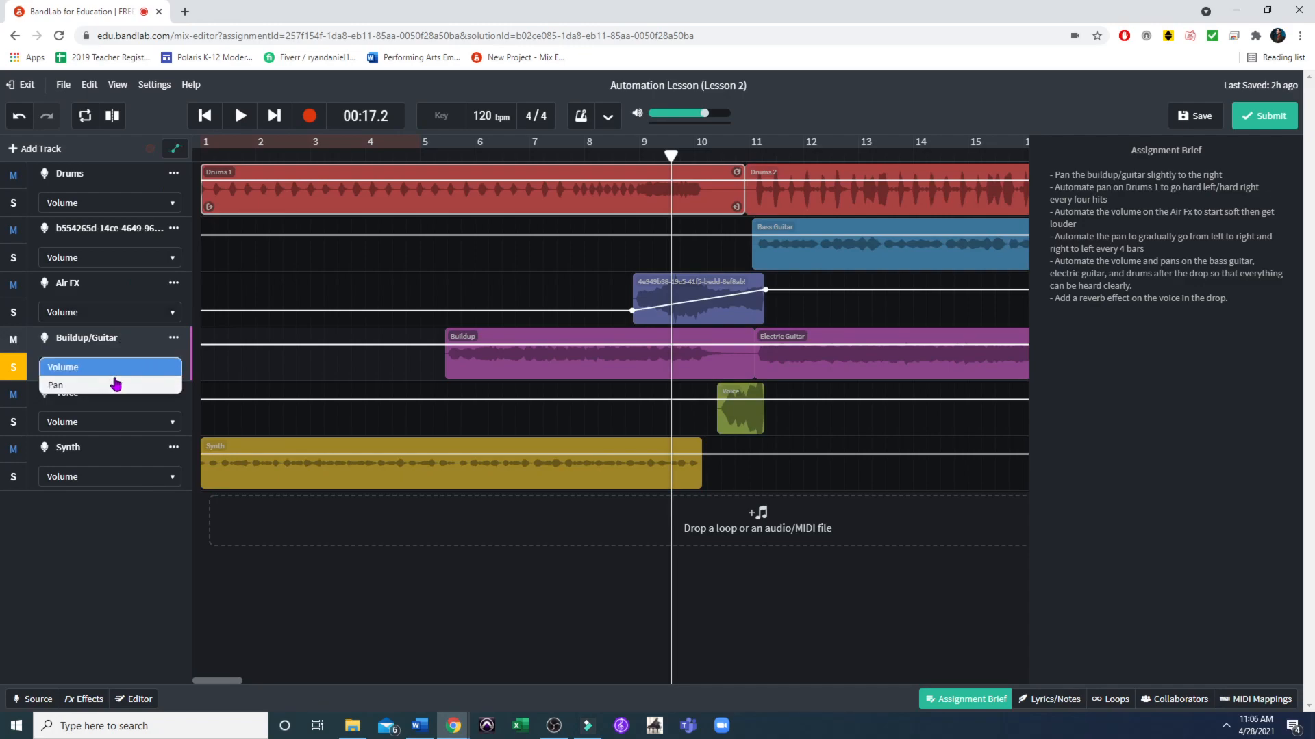
left_click(56, 386)
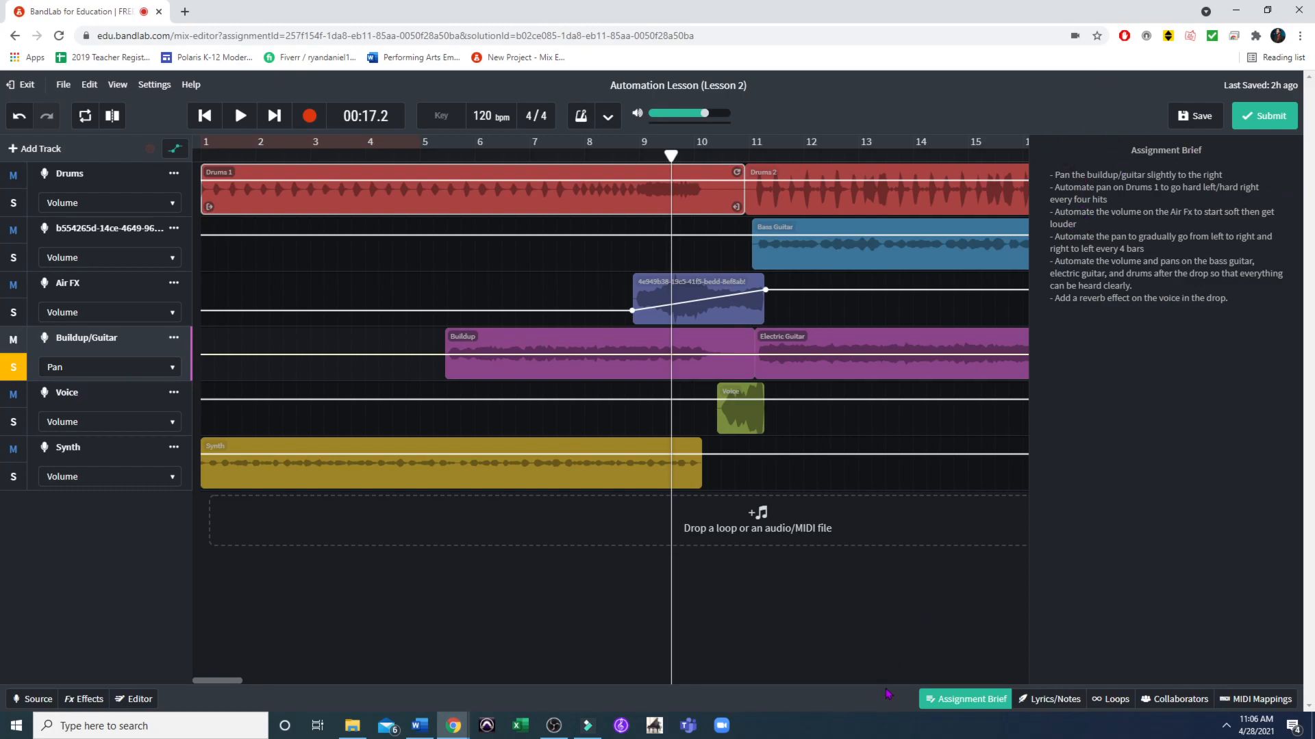
Add pan automation points just before and at the start of the Buildup region, raising the second slightly to the right.
left_click(960, 699)
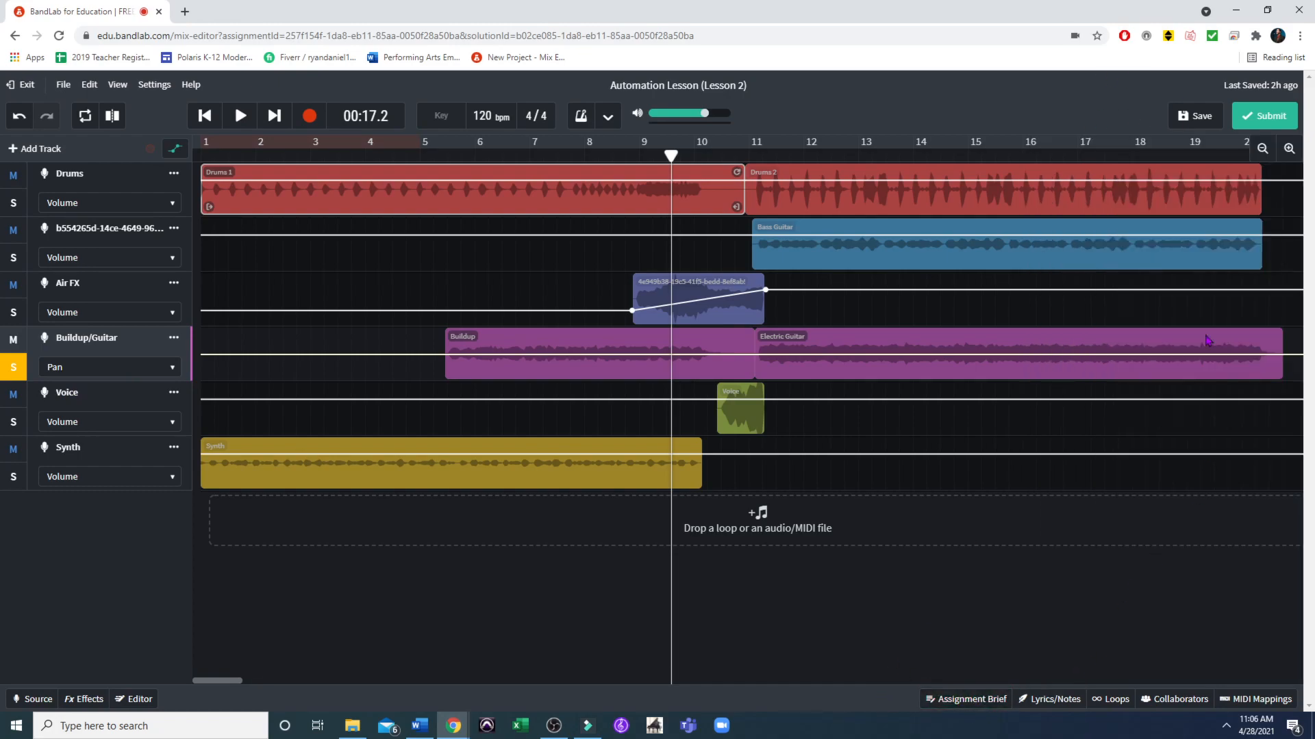
left_click(932, 704)
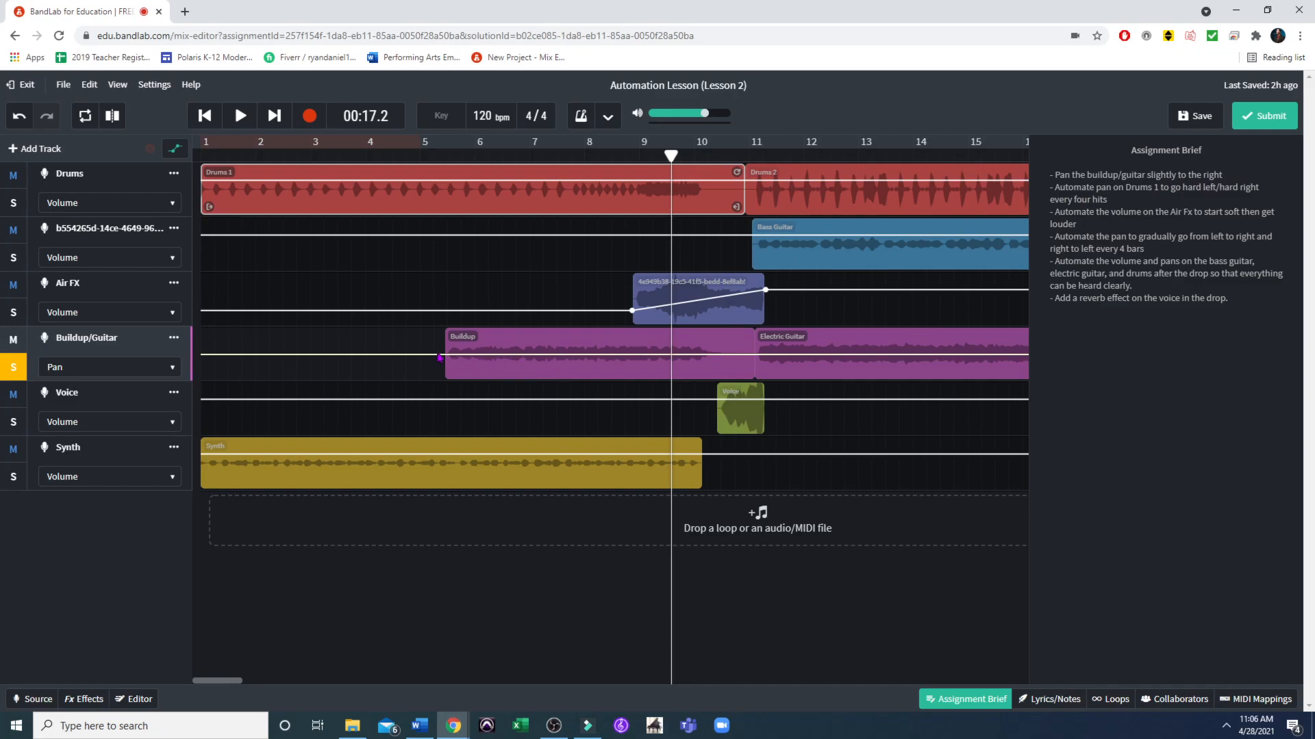
left_click(433, 356)
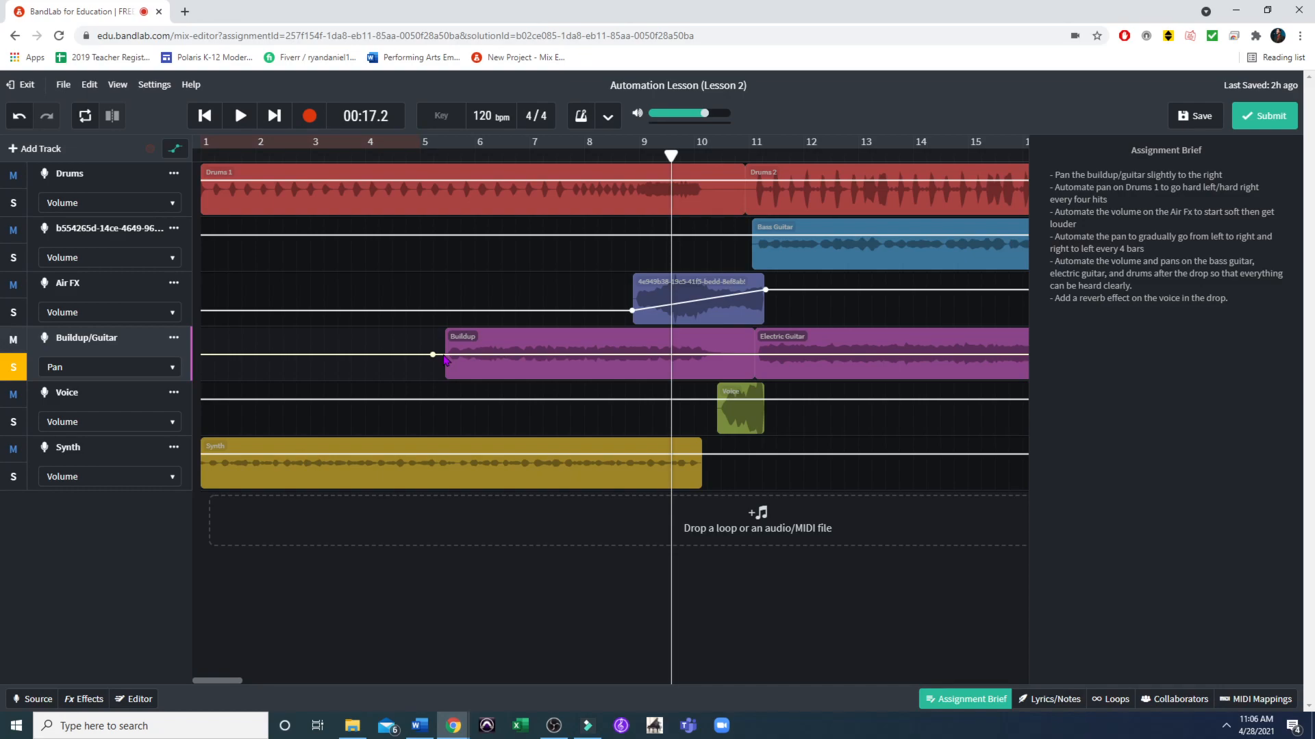
left_click(443, 357)
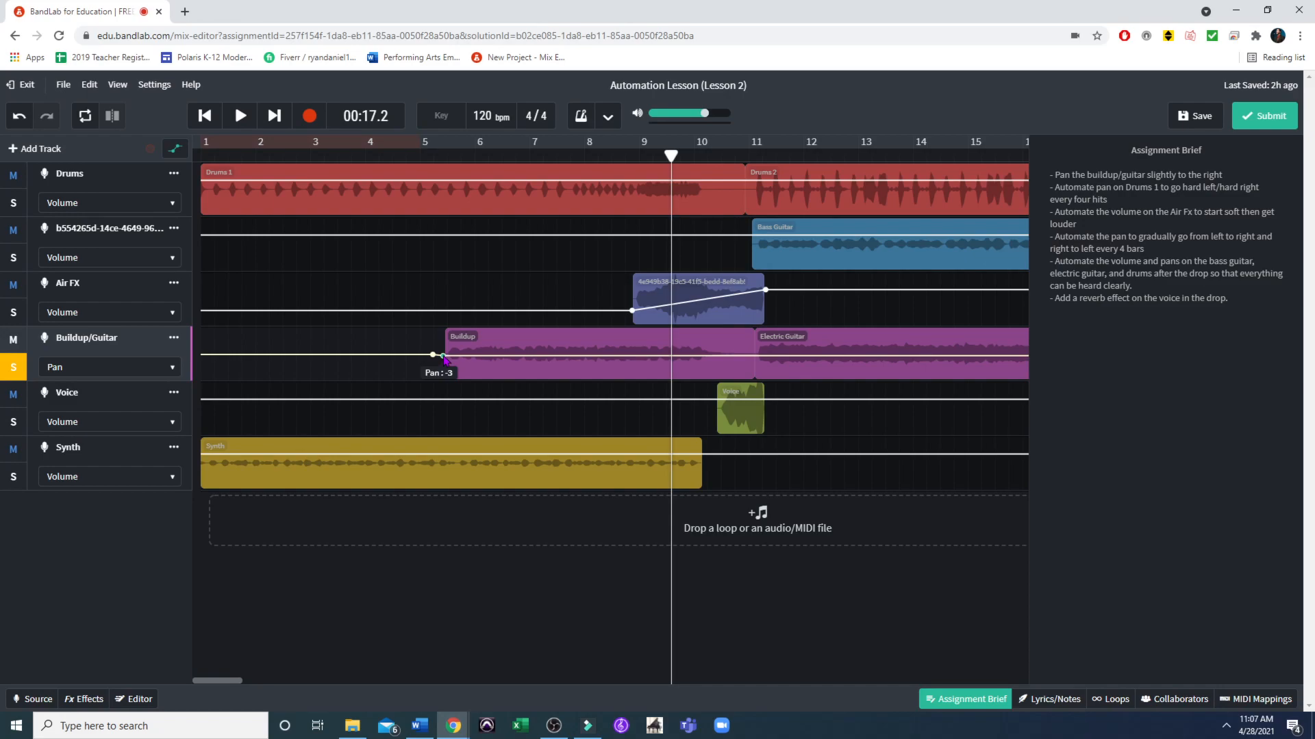
left_click_drag(444, 357, 445, 345)
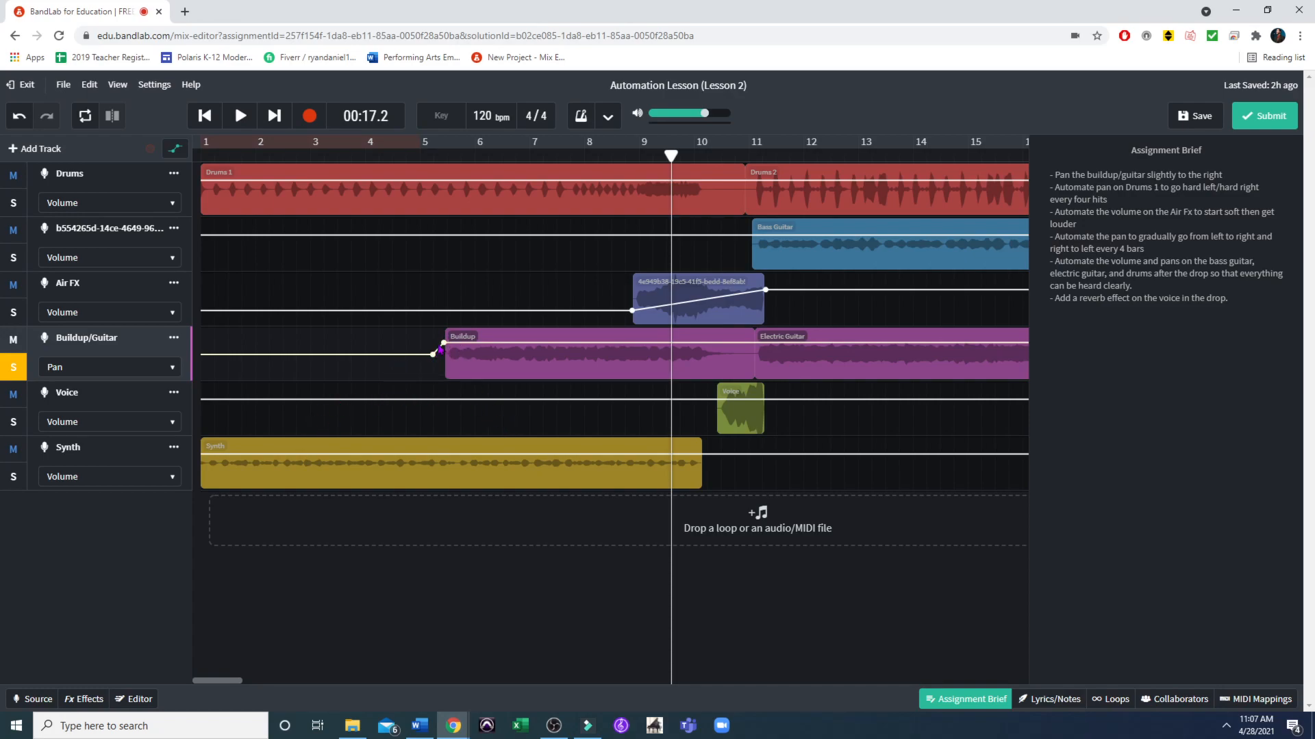
Try a gradual rightward pan by moving the second pan point to the end of the Buildup region, and play it.
left_click(446, 158)
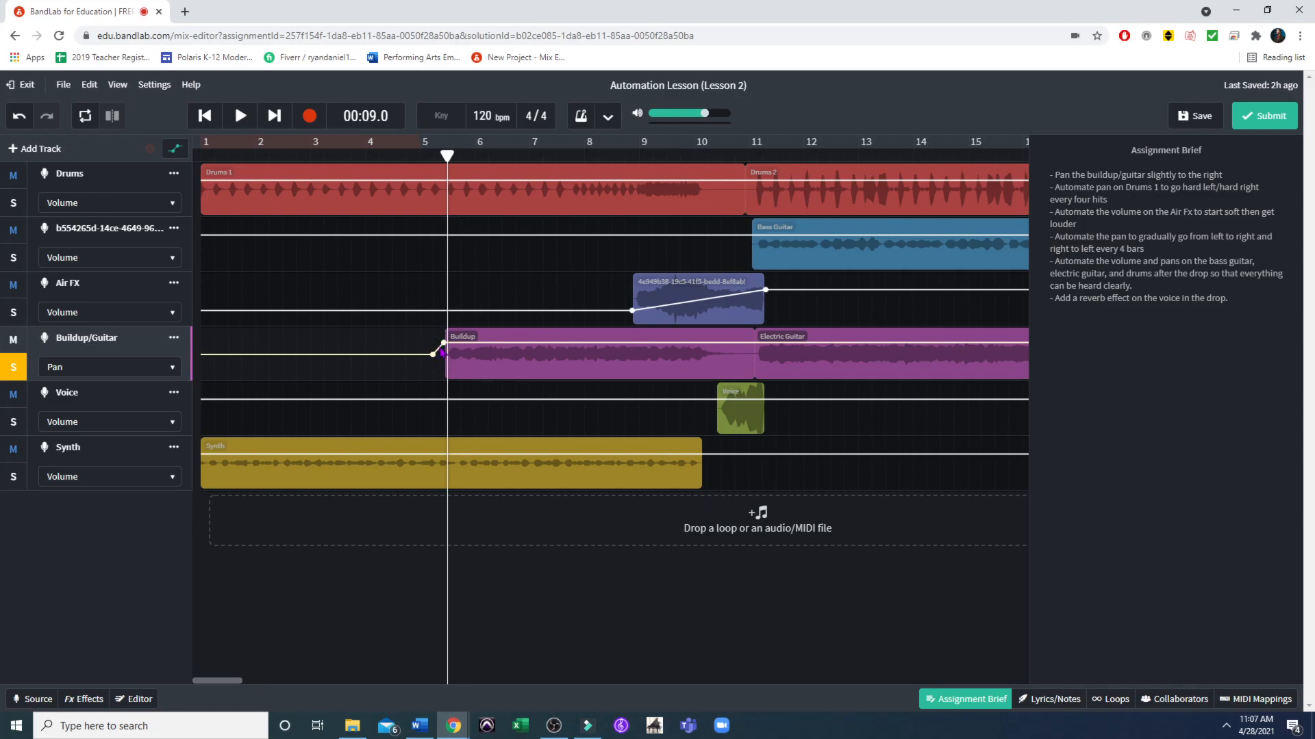
left_click_drag(443, 343, 754, 322)
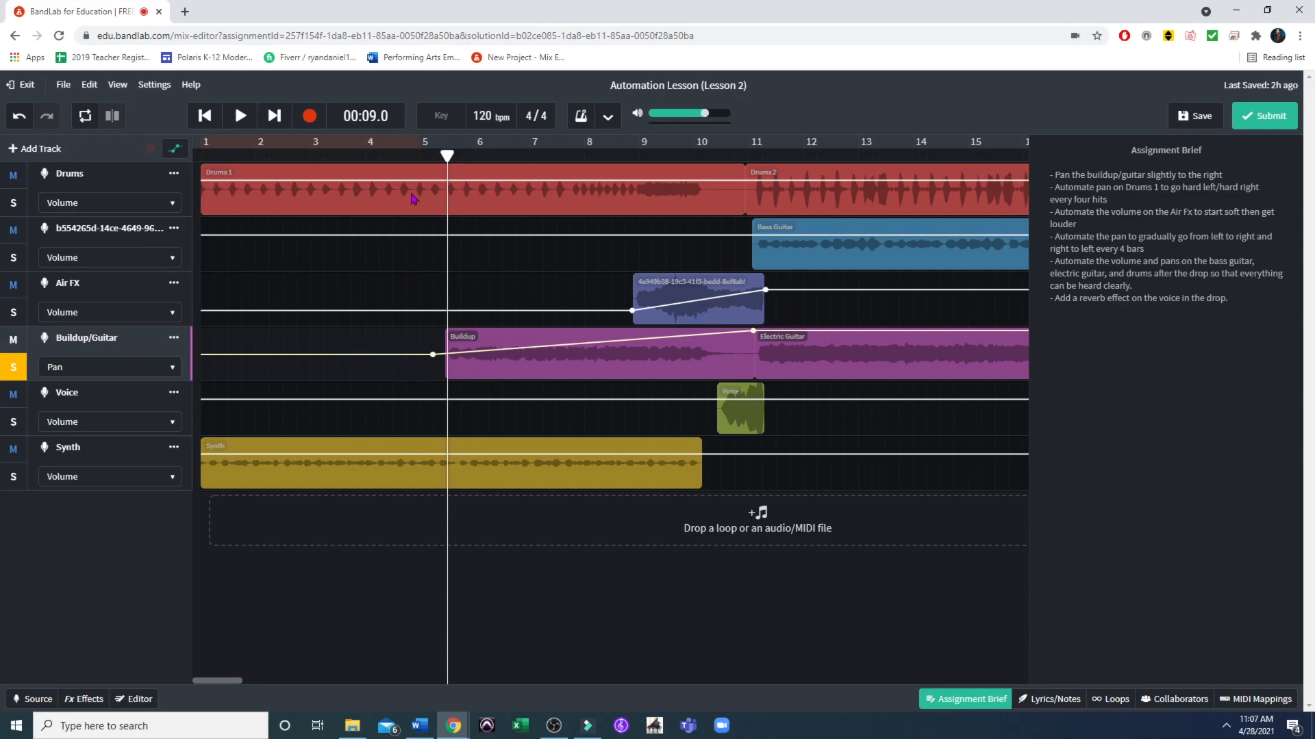
left_click(419, 156)
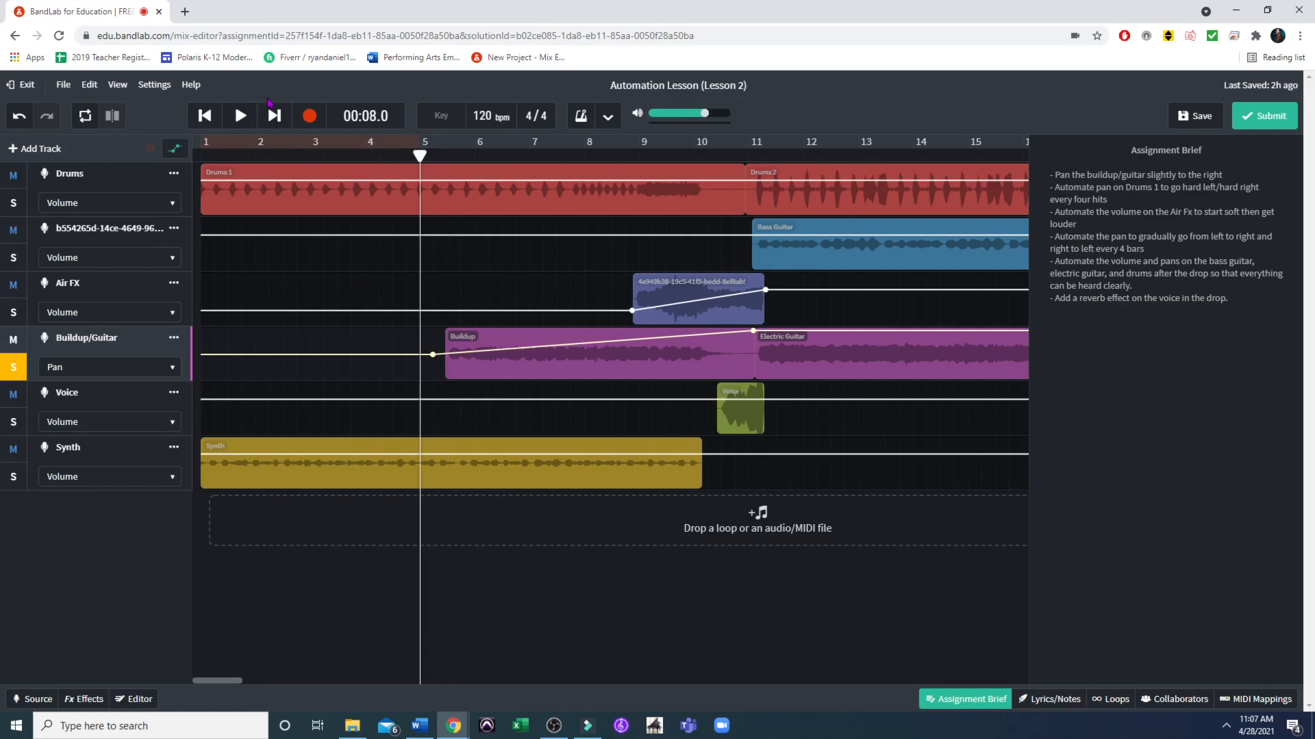
left_click(241, 116)
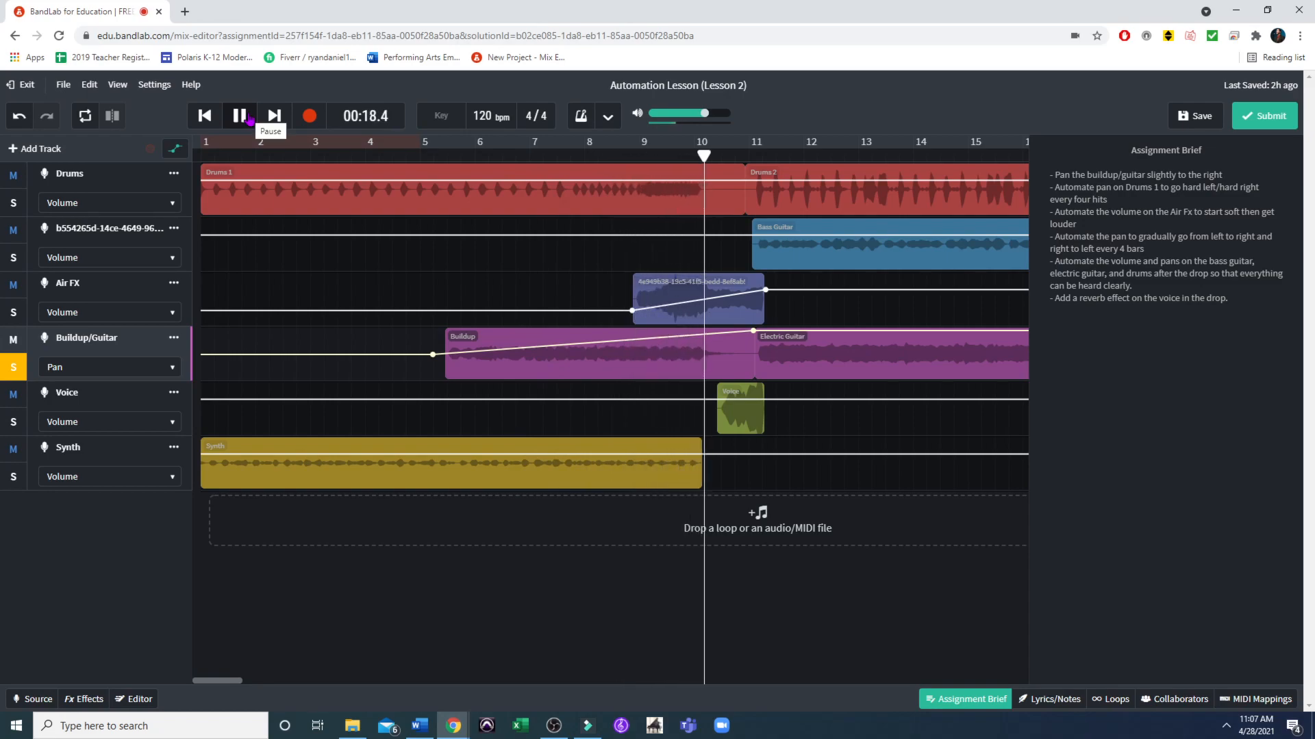
left_click(240, 116)
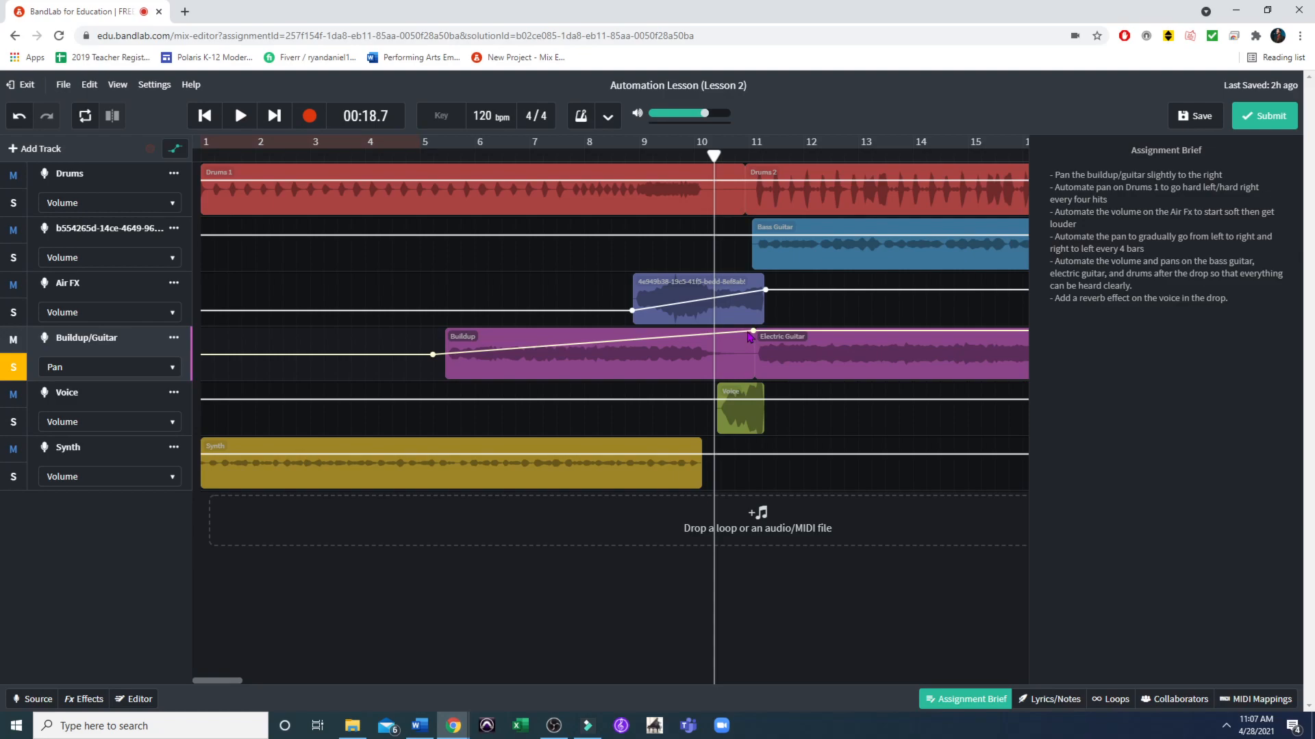
Move the second pan point back to the start of the Buildup region, panned slightly right, and play the passage.
left_click_drag(753, 331, 448, 342)
left_click(434, 152)
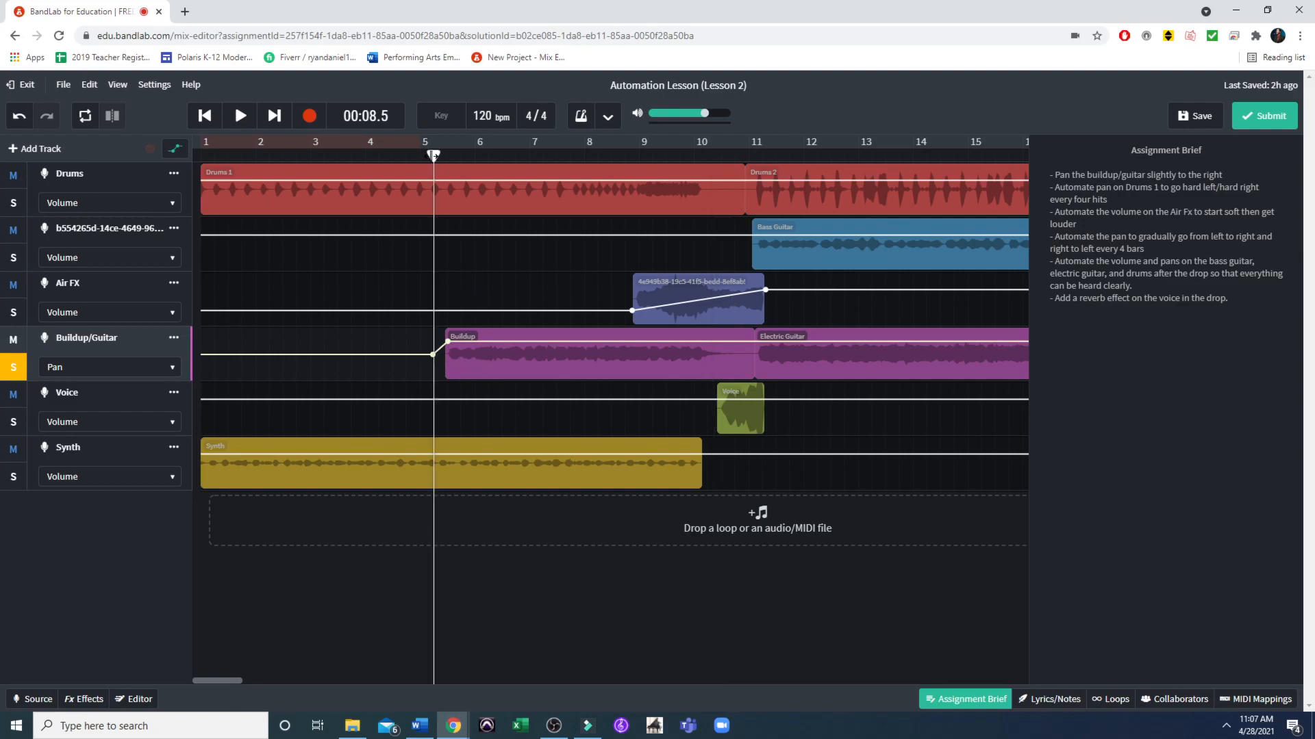
left_click(240, 115)
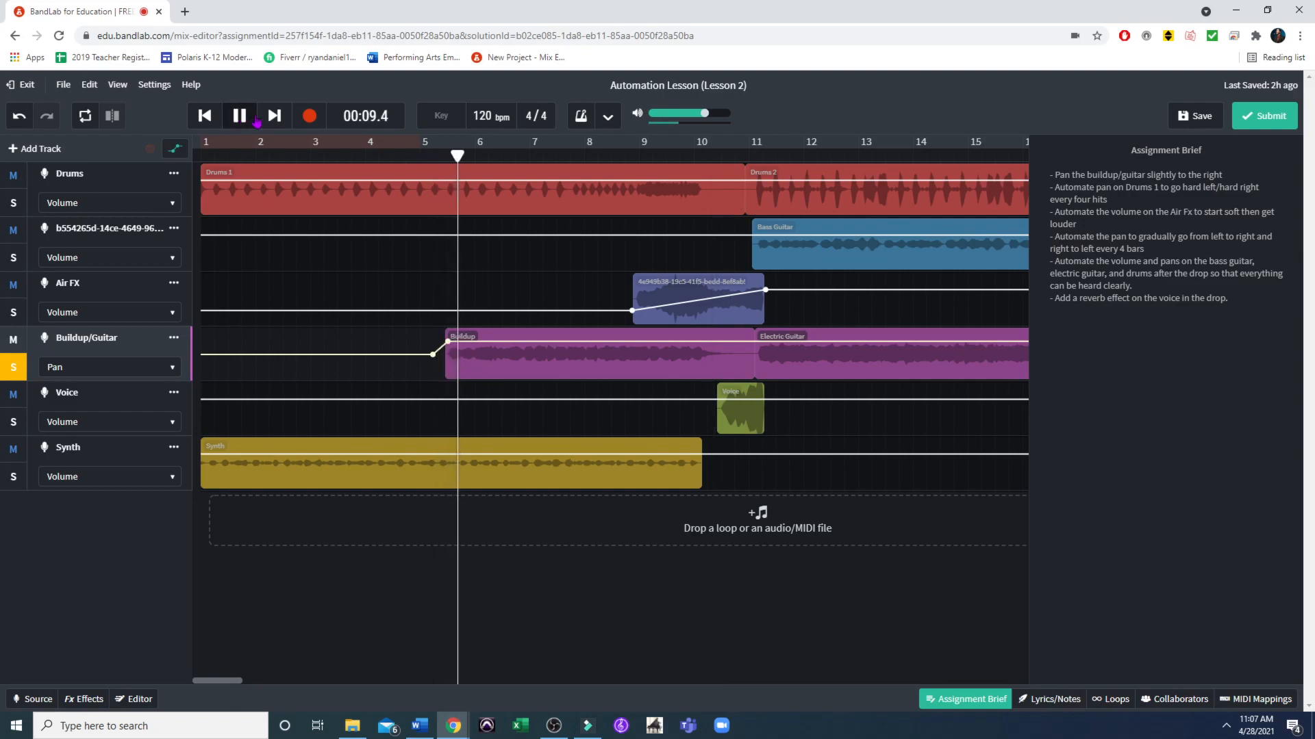
left_click(241, 118)
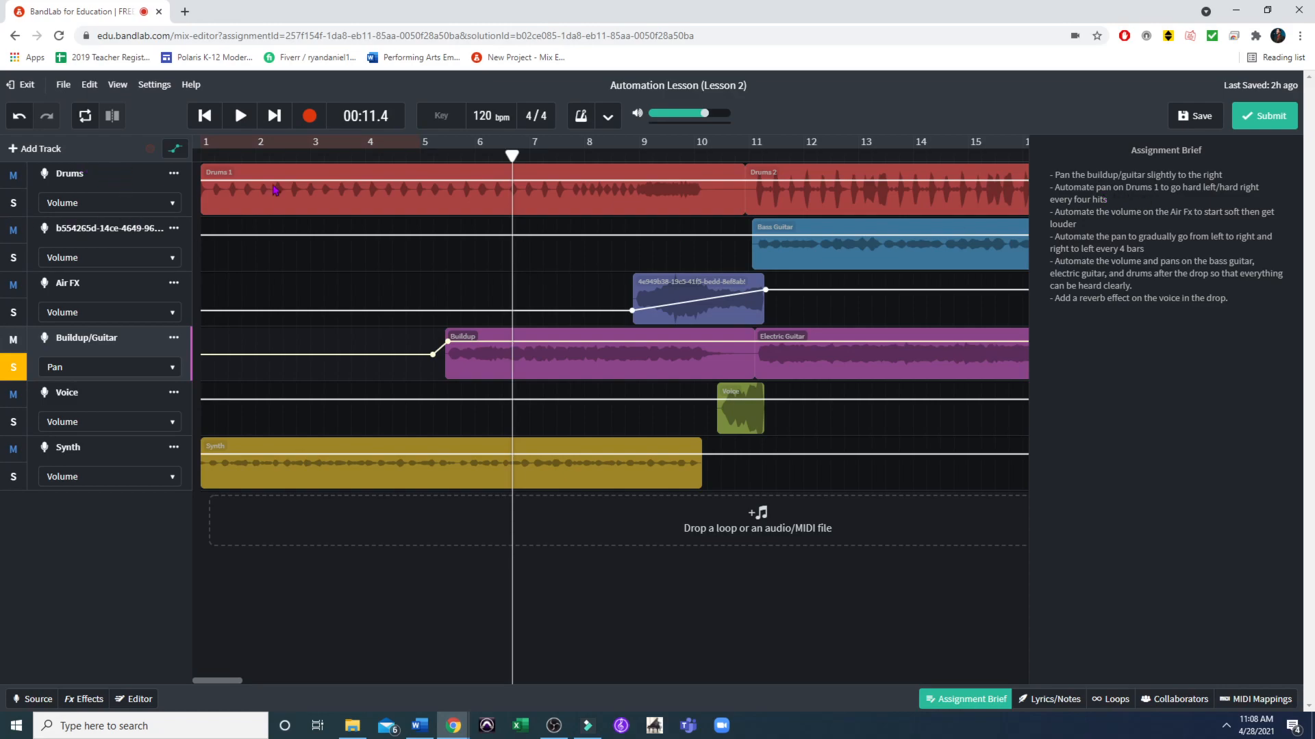
Add a +0.0 dB volume automation point near the start of Drums 1, and undo the one added on Drums 2.
left_click(223, 180)
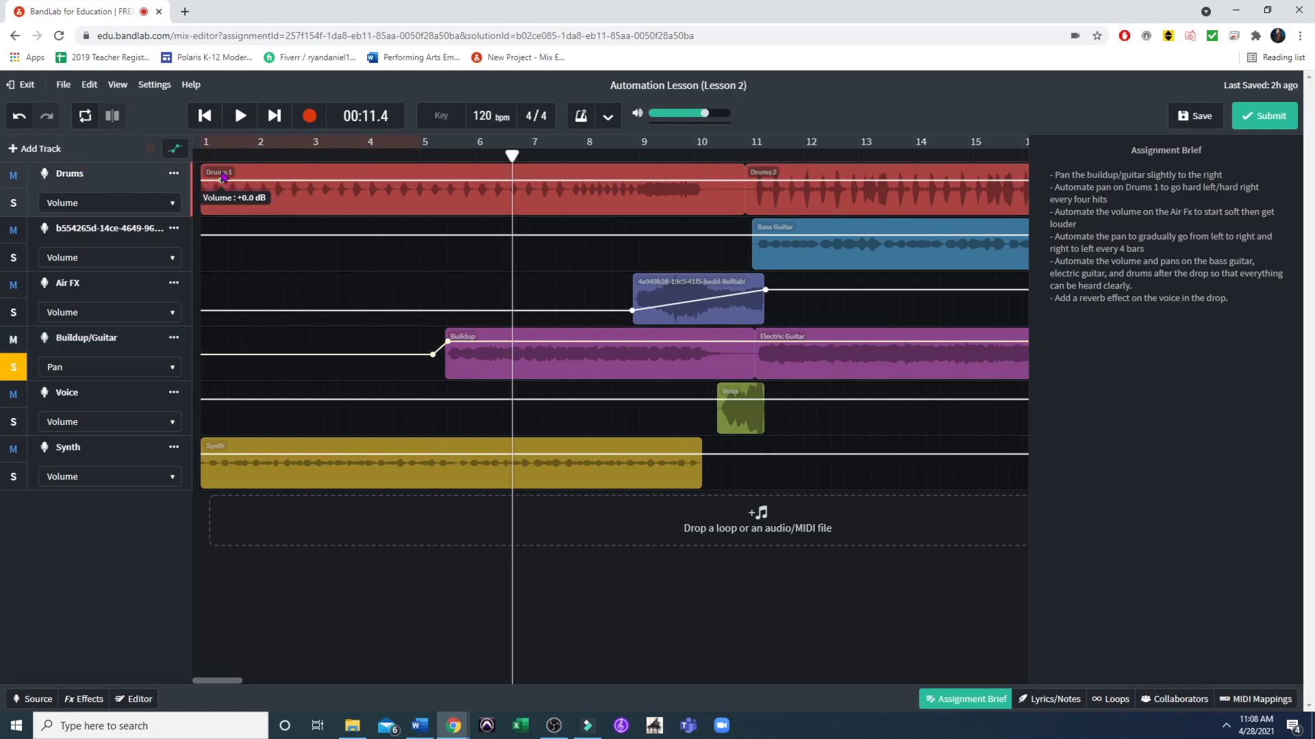
left_click(761, 177)
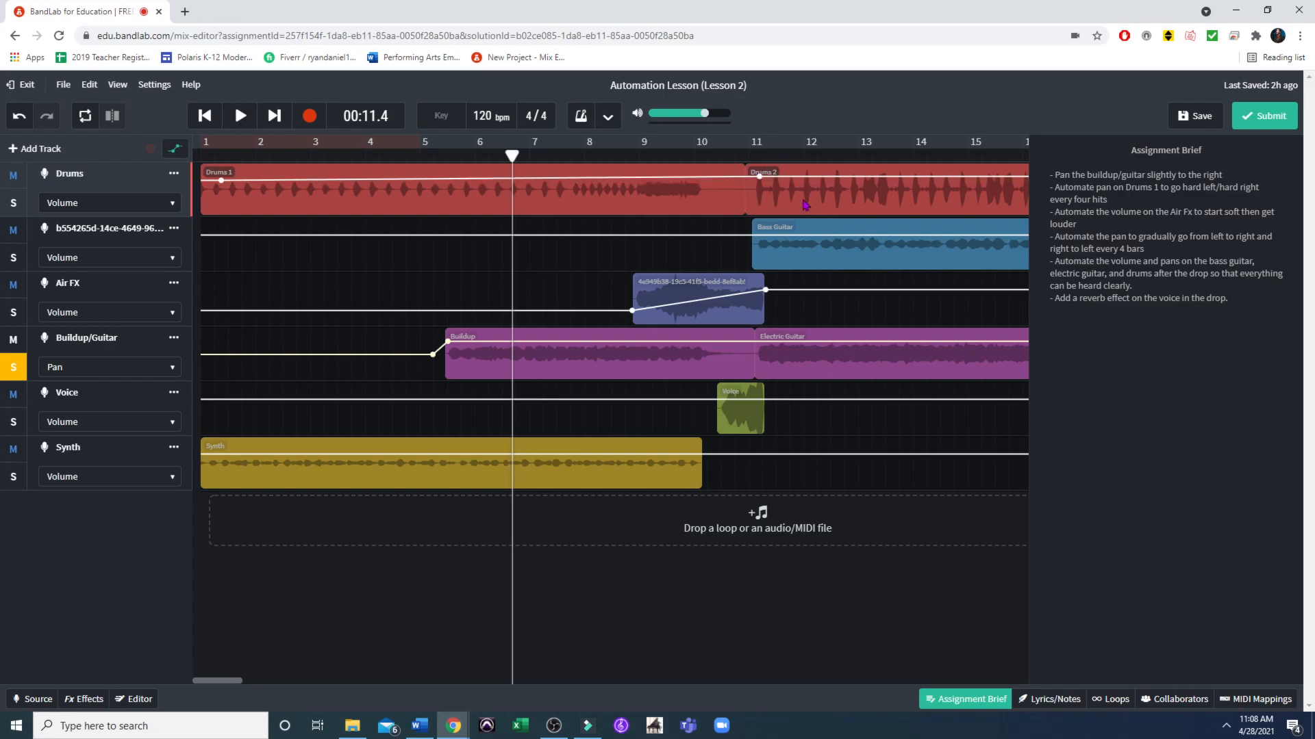
left_click(19, 117)
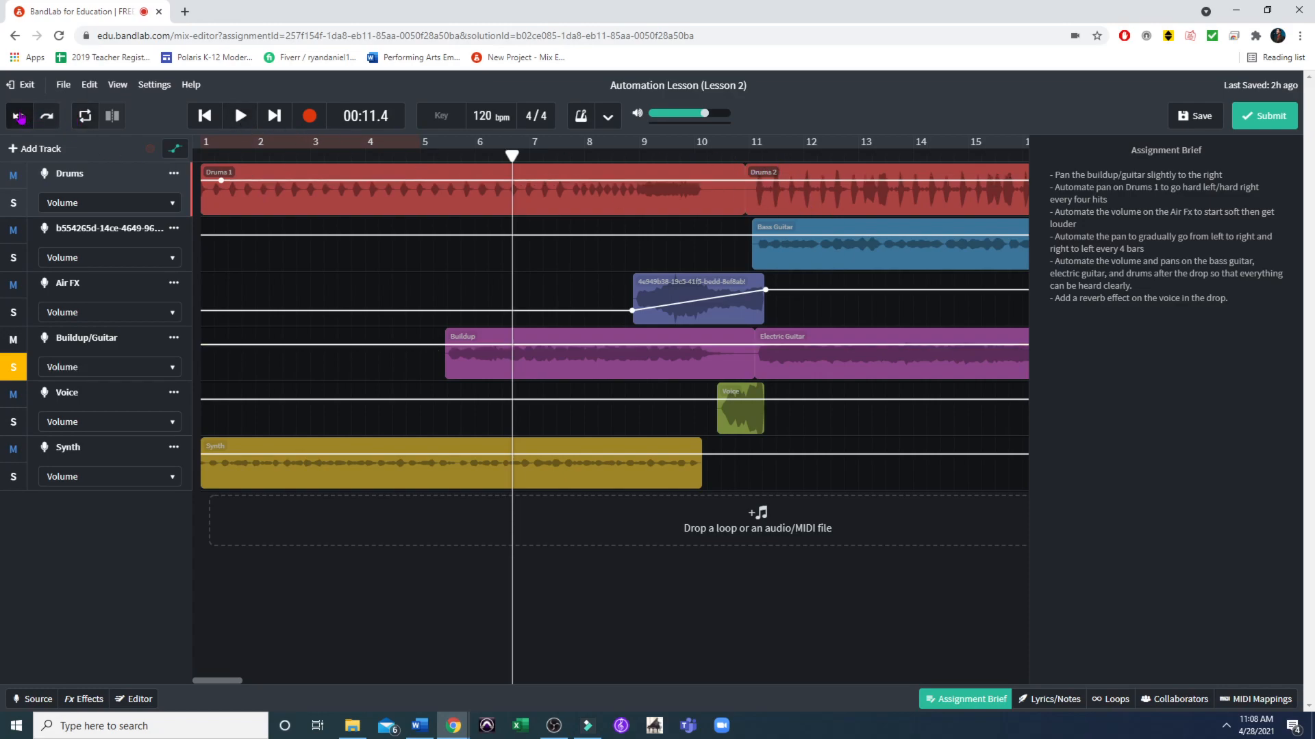
Hide the track automation, return the playhead to 00:00.0 and close the assignment brief.
left_click(176, 150)
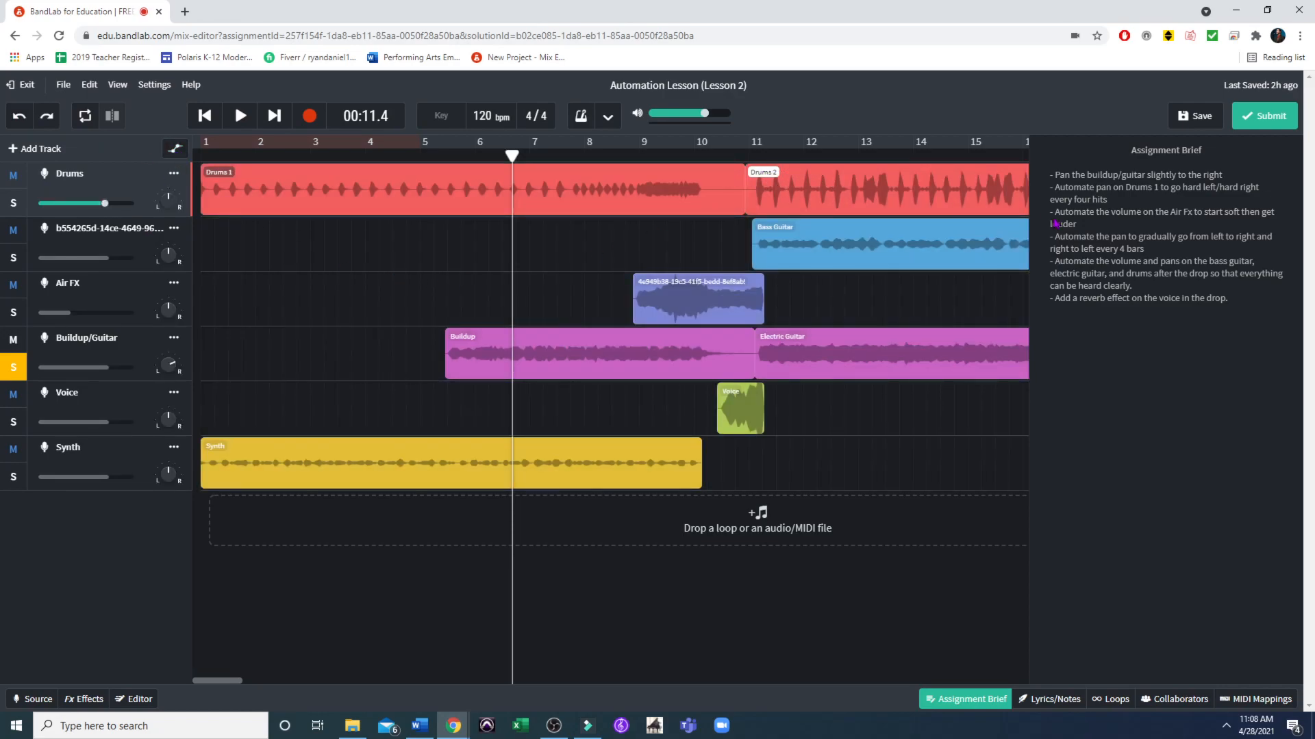
left_click_drag(1125, 189, 1161, 194)
left_click(1163, 211)
left_click(201, 156)
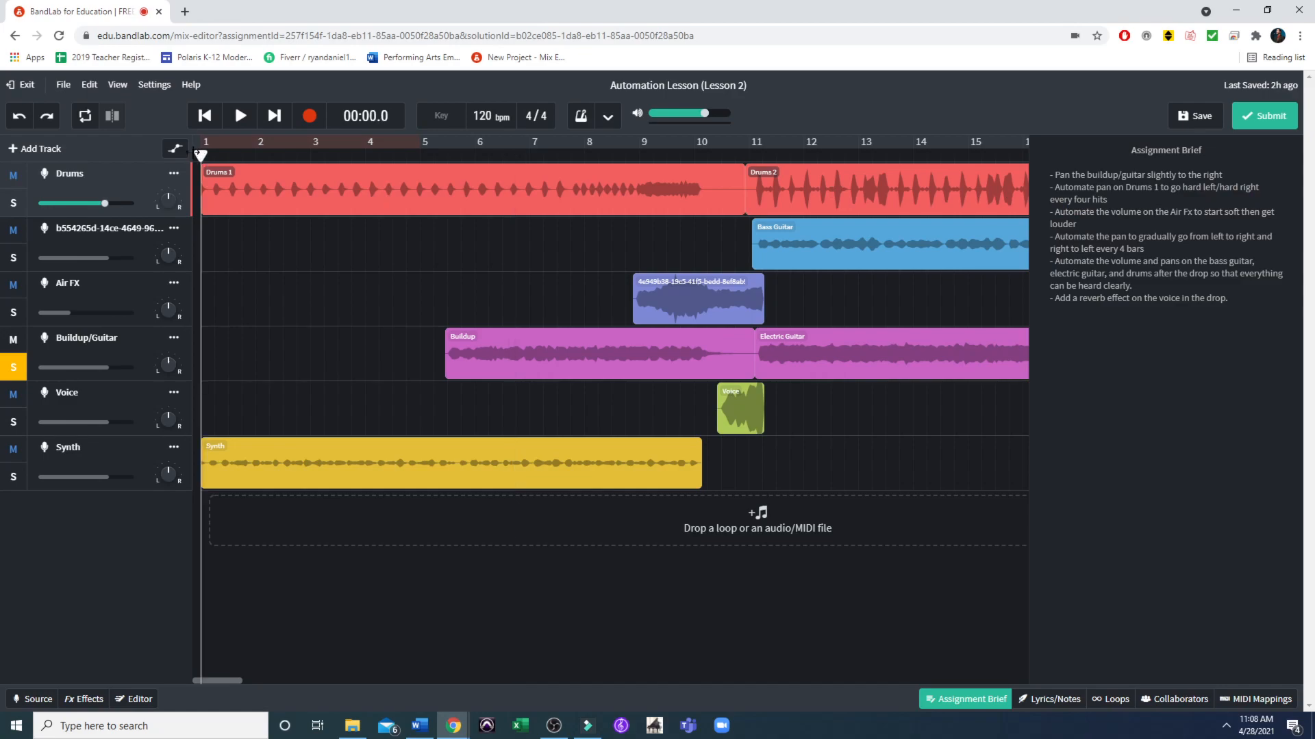
left_click(945, 697)
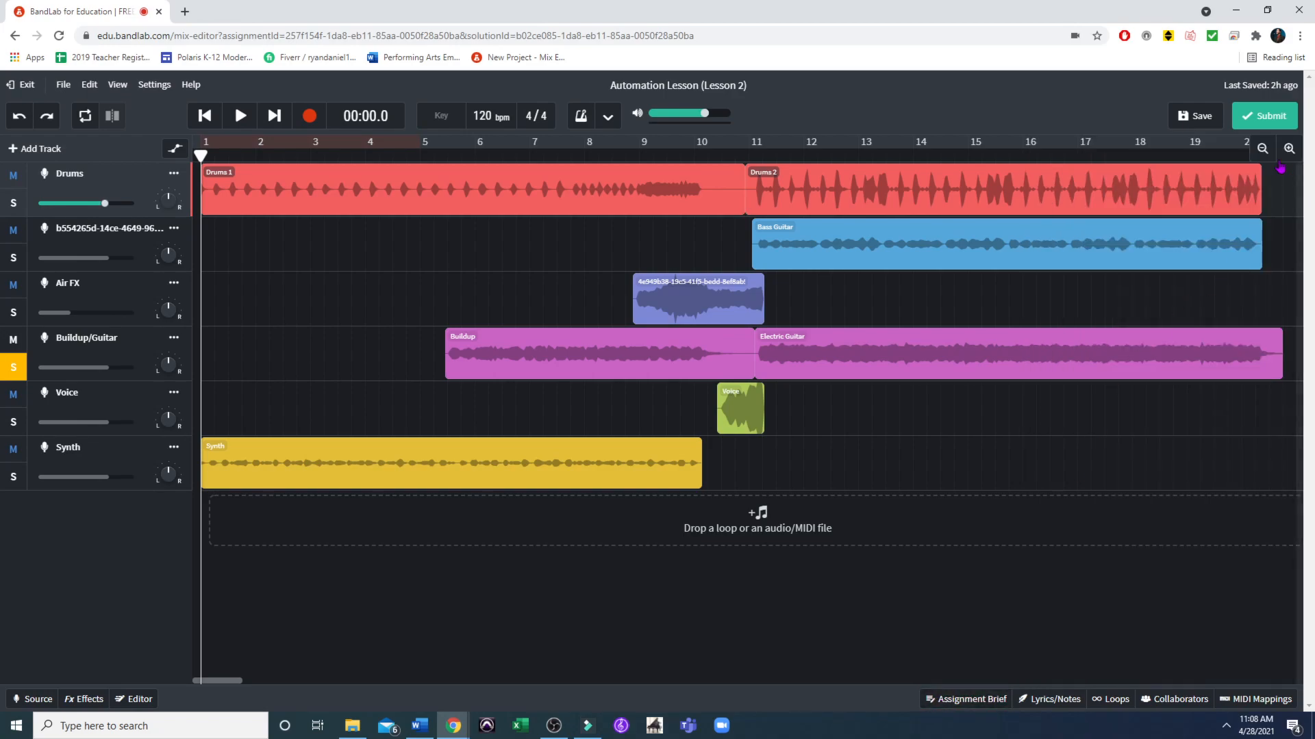
Slice the Drums 1 region at 00:02.0, right after its first four hits.
left_click(1288, 150)
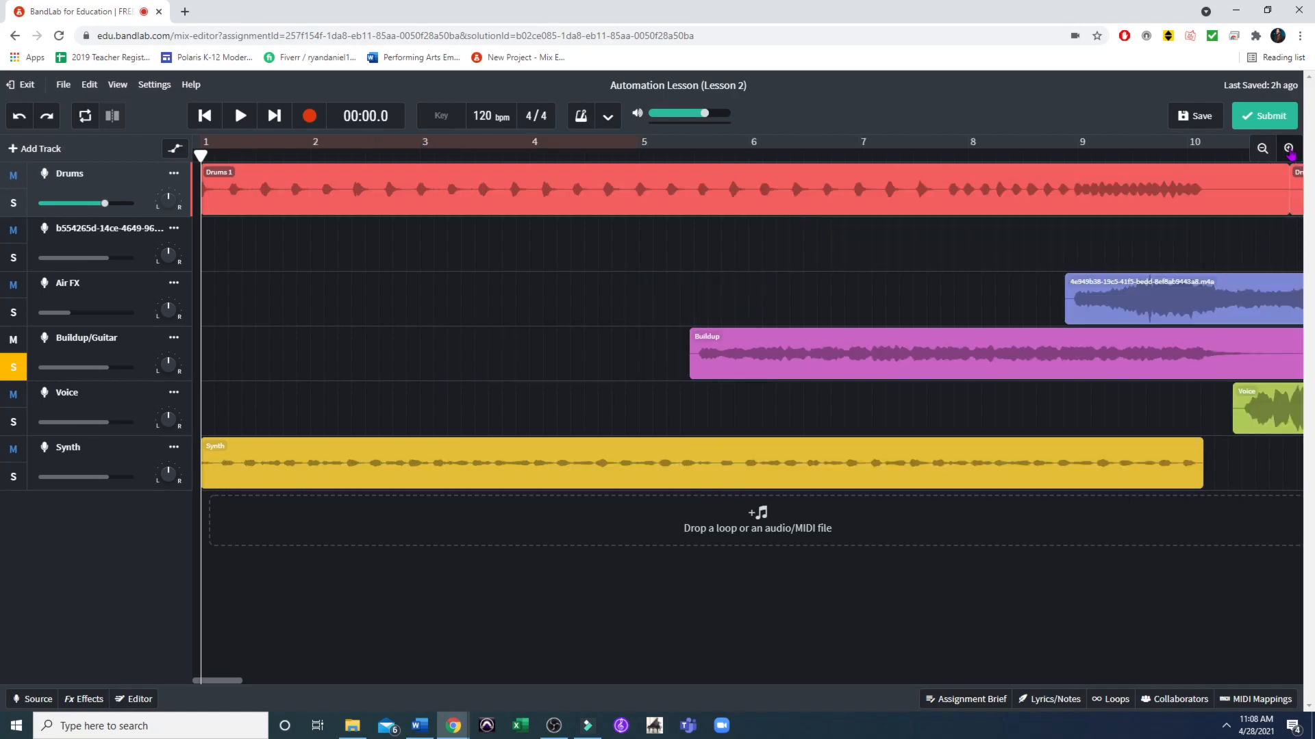
left_click(1289, 150)
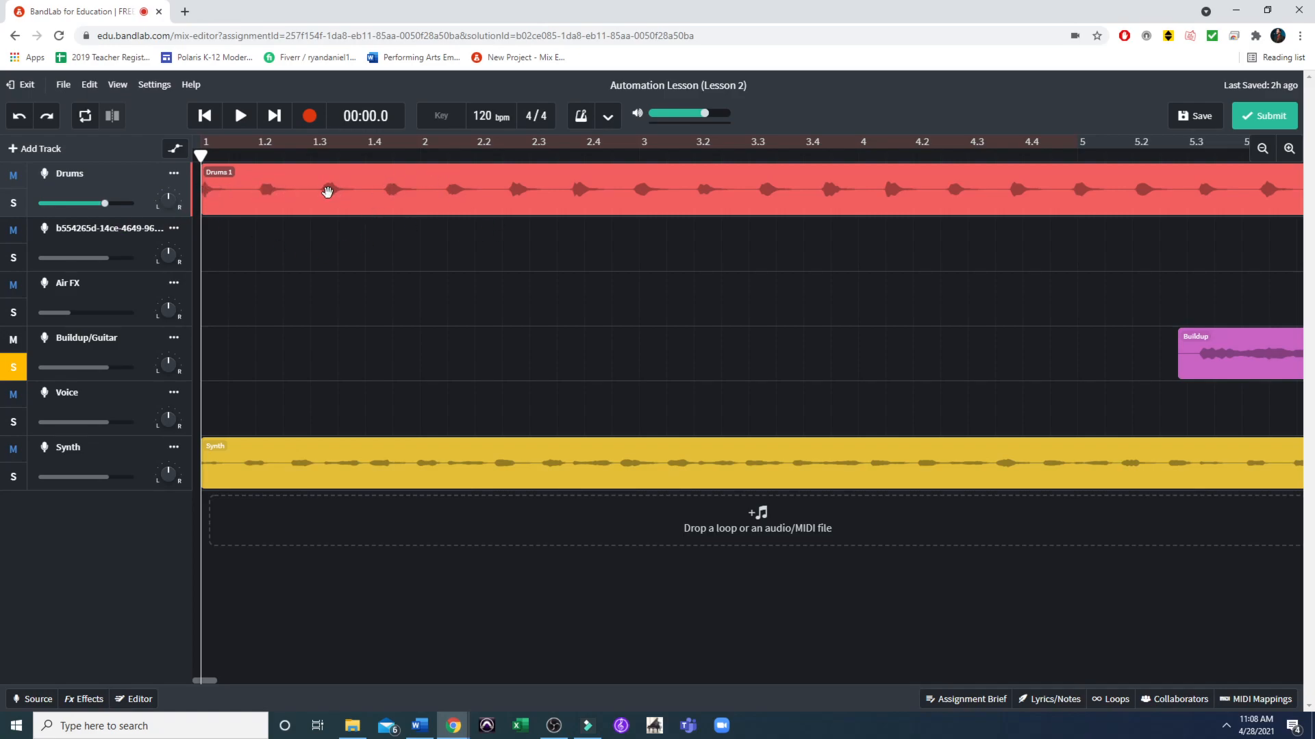
left_click_drag(201, 157, 419, 164)
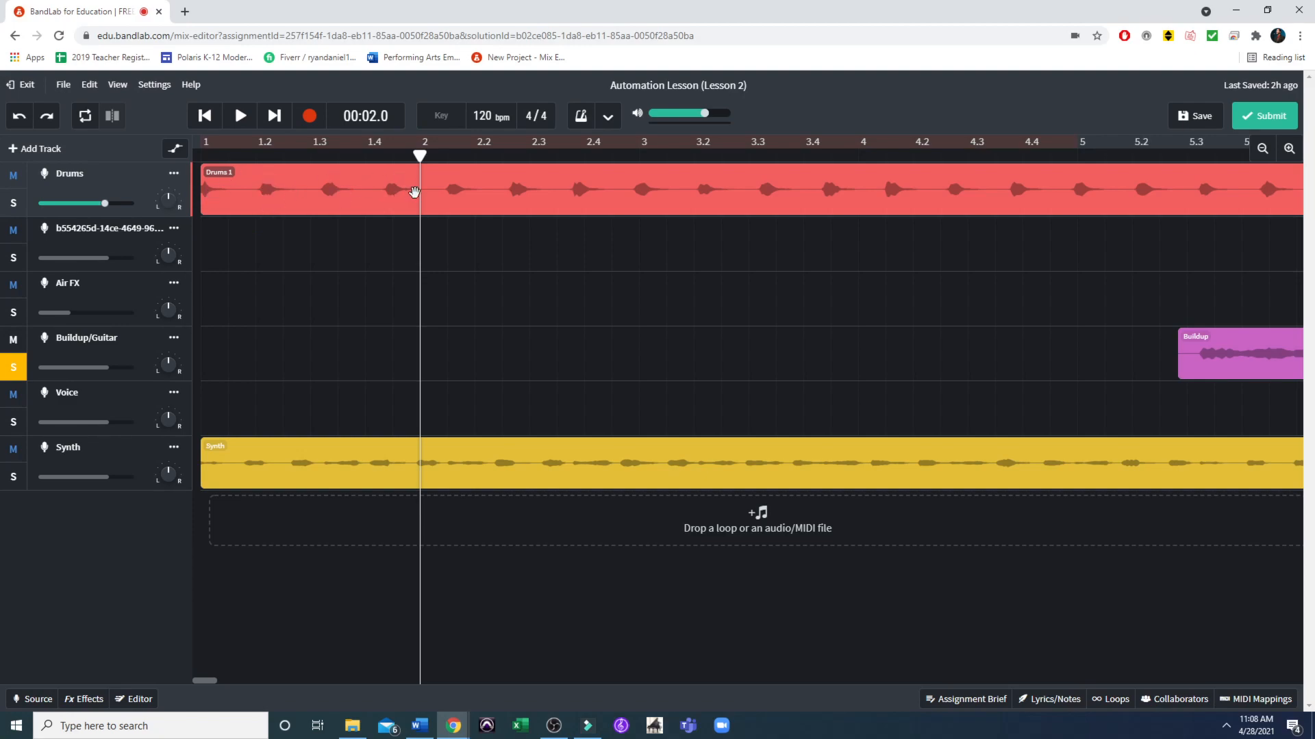
right_click(443, 194)
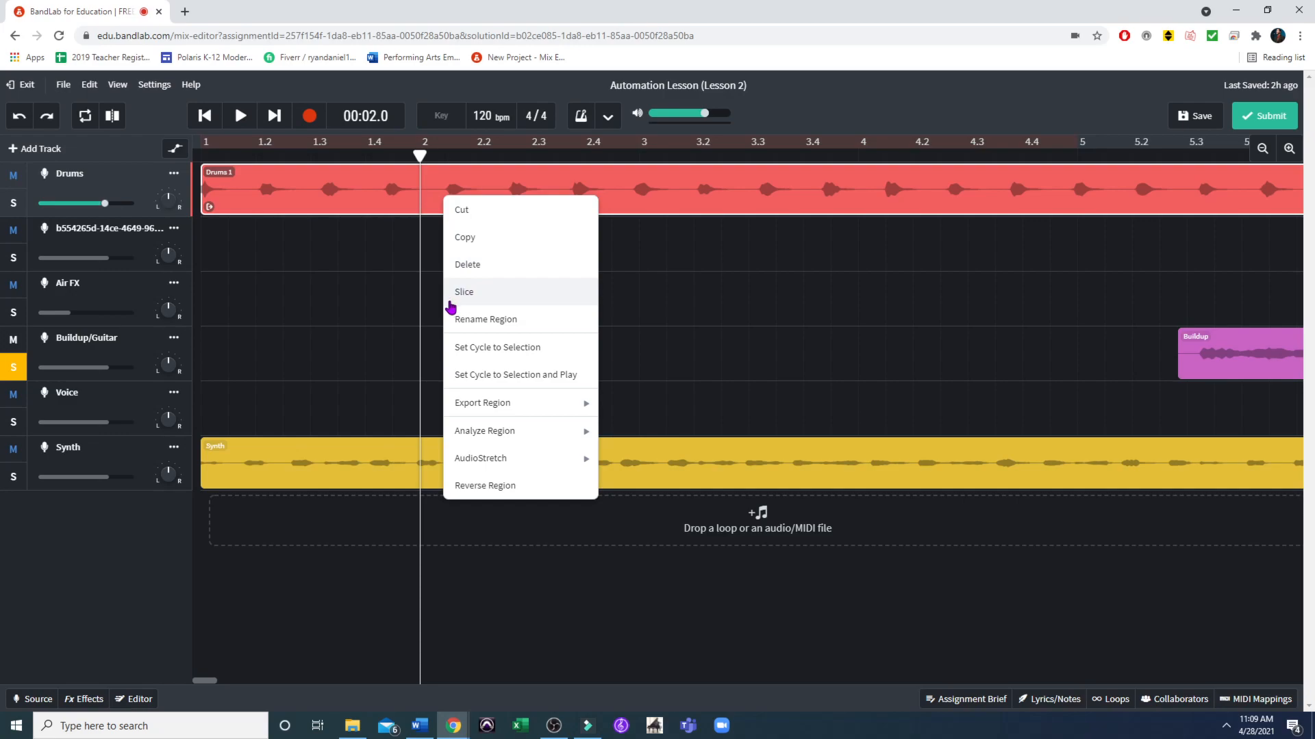
left_click(554, 301)
Slice the remaining Drums 1 region after its next four hits, at 00:04.3.
left_click(277, 161)
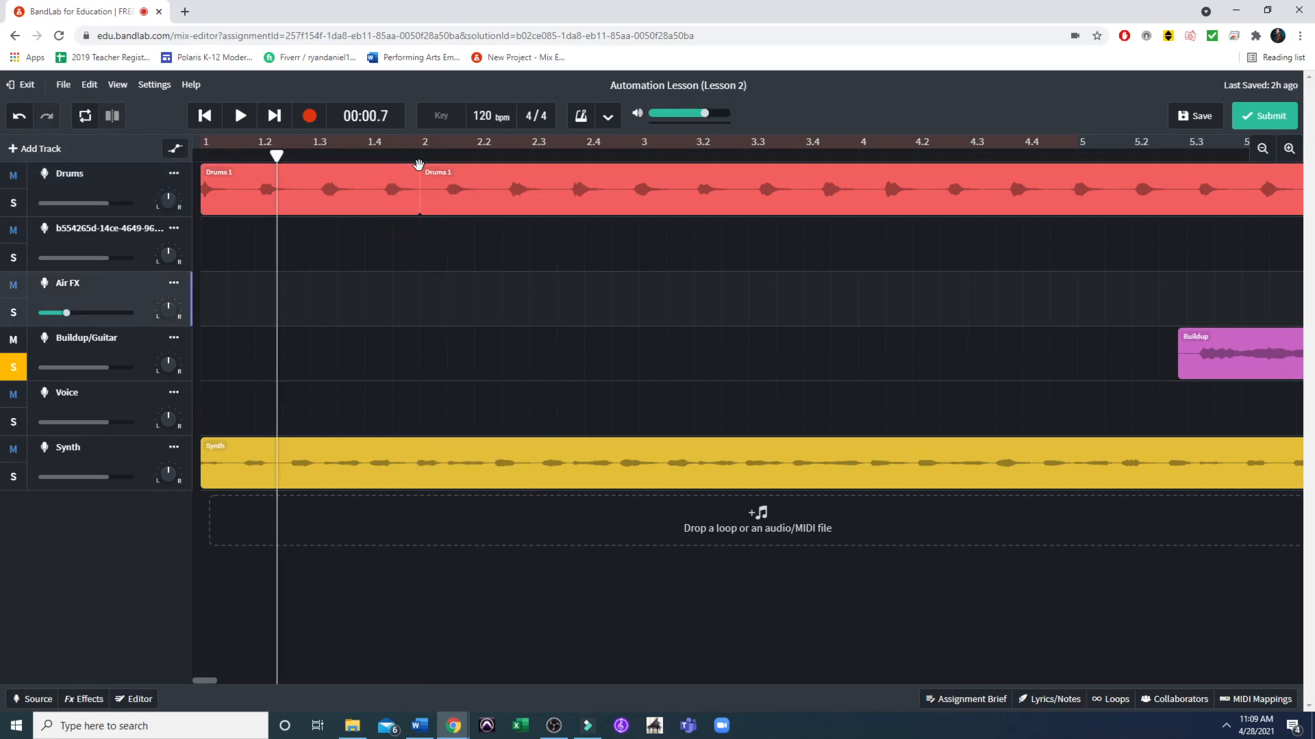
left_click_drag(449, 195, 475, 209)
left_click(465, 299)
left_click_drag(277, 156, 357, 157)
left_click_drag(441, 168, 671, 171)
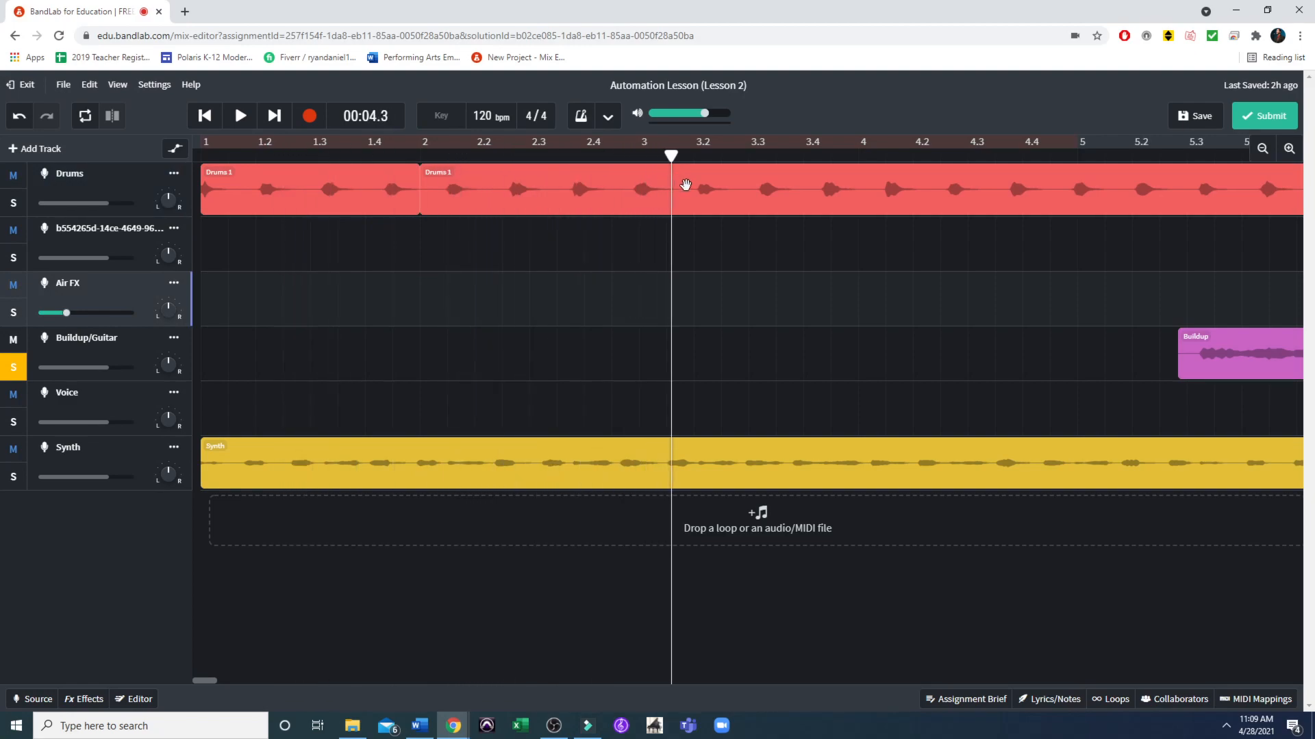
right_click(687, 185)
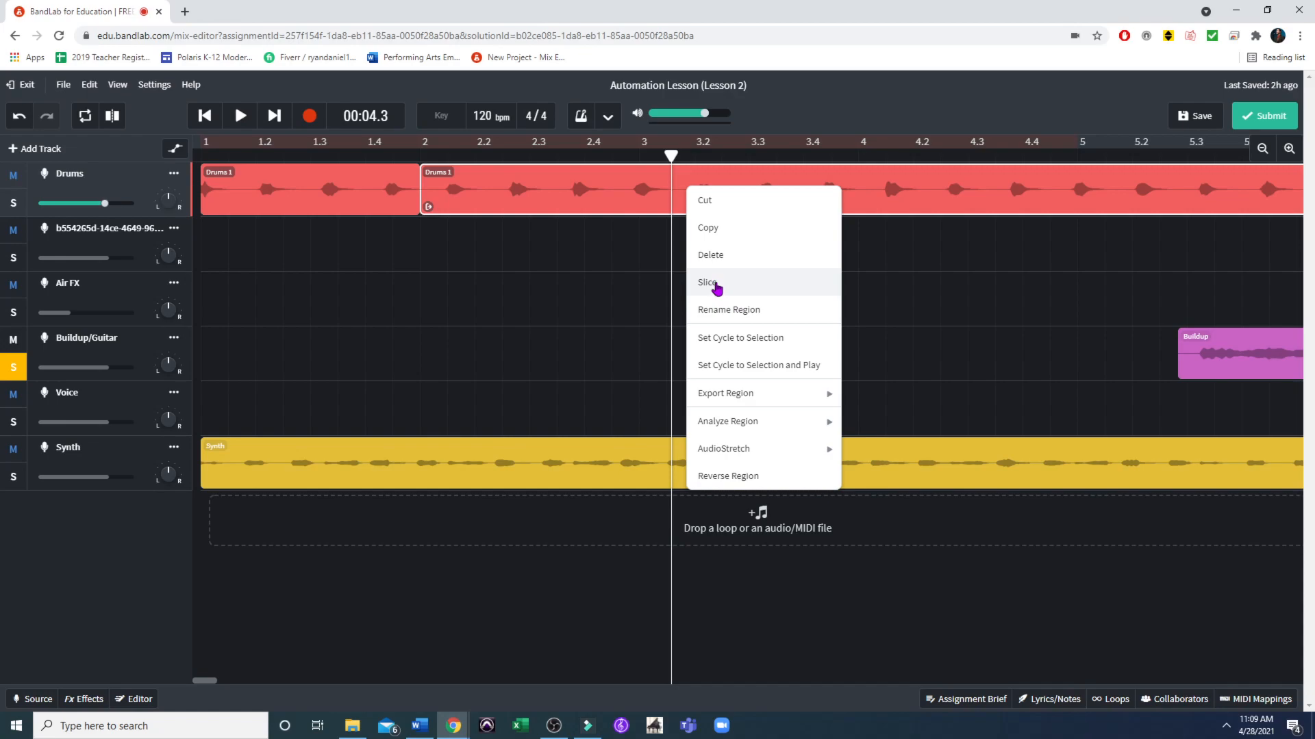
left_click(716, 289)
Slice Drums 1 after each of the next two groups of four hits, at 00:06.6 and 00:08.9.
left_click_drag(673, 158, 928, 174)
right_click(944, 200)
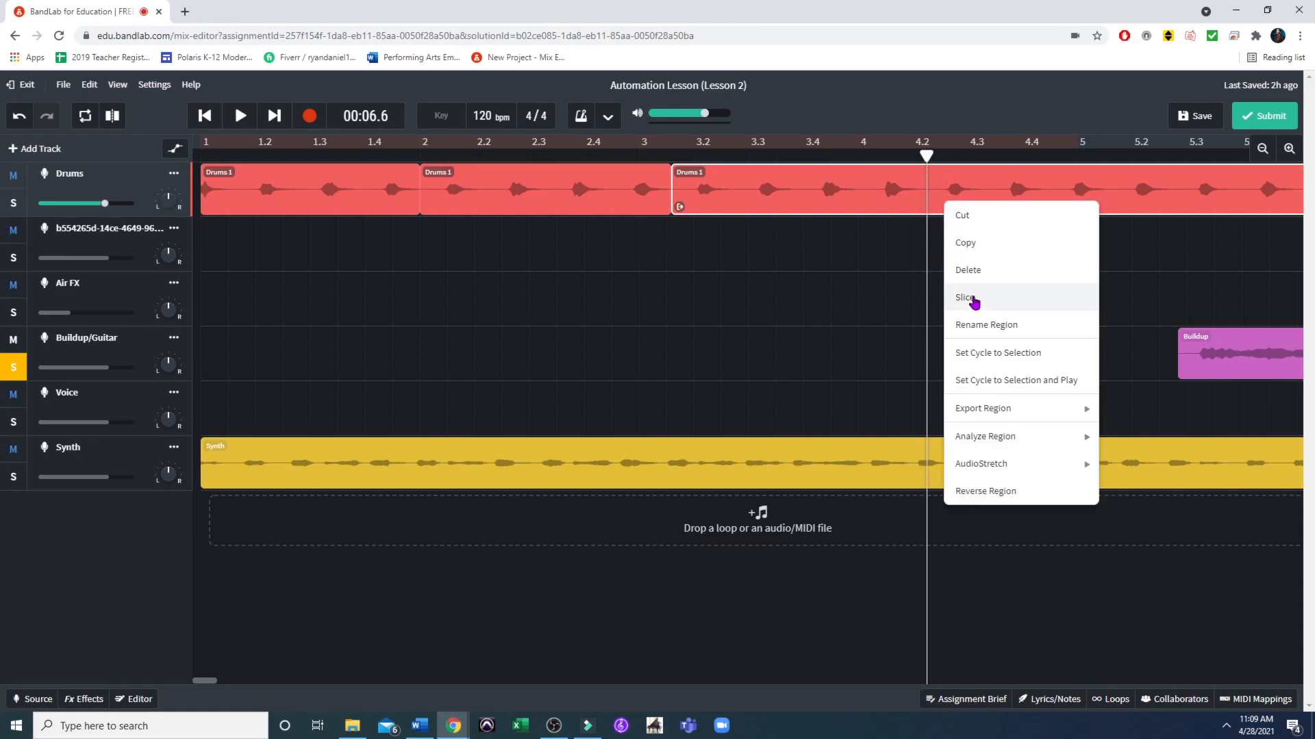
left_click(974, 302)
left_click_drag(200, 682, 211, 685)
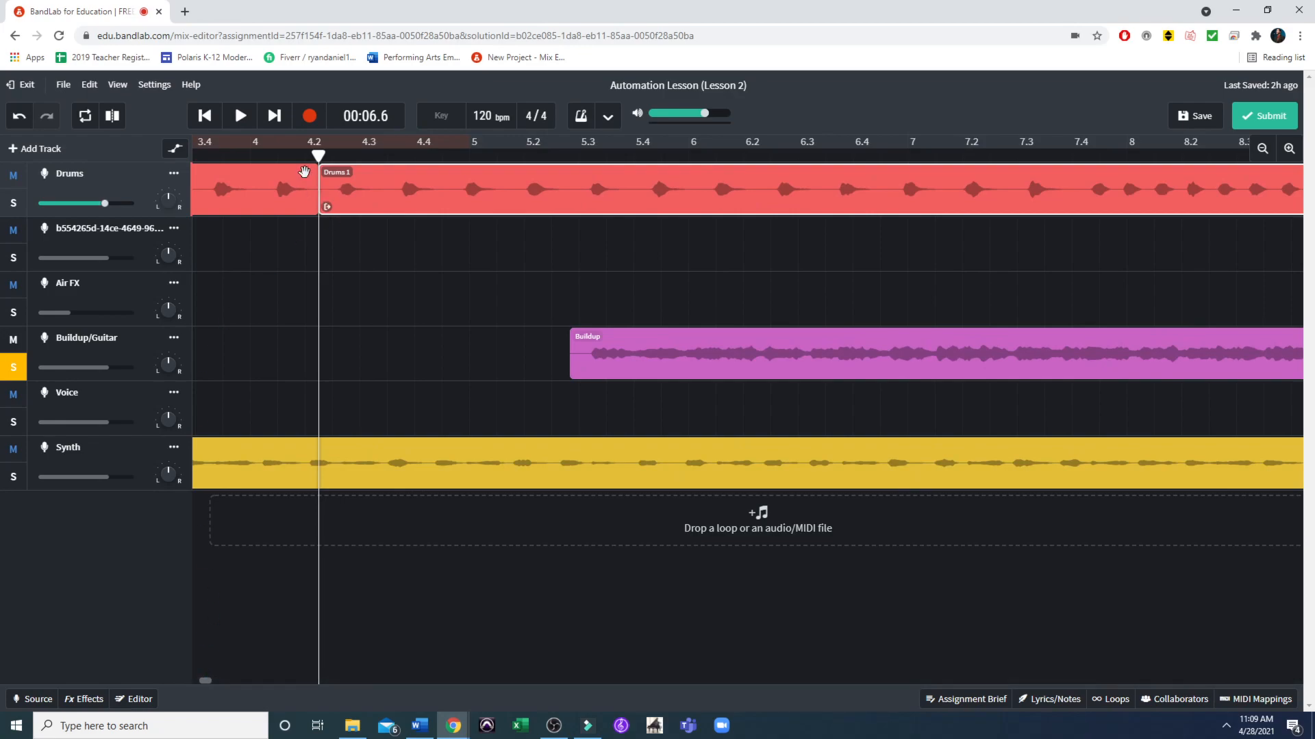
left_click_drag(318, 156, 569, 156)
right_click(579, 199)
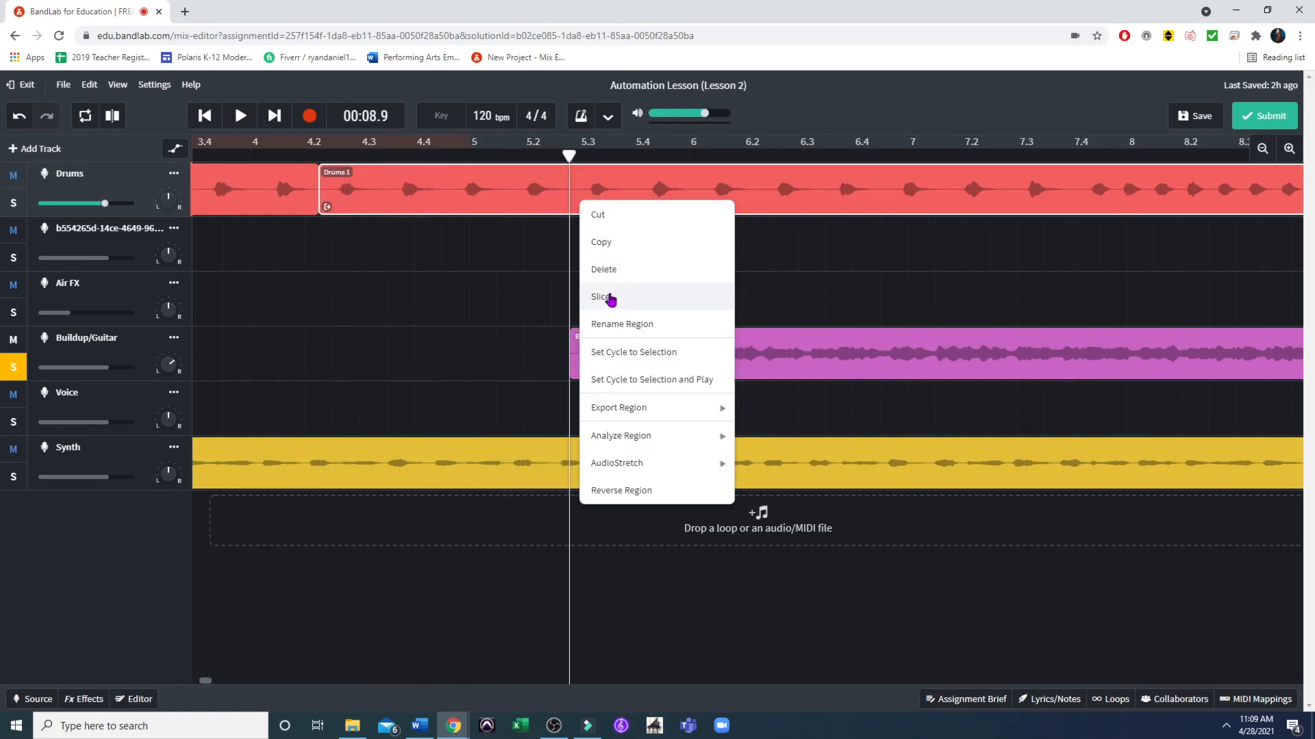
left_click(610, 297)
Continue slicing Drums 1 every four hits, with cuts at 00:11.3 and 00:13.5.
left_click_drag(569, 155, 825, 187)
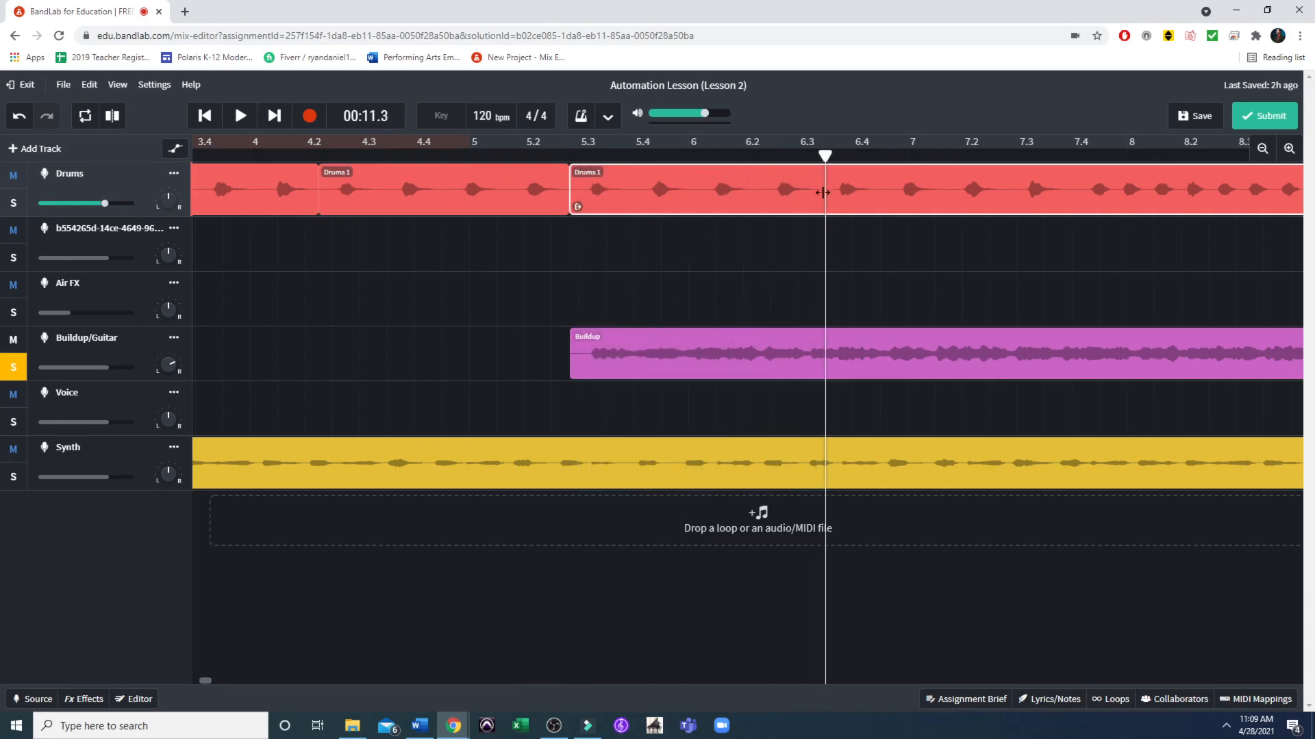
right_click(845, 205)
left_click(868, 301)
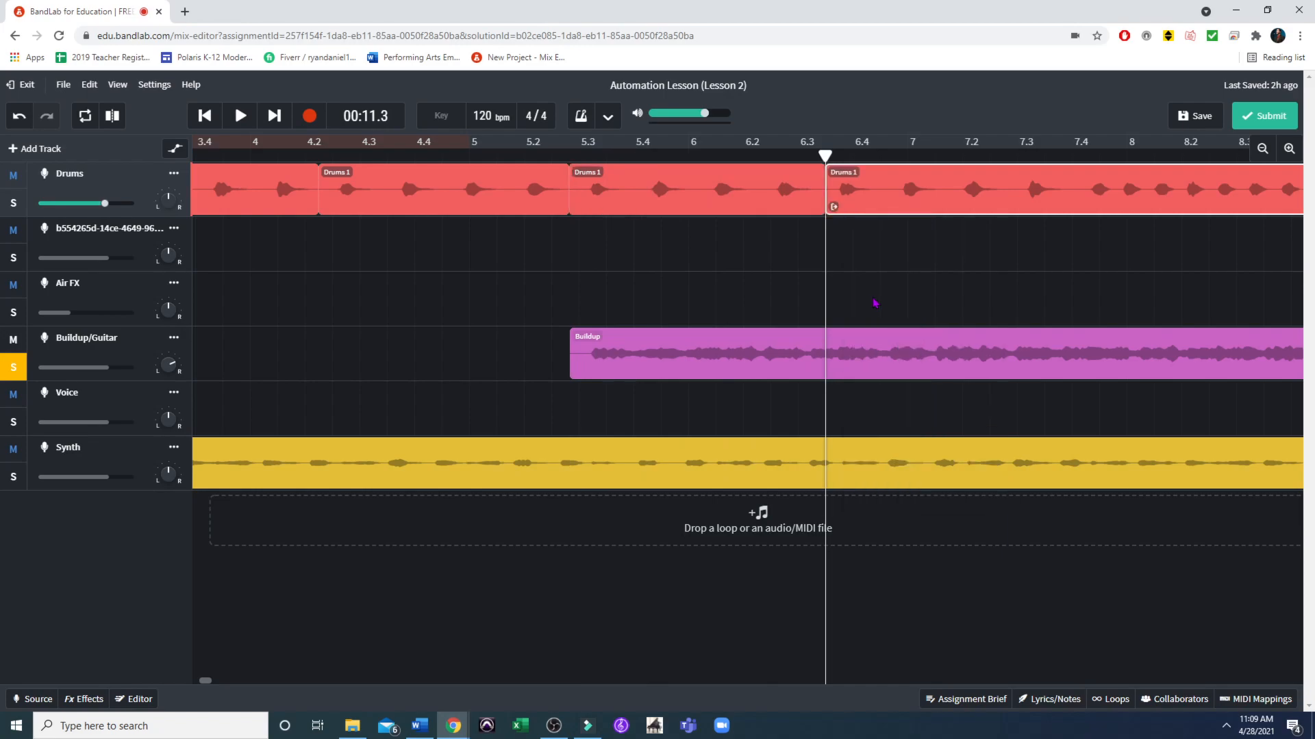
left_click_drag(842, 156, 1067, 176)
right_click(1082, 205)
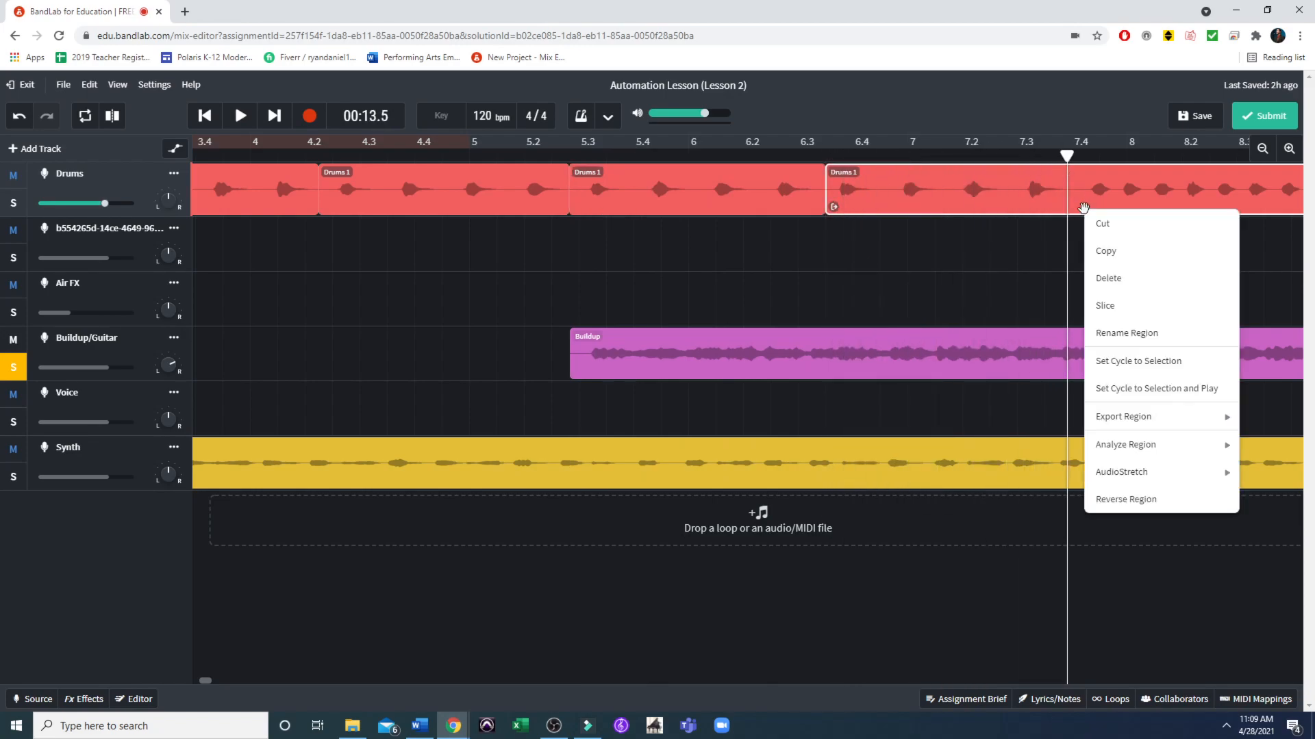
left_click(1101, 302)
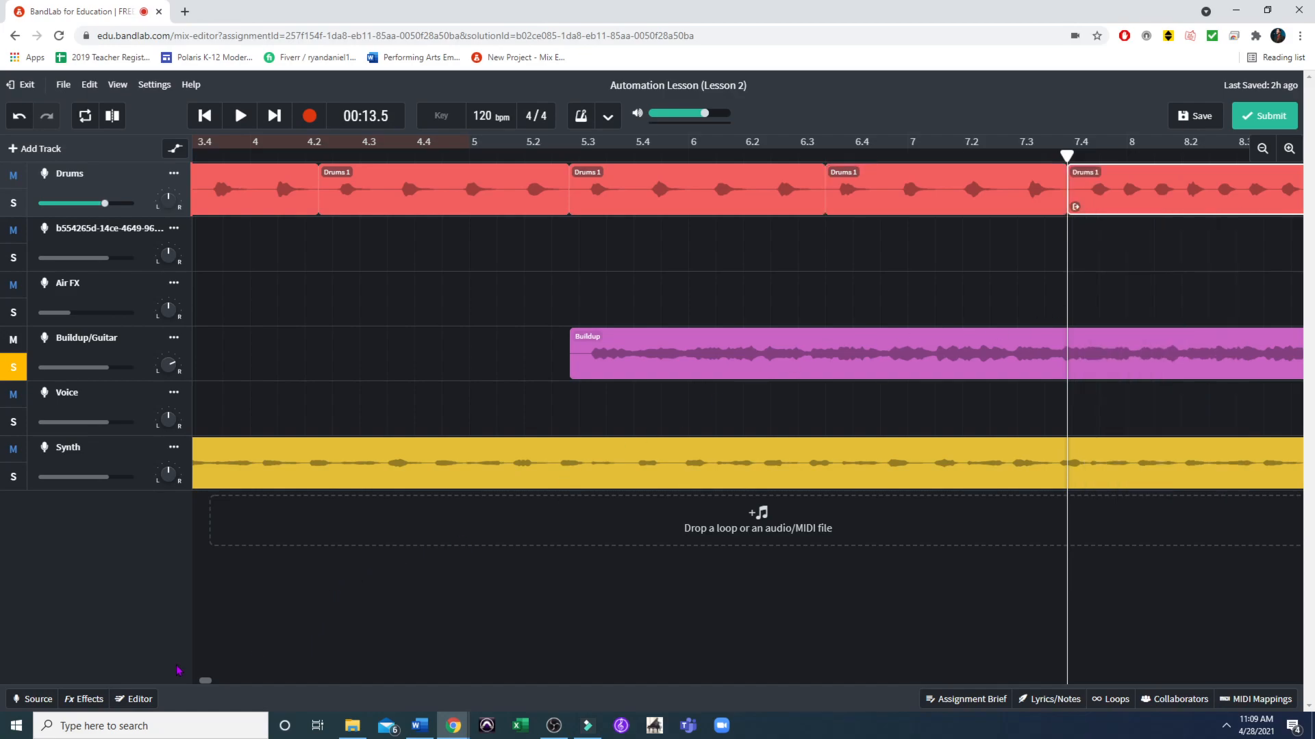
Open the last Drums 1 slice in the audio editor and slice it after its first four hits, at 00:14.8.
left_click_drag(206, 681, 213, 680)
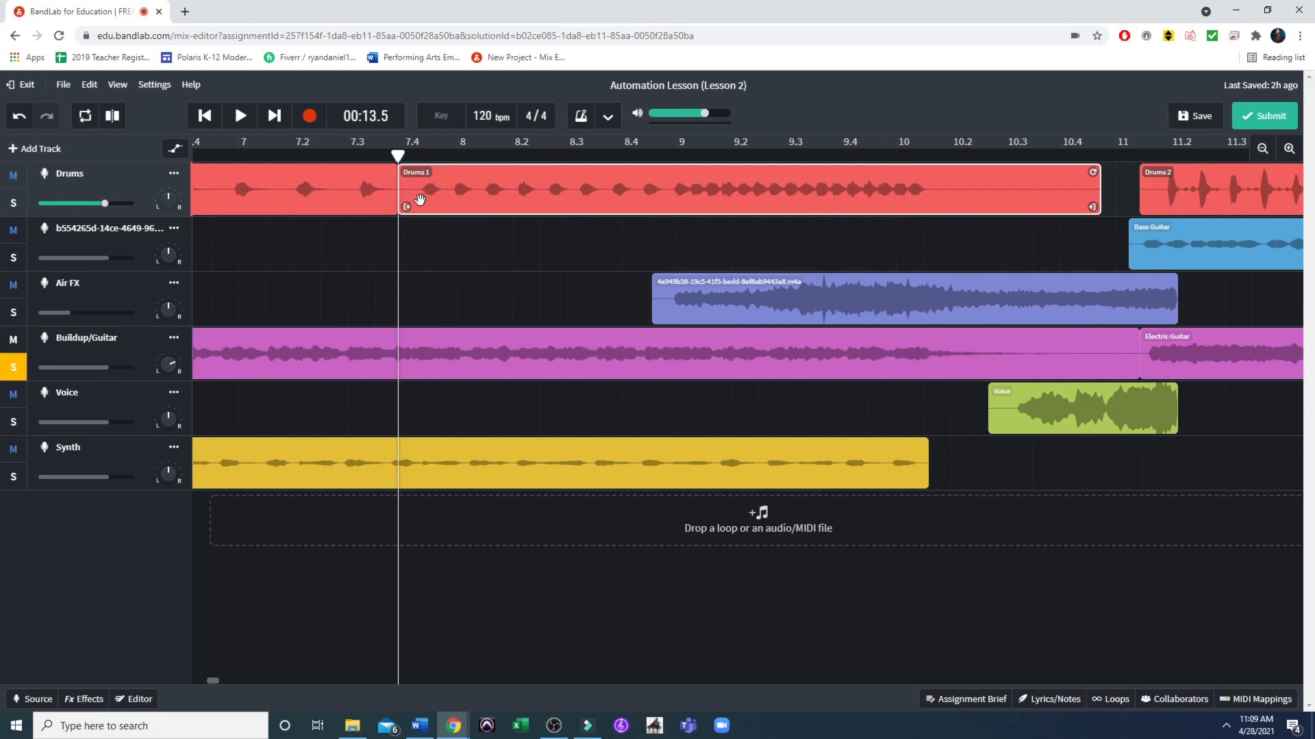
left_click(679, 158)
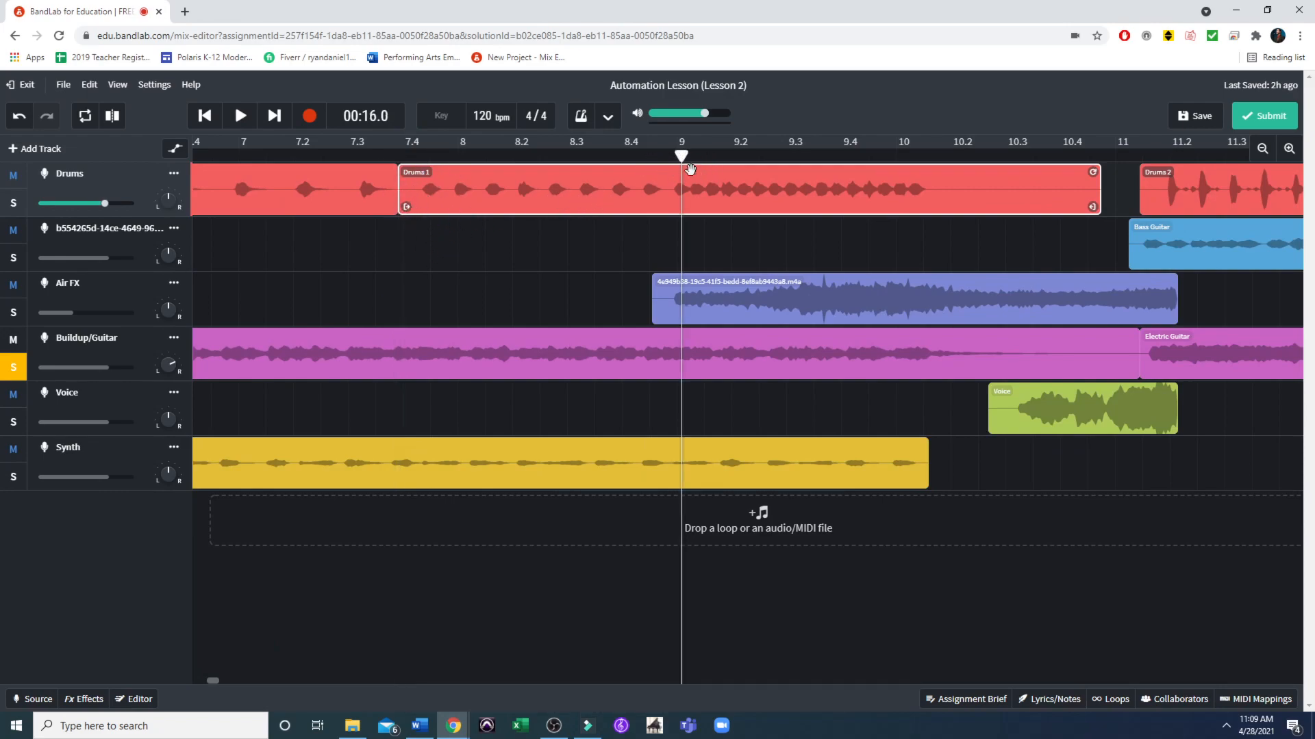
left_click_drag(682, 156, 398, 155)
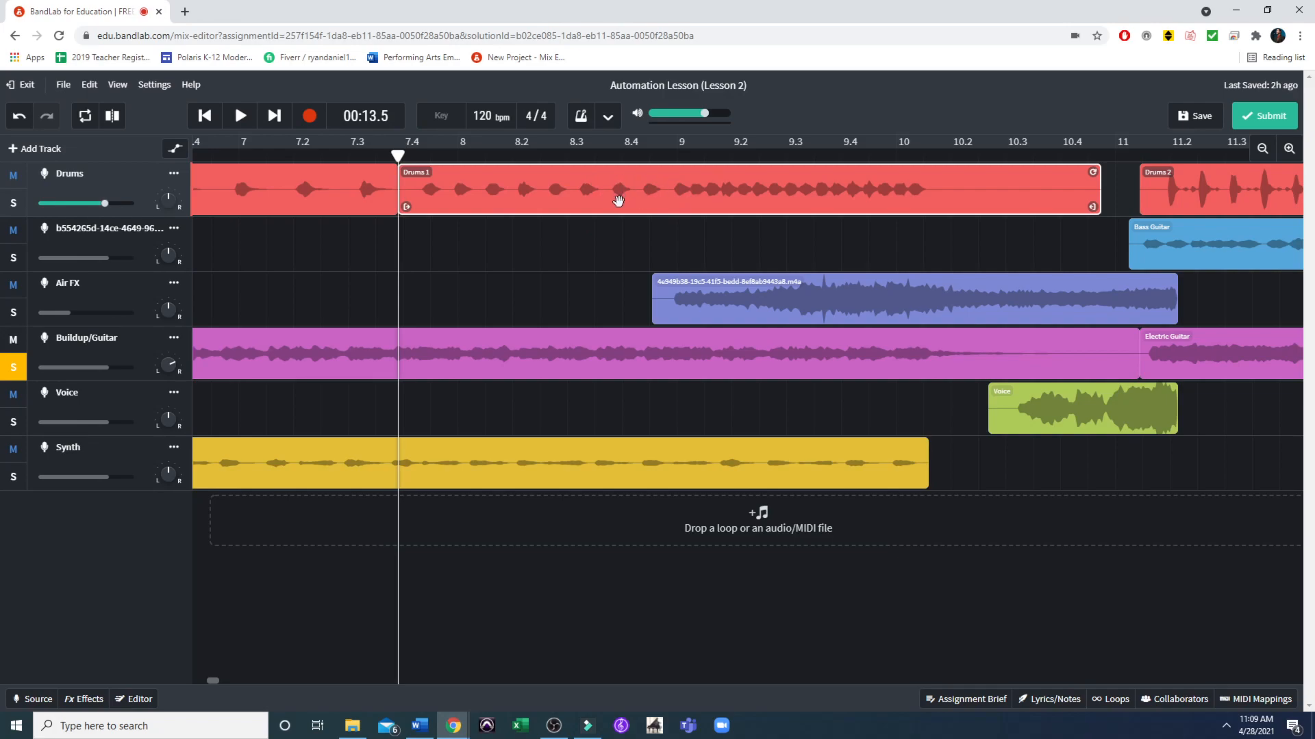
double_click(618, 200)
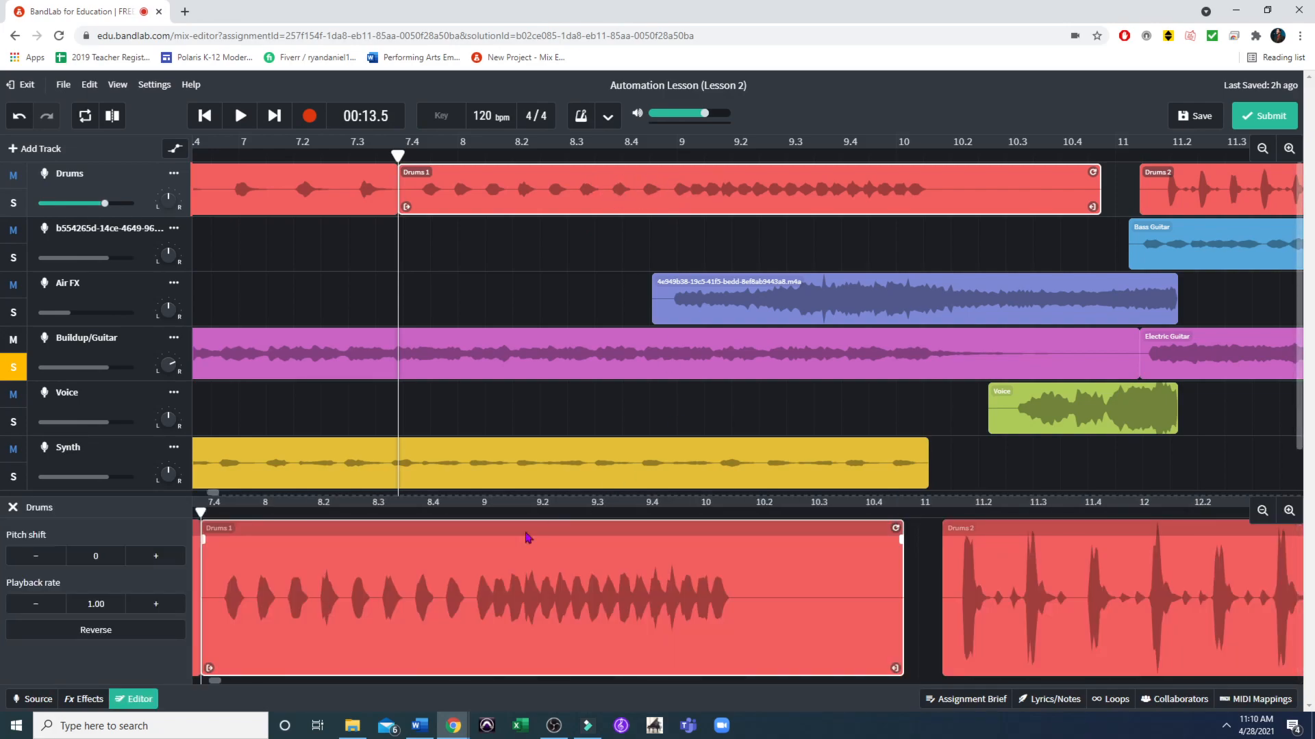
left_click_drag(216, 681, 217, 682)
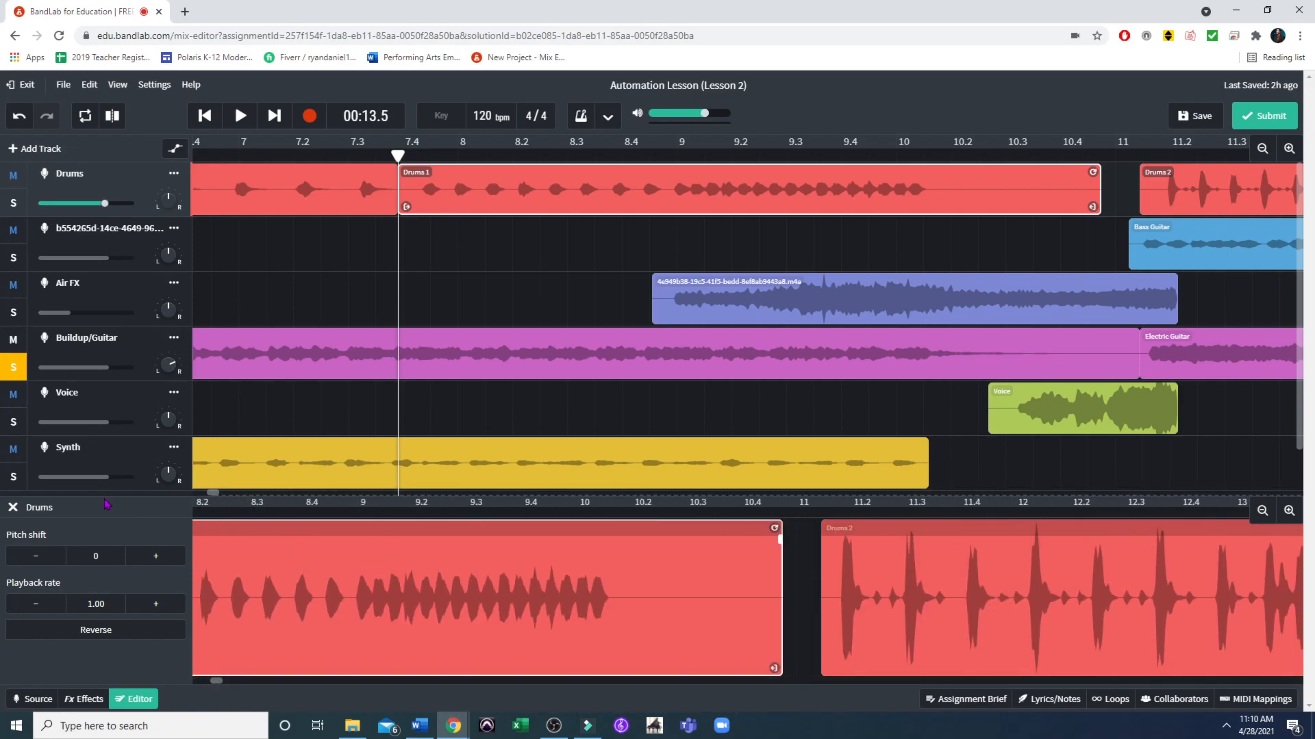
left_click_drag(216, 681, 212, 683)
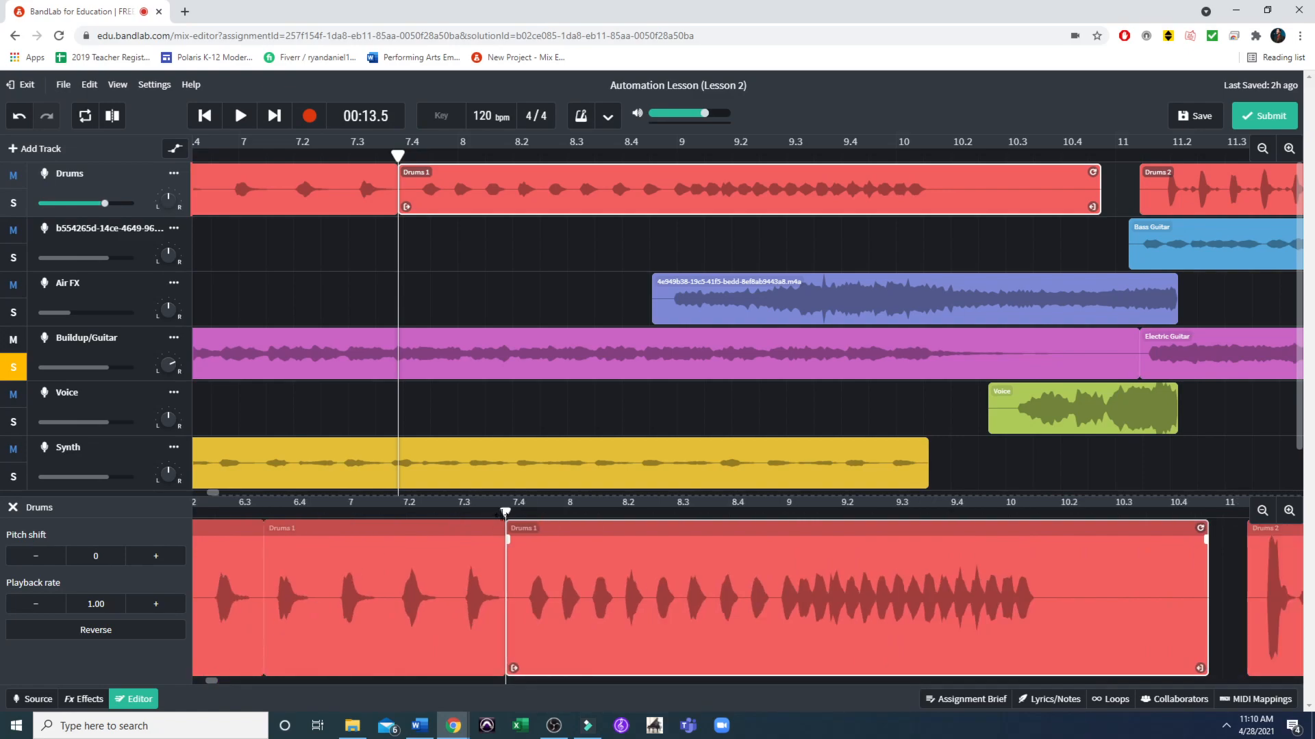
left_click_drag(505, 511, 647, 513)
right_click(656, 562)
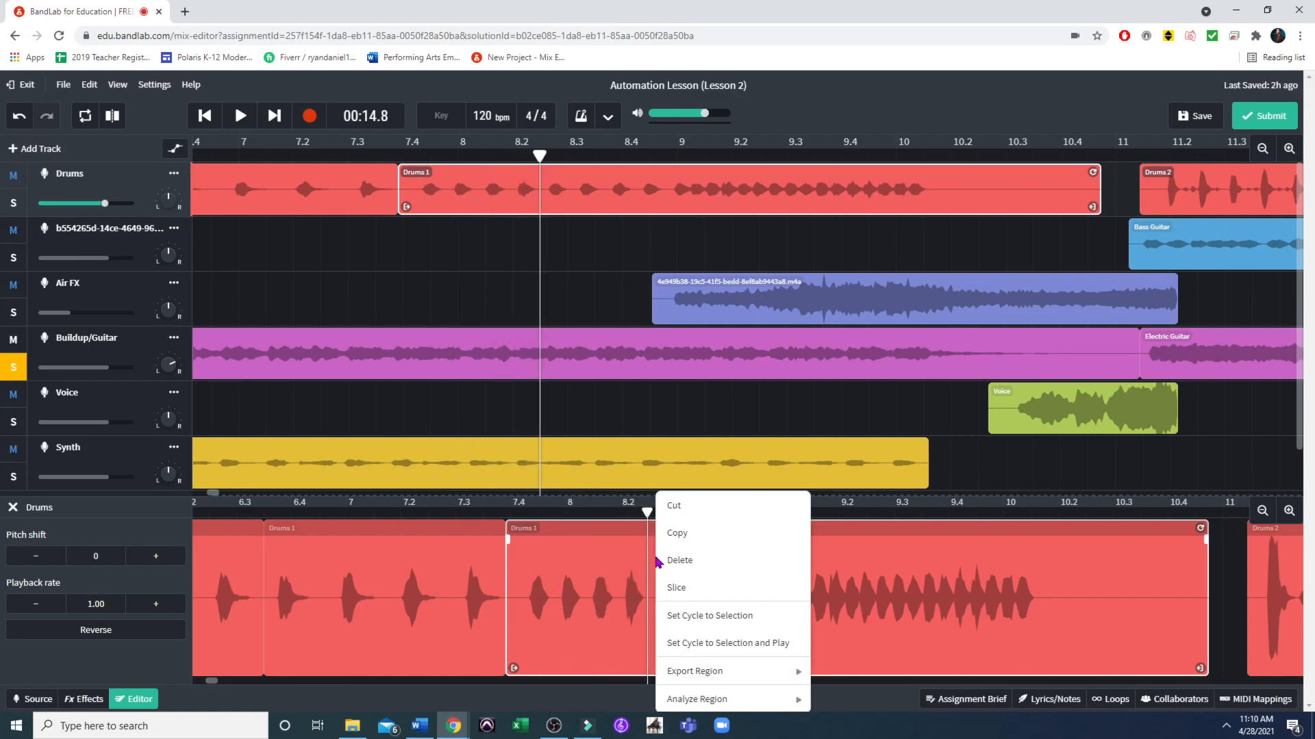
left_click(672, 587)
Slice the faster Drums 1 hits in the audio editor every four hits, at 00:15.9 and 00:16.5.
left_click_drag(648, 514, 773, 526)
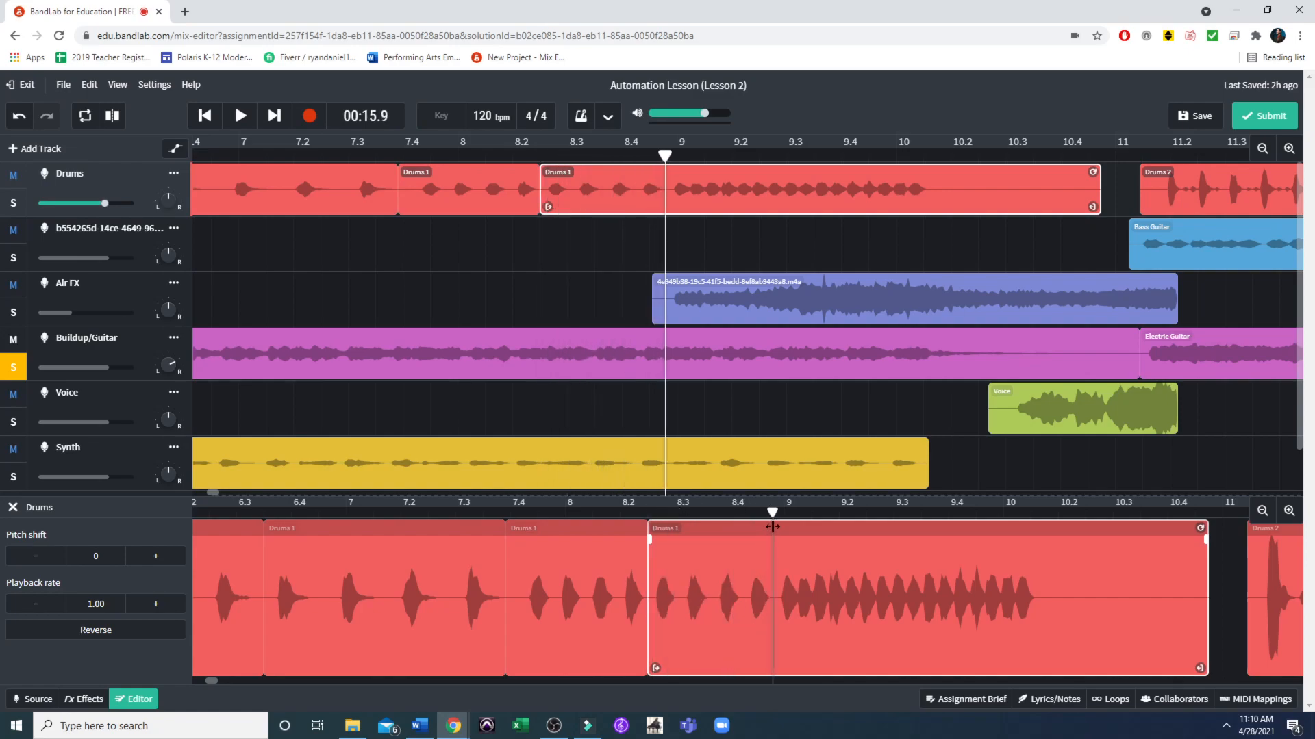
right_click(800, 565)
left_click(823, 587)
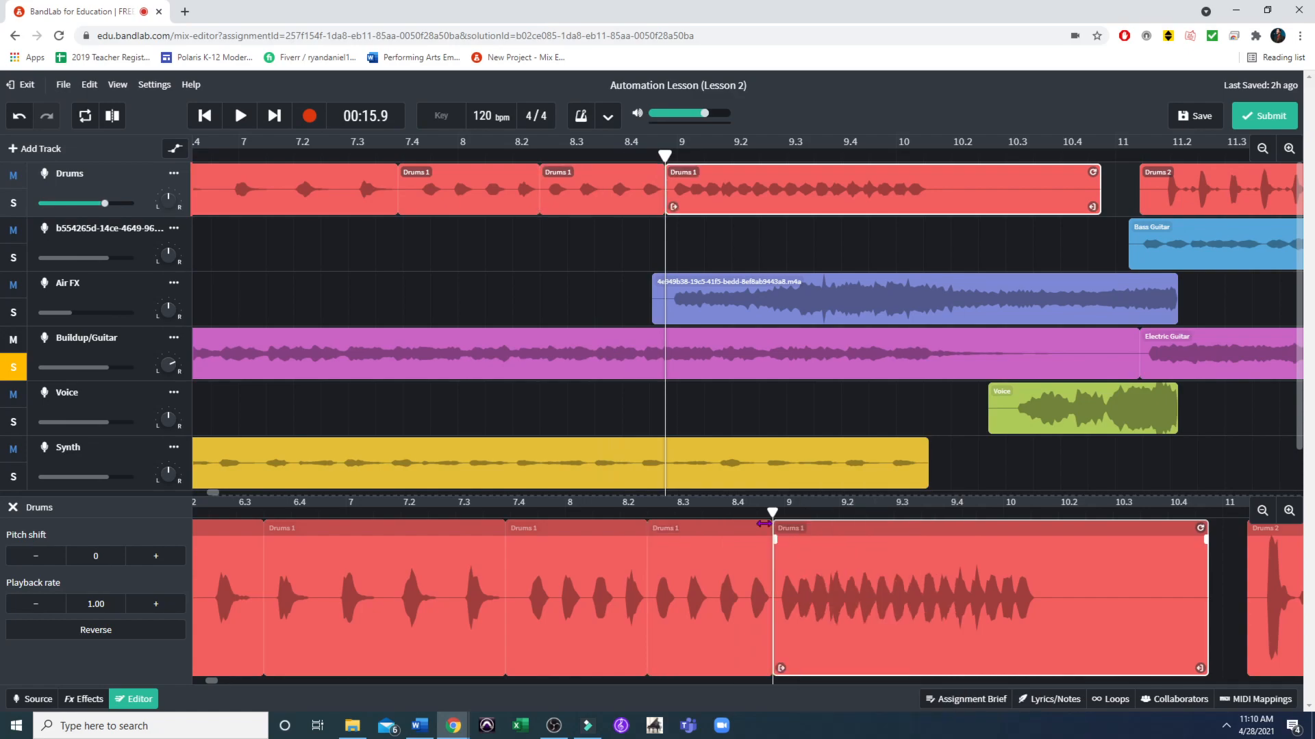
left_click_drag(771, 513, 845, 518)
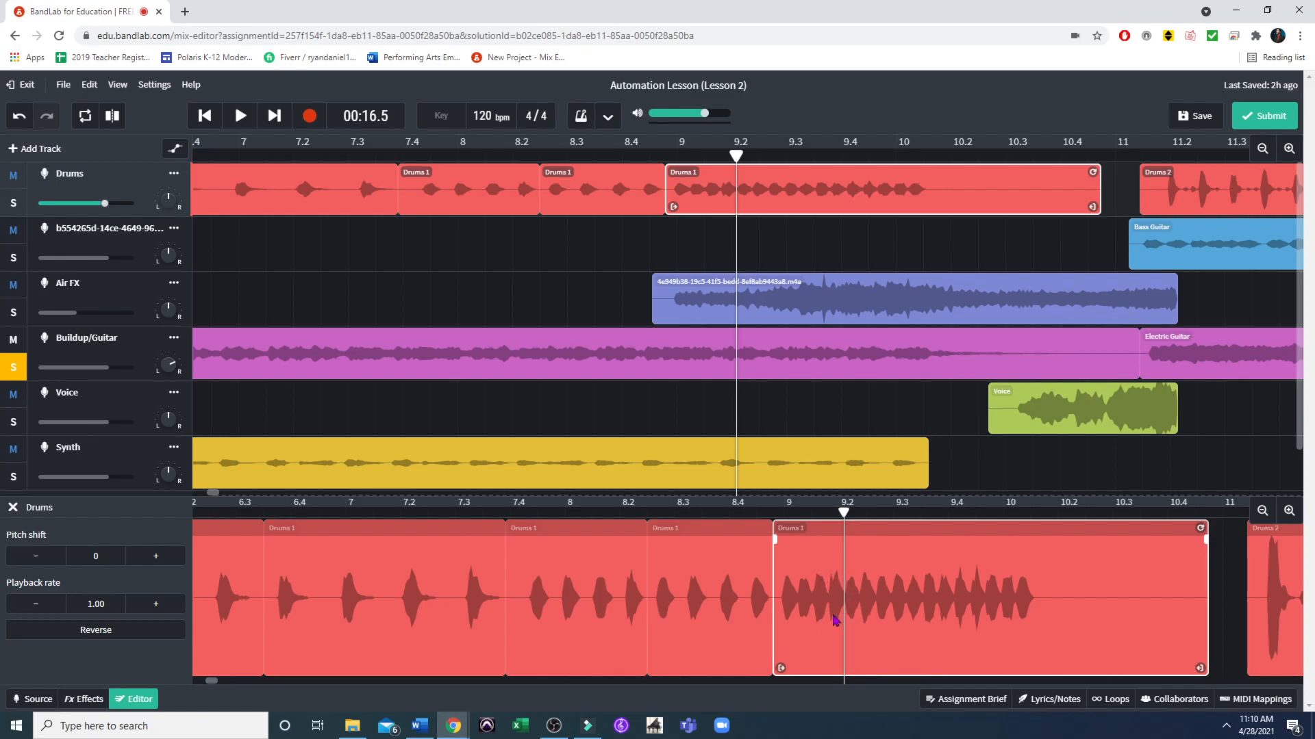
right_click(853, 617)
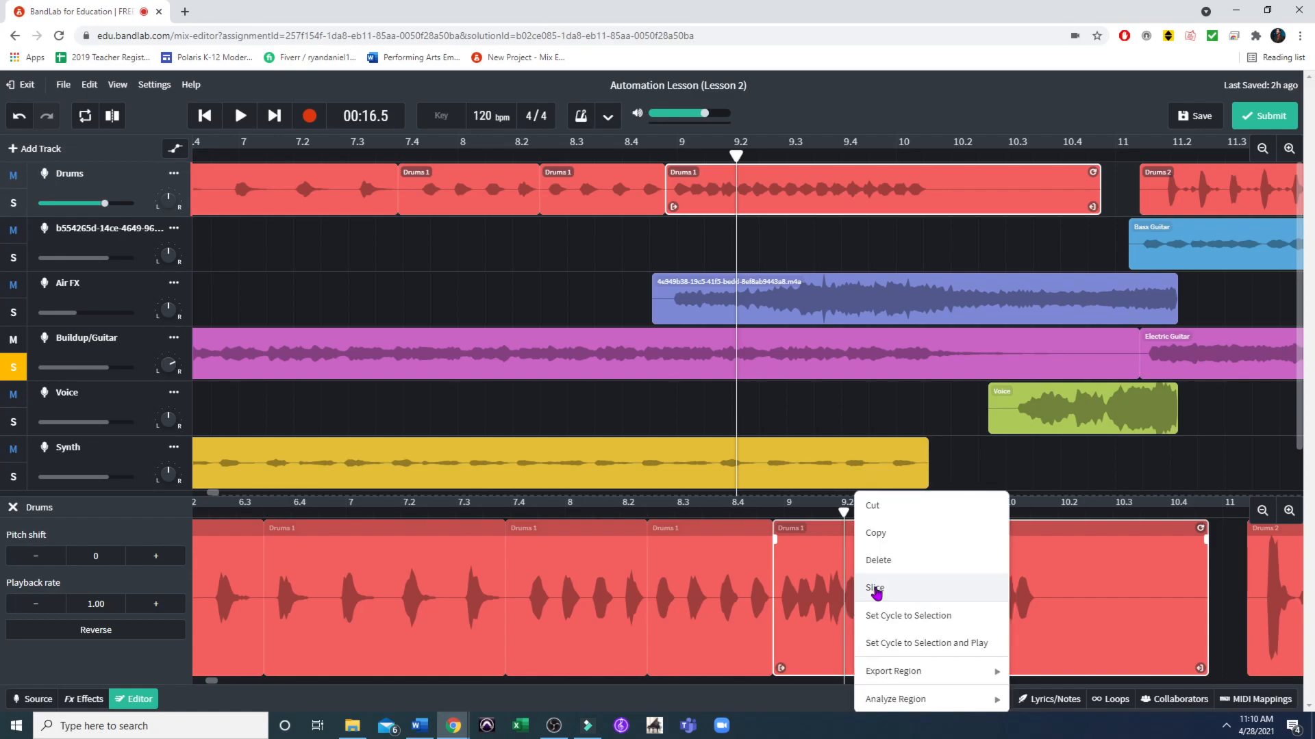
left_click(875, 589)
Slice the rest of the fast drum roll in Drums 1 every four hits, at 00:17.1 and 00:17.7.
left_click_drag(843, 512, 904, 512)
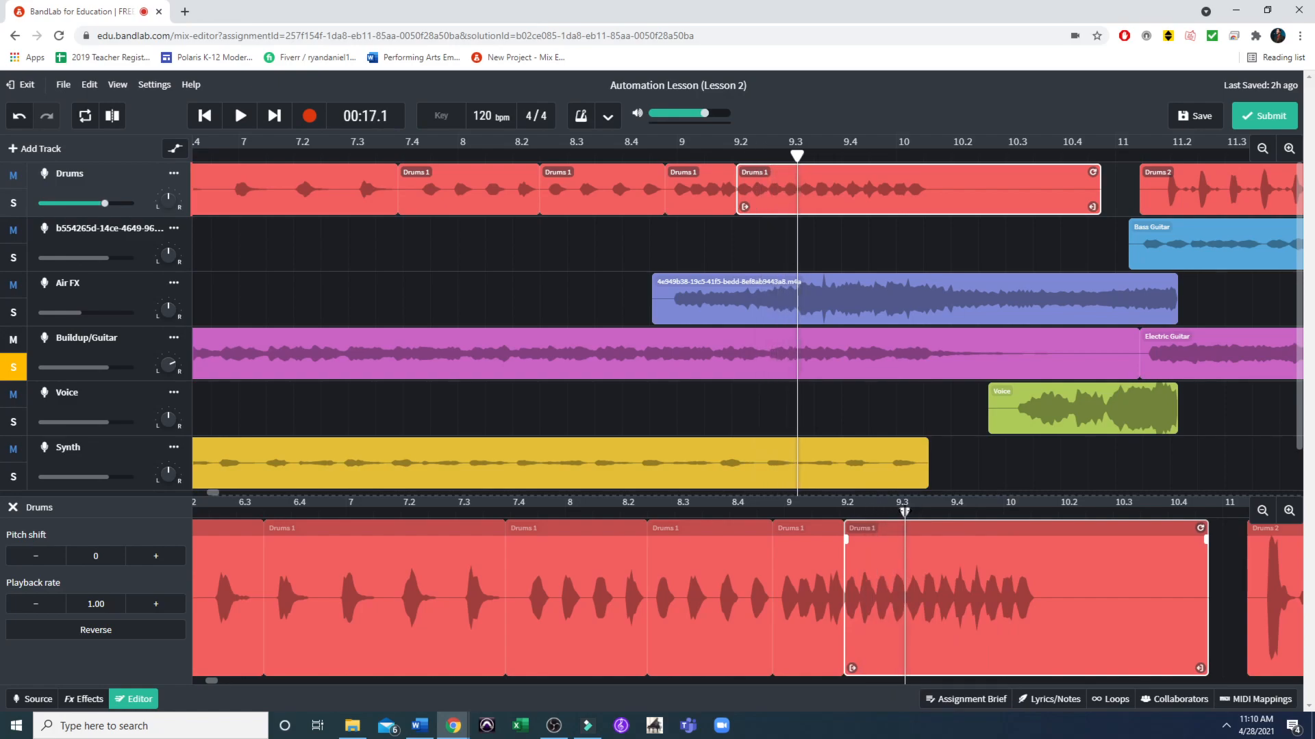
right_click(928, 611)
left_click(952, 600)
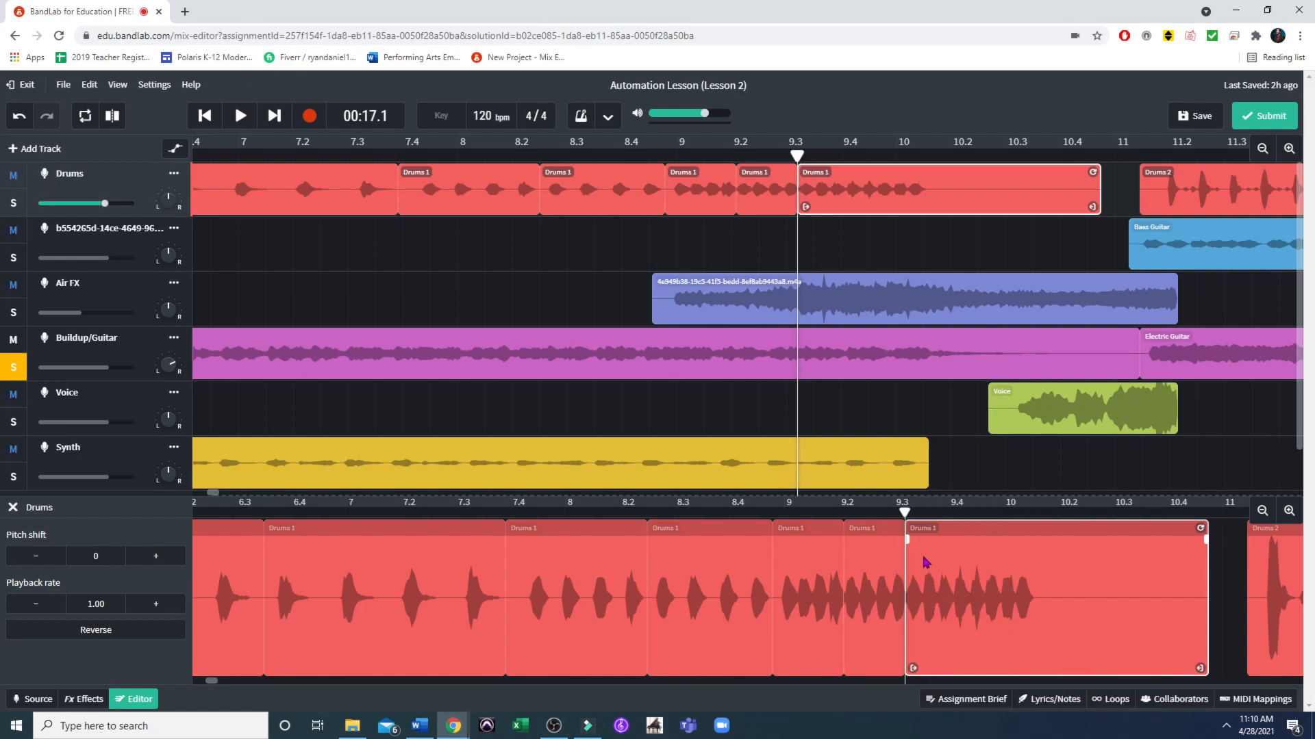
left_click_drag(905, 512, 968, 519)
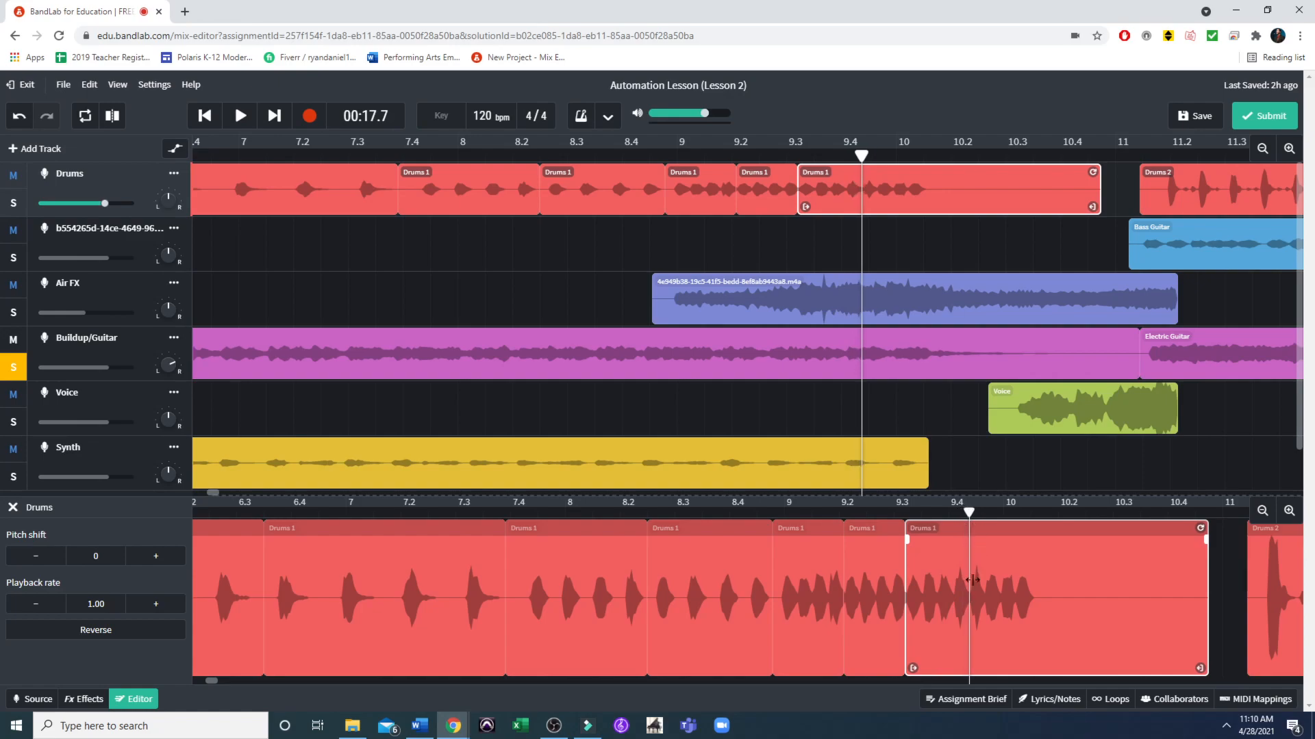
right_click(972, 574)
right_click(995, 602)
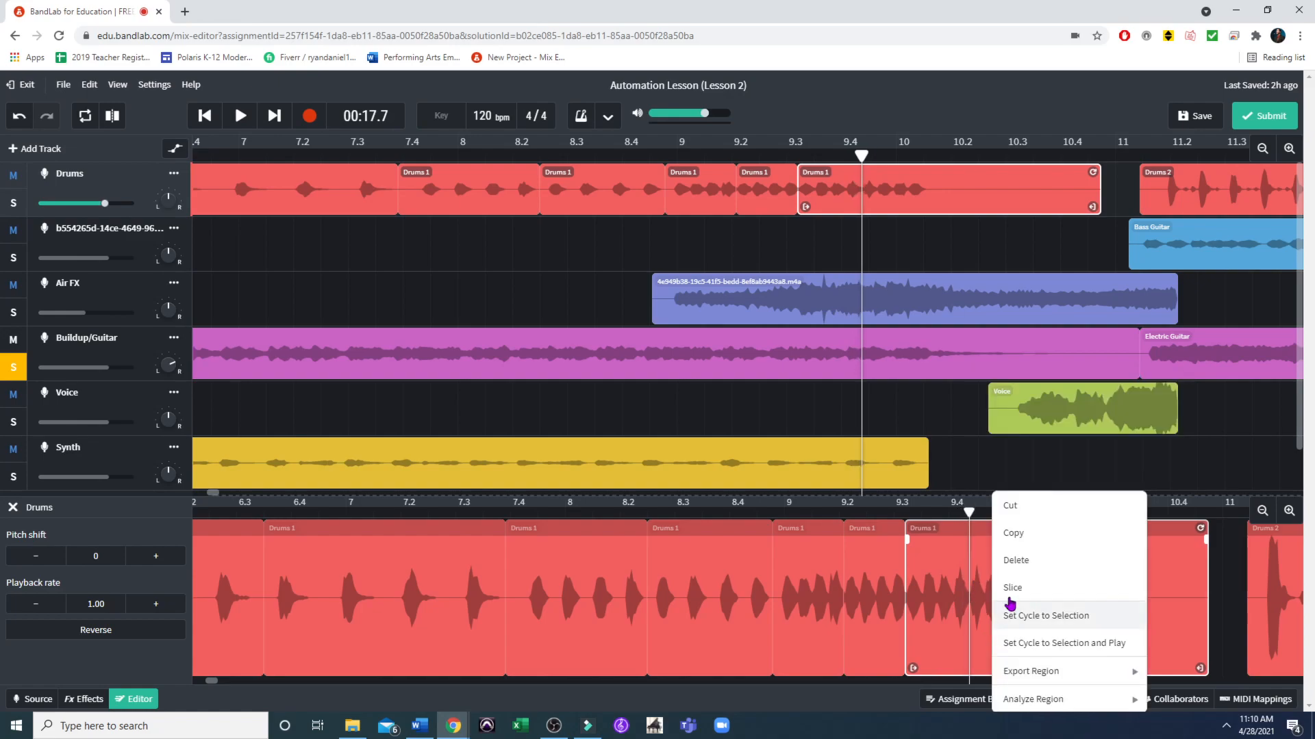
left_click(1017, 587)
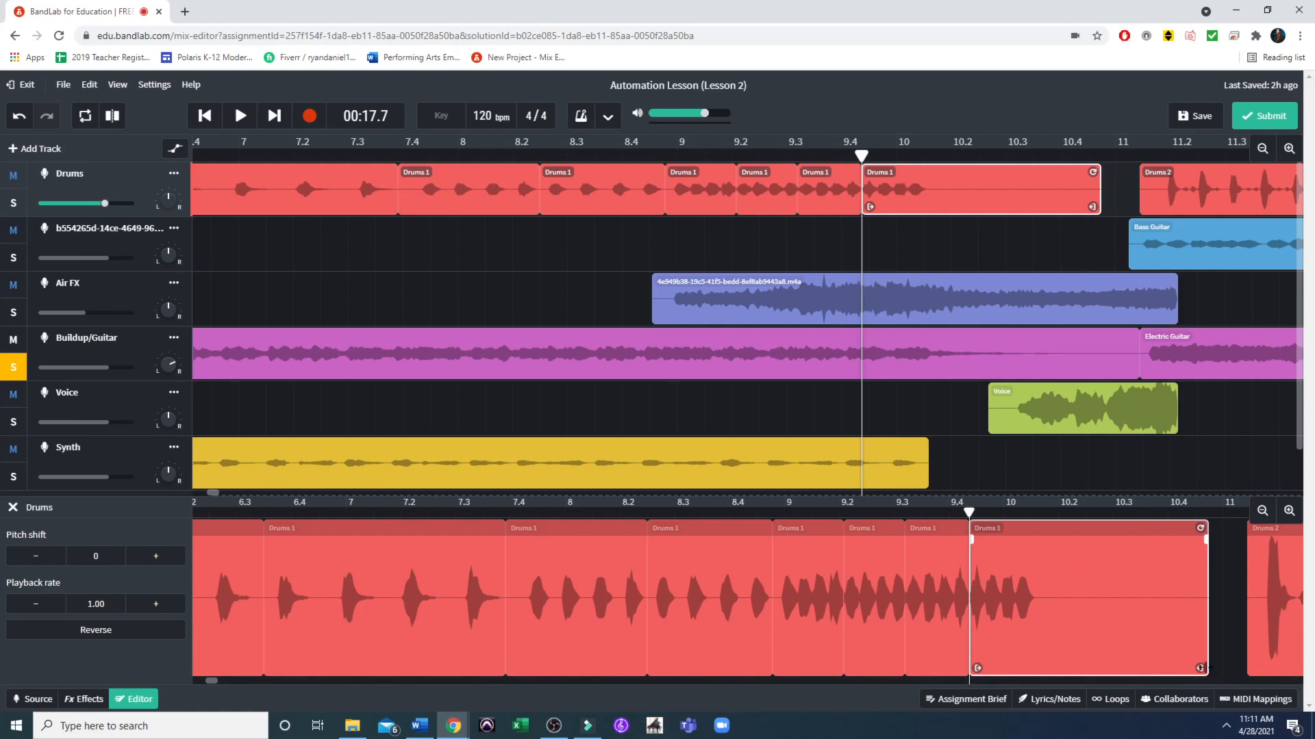
Trim the silent end of the last Drums 1 slice back to its final hit, and move the playhead back to 00:10.8.
left_click_drag(1200, 668, 1031, 651)
left_click(1128, 644)
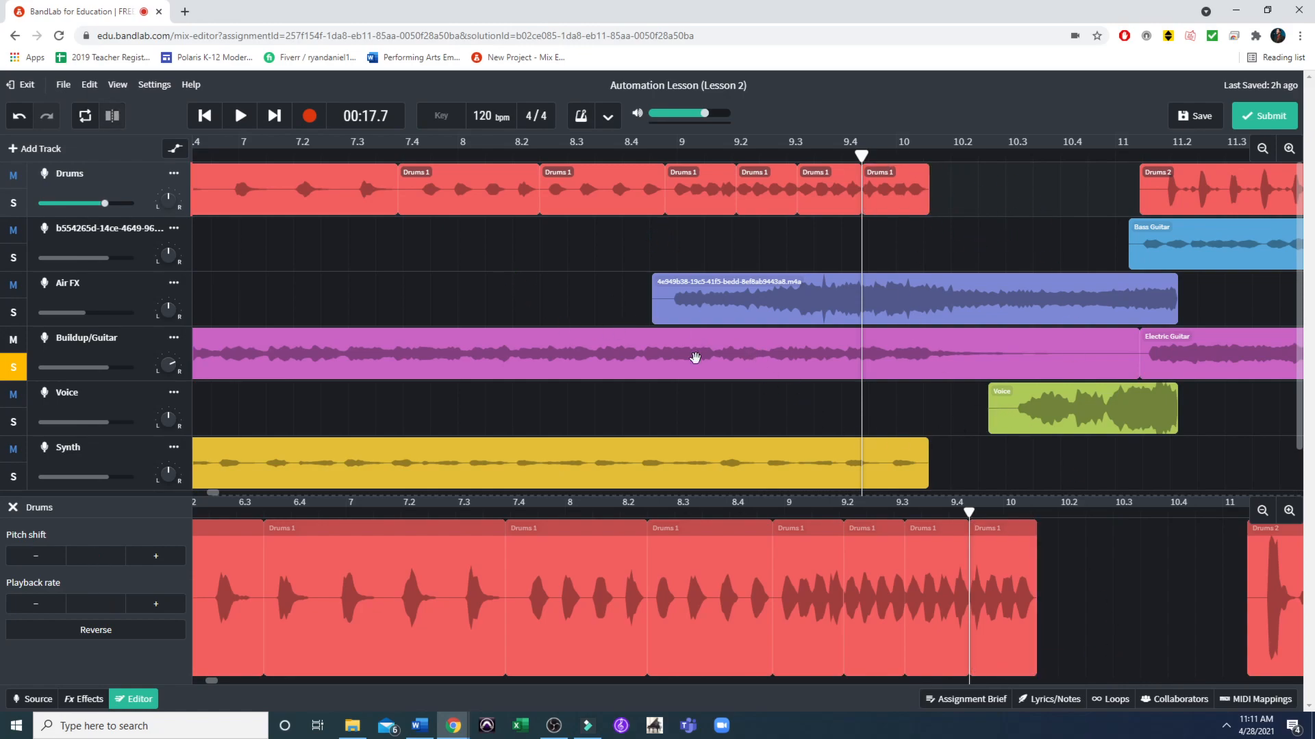
left_click_drag(861, 156, 195, 145)
left_click(1261, 148)
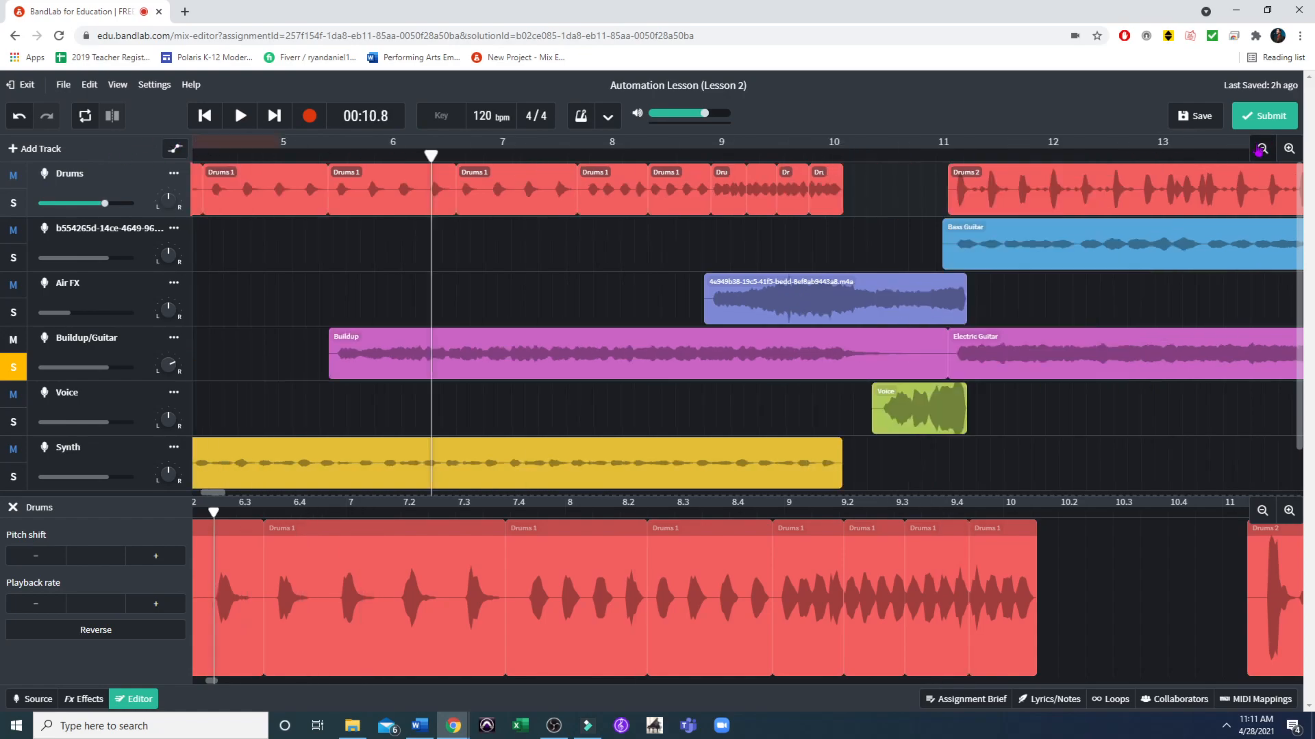
Return the playhead to the start of the project and open the assignment brief.
left_click(204, 117)
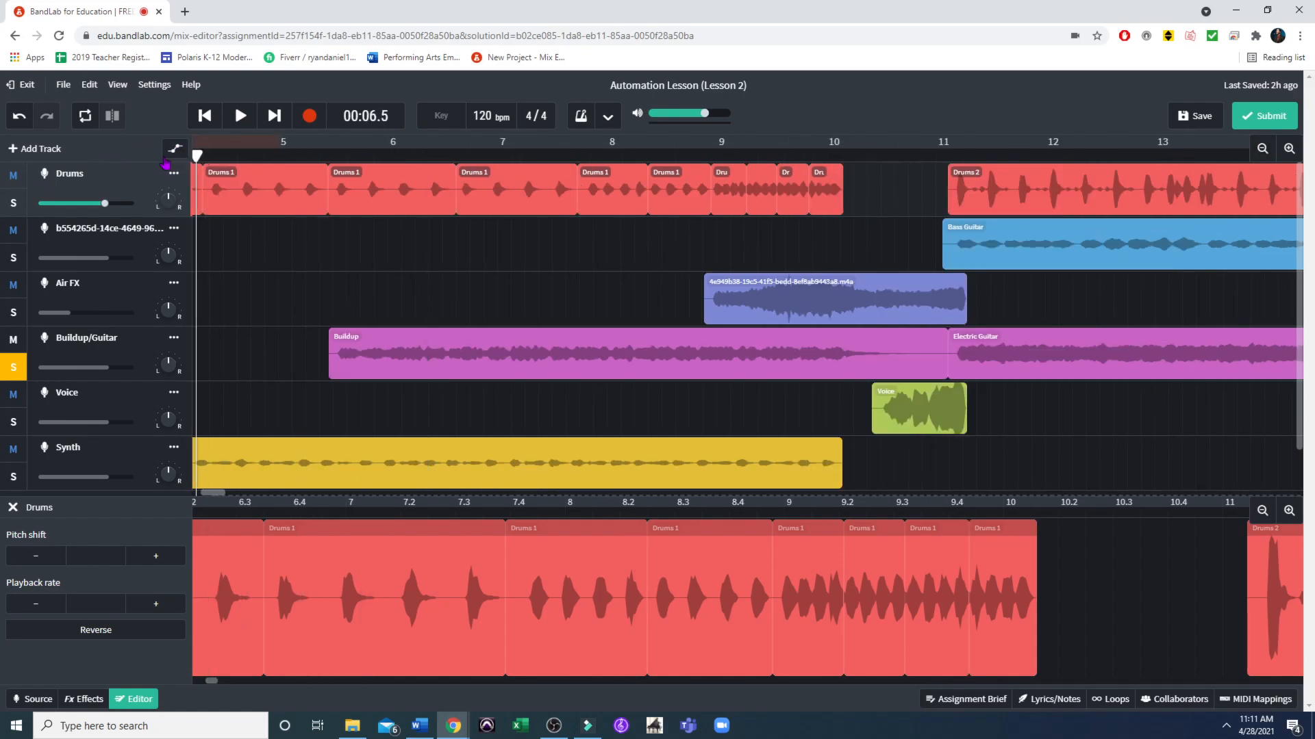
left_click(204, 117)
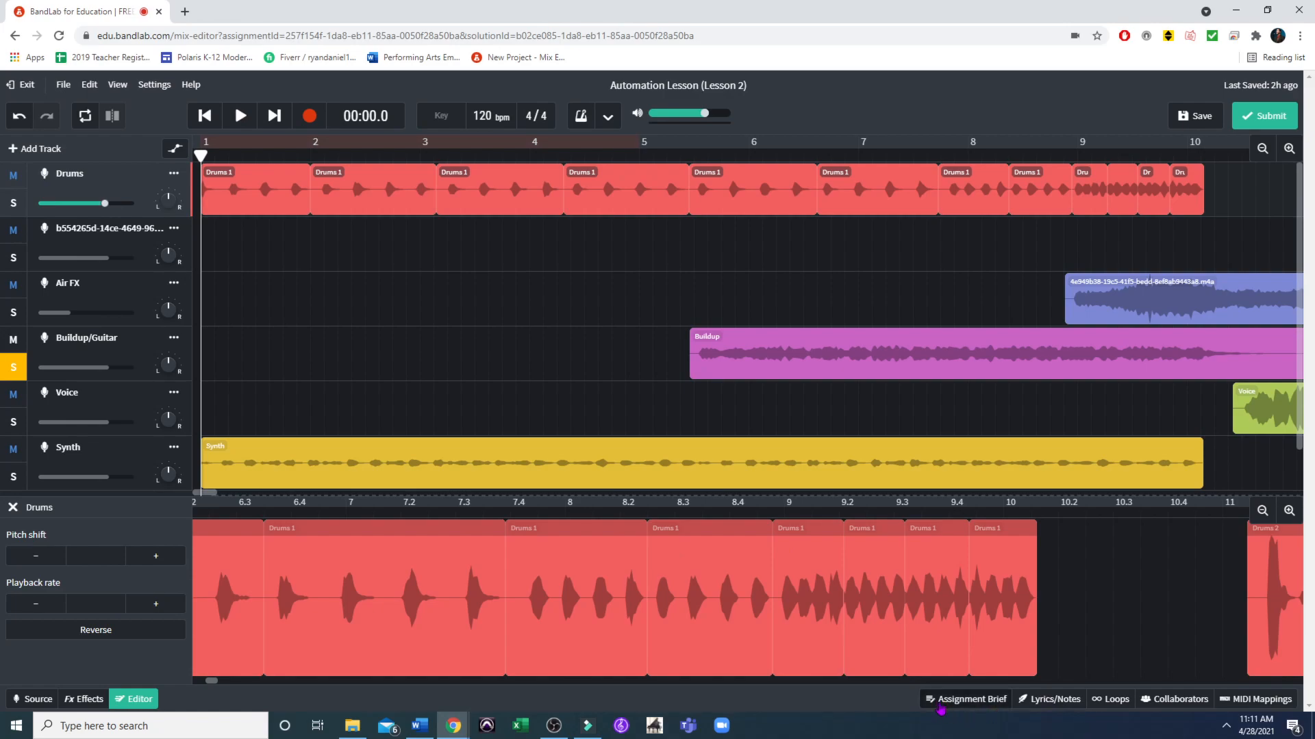
left_click(966, 699)
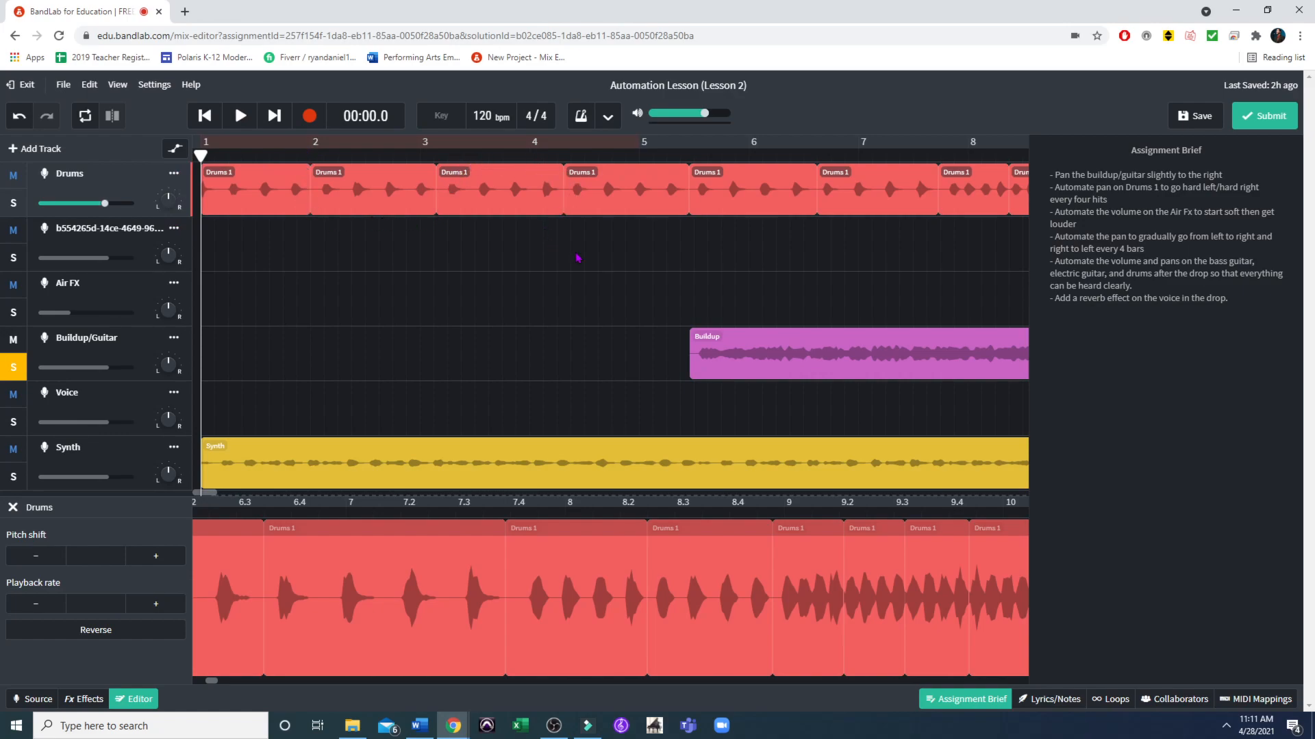
Show the track automation with the Drums lane set to Pan, and solo Drums instead of Buildup/Guitar.
left_click(173, 151)
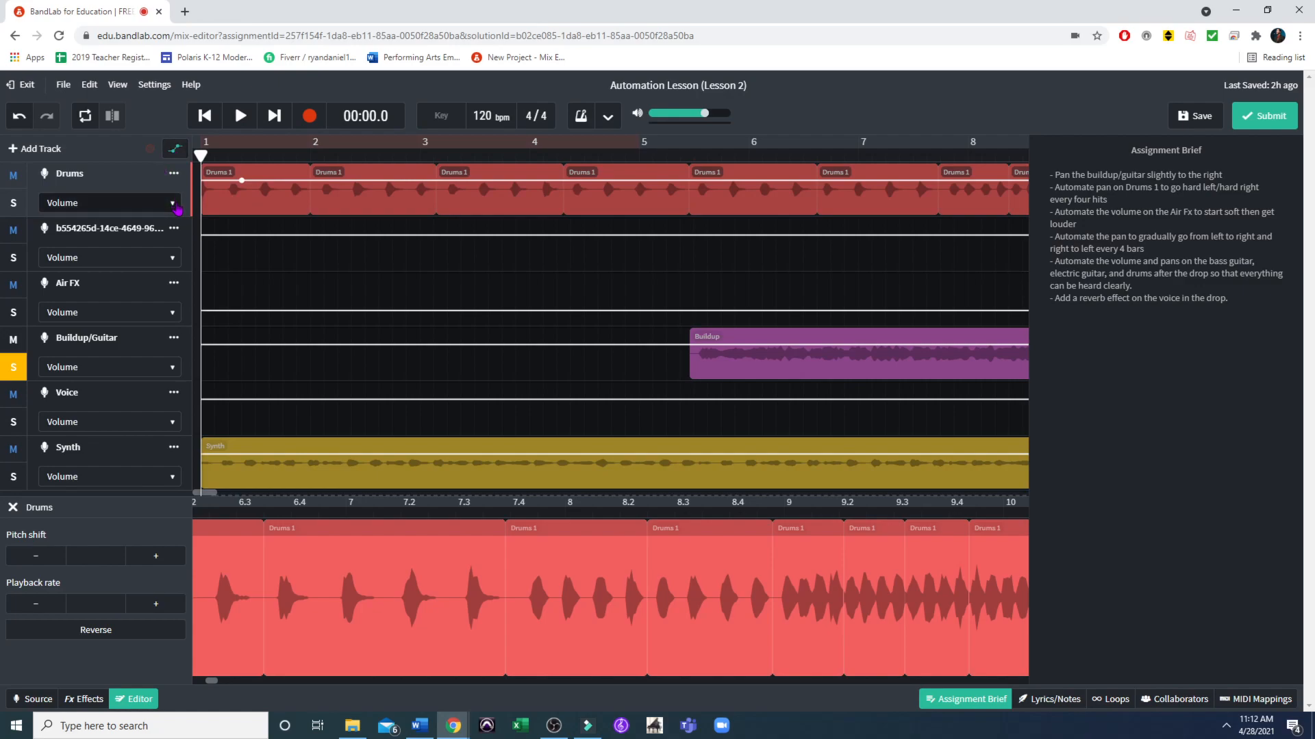
left_click(176, 206)
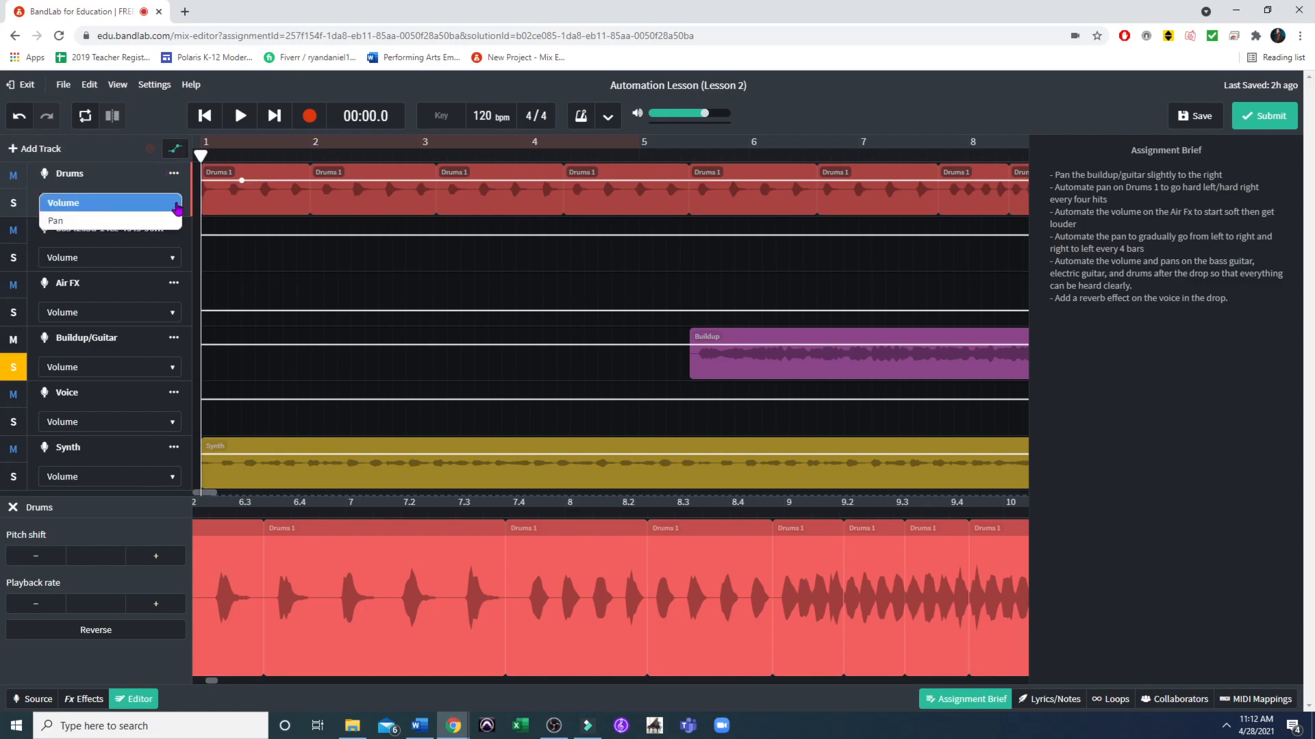
left_click(56, 222)
left_click(58, 370)
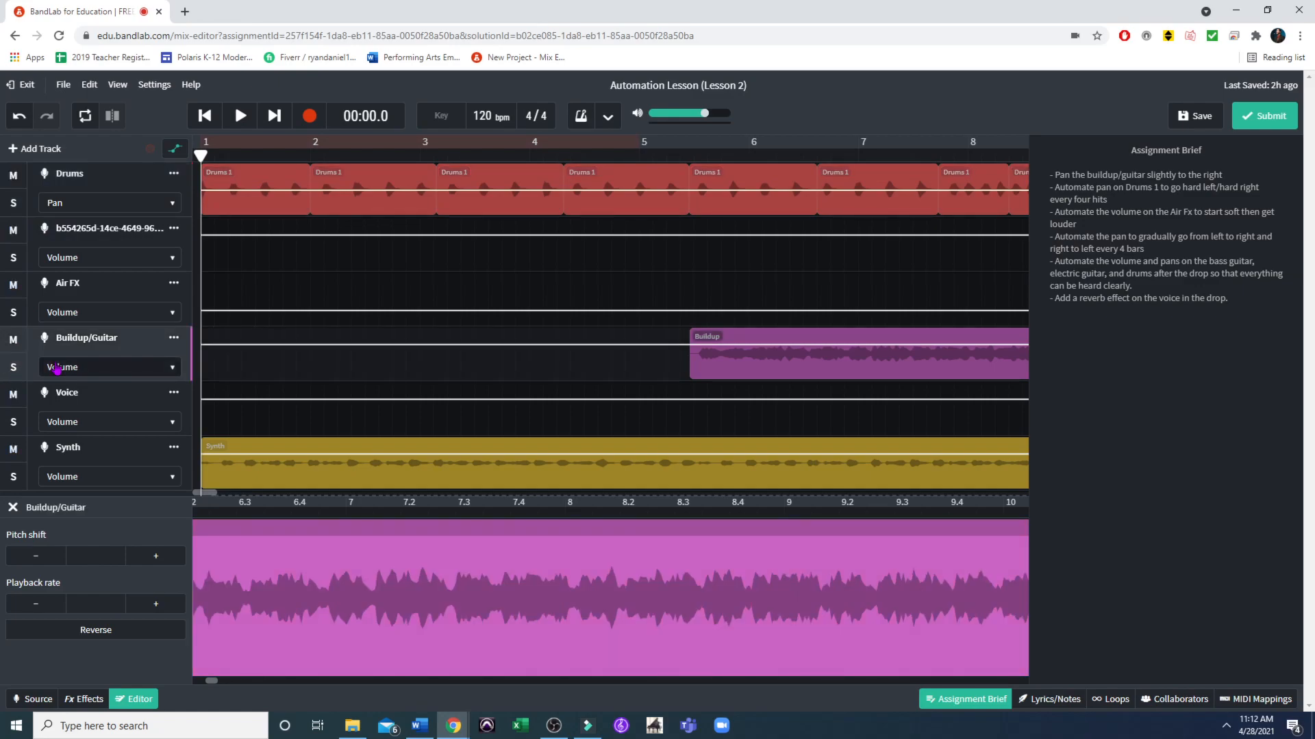
left_click(12, 213)
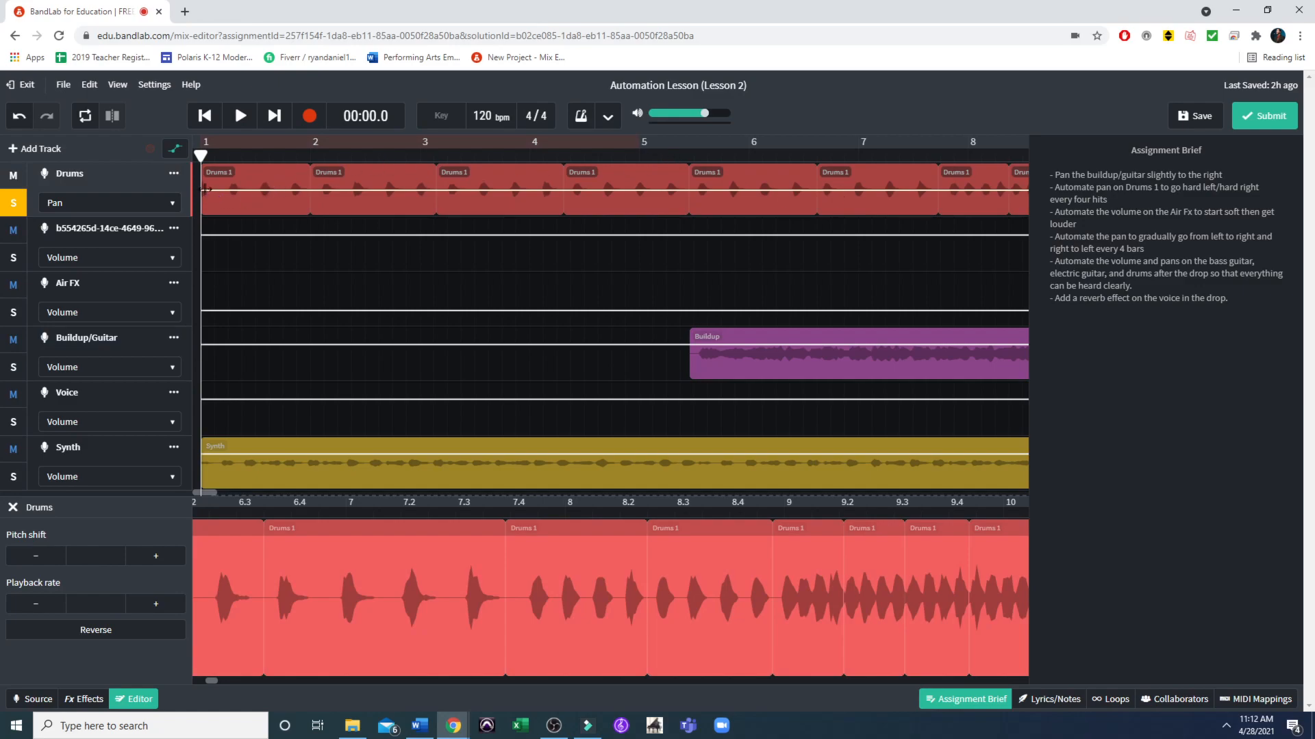
Automate the Drums pan at +50 through the first Drums 1 slice and drop it to -50 at the second slice.
left_click(455, 154)
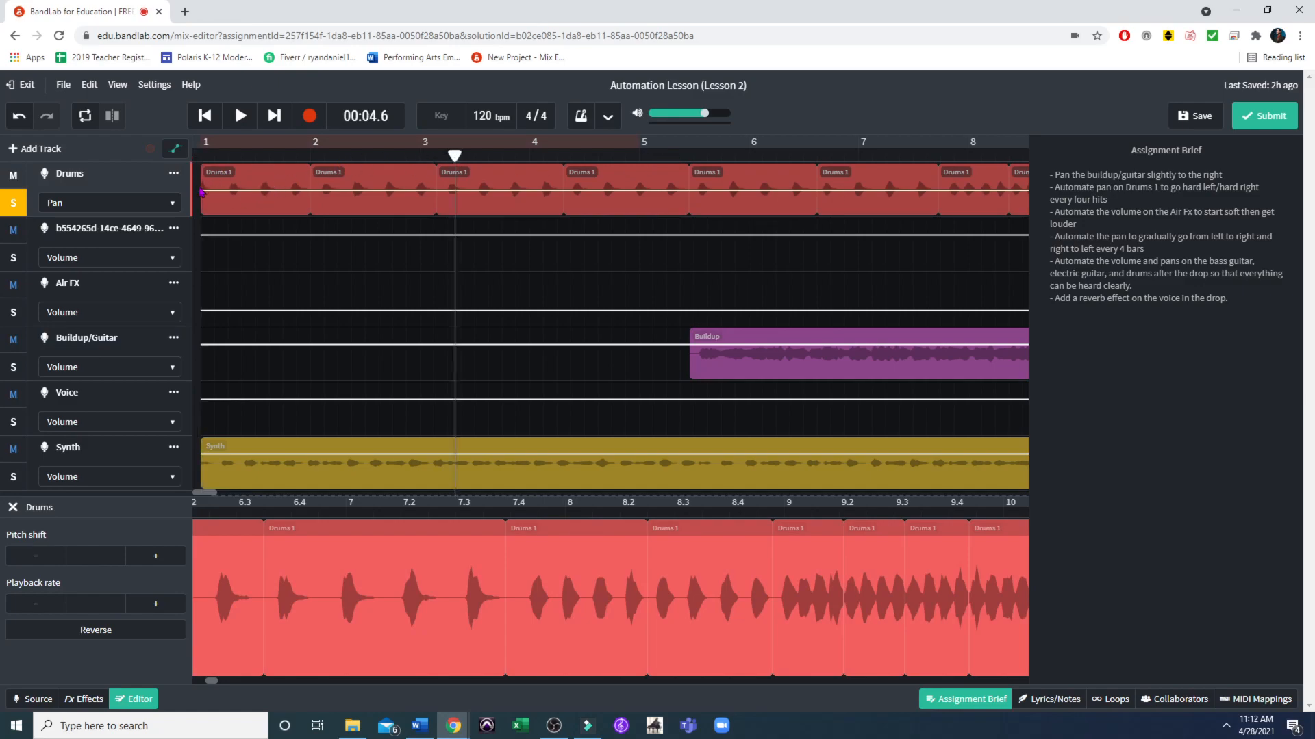
left_click_drag(224, 195, 192, 142)
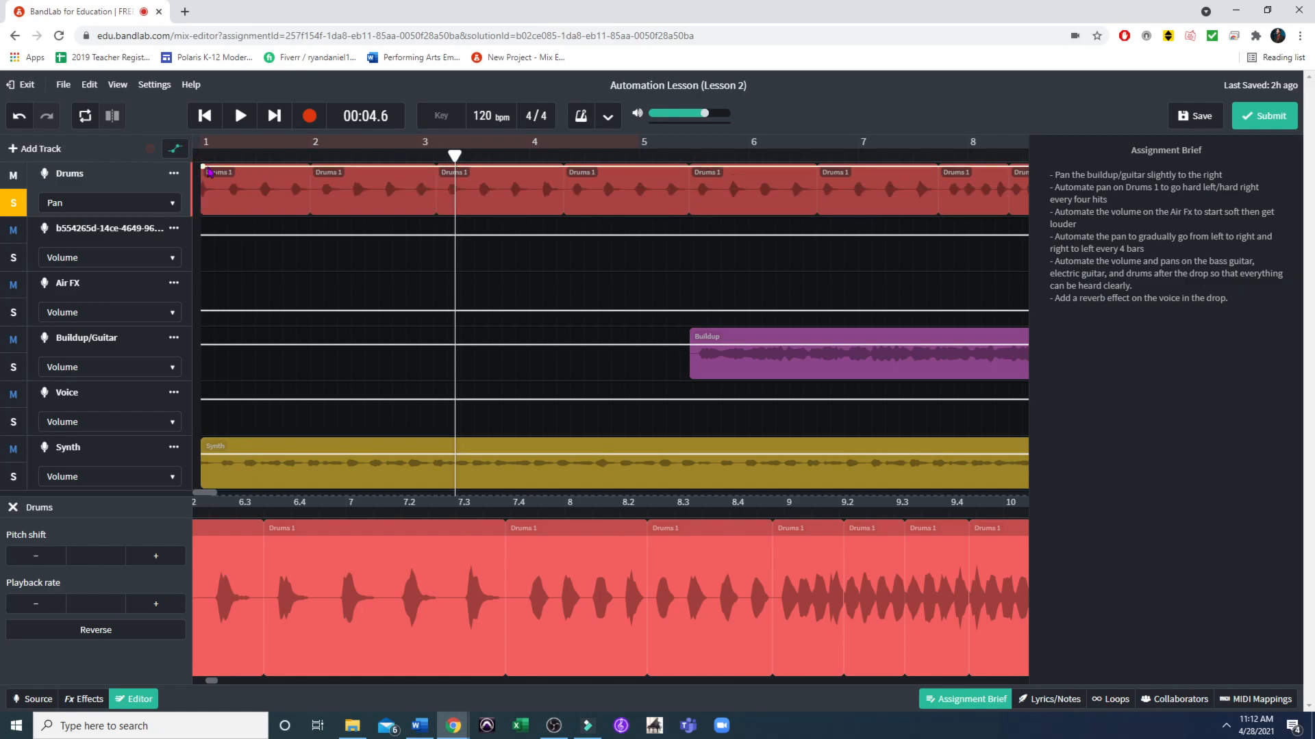
left_click(305, 169)
left_click_drag(305, 169, 303, 166)
mouse_move(305, 173)
left_click_drag(311, 168, 312, 227)
left_click(305, 166)
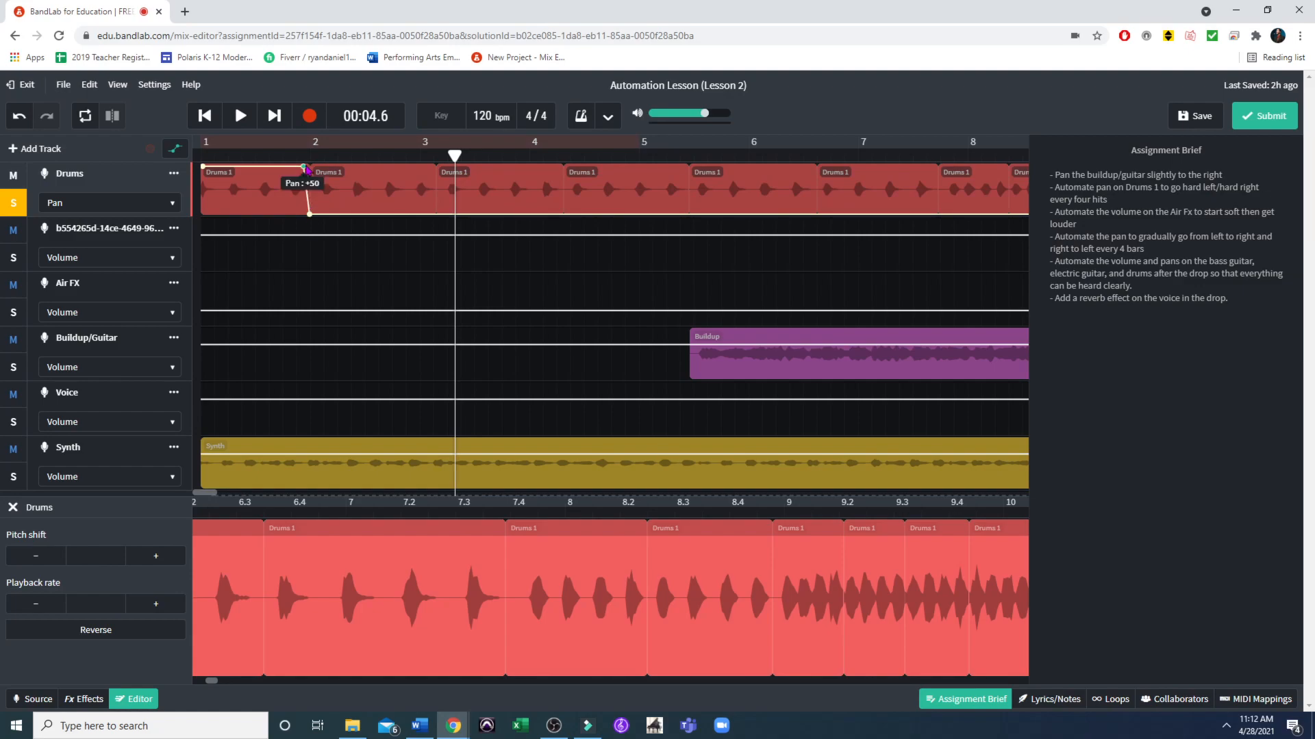
Hold the Drums pan at -50 through the second Drums 1 slice and raise it to +50 at the third.
left_click(310, 216)
left_click(428, 216)
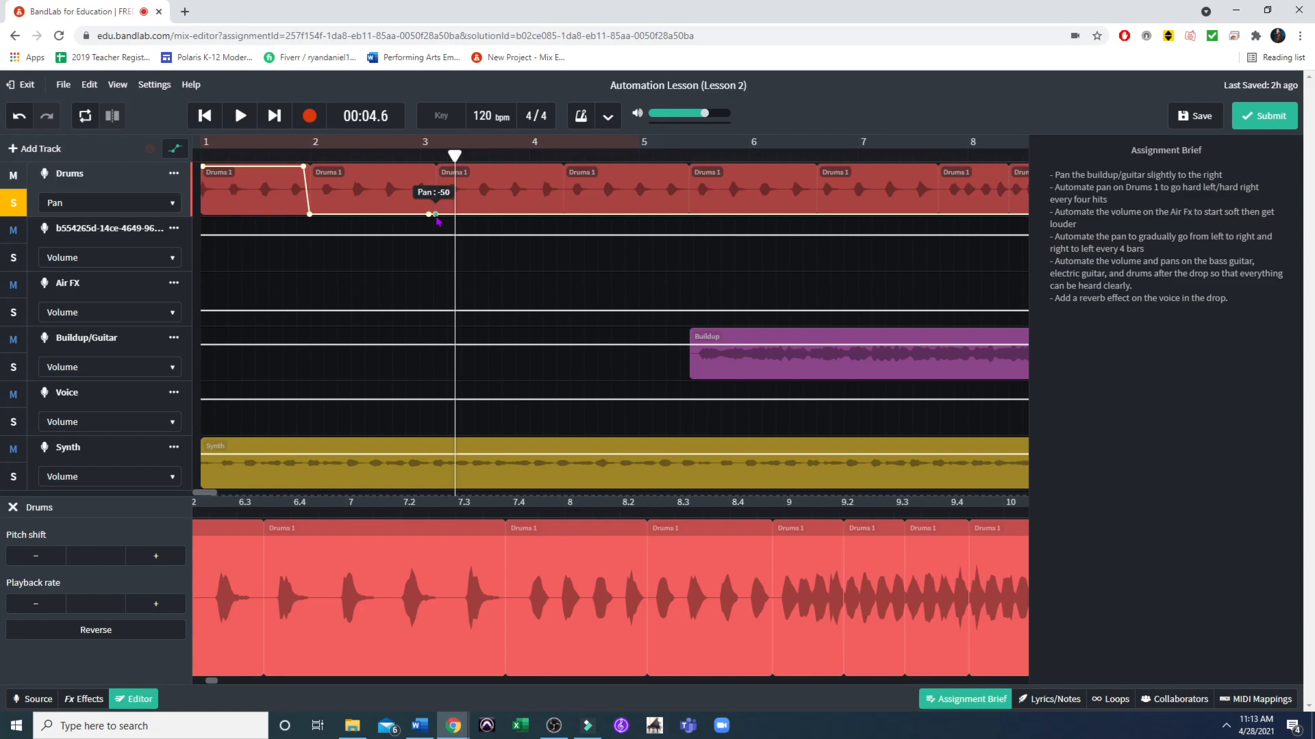
left_click_drag(438, 220, 436, 167)
Play the soloed Drums from the start through the third slice to check the panning, and return the playhead to the start.
left_click(205, 118)
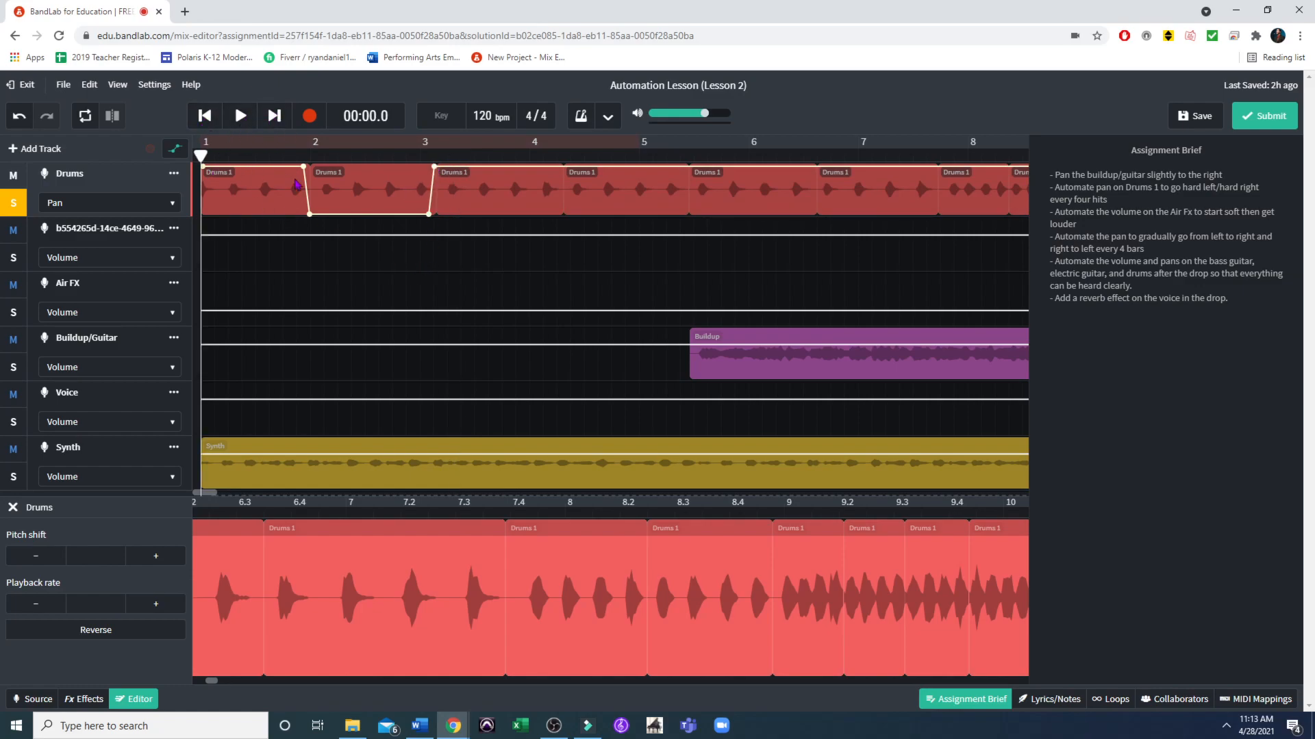
left_click(248, 119)
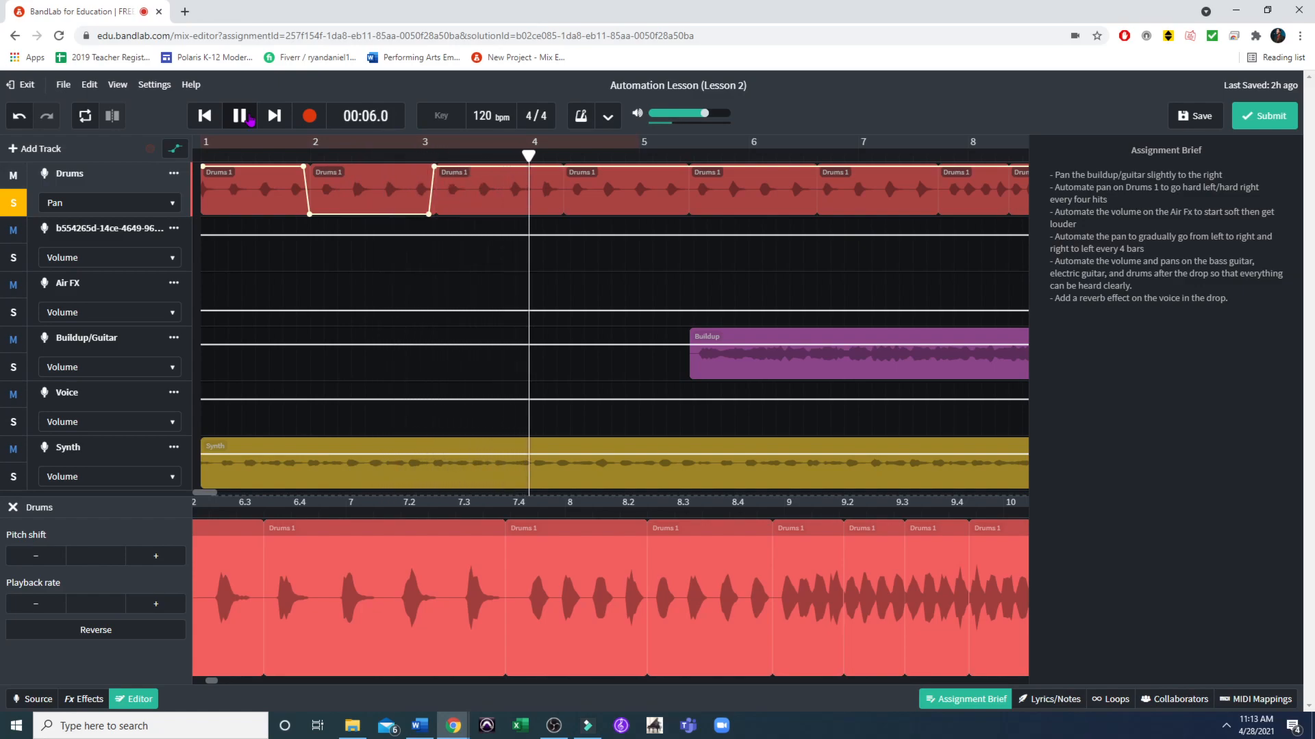
left_click(249, 119)
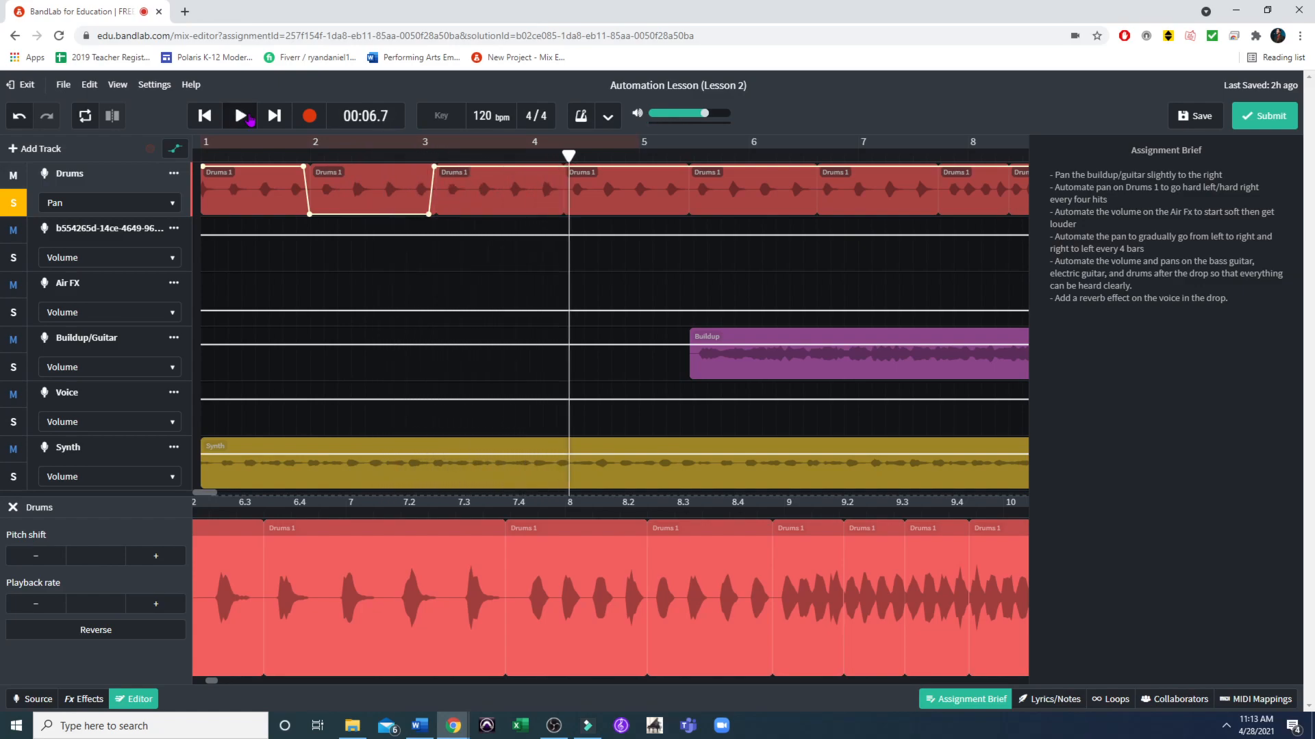
left_click(204, 158)
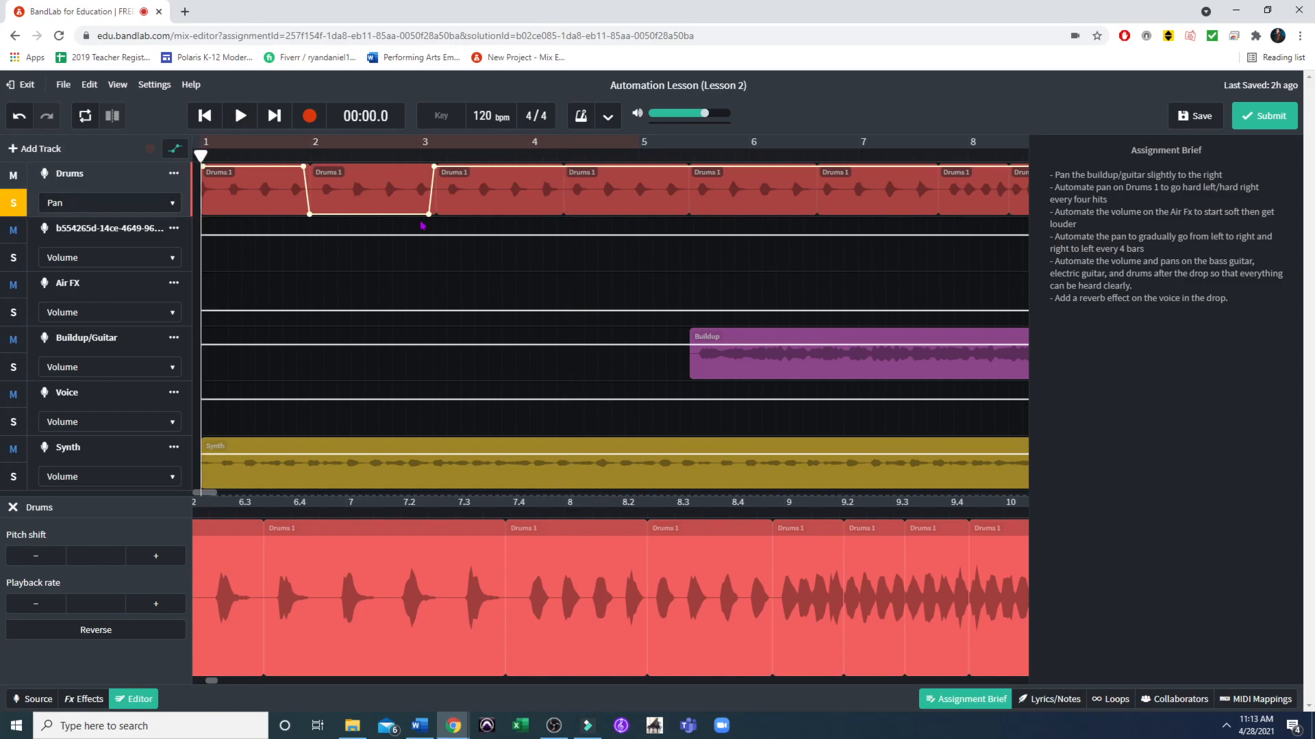
Steepen the pan rise into the third Drums 1 slice and drop the pan to -50 at the fourth slice.
left_click_drag(430, 219, 436, 158)
left_click(554, 165)
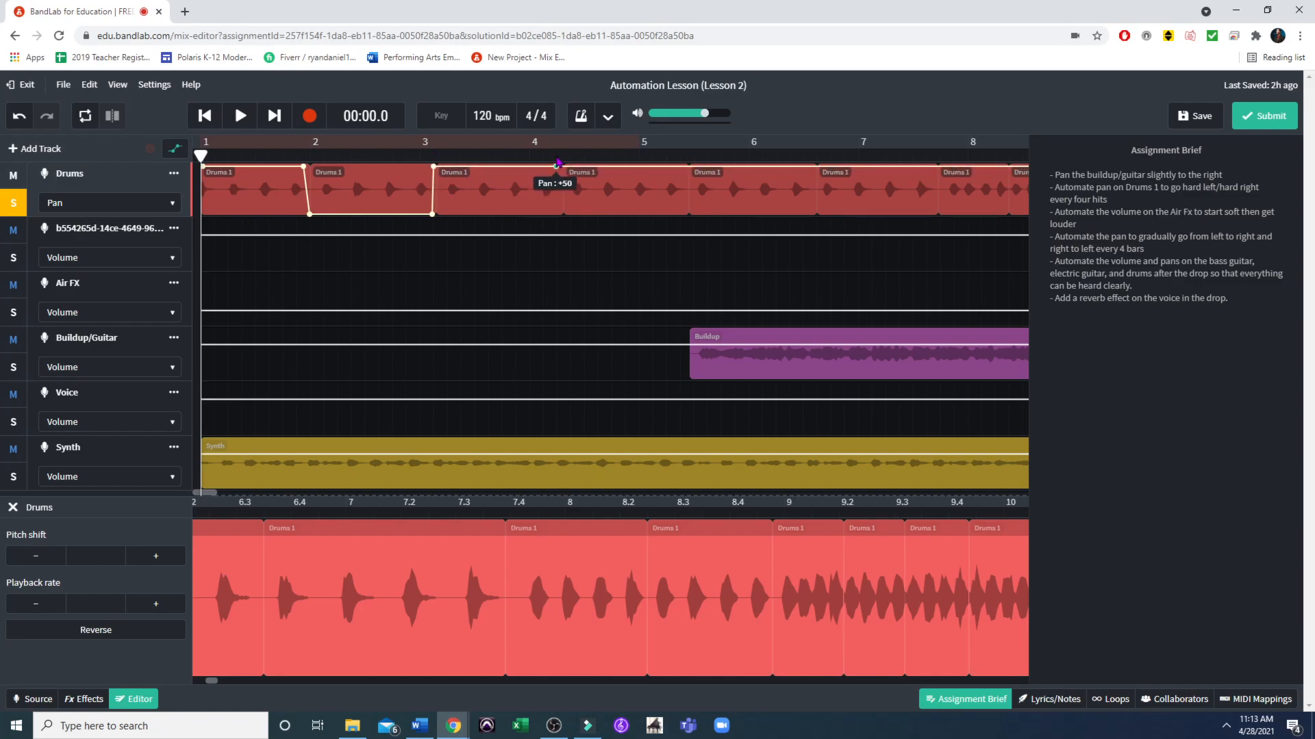
left_click_drag(566, 169, 566, 228)
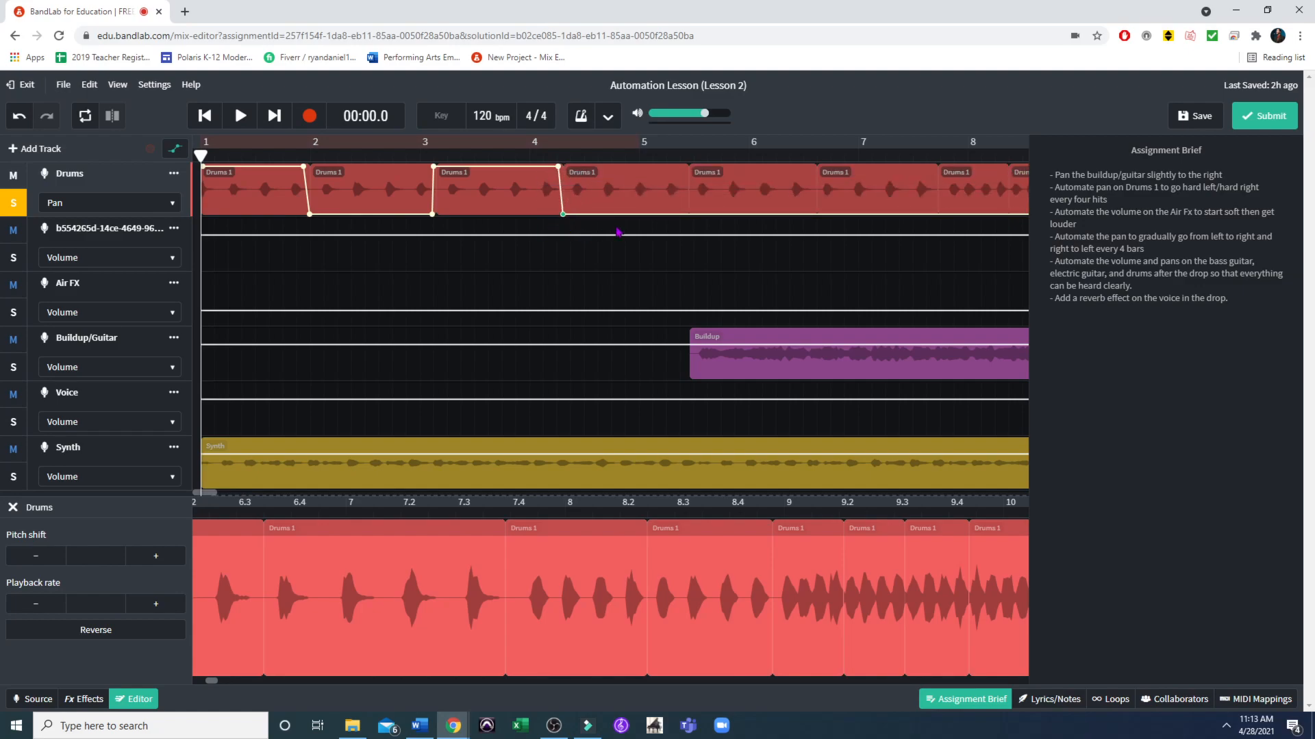
Audition the Drums panning from the start, and raise the pan to +50 at the fifth Drums 1 slice.
left_click(240, 117)
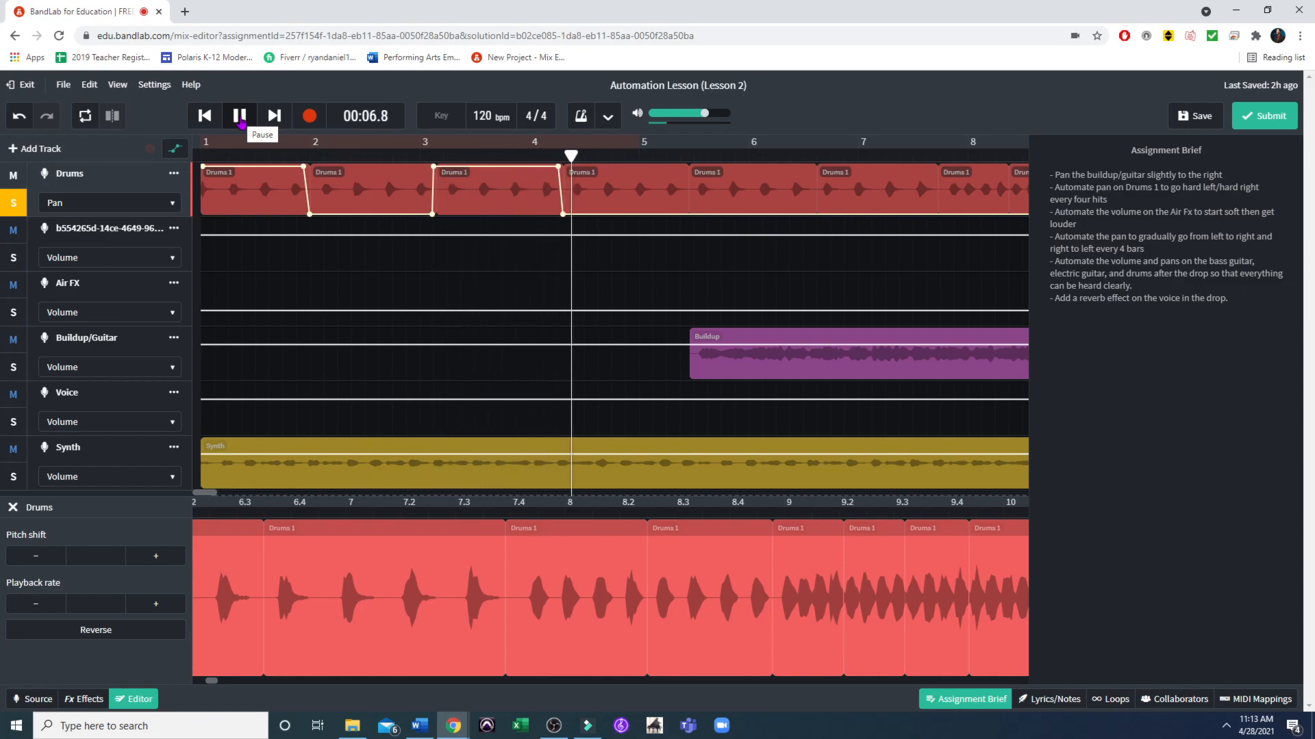
left_click(241, 120)
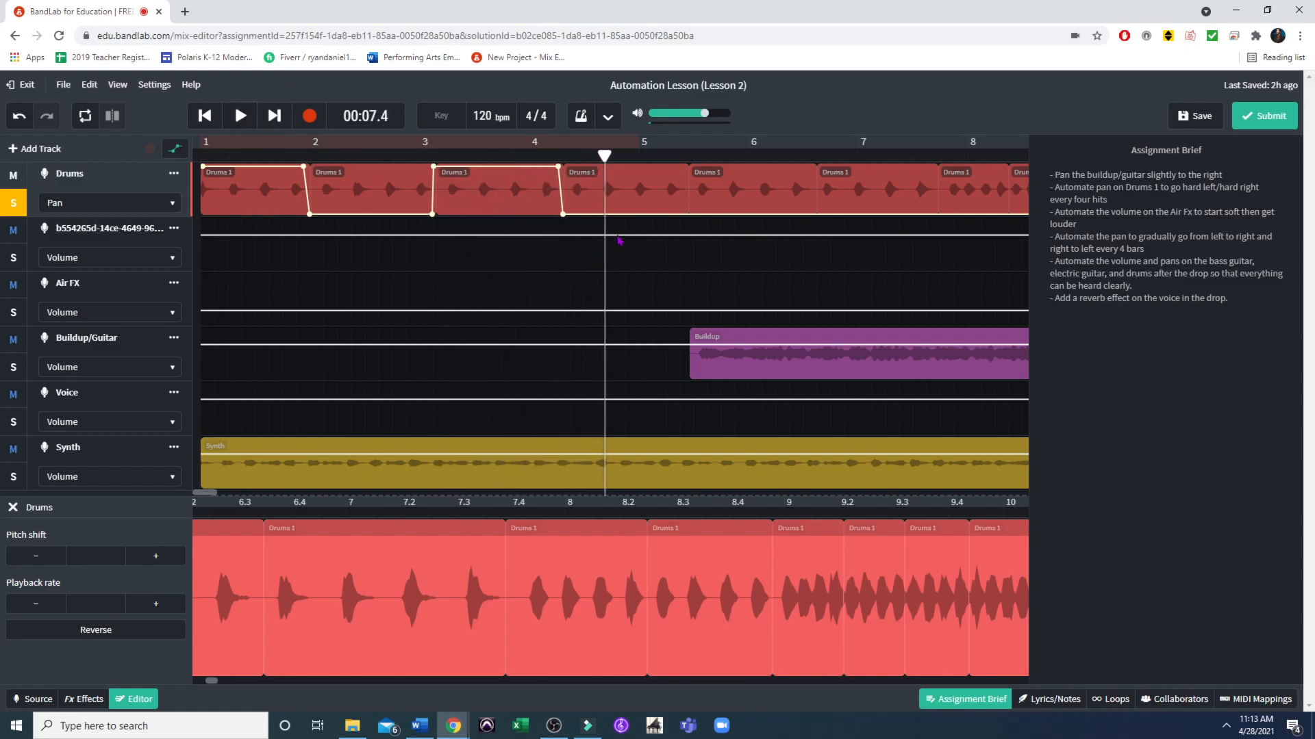
left_click(684, 215)
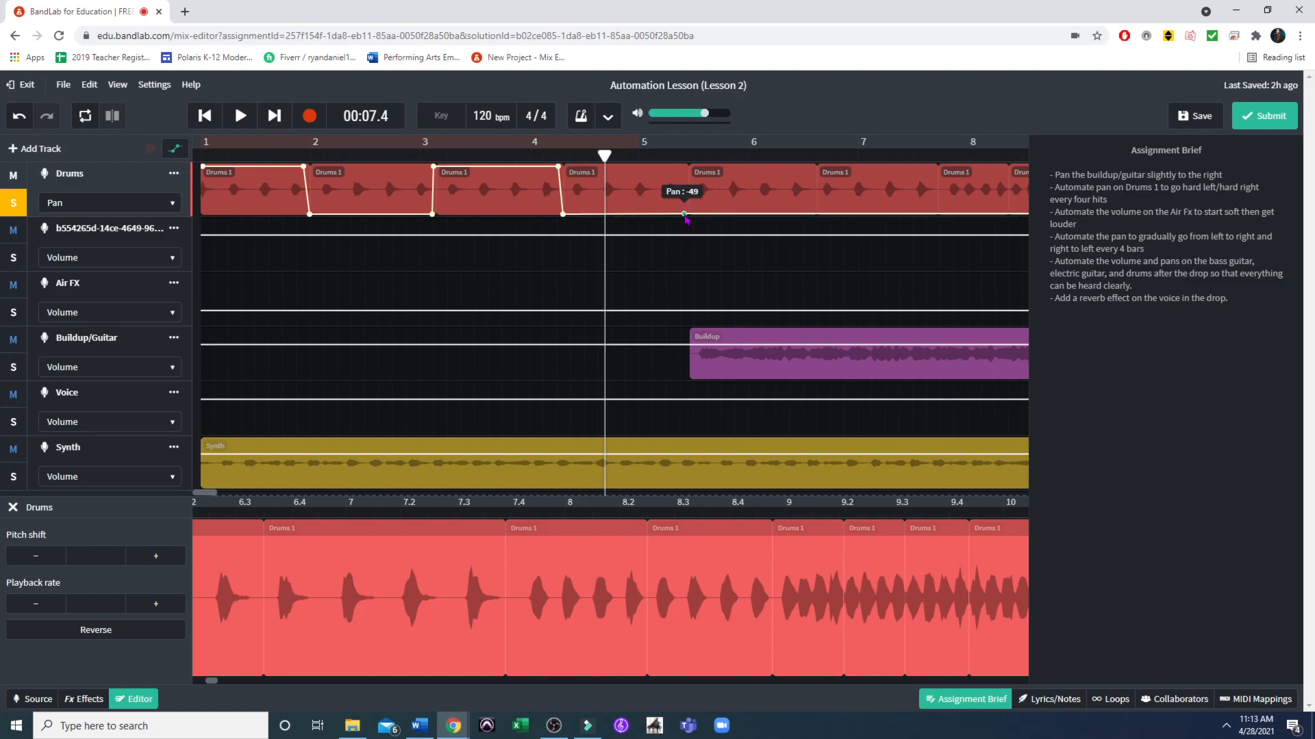
left_click_drag(690, 221, 690, 164)
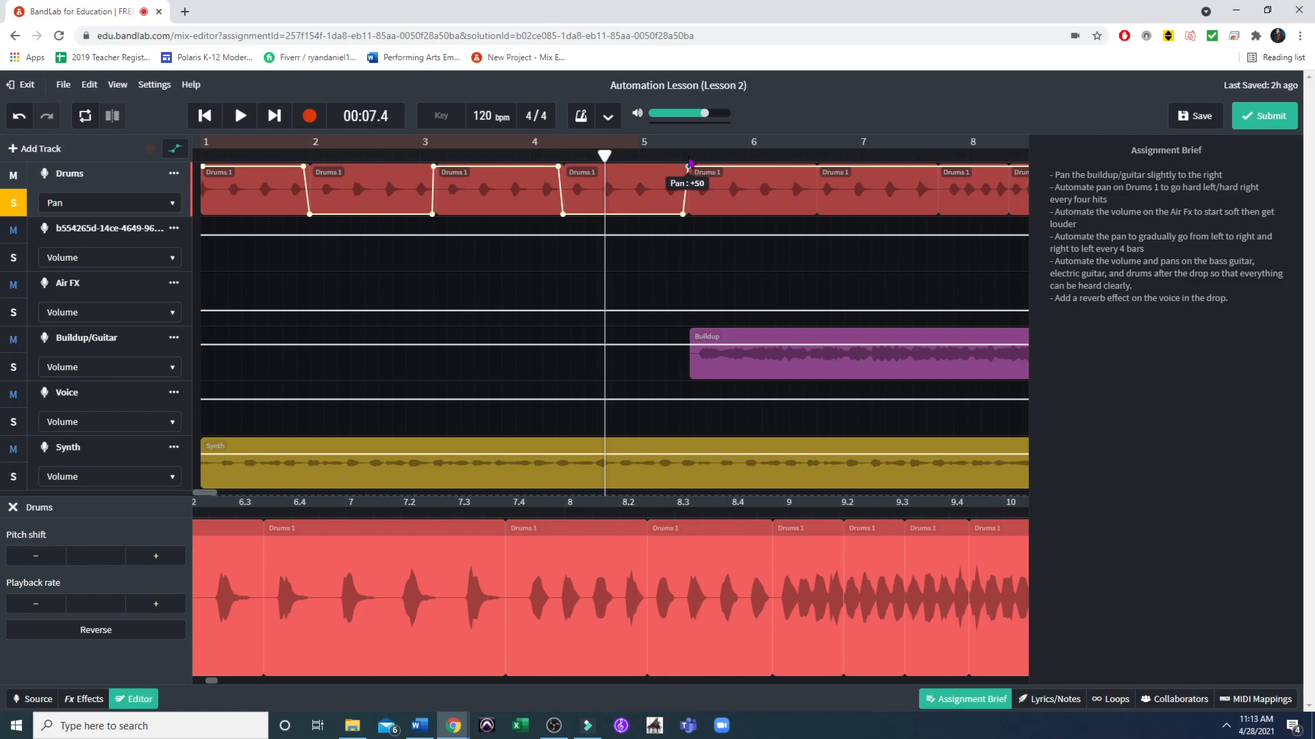
Drop the Drums pan to -50 at the sixth Drums 1 slice and make the transition nearly vertical.
left_click(811, 169)
left_click_drag(811, 169, 817, 214)
left_click(816, 167)
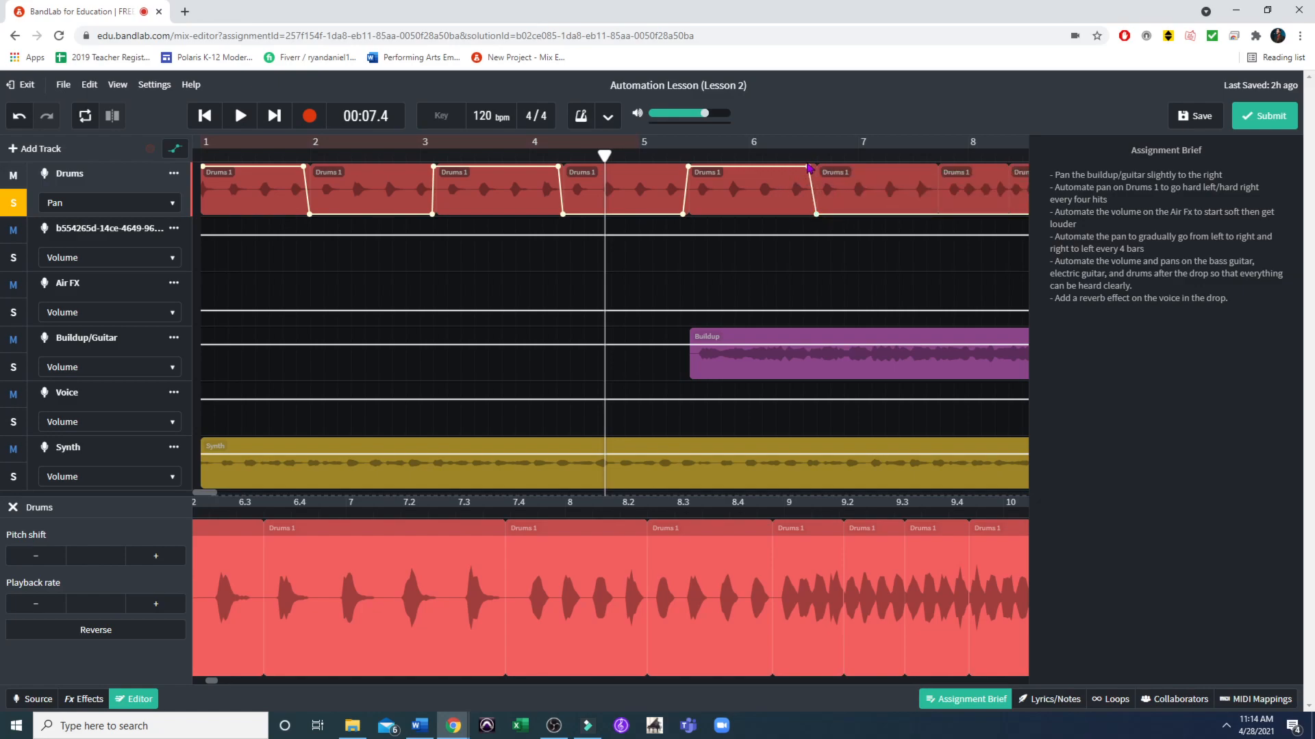
left_click_drag(808, 169, 817, 167)
left_click_drag(816, 167, 816, 165)
left_click(831, 233)
Undo the last edit and switch the Drums automation lane back to Pan.
left_click(19, 116)
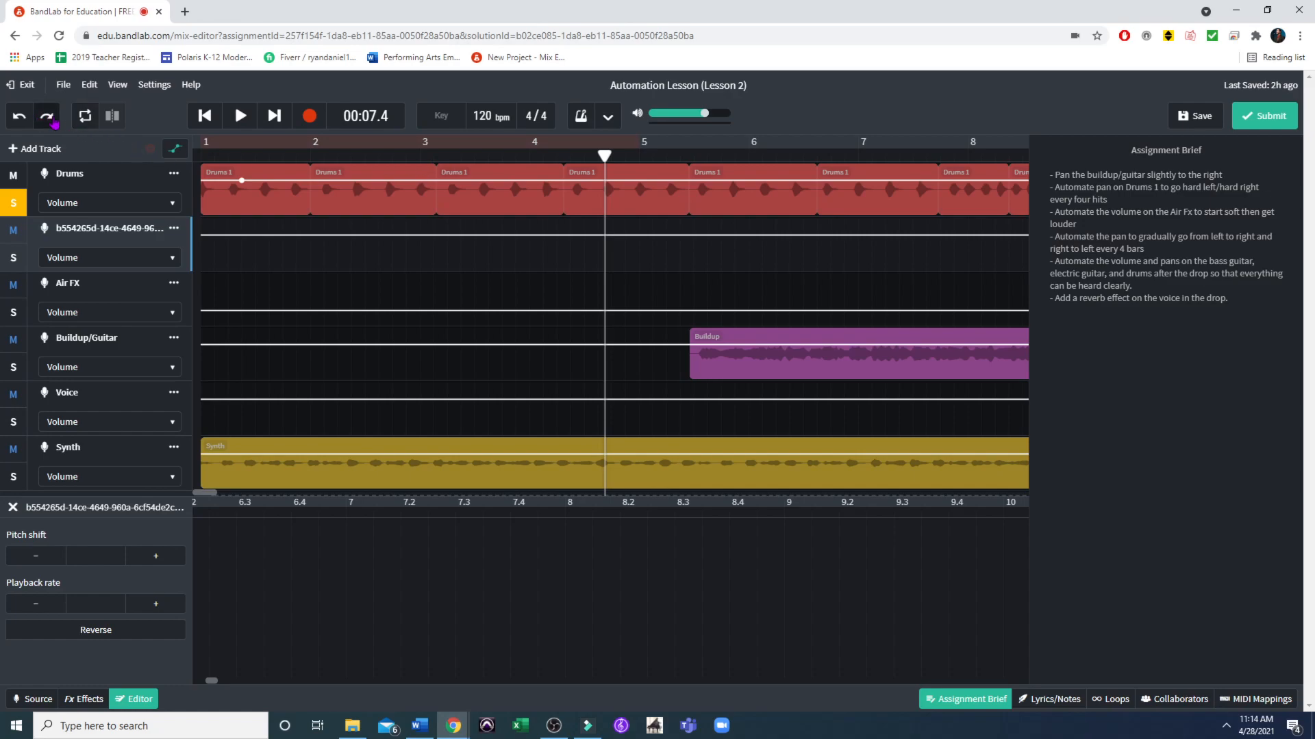
left_click(76, 174)
left_click(82, 202)
left_click(68, 226)
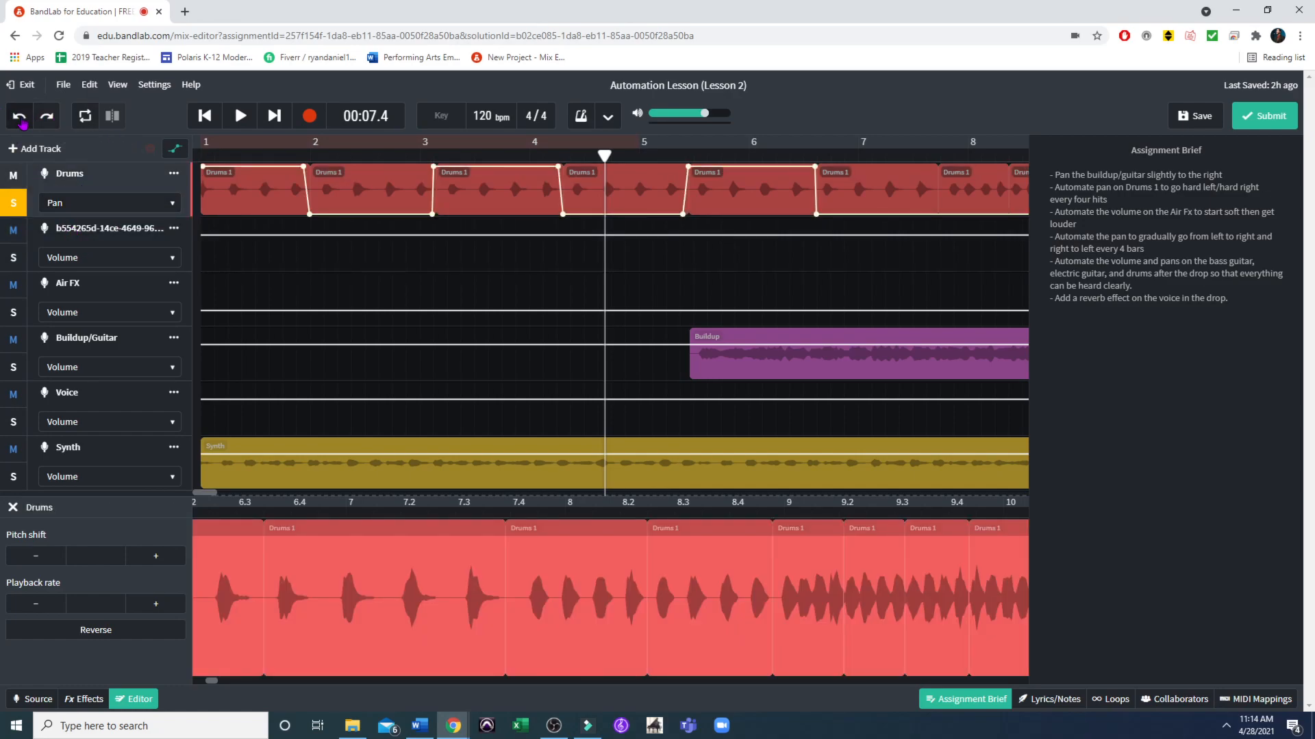
left_click(118, 211)
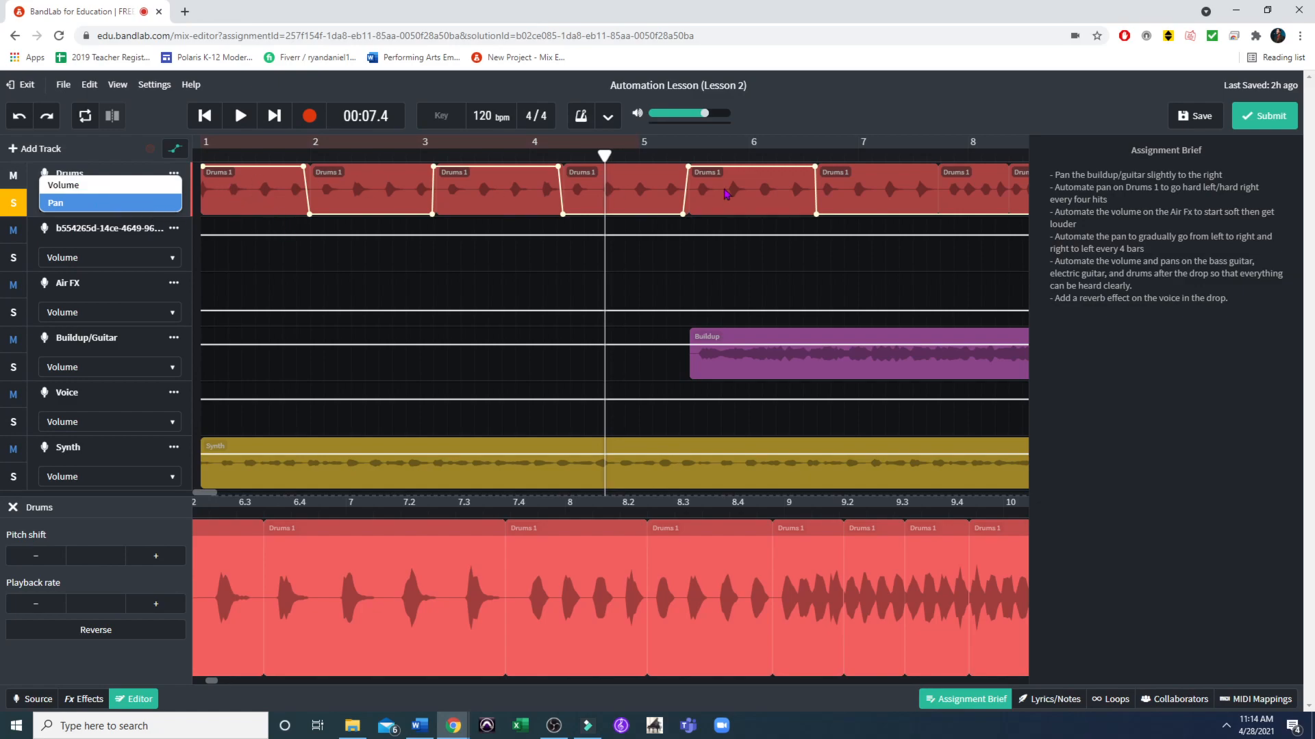
left_click(79, 203)
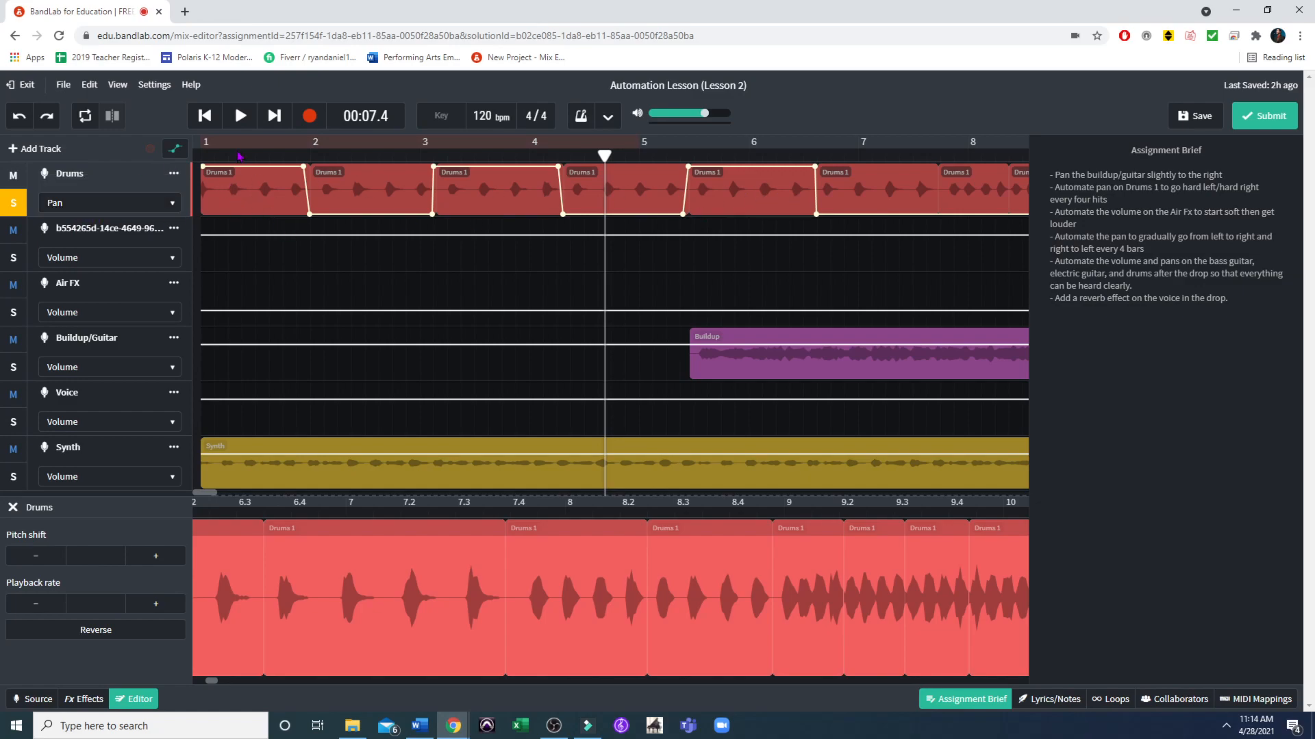
Hide the automation and play the Drums from the start up to the fifth slice, watching the pan knob.
left_click(198, 127)
left_click(175, 148)
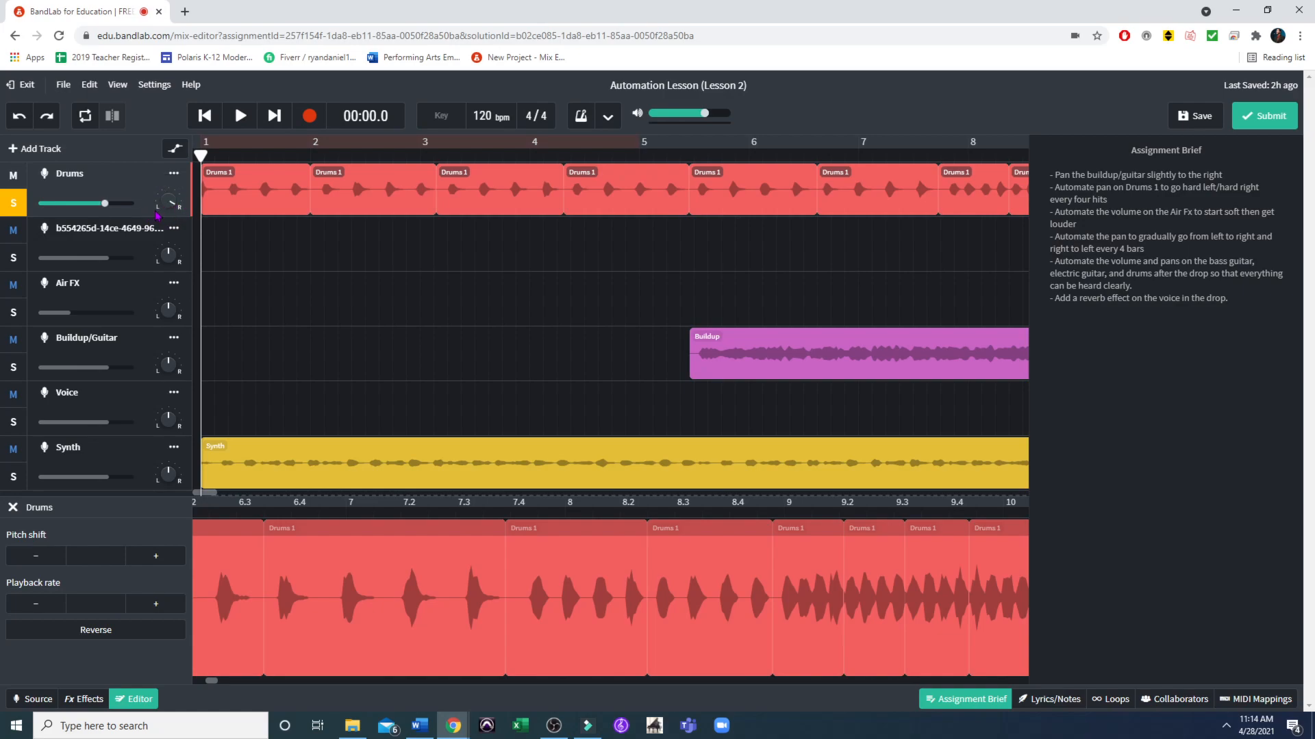
left_click(238, 116)
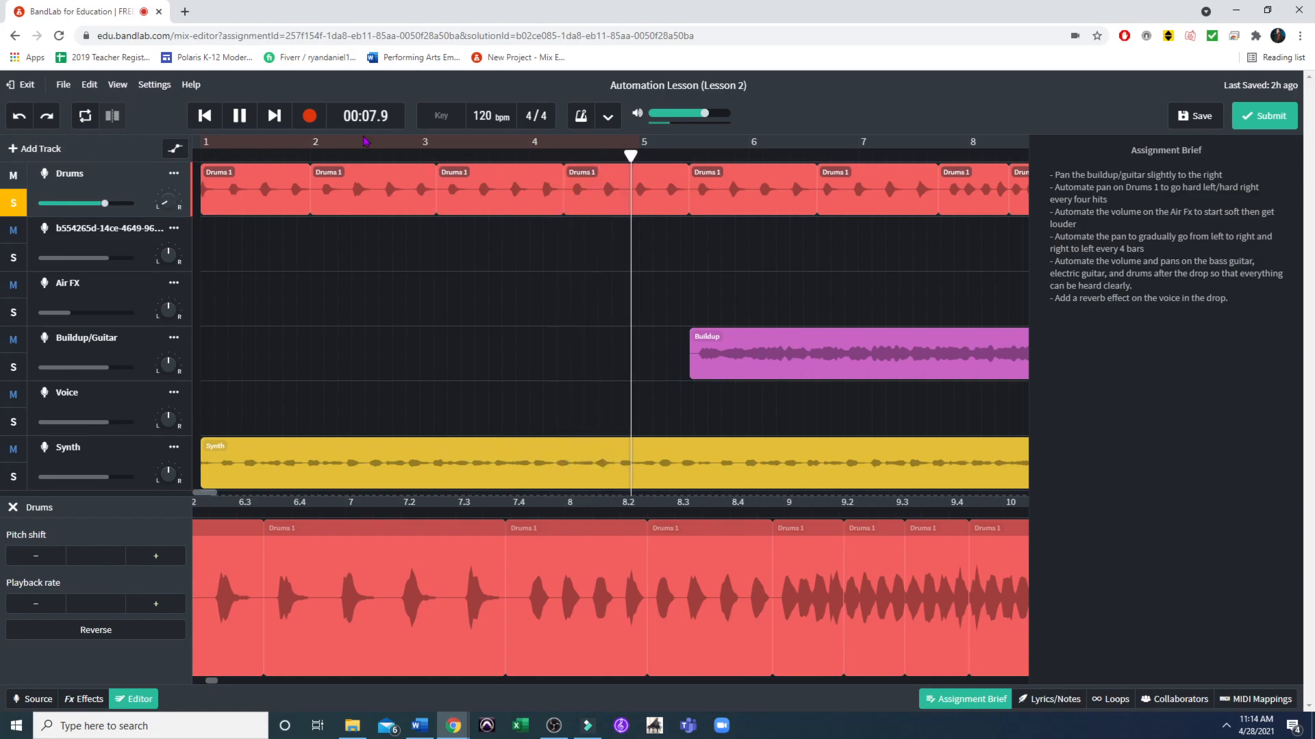
left_click(239, 116)
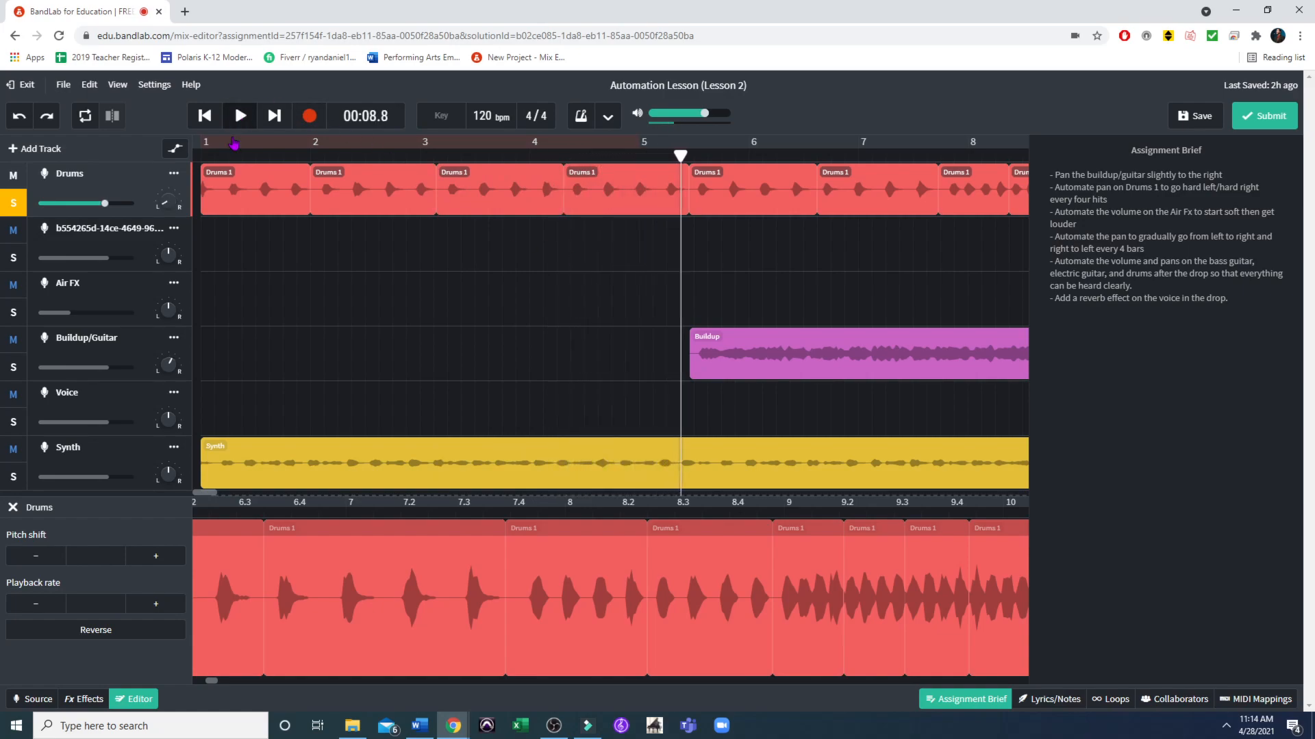
Show the automation again and raise the Drums pan steeply from -50 to +50 at the seventh Drums 1 slice.
left_click(174, 175)
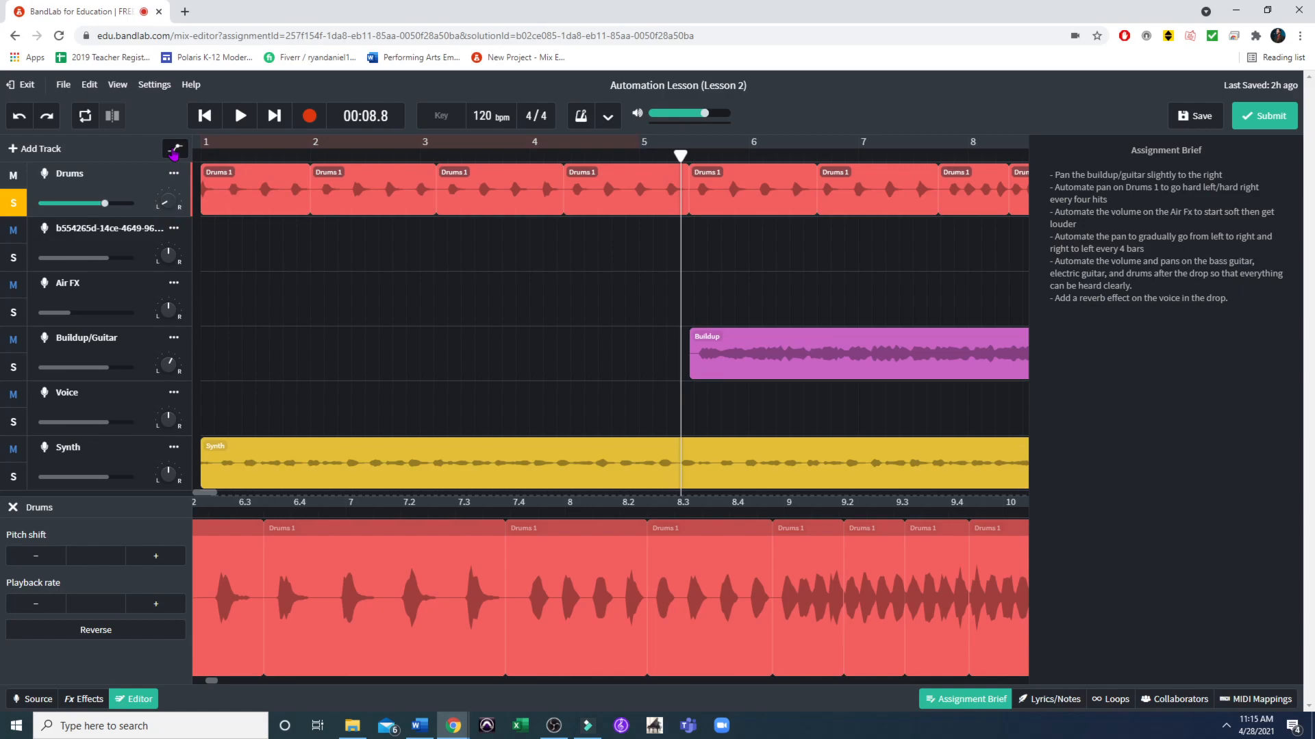
left_click(175, 149)
left_click_drag(213, 682, 220, 682)
left_click_drag(202, 493, 214, 493)
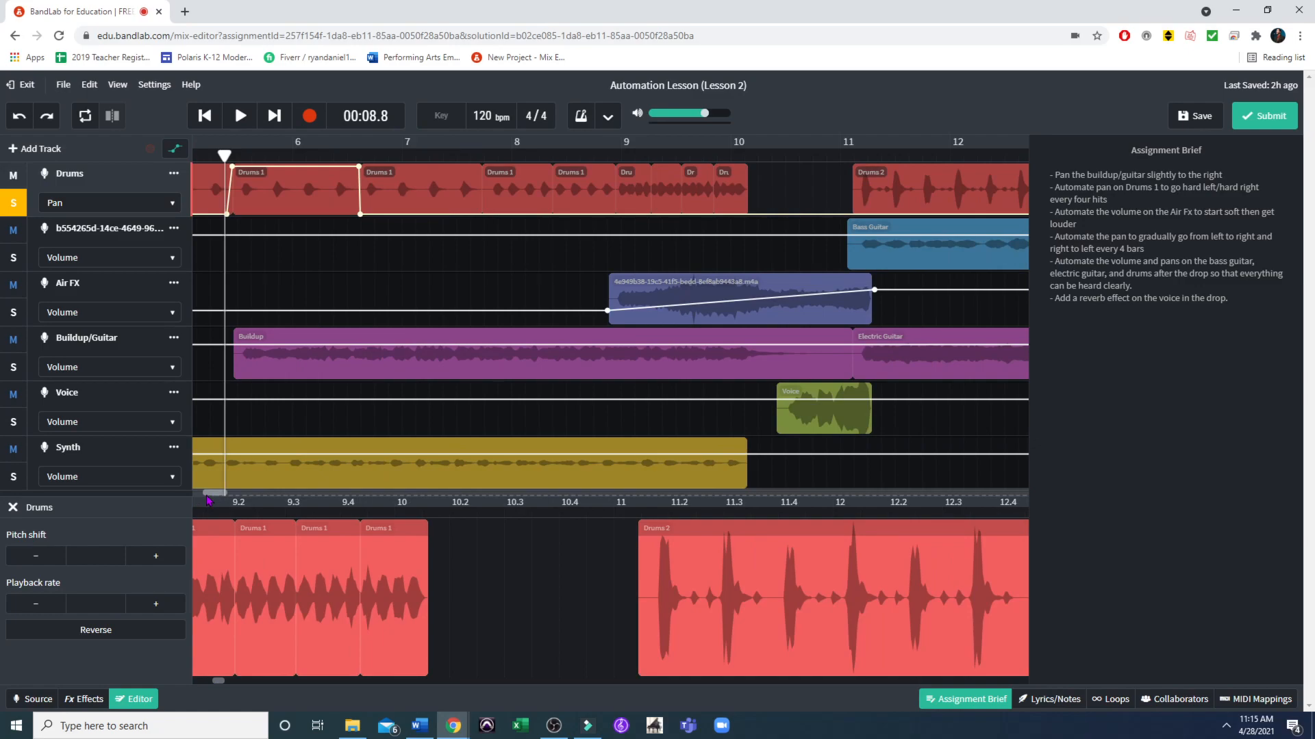
left_click(477, 216)
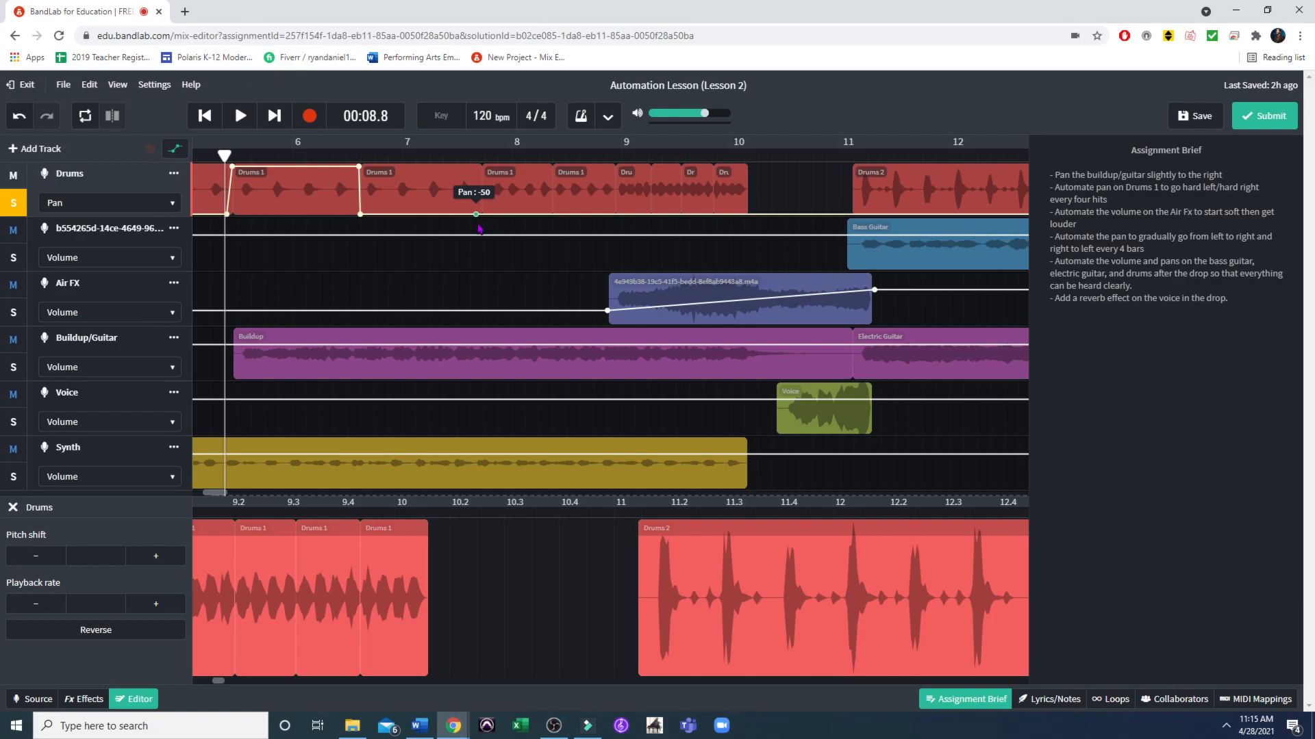
left_click_drag(485, 217, 481, 165)
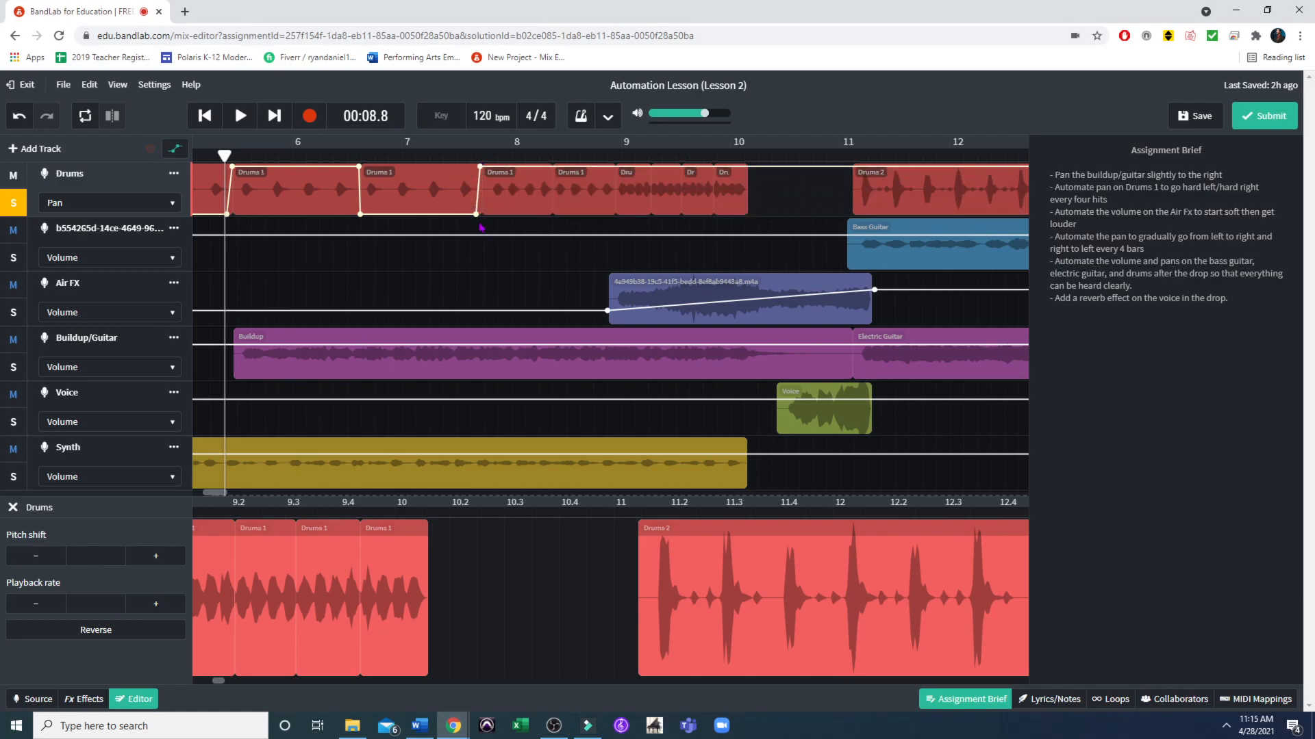
left_click_drag(476, 218, 477, 219)
Drop the Drums pan to -50 at the eighth Drums 1 slice and raise it hard the other way at the ninth.
left_click_drag(549, 166, 554, 225)
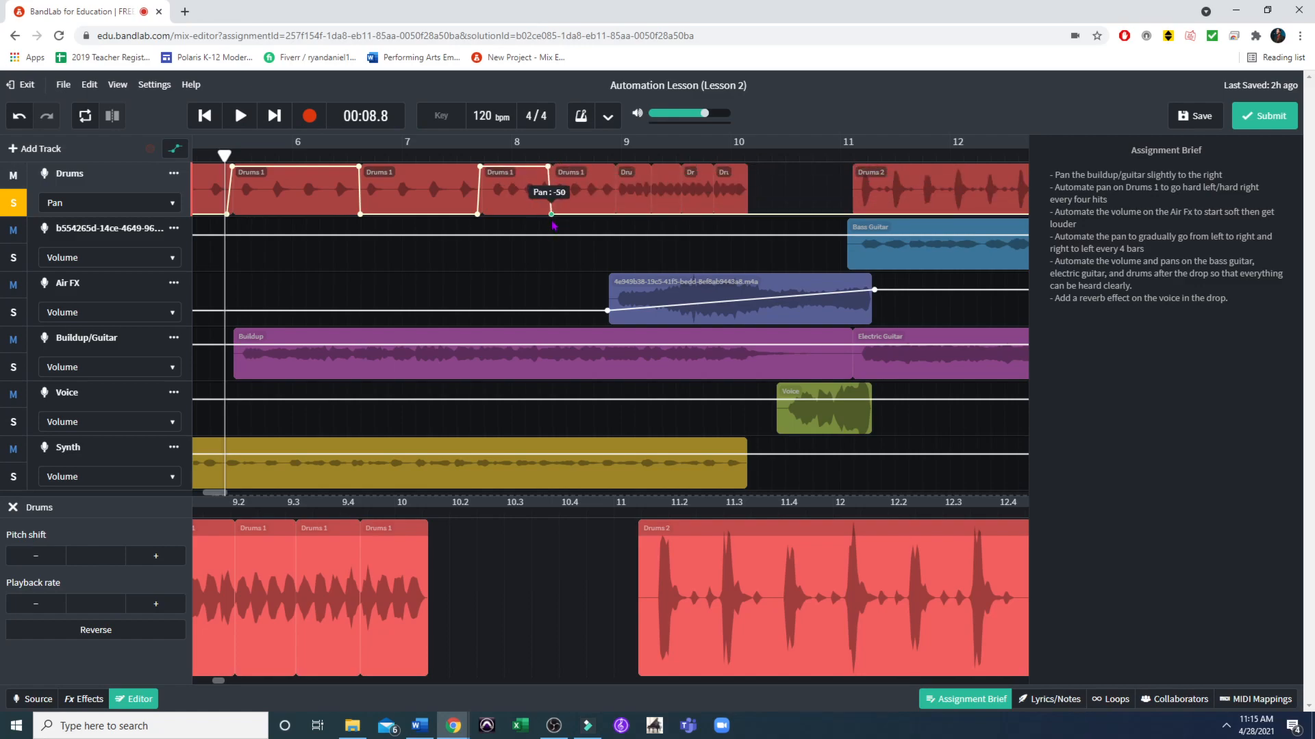
left_click(614, 217)
left_click_drag(614, 218, 616, 165)
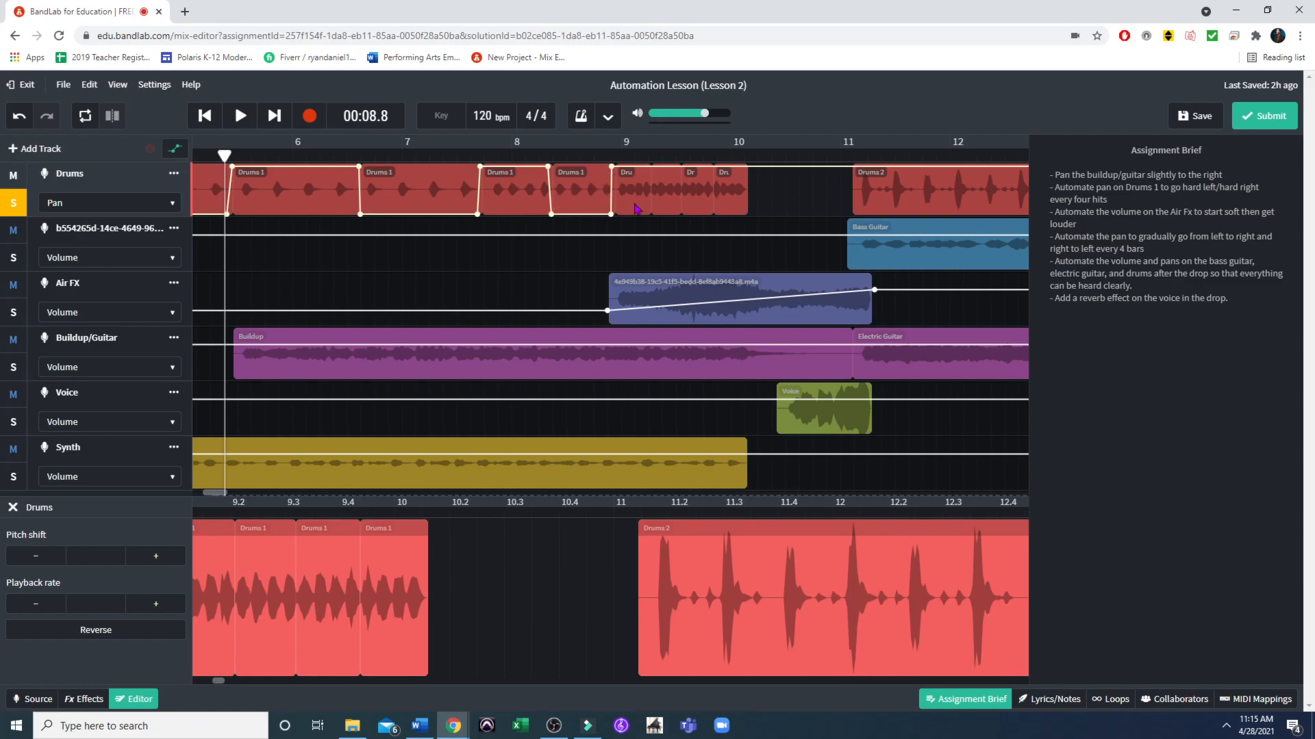
Hold the Drums pan at +50 through the ninth Drums 1 slice and drop it steeply to -50 at the tenth.
left_click(652, 166)
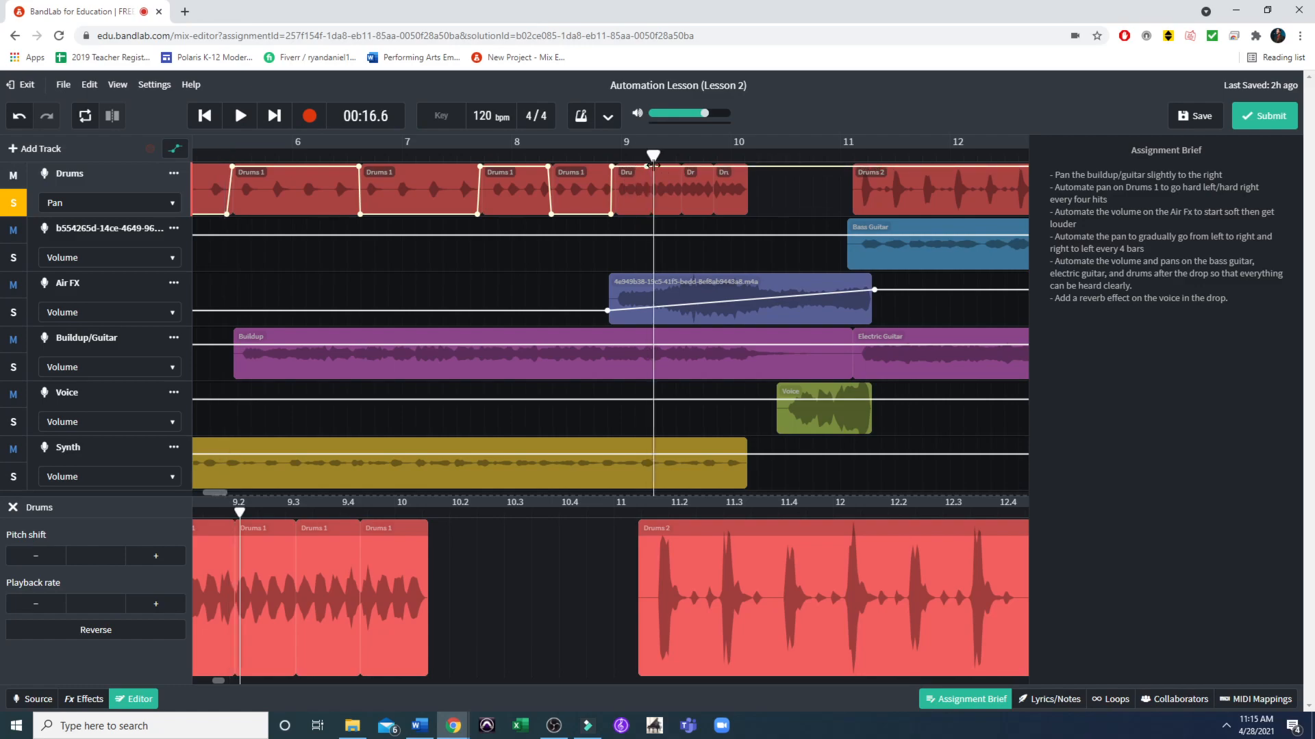
left_click(771, 156)
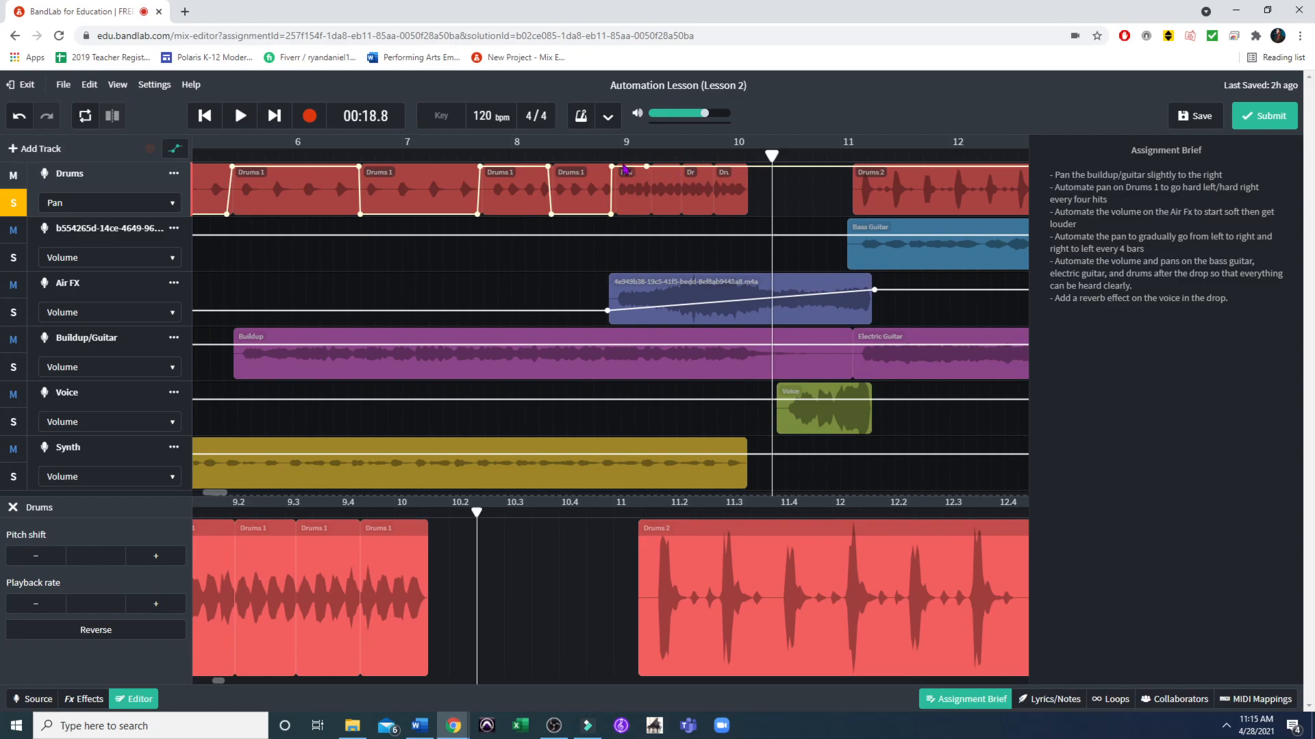
left_click_drag(652, 167, 654, 221)
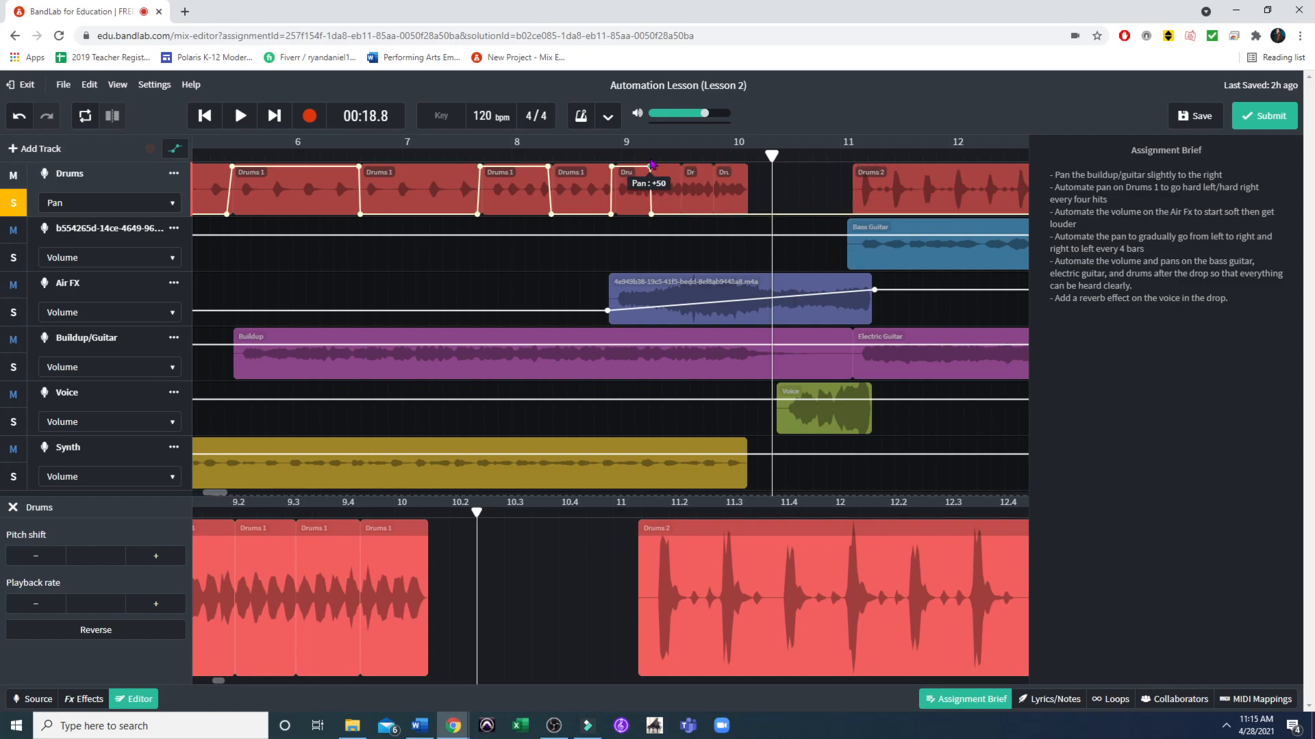
Alternate the Drums pan hard up and down across the last two Drums 1 slices and return it to centre after the region ends.
left_click_drag(681, 215, 716, 217)
left_click(688, 215)
left_click(748, 215)
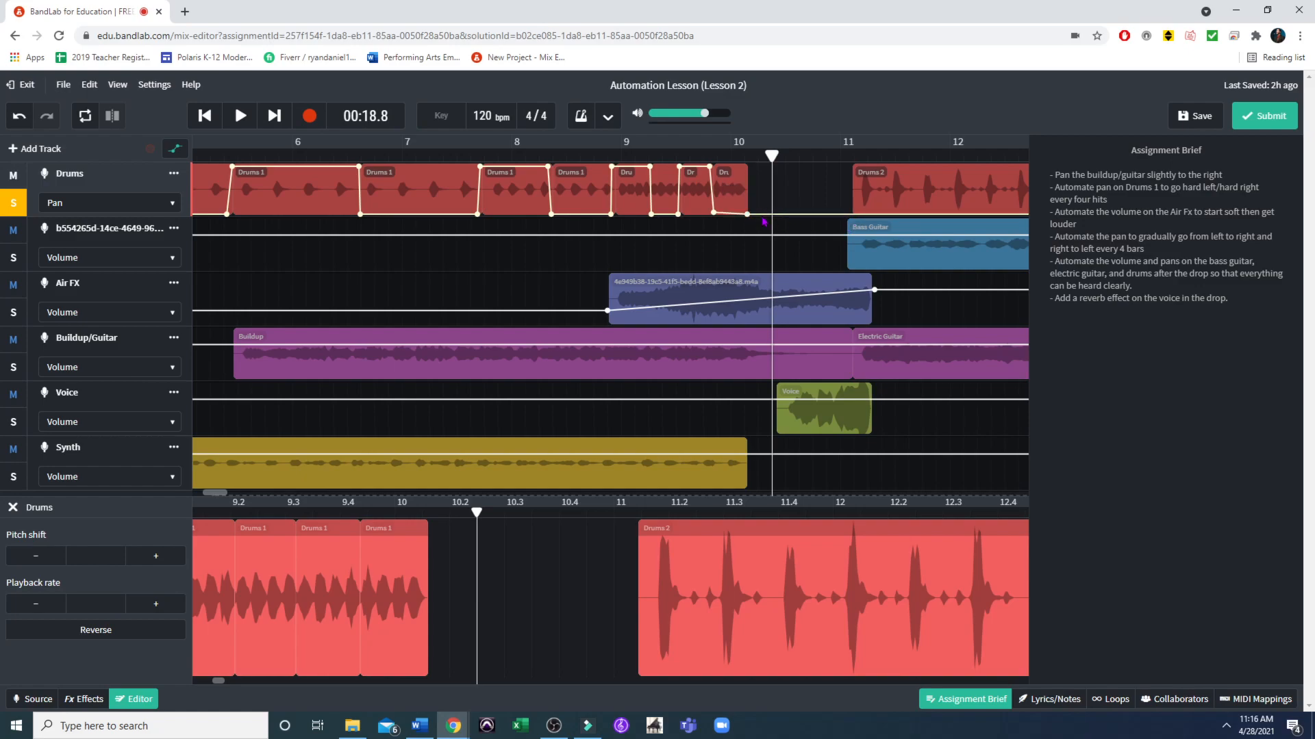
left_click_drag(764, 215, 765, 193)
left_click(813, 160)
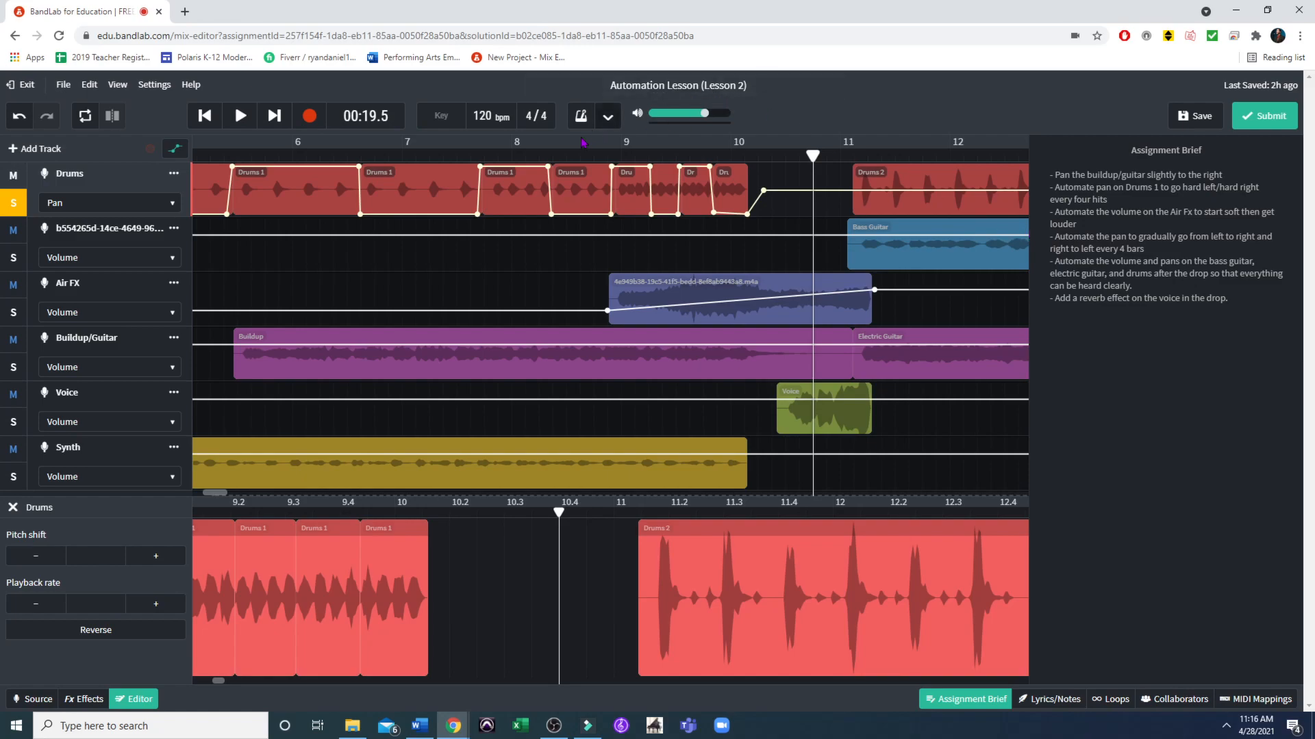
Turn off the Drums solo, play the full mix from the start into Drums 2, and return to the beginning.
left_click(203, 116)
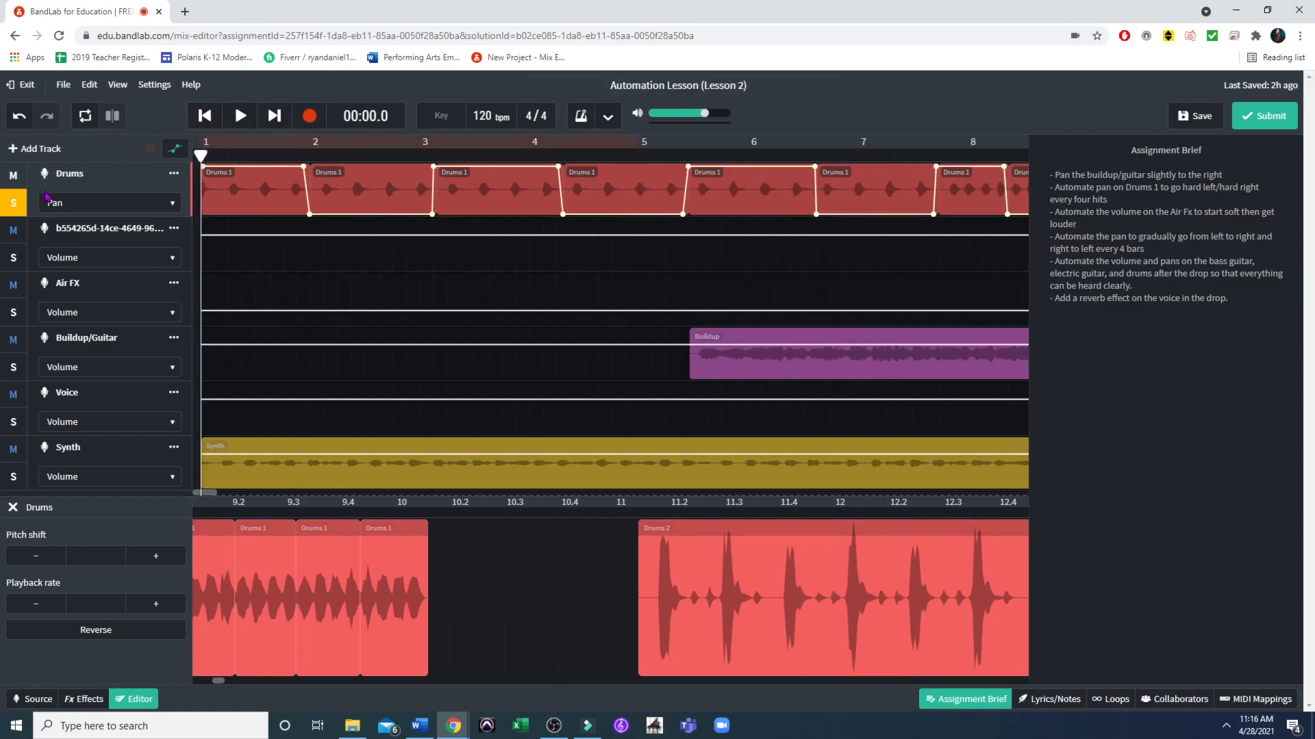
left_click(241, 118)
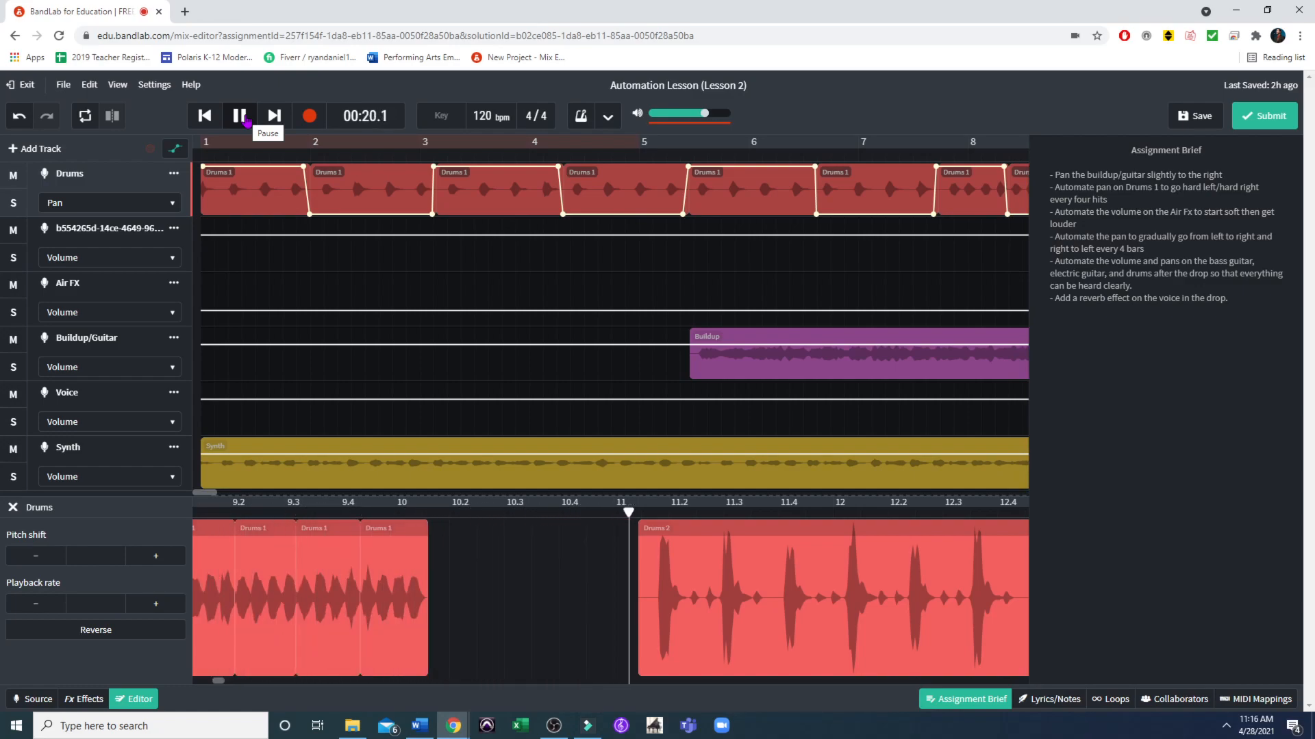
left_click(226, 125)
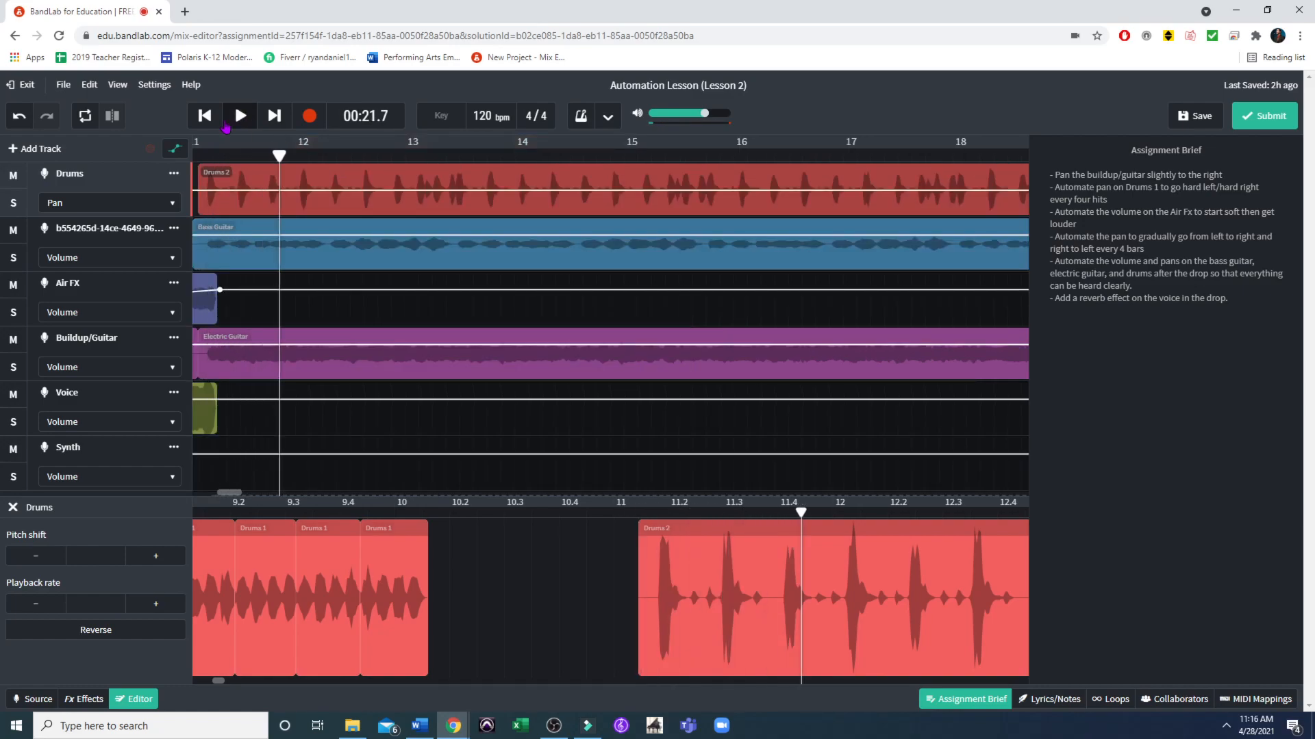
left_click(205, 115)
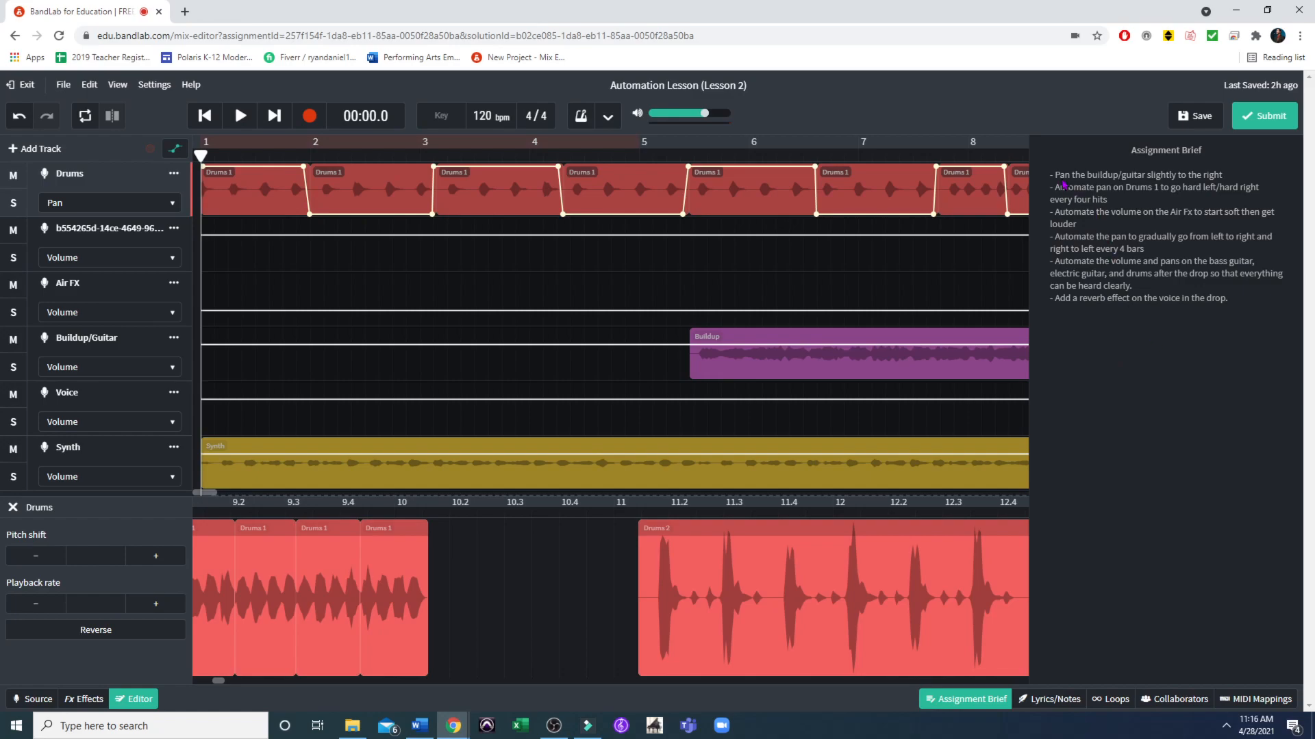
Switch the Buildup/Guitar automation lane to Pan and check it against the brief's item about panning slightly right.
left_click_drag(1057, 177, 1212, 176)
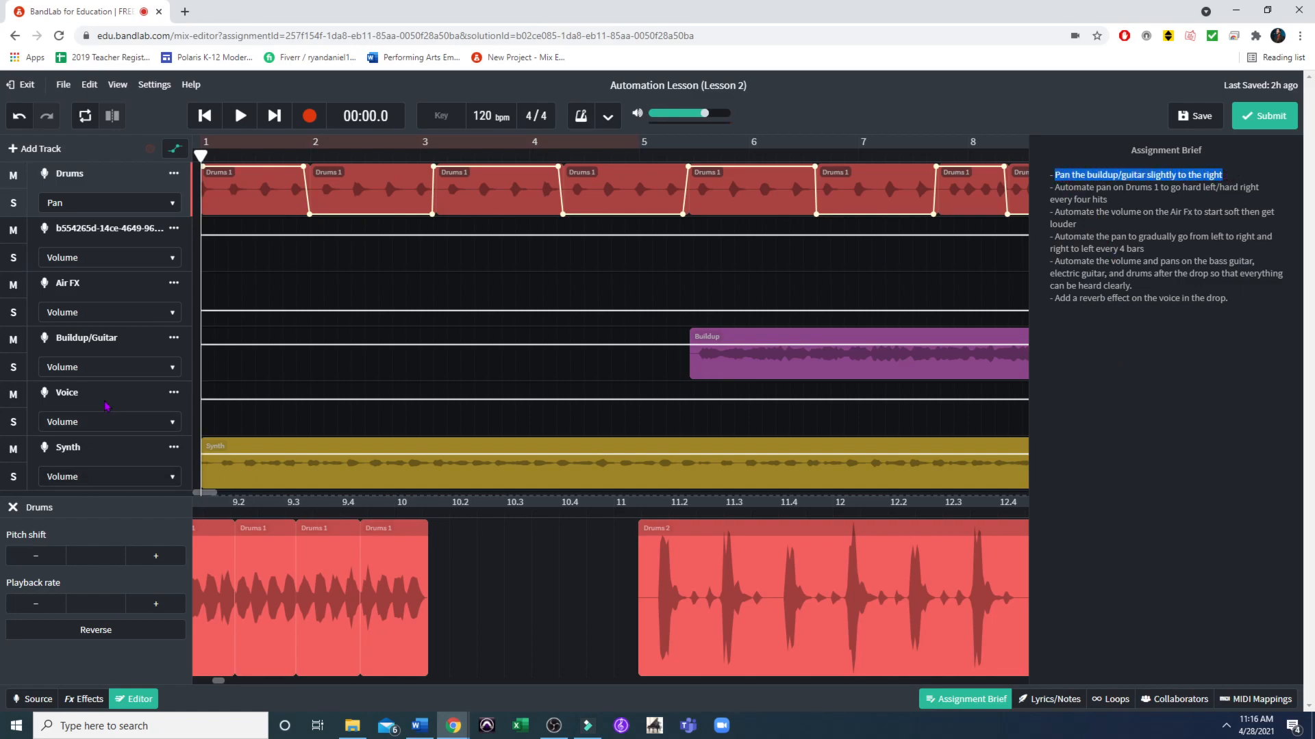
left_click(102, 367)
left_click(83, 386)
mouse_move(697, 343)
Review the brief's Drums 1 pan and Air FX volume items against the automation curves of those tracks.
left_click_drag(1127, 204, 1059, 194)
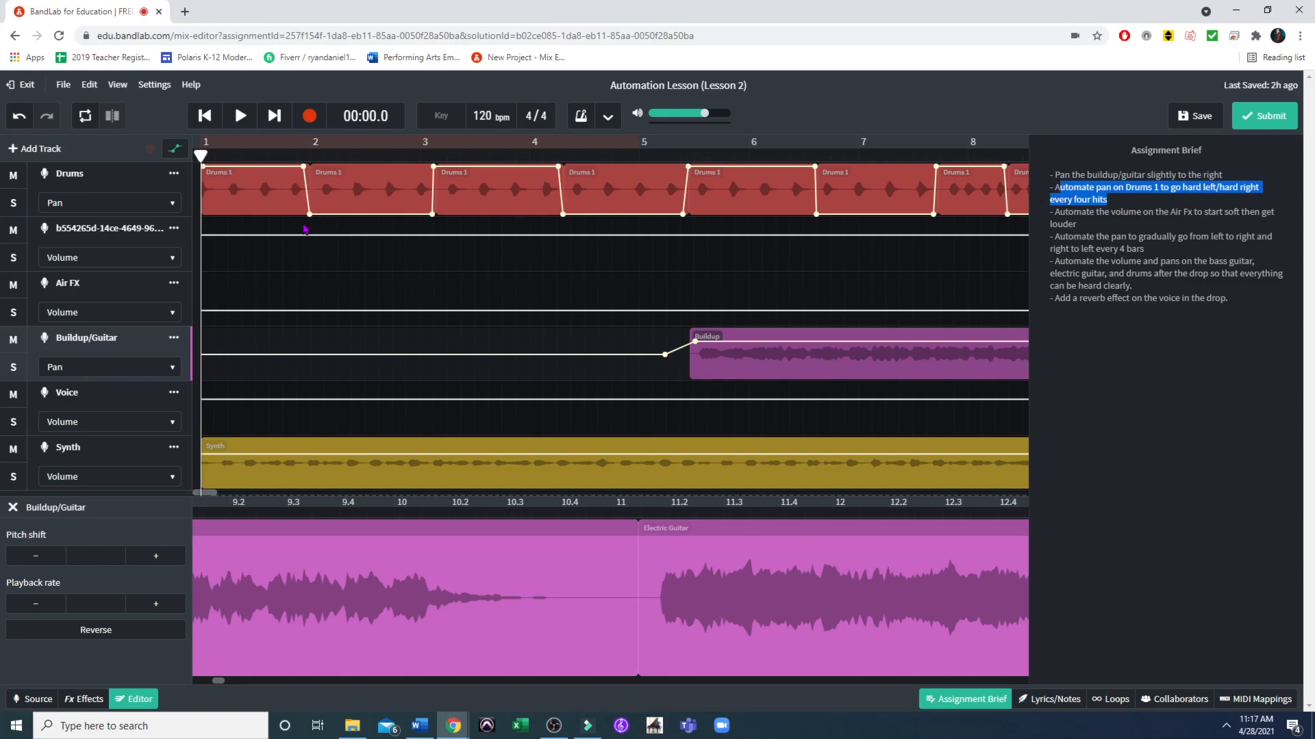
left_click_drag(1123, 227, 1066, 219)
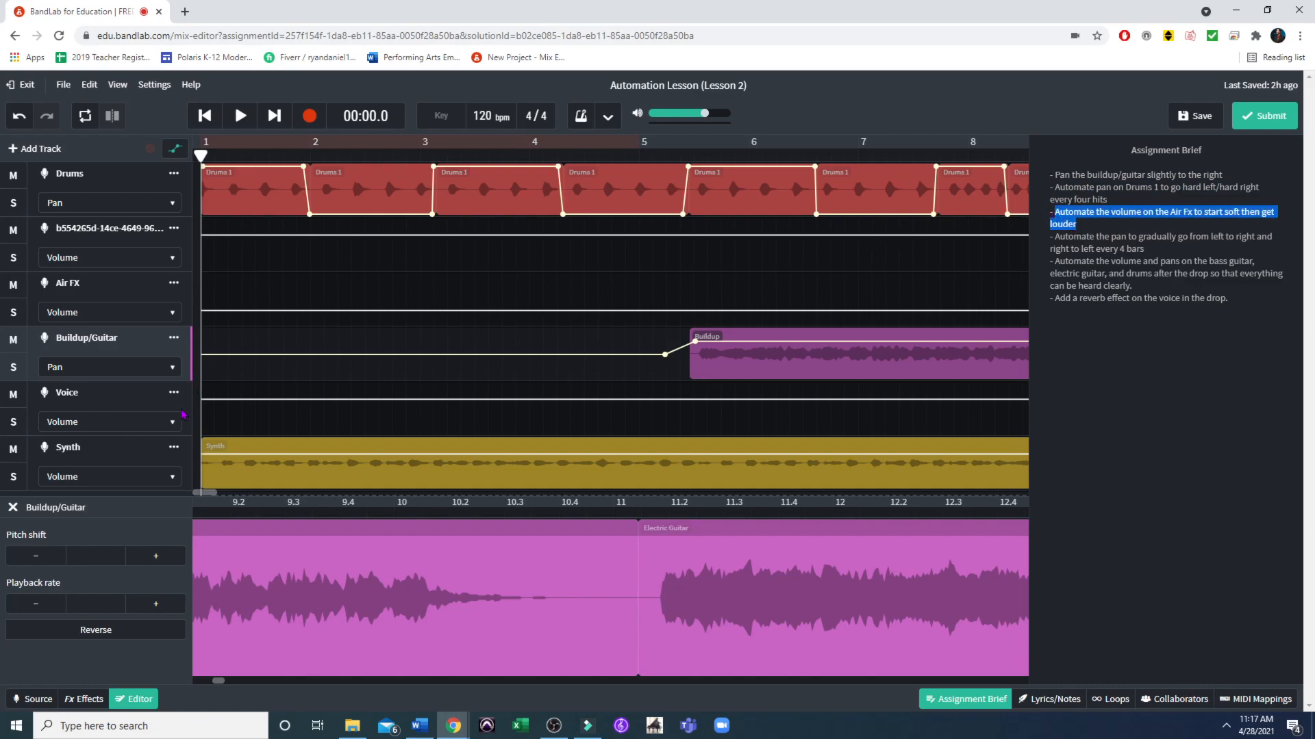
left_click(87, 282)
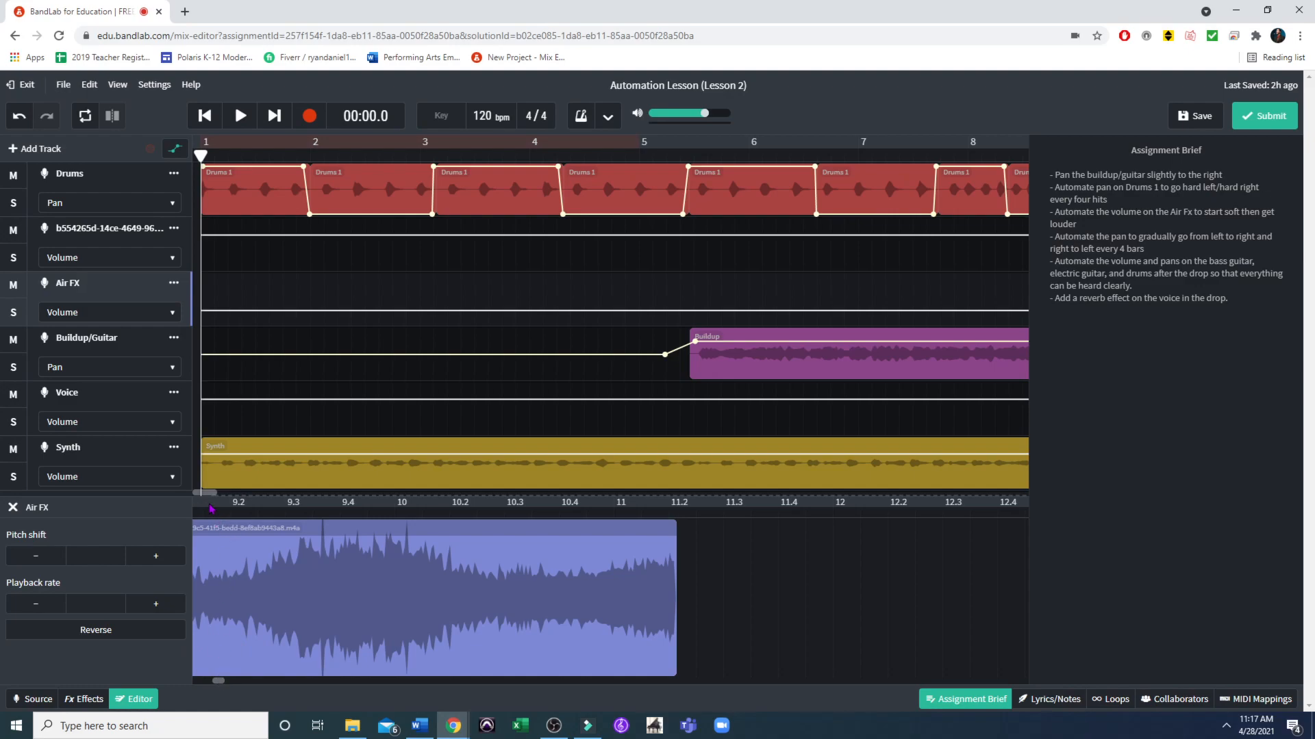
left_click_drag(209, 493, 223, 493)
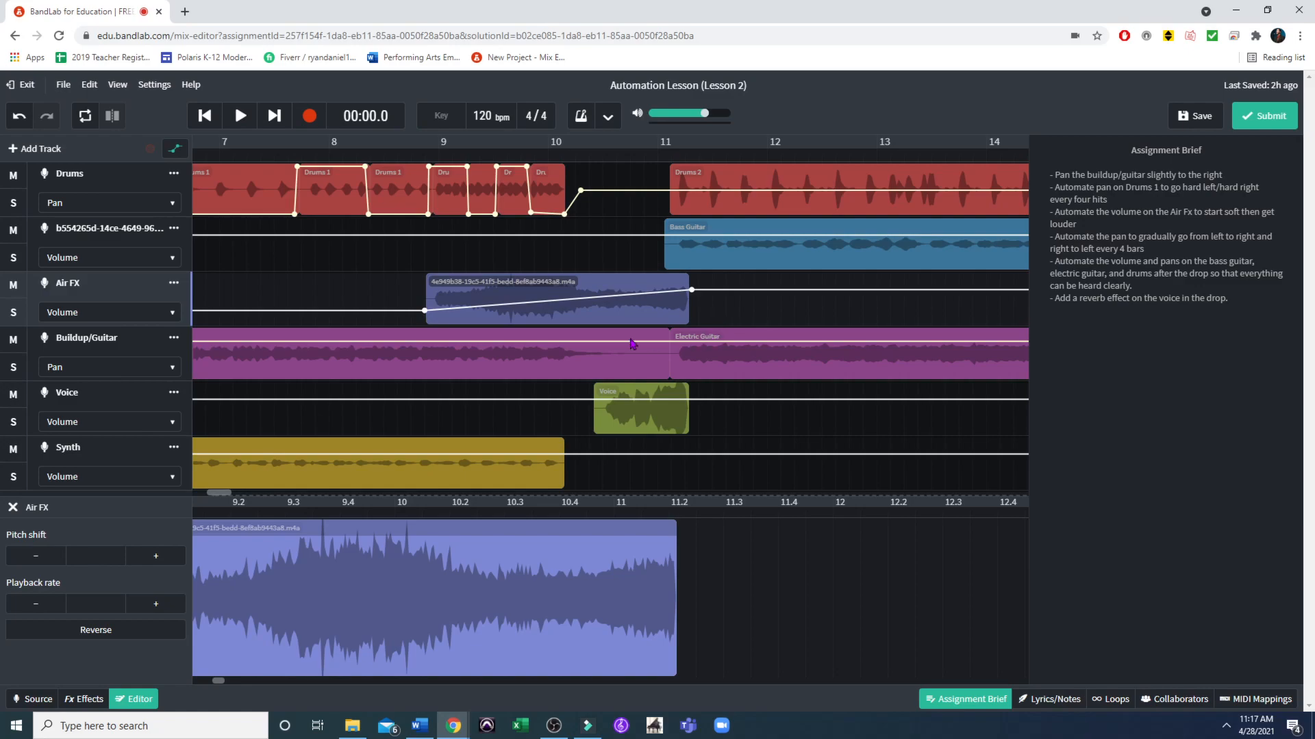
left_click(96, 320)
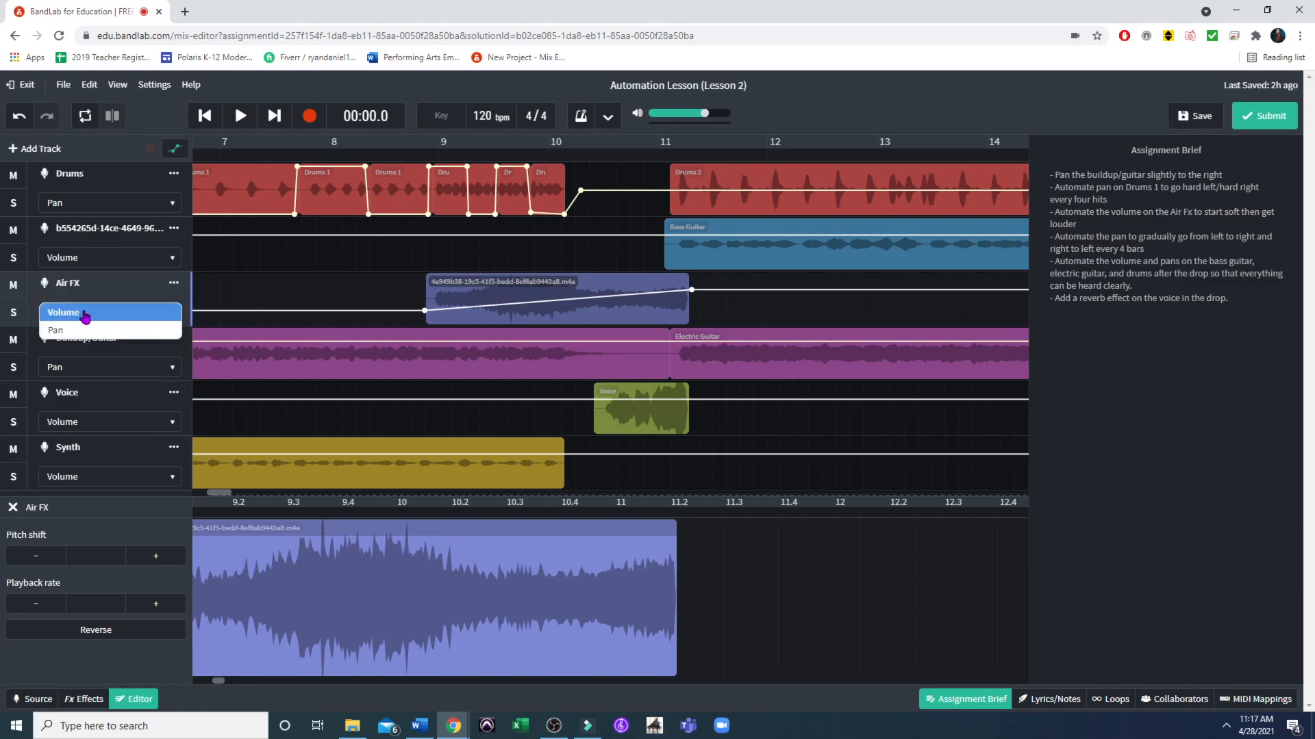
left_click(81, 316)
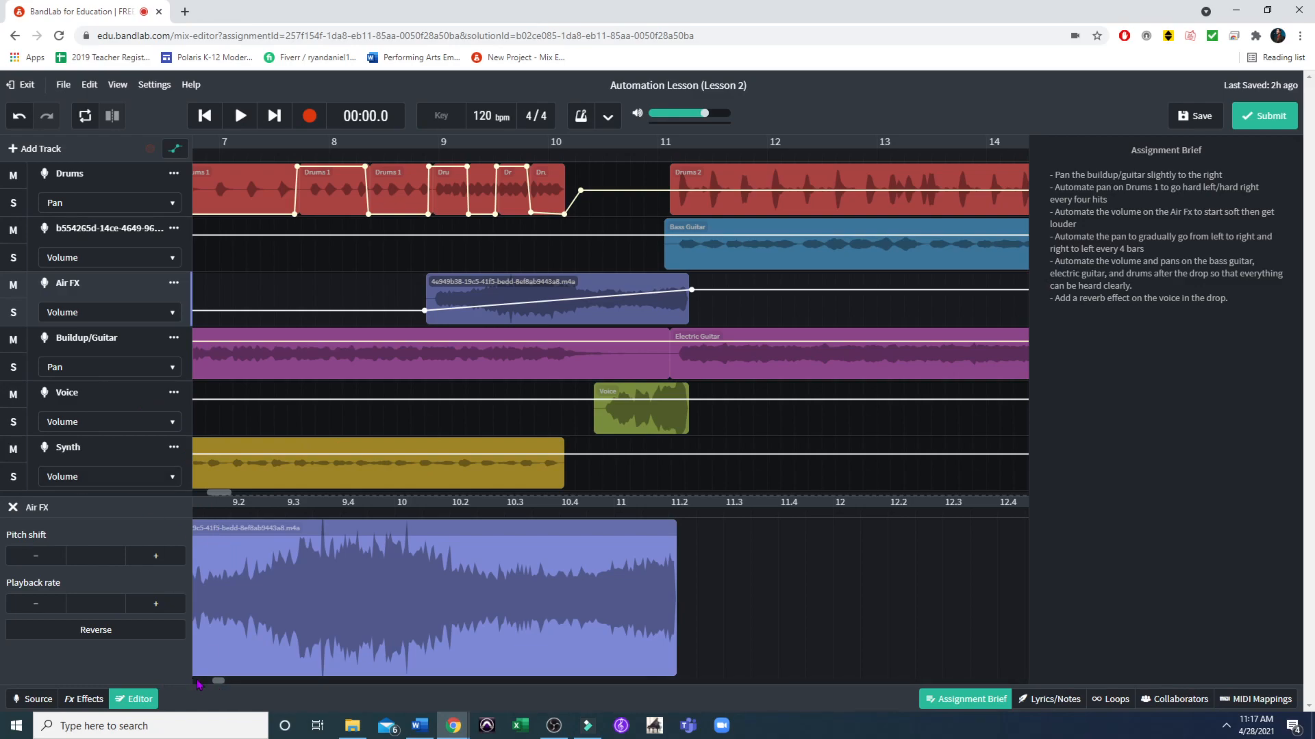
Slice the Synth region at bar 5, at 00:08.0.
left_click_drag(220, 682, 202, 683)
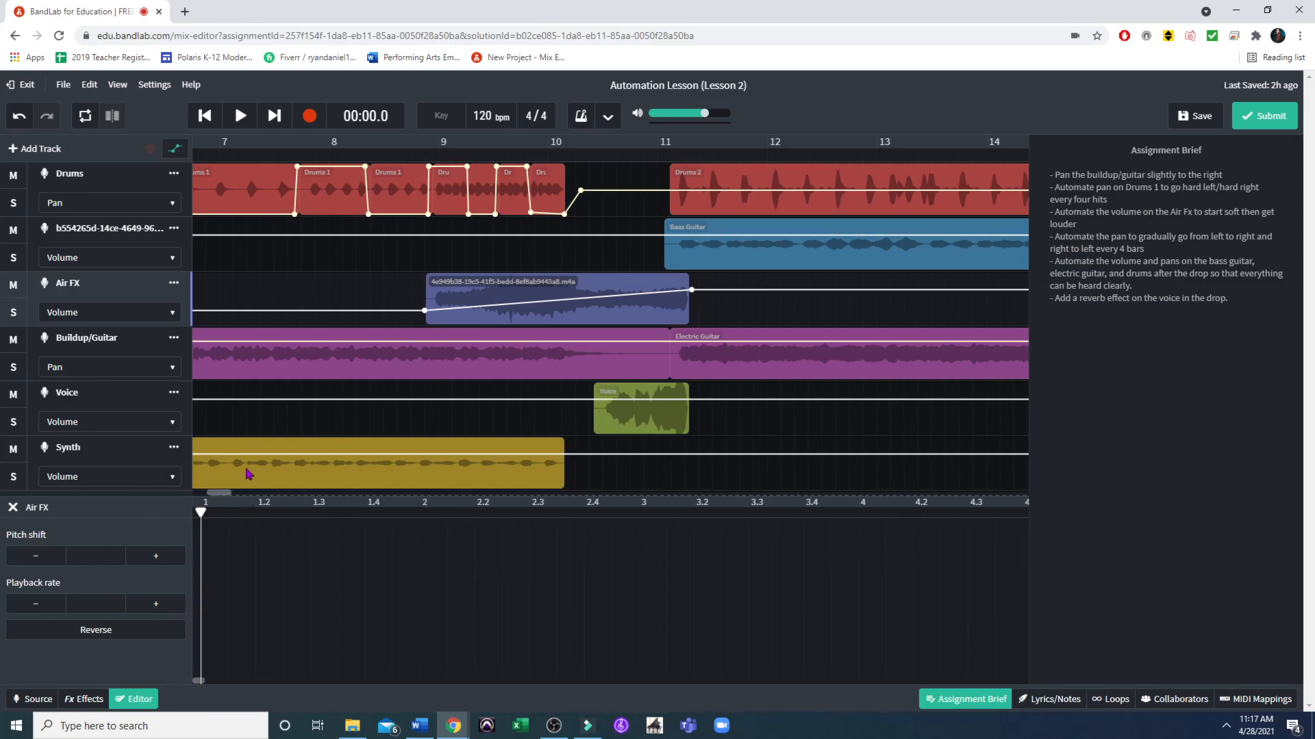
left_click_drag(219, 492, 195, 490)
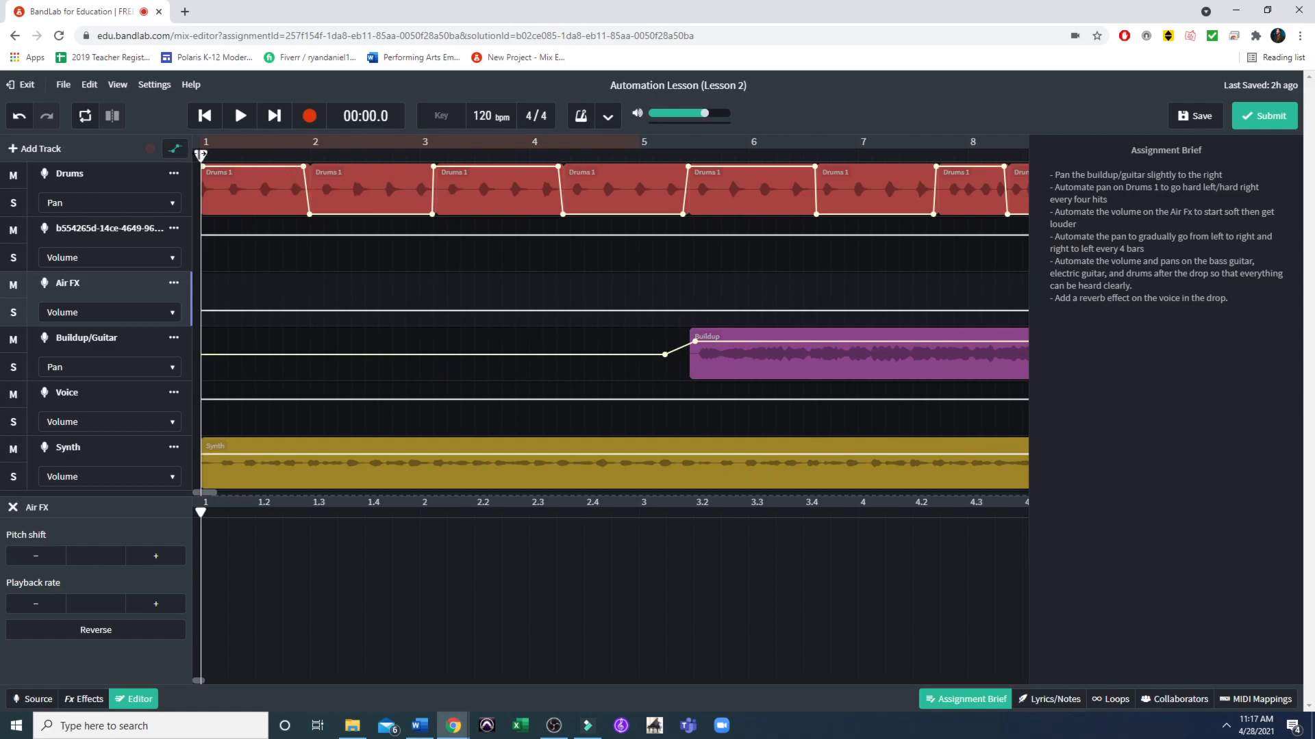
key("space")
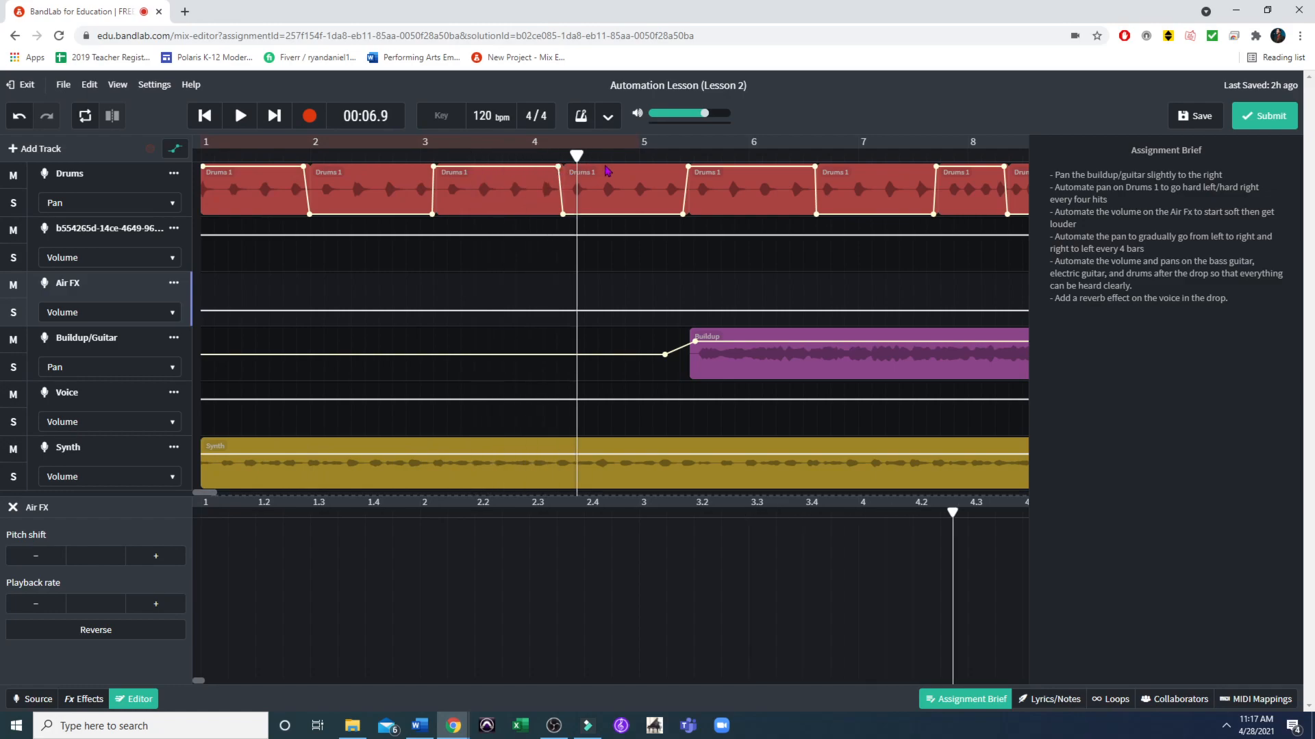
left_click(687, 473)
right_click(640, 584)
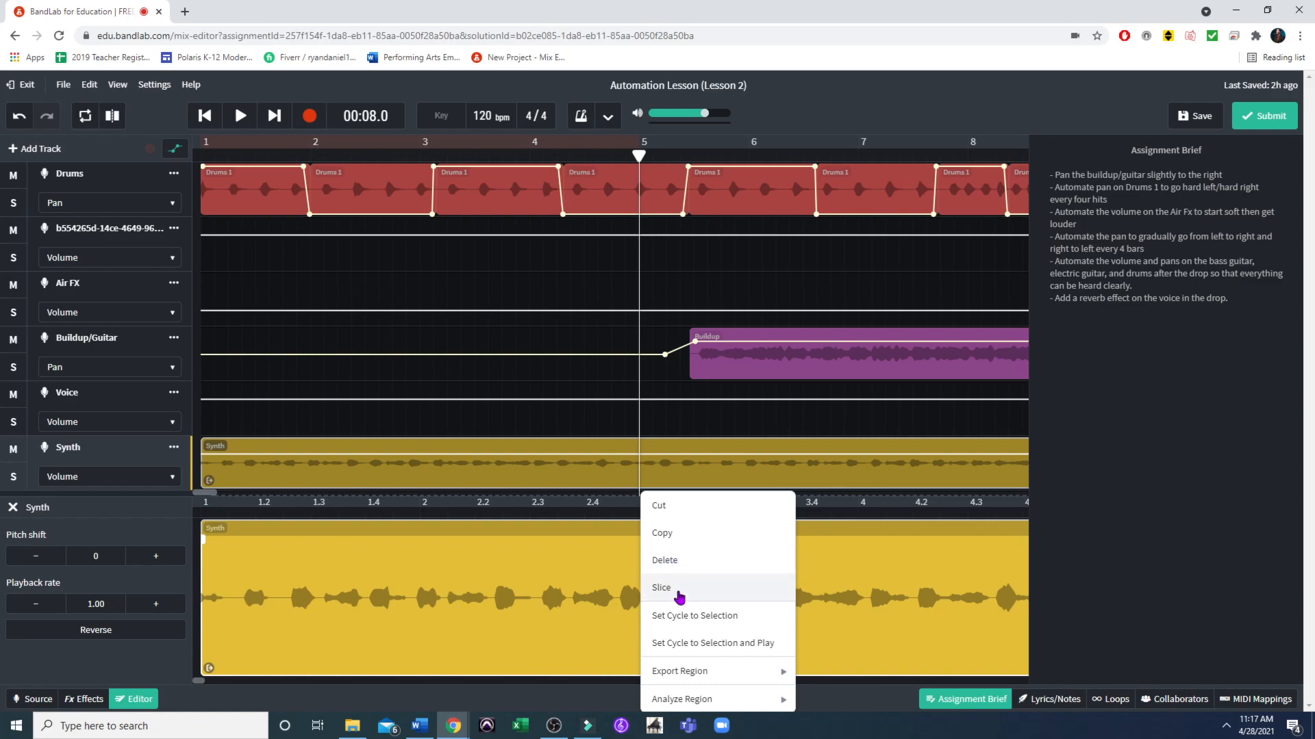
left_click(677, 590)
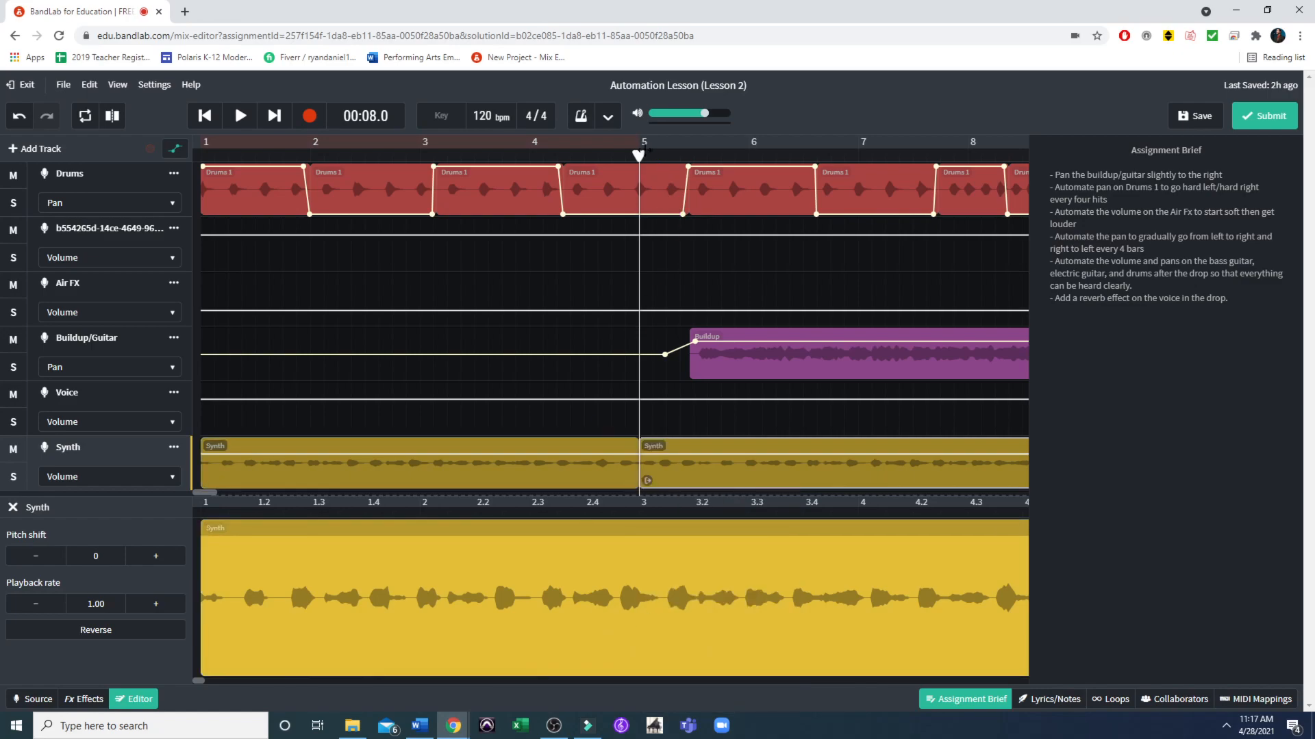
Examine where the second Synth region ends relative to bars 9 and 10, and return the playhead to the start.
left_click_drag(639, 155, 1069, 191)
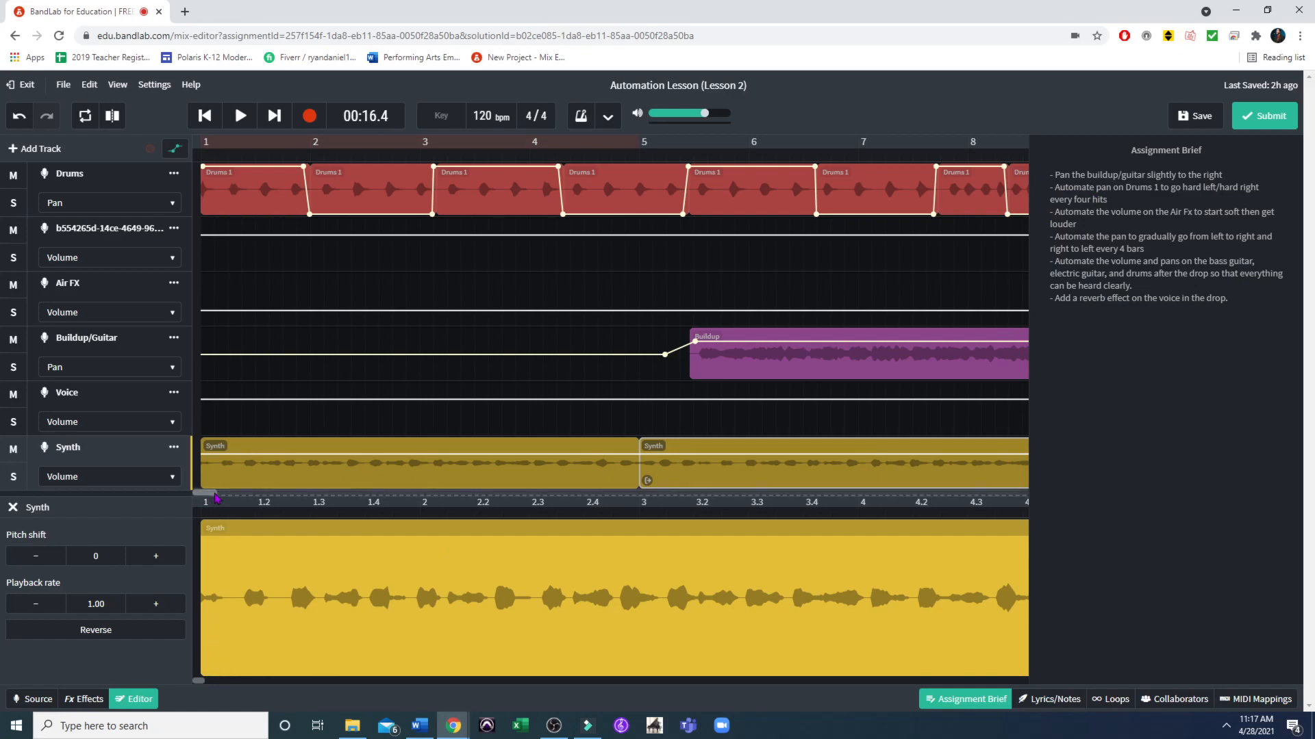
left_click_drag(211, 493, 228, 494)
left_click(609, 154)
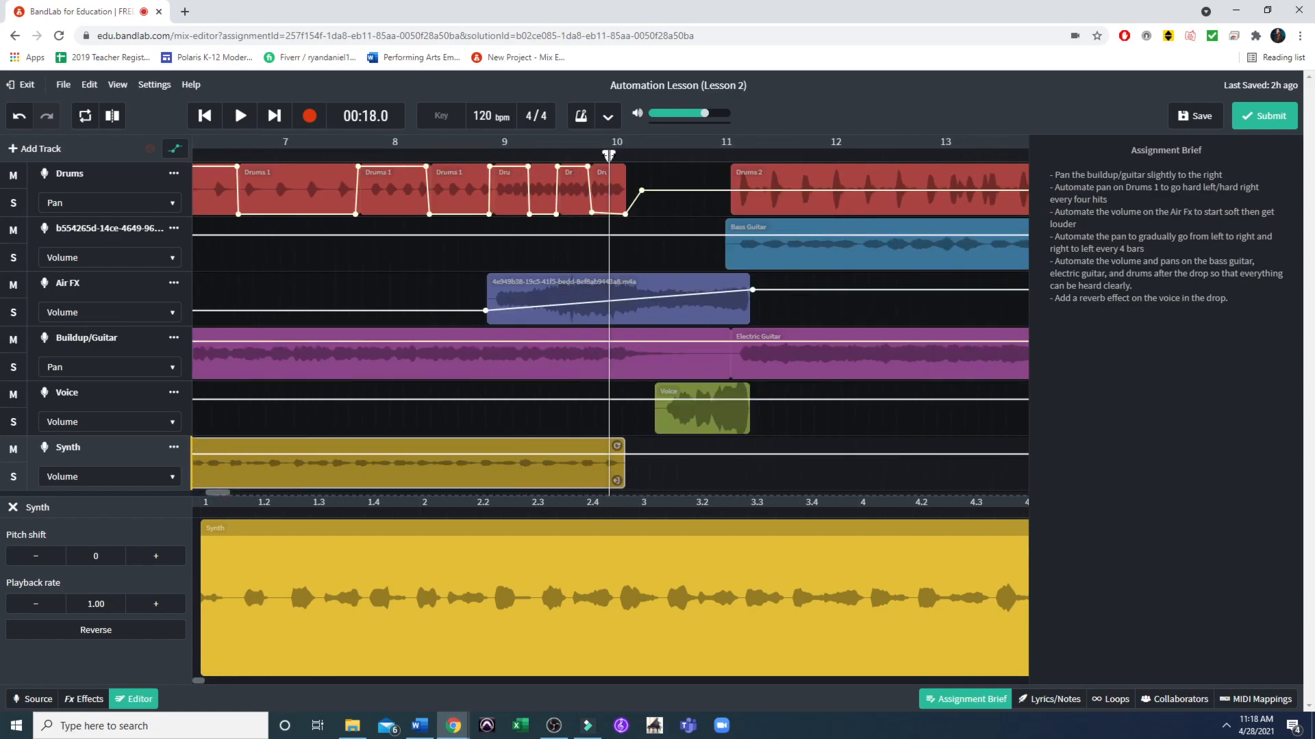
left_click_drag(586, 163, 202, 198)
left_click_drag(214, 496, 183, 494)
left_click_drag(734, 156, 200, 157)
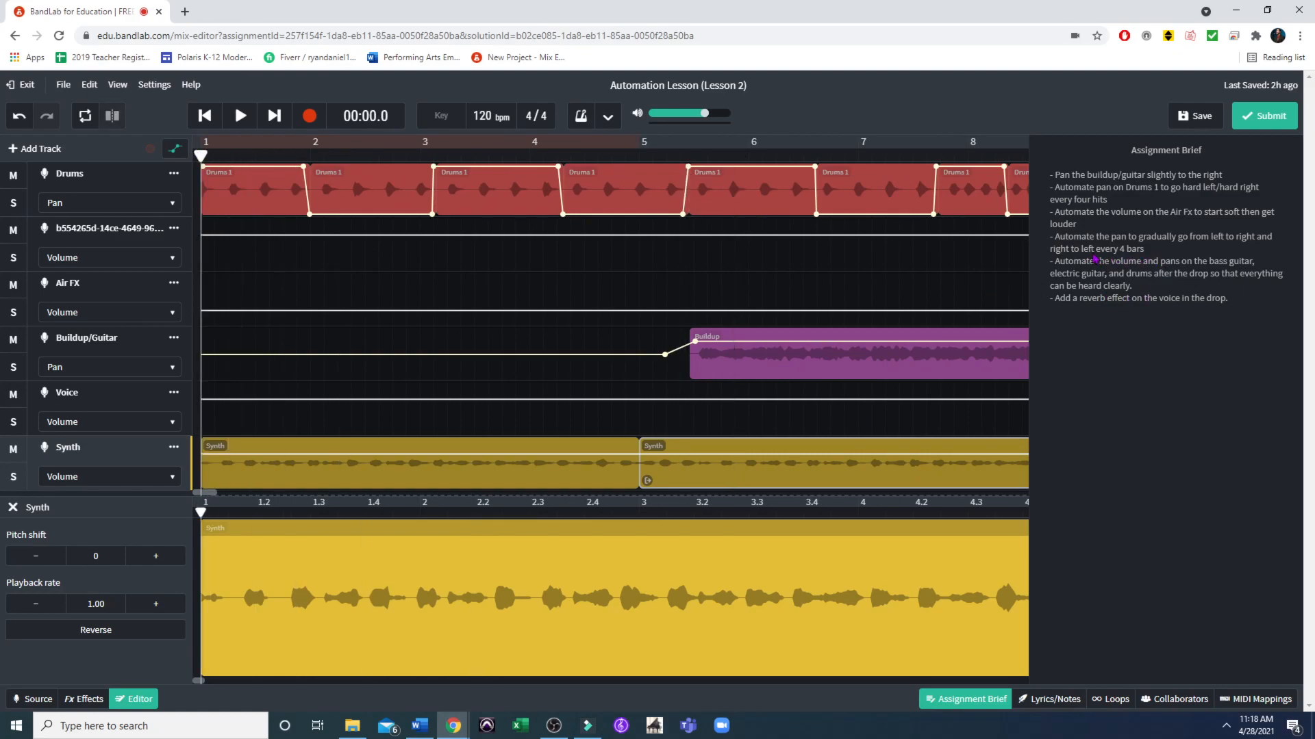
Switch the Synth automation lane to Pan and set the pan to -50 at the start of the region.
left_click(172, 472)
left_click(55, 502)
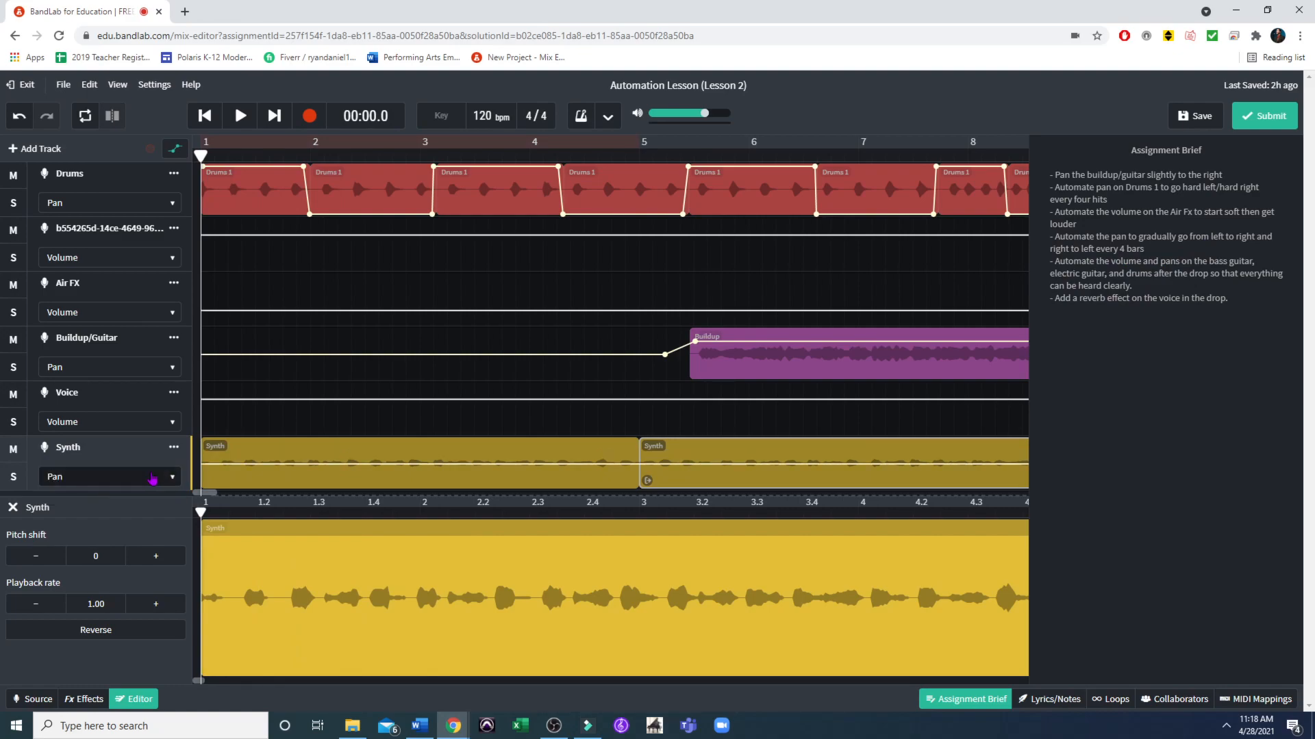
left_click_drag(228, 466, 197, 503)
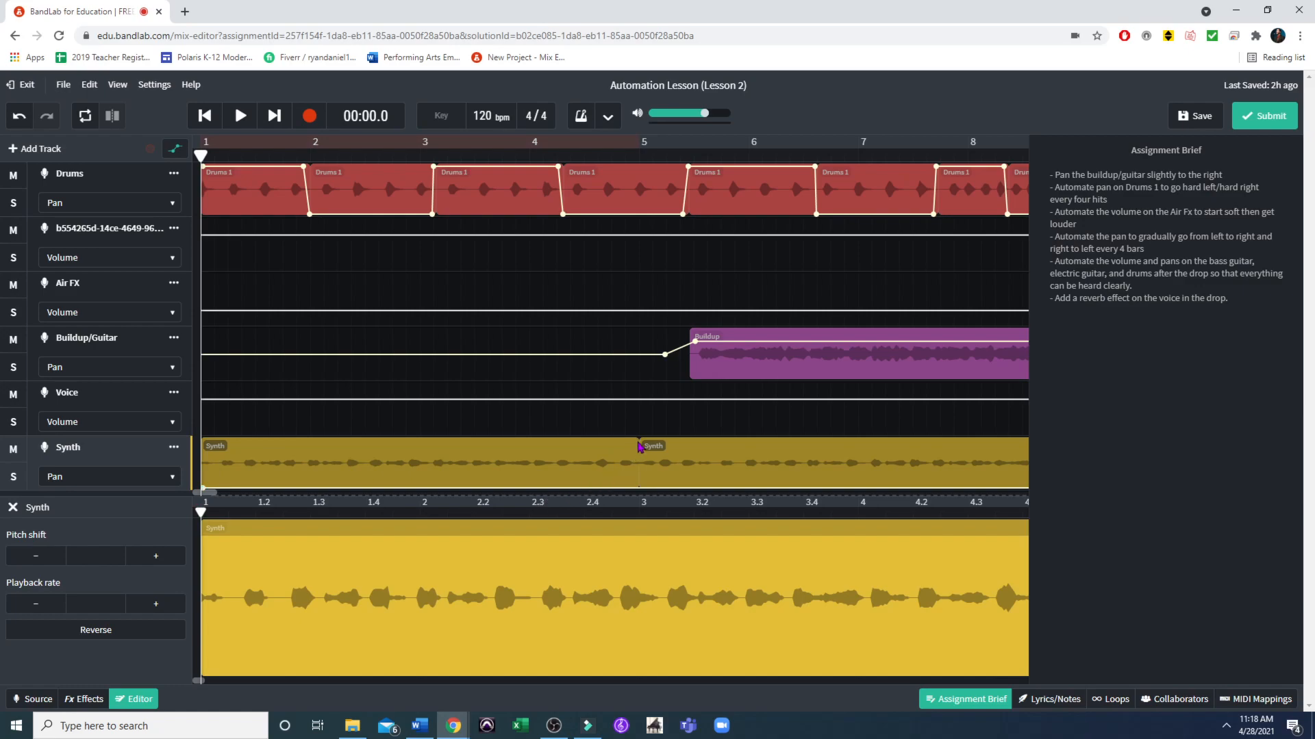
left_click(642, 492)
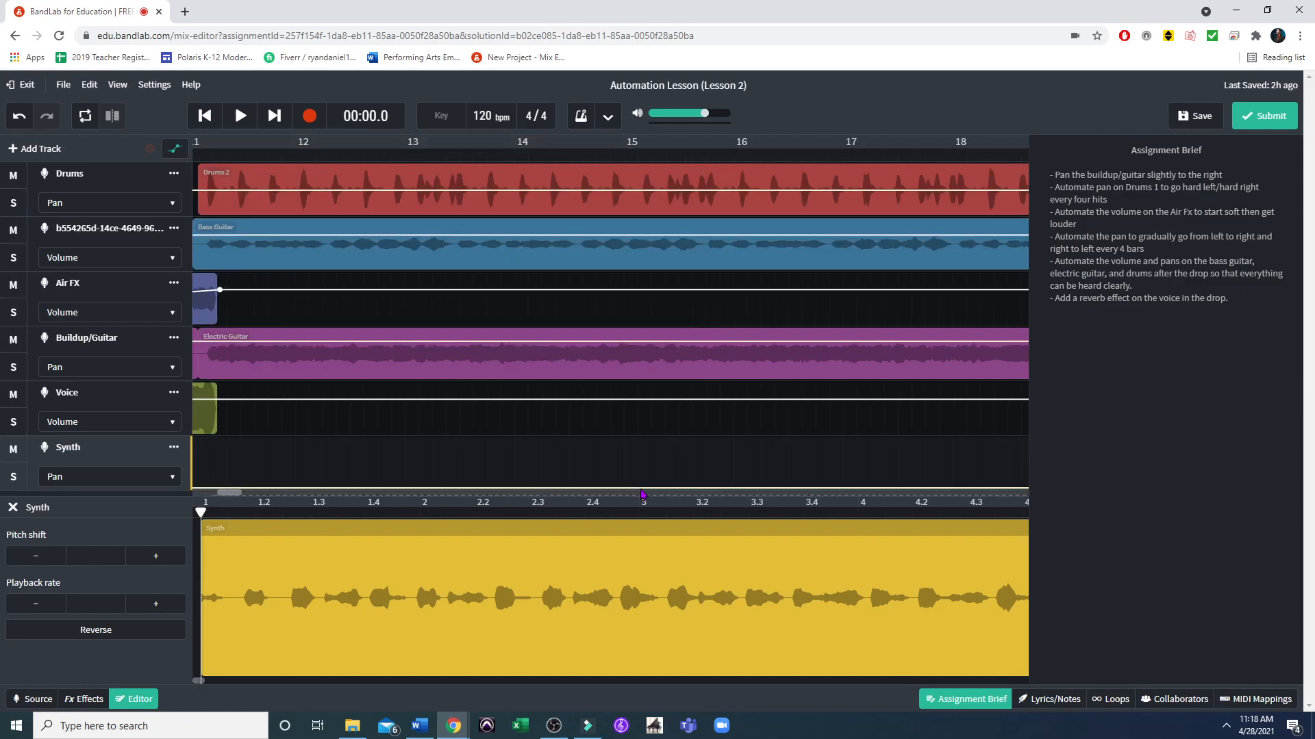
left_click_drag(227, 493, 199, 493)
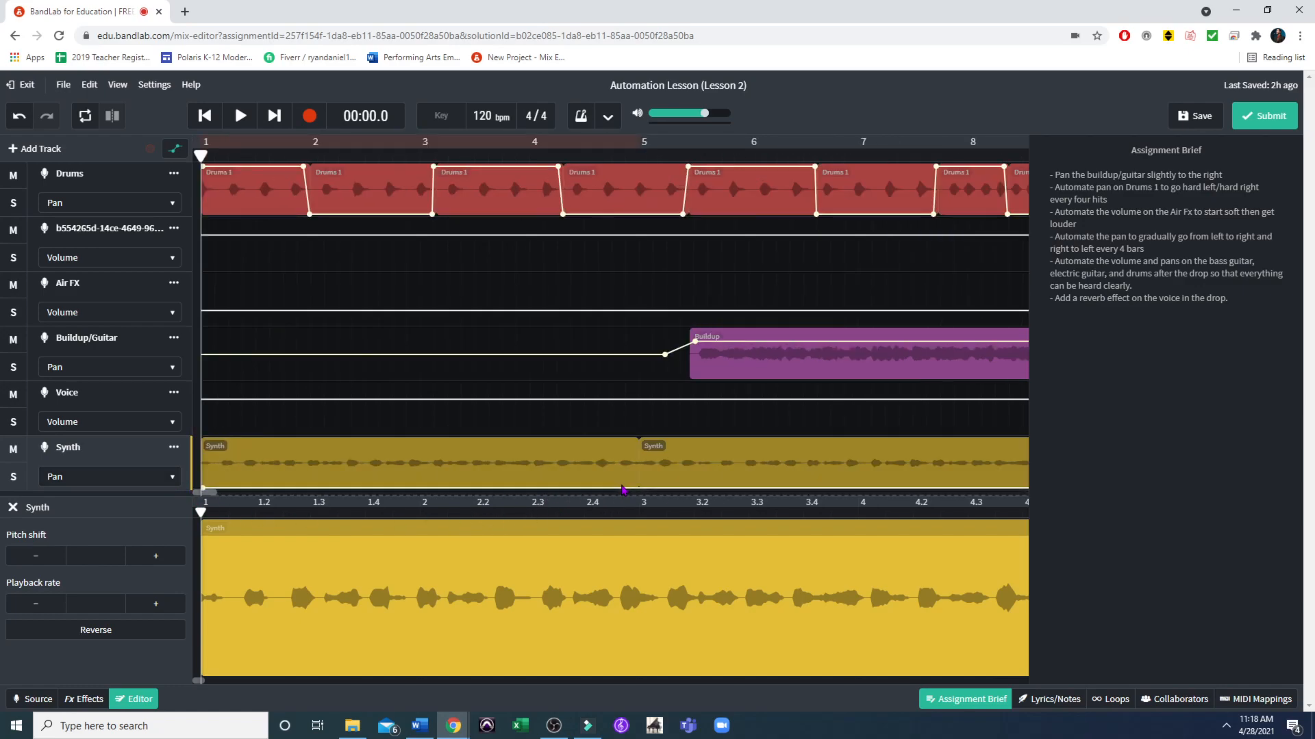
Ramp the Synth pan gradually up to +50 at the bar 5 slice and back down to -50 at the end of the second region.
left_click_drag(635, 492, 639, 444)
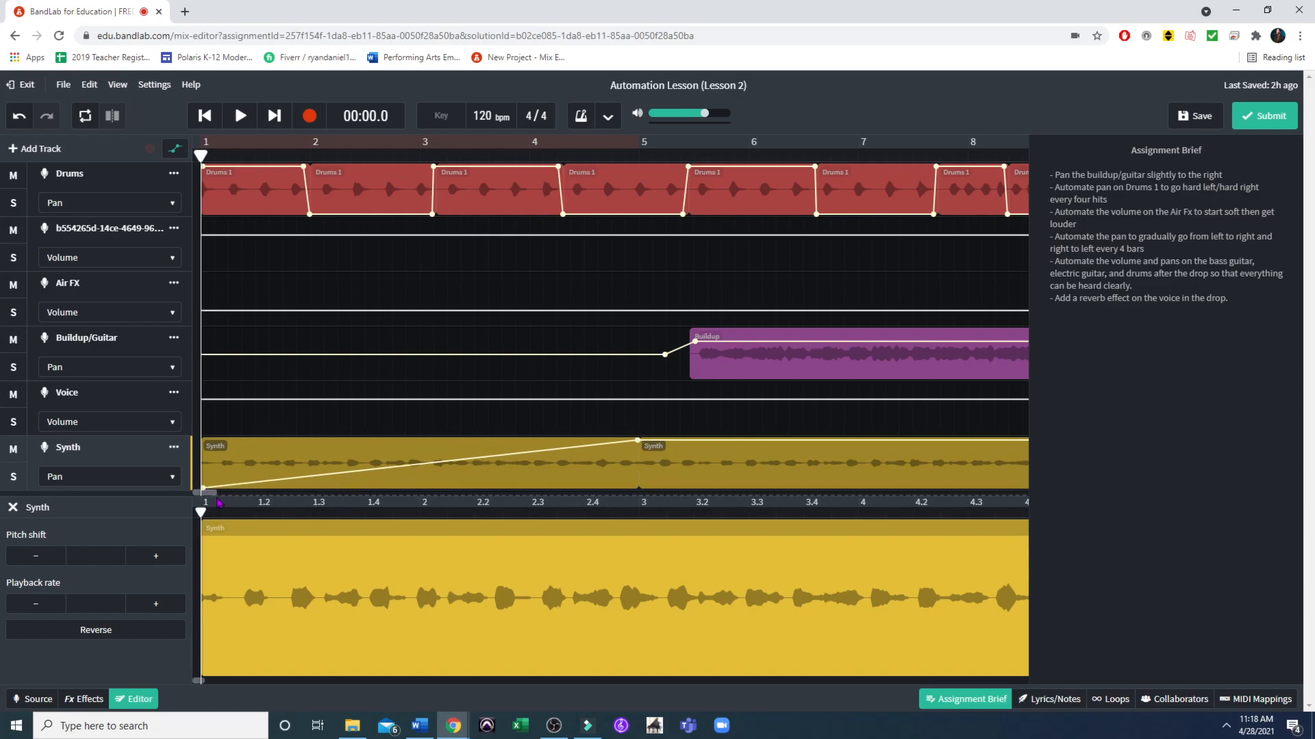
left_click_drag(211, 493, 217, 494)
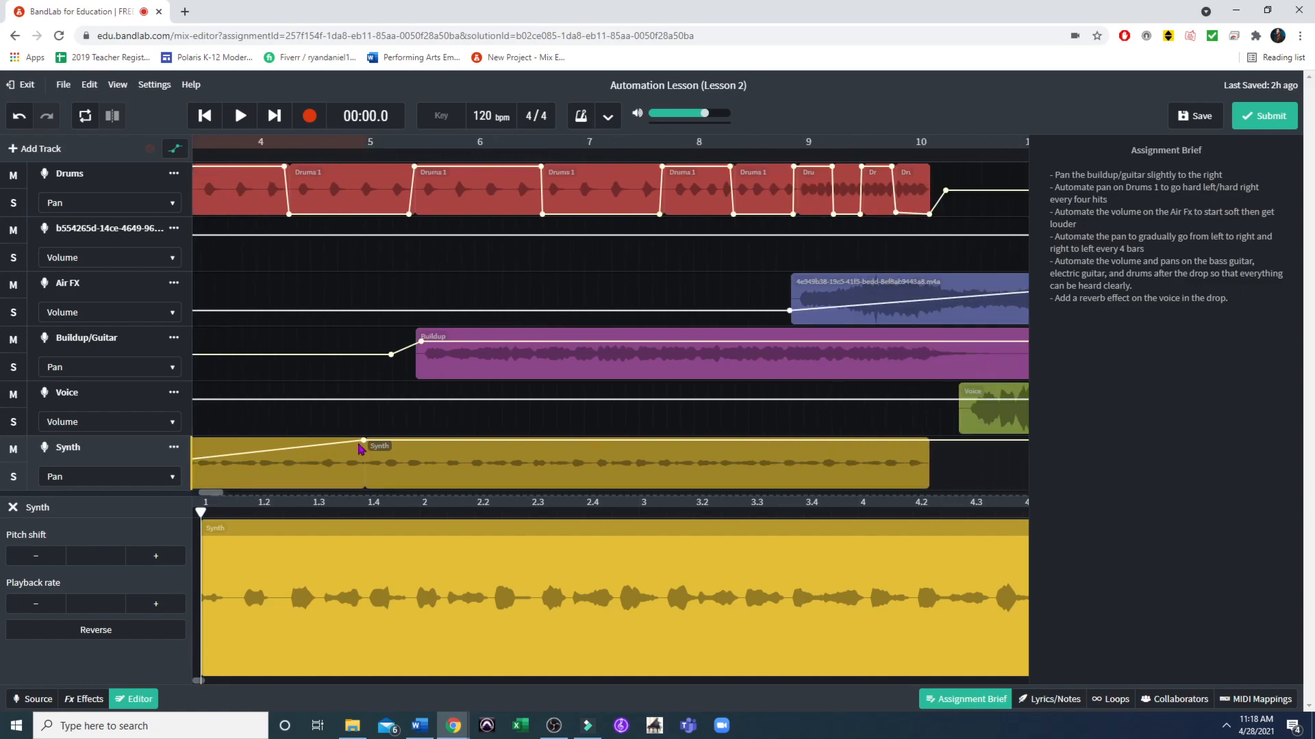
scroll(397, 452, "right", 5)
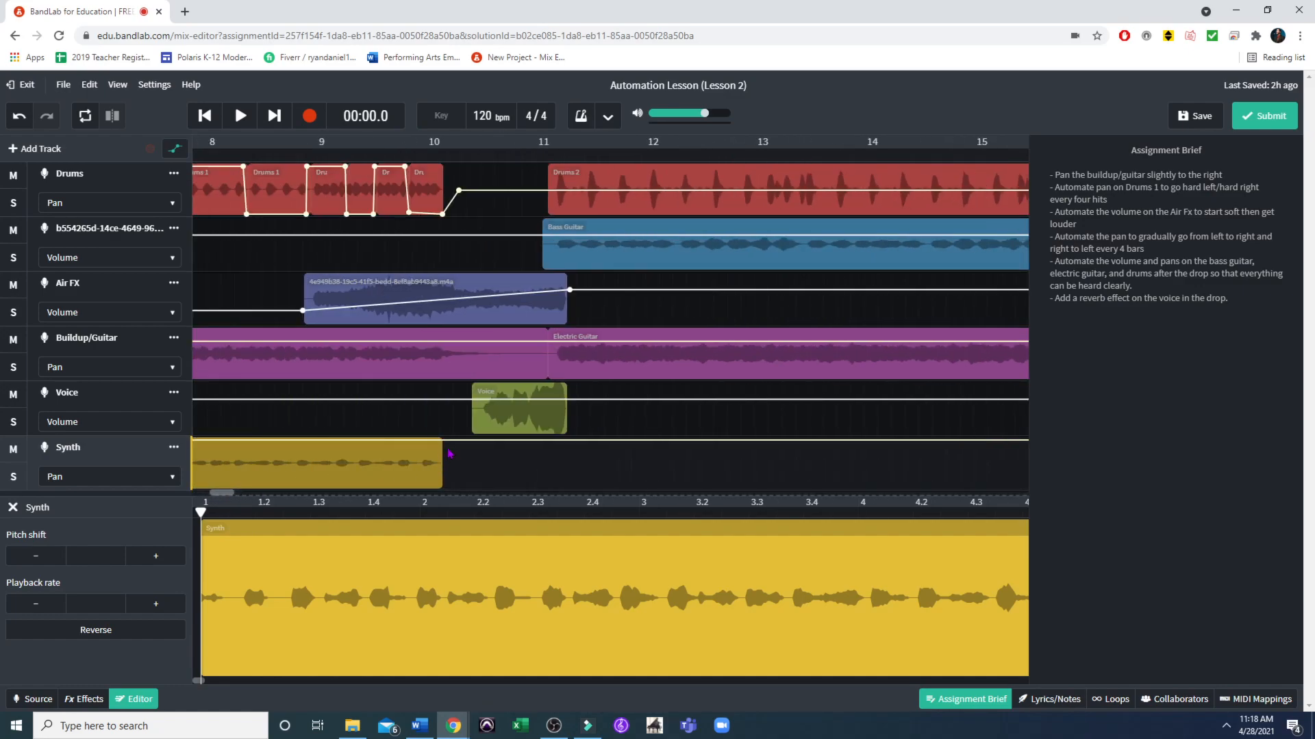
left_click_drag(447, 445, 441, 496)
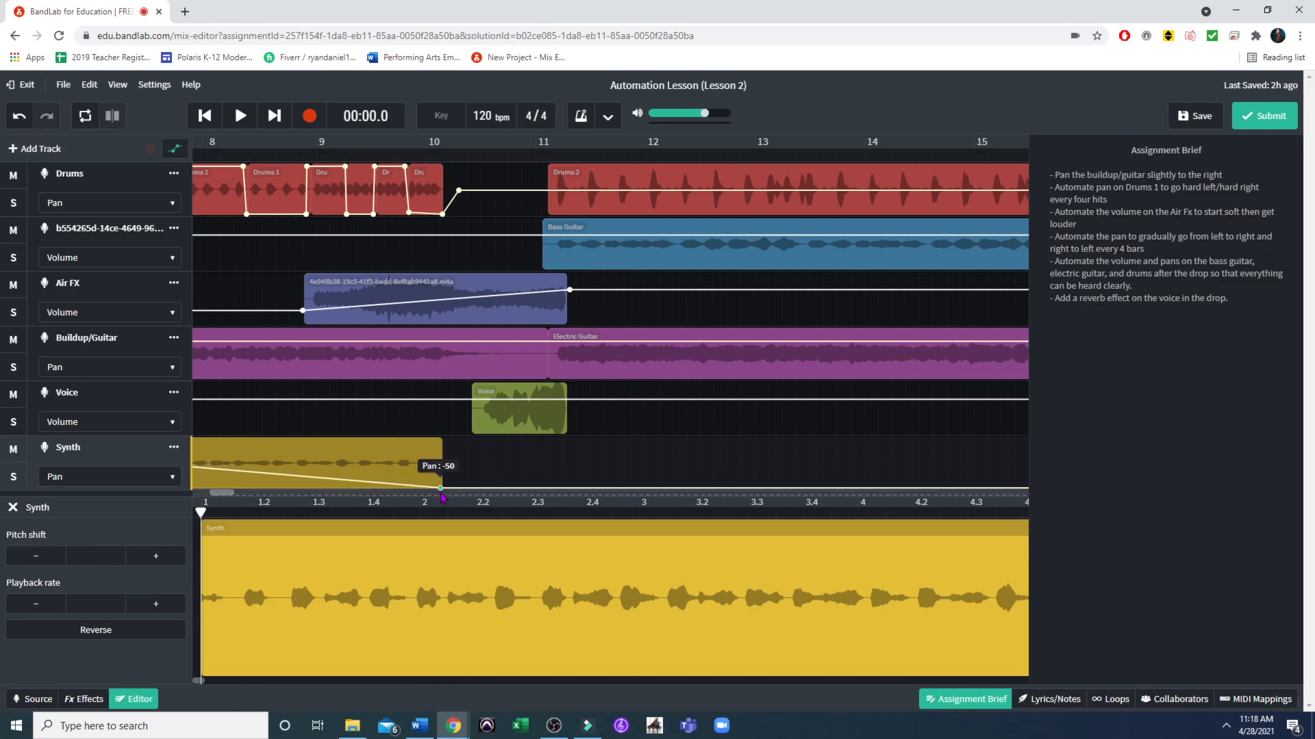
Play the mix from the start into Drums 2 to hear the Synth panning, and bring the opening bars back into view.
left_click(204, 116)
left_click(241, 118)
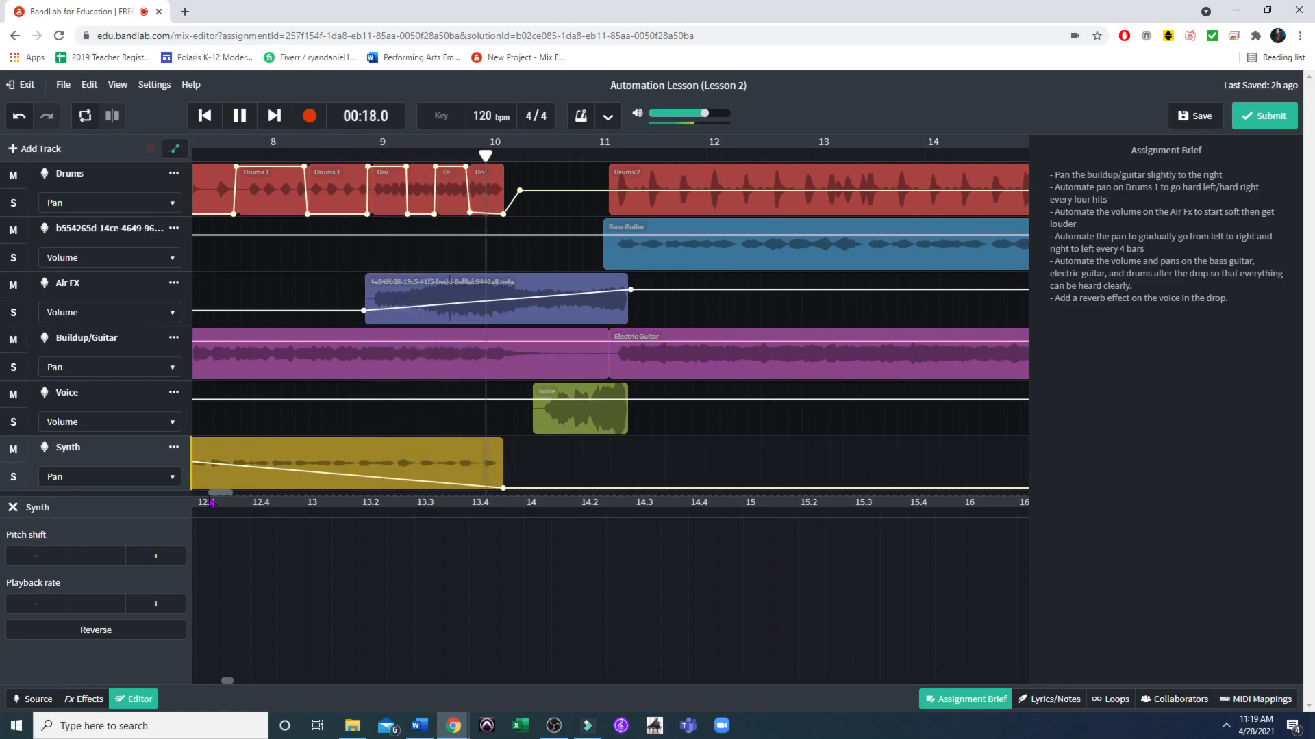
left_click(240, 116)
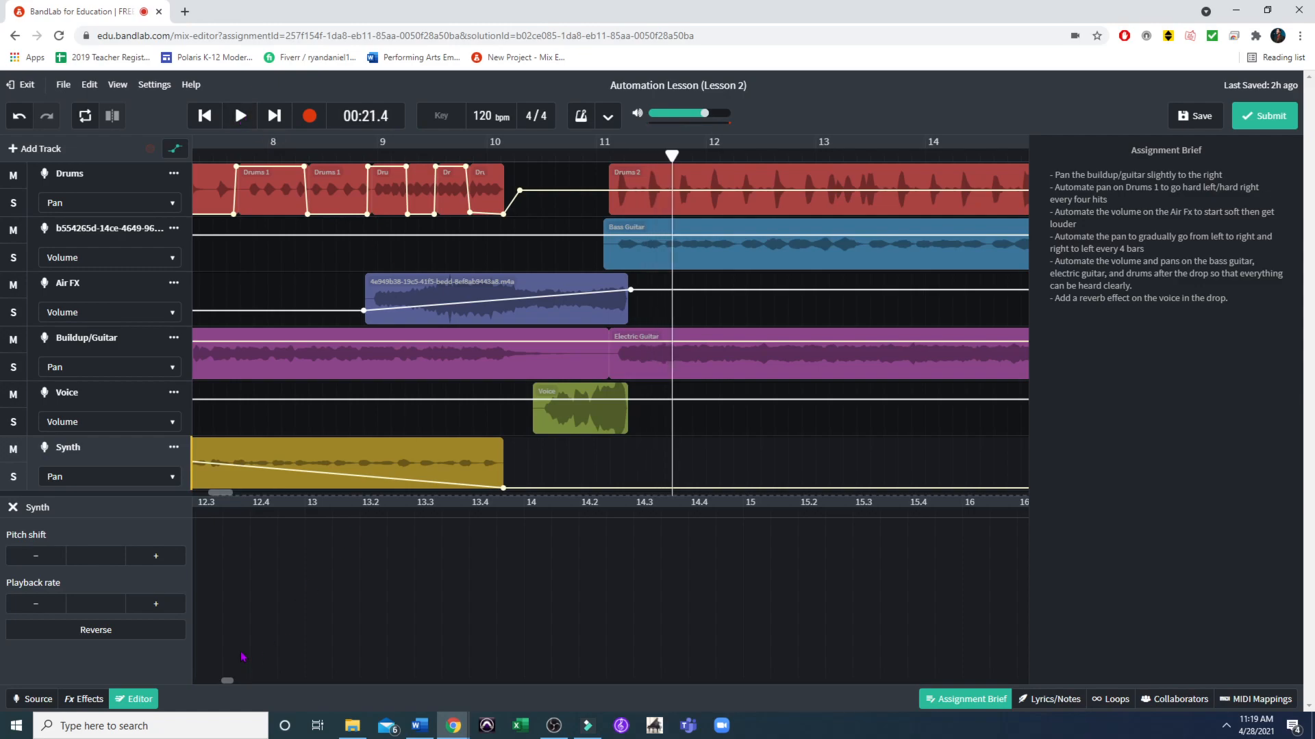
left_click_drag(217, 493, 195, 497)
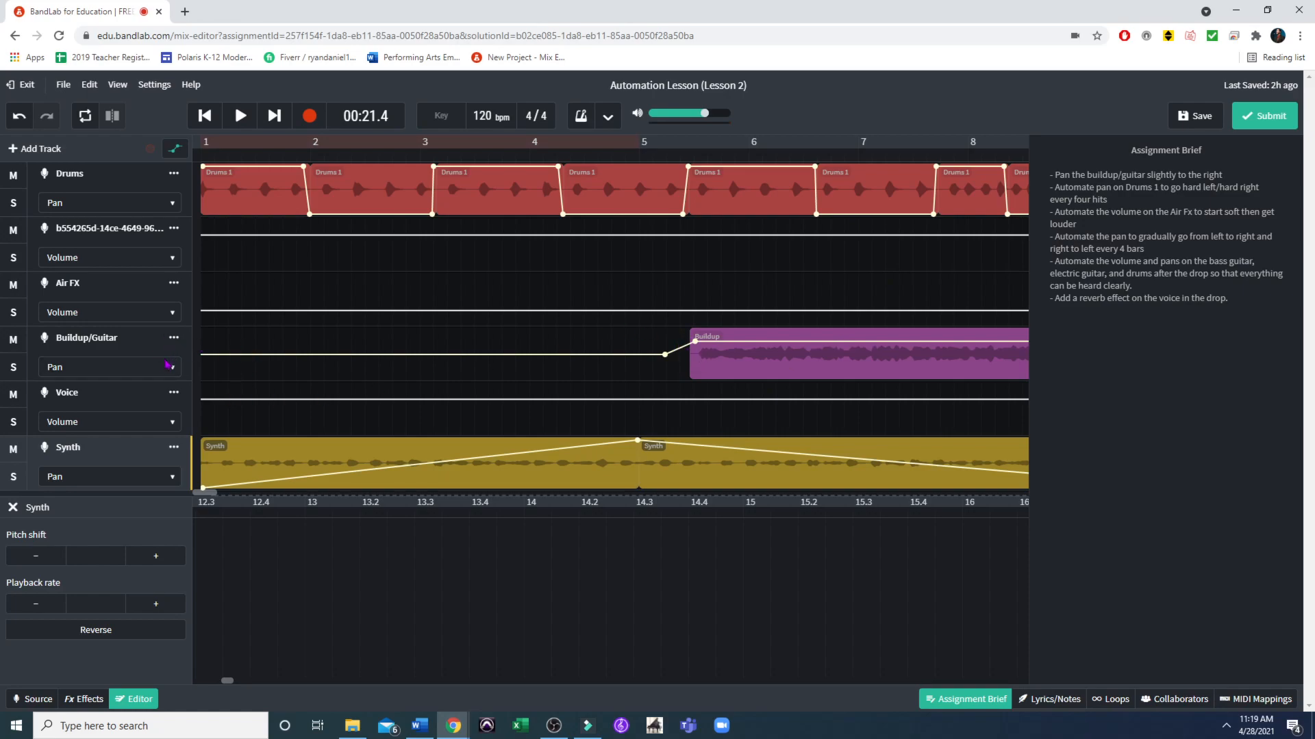
Play the mix from bar 5 to hear how the Buildup region enters against the drums and synth.
left_click(641, 161)
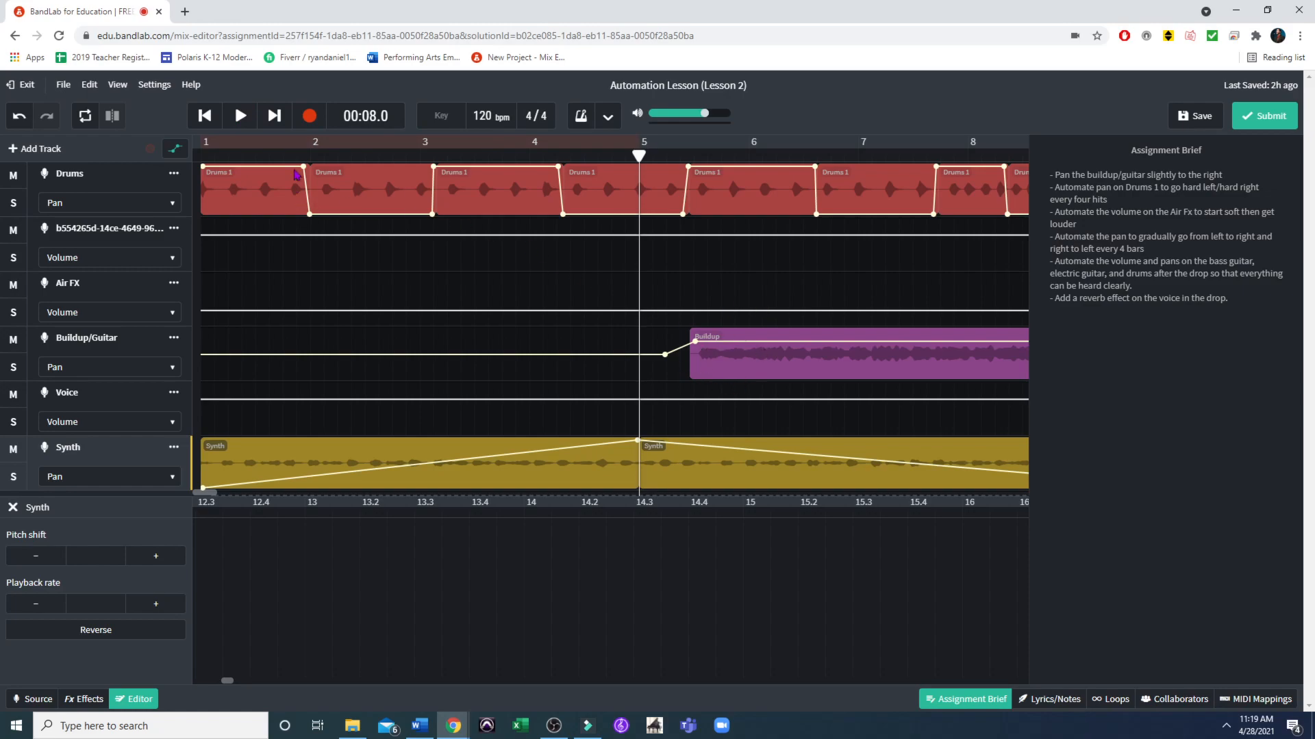
left_click(240, 116)
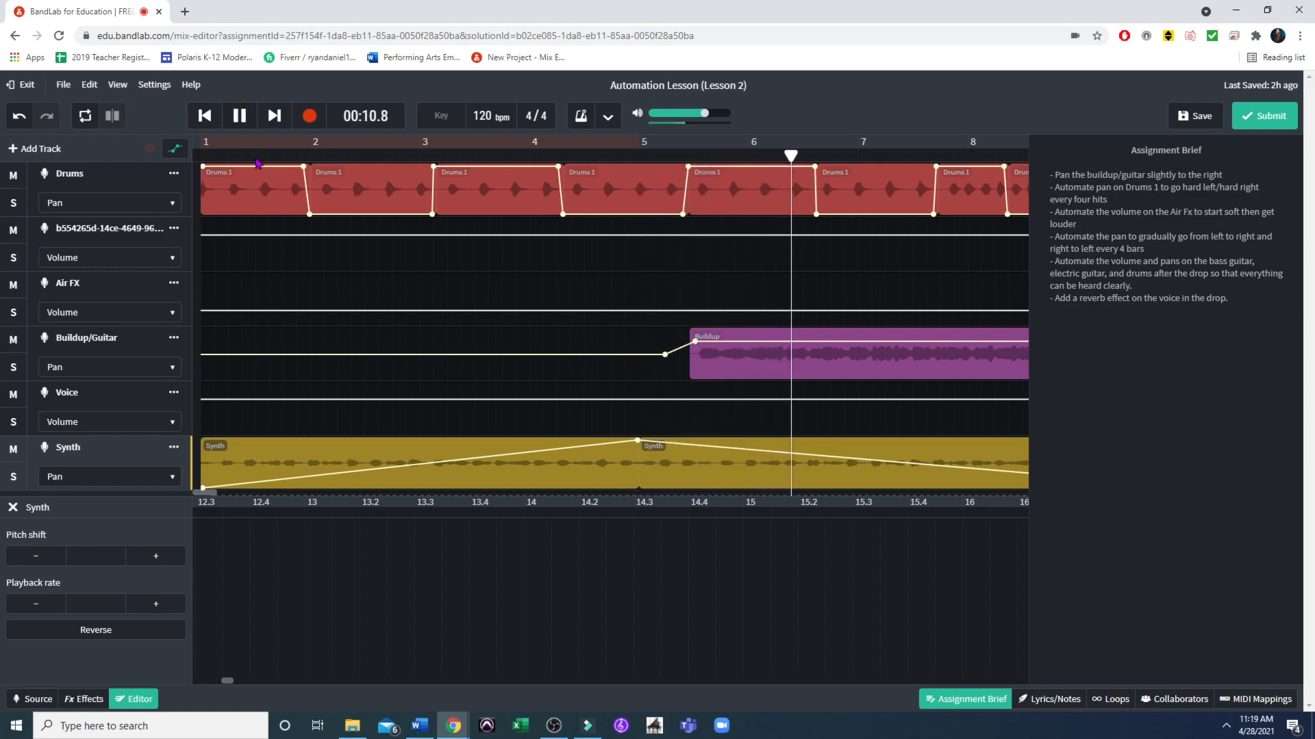
left_click(240, 116)
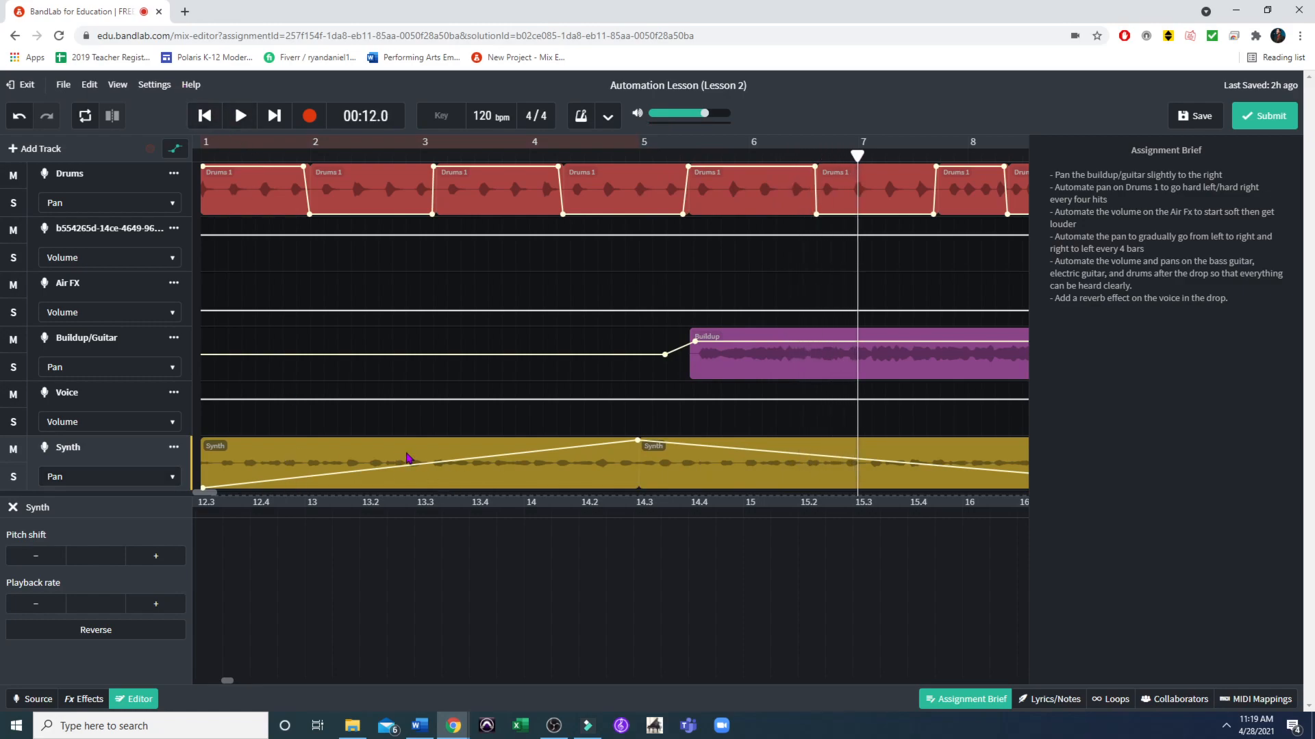
Switch the Buildup/Guitar automation lane to Volume and lower it to -3.1 dB just before the Buildup region starts.
left_click(95, 370)
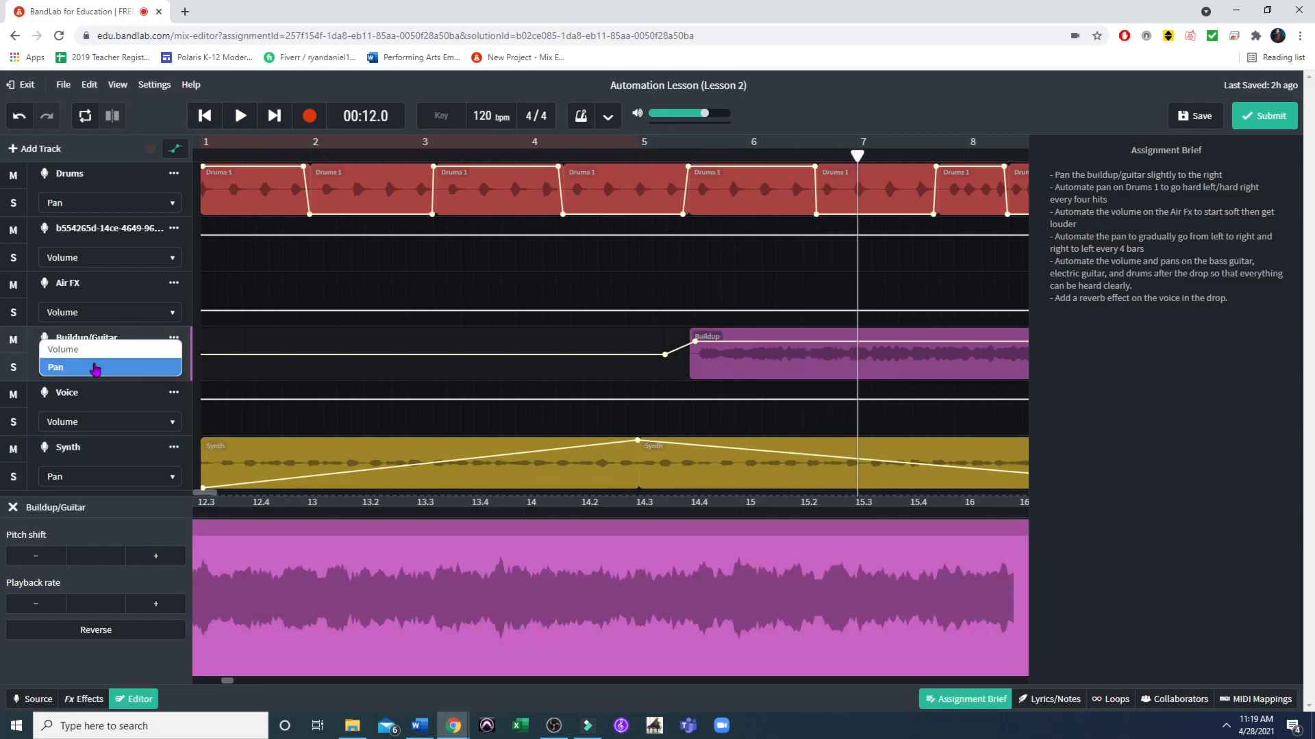
left_click(72, 355)
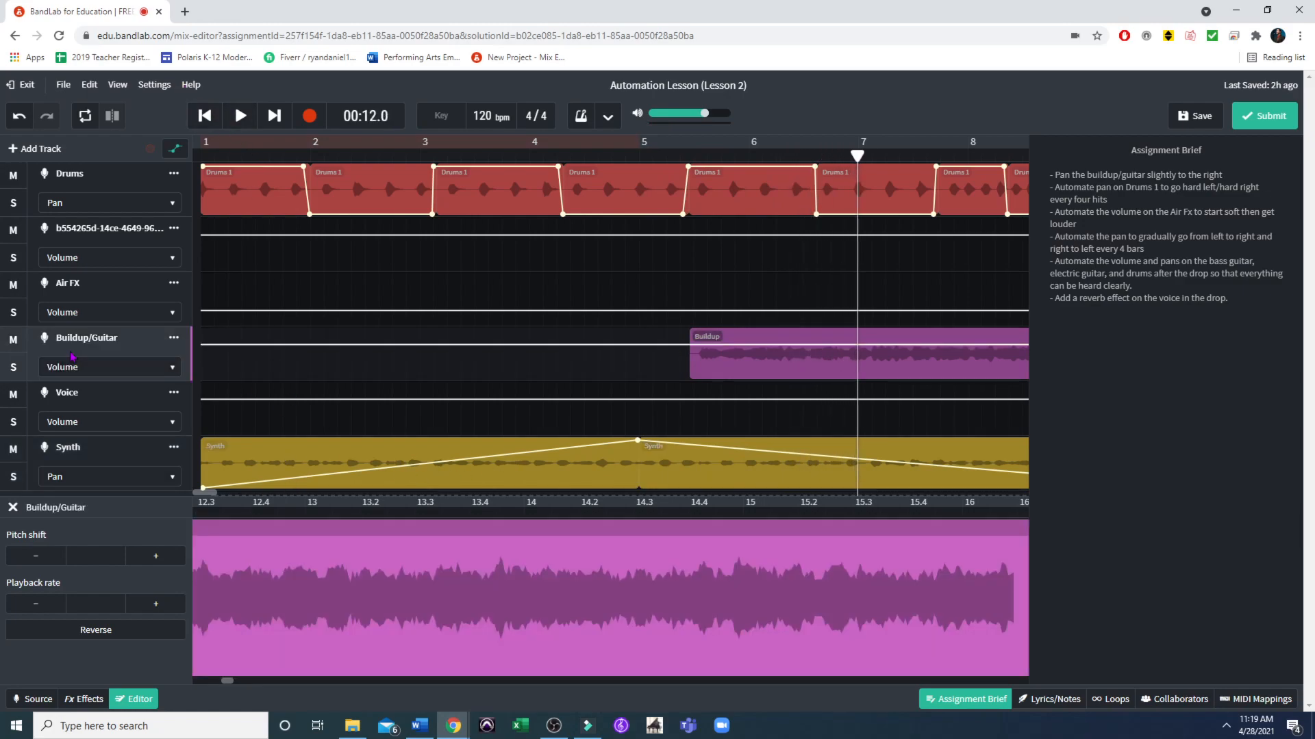
left_click(665, 344)
left_click_drag(683, 349, 683, 352)
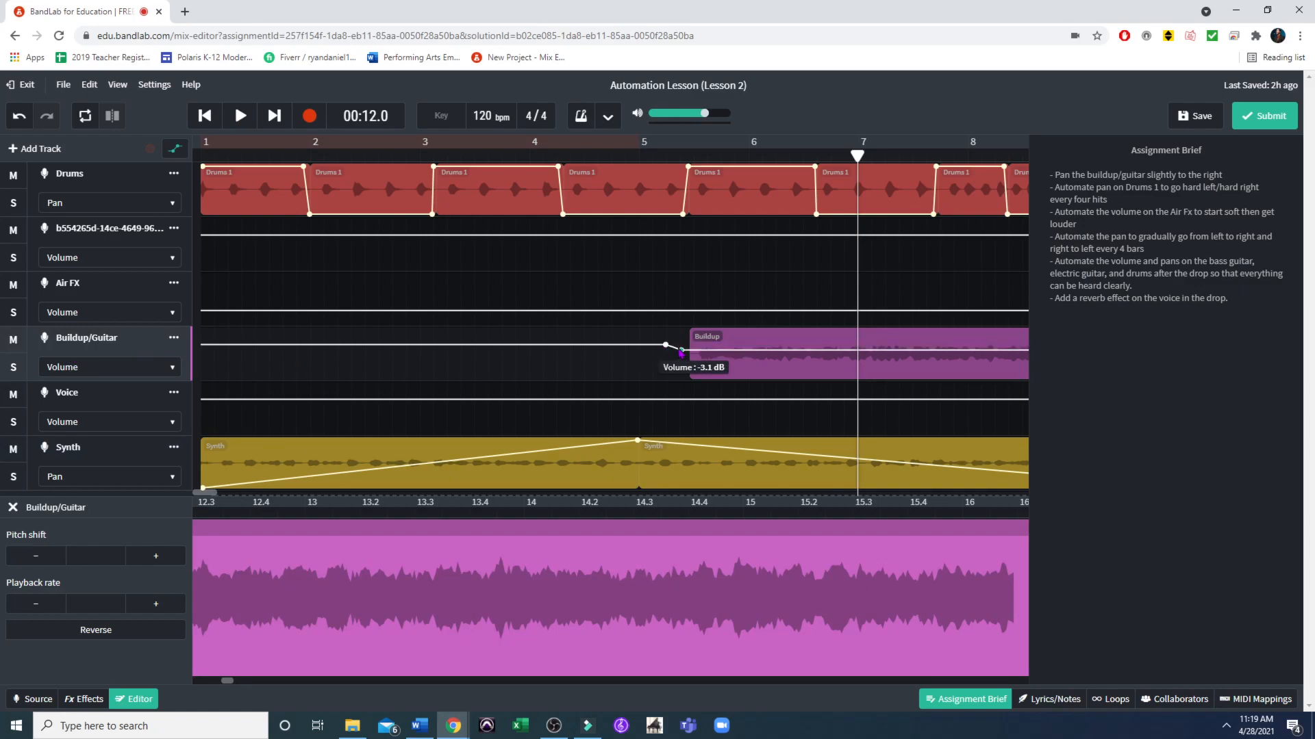
Play from bar 5 through the drop to check the lowered Buildup/Guitar volume, and bring the opening bars back into view.
left_click(643, 166)
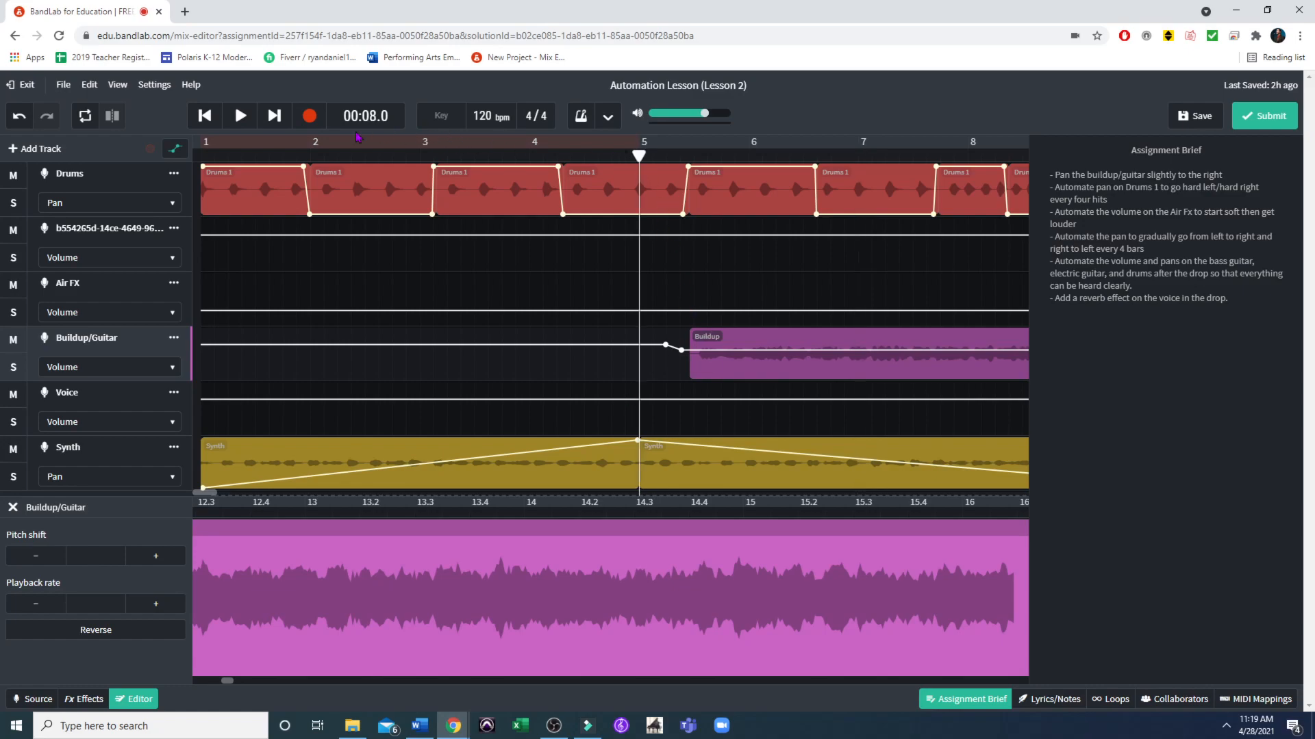
left_click(239, 116)
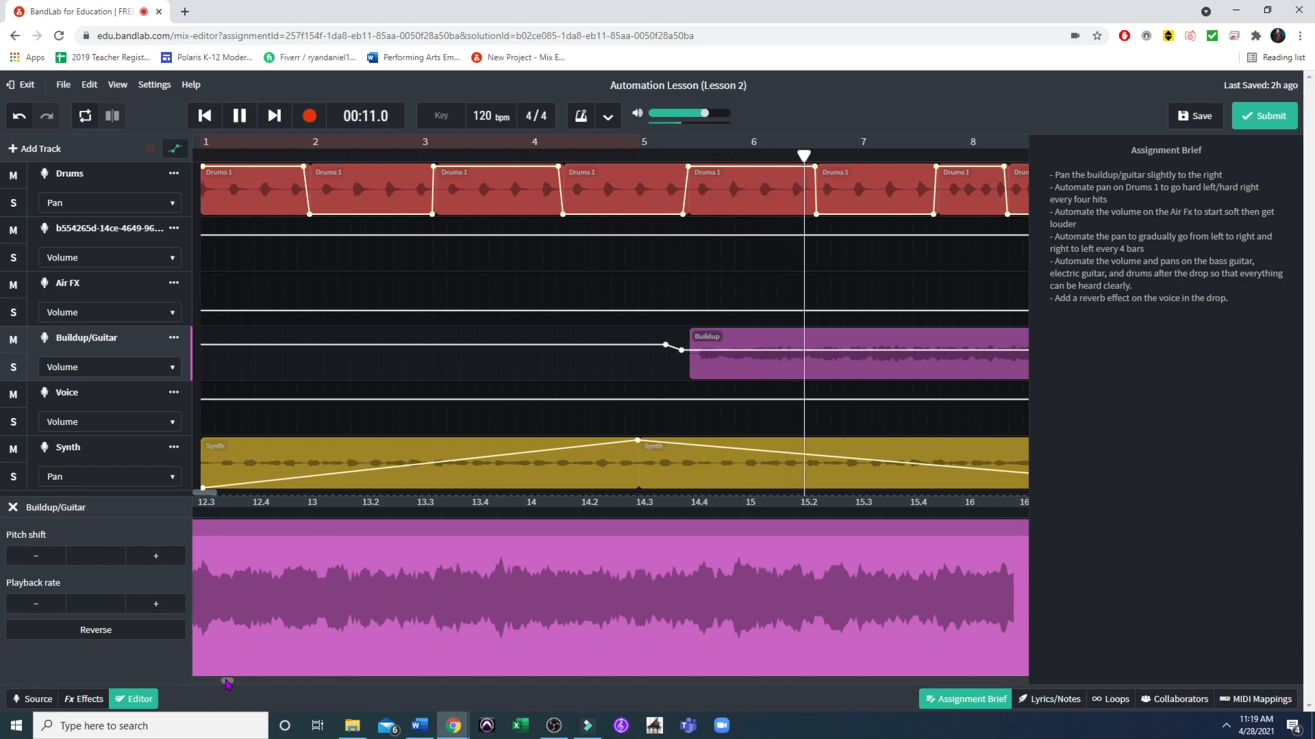
left_click_drag(228, 681, 237, 682)
left_click_drag(199, 495, 208, 498)
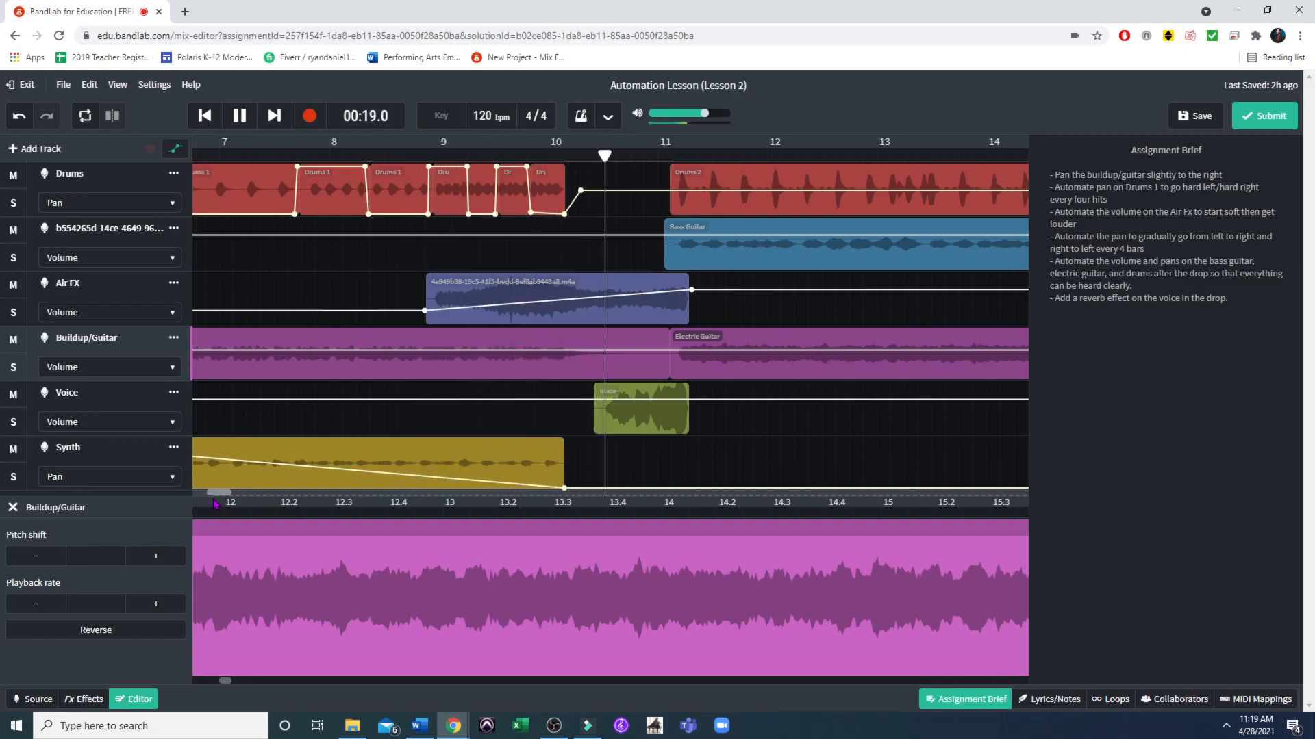
left_click(240, 115)
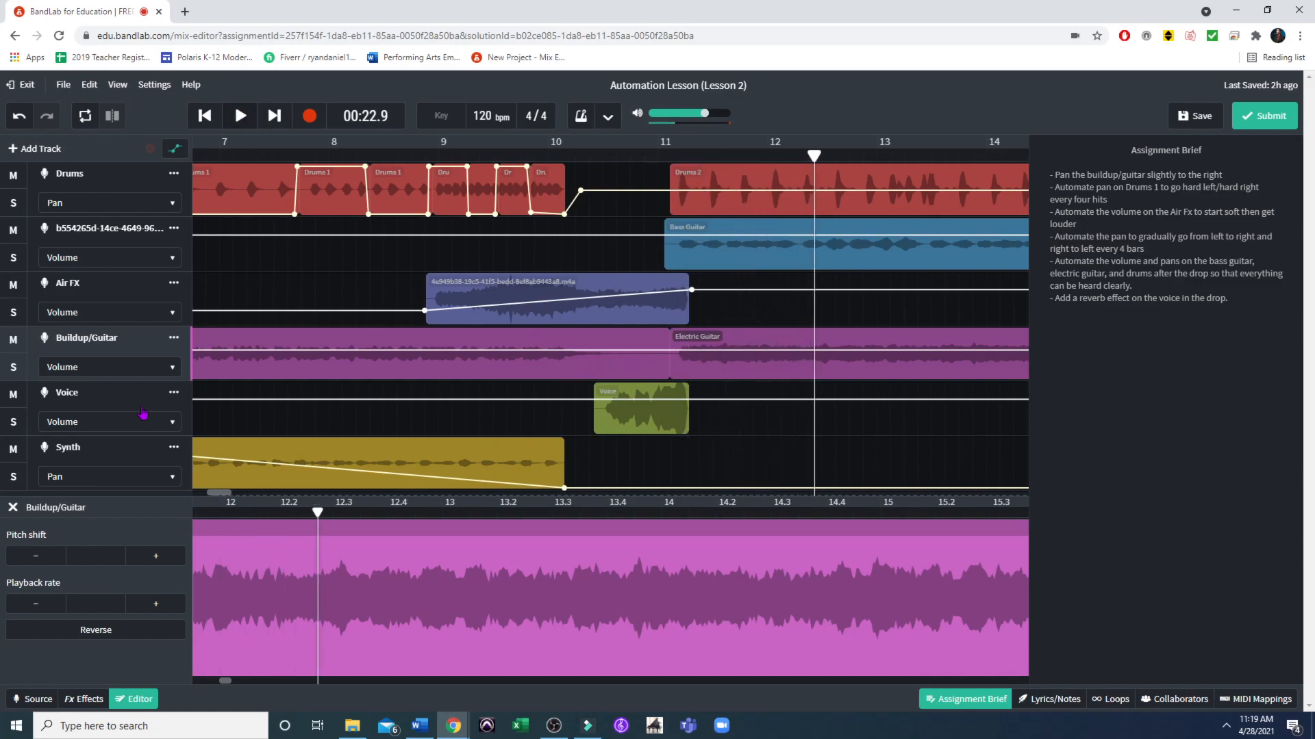
left_click_drag(223, 493, 215, 498)
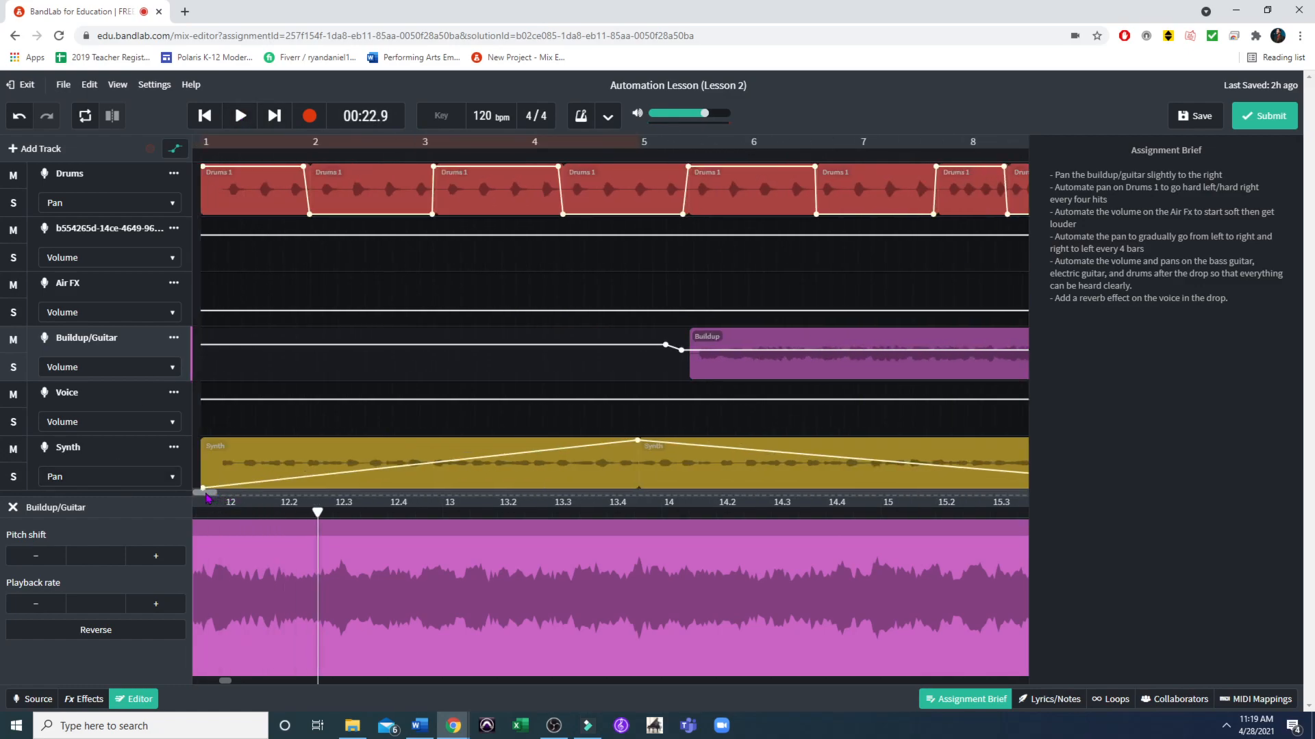
Switch the Synth automation lane to Volume and raise the level slightly from the start of the first region.
left_click(110, 477)
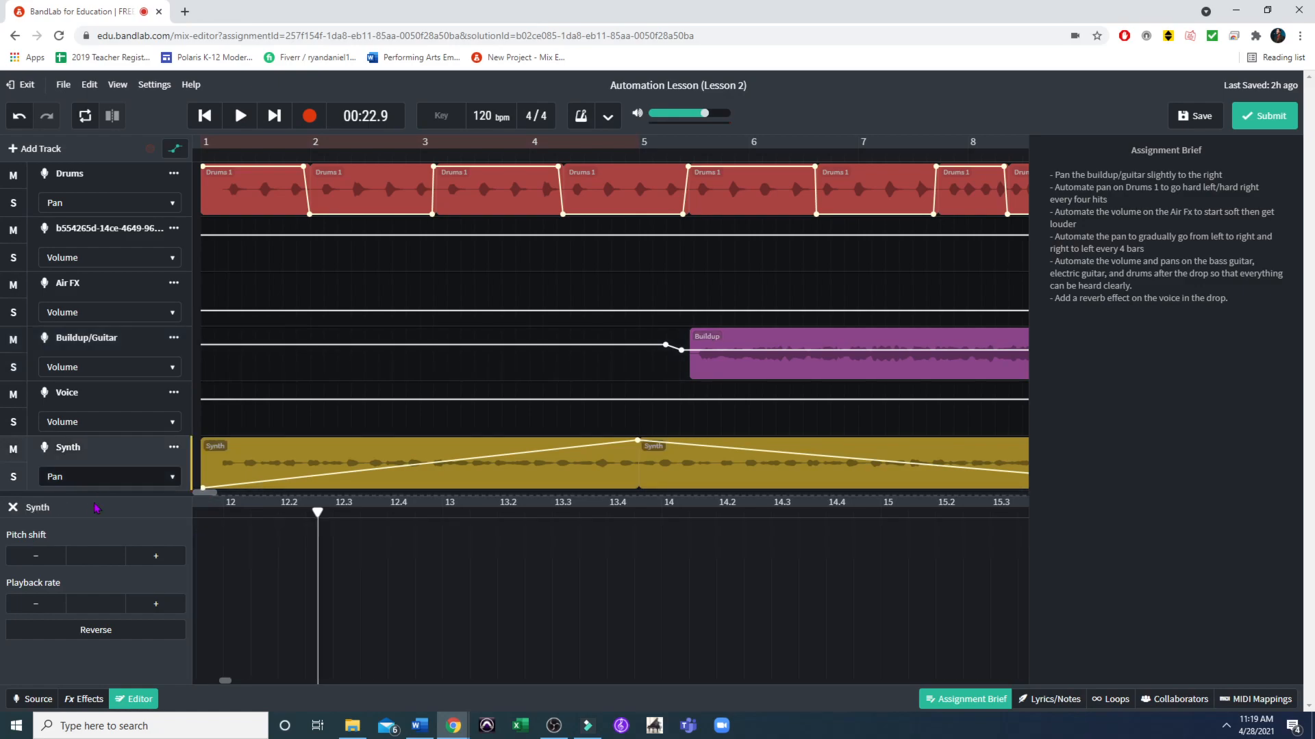
left_click(76, 465)
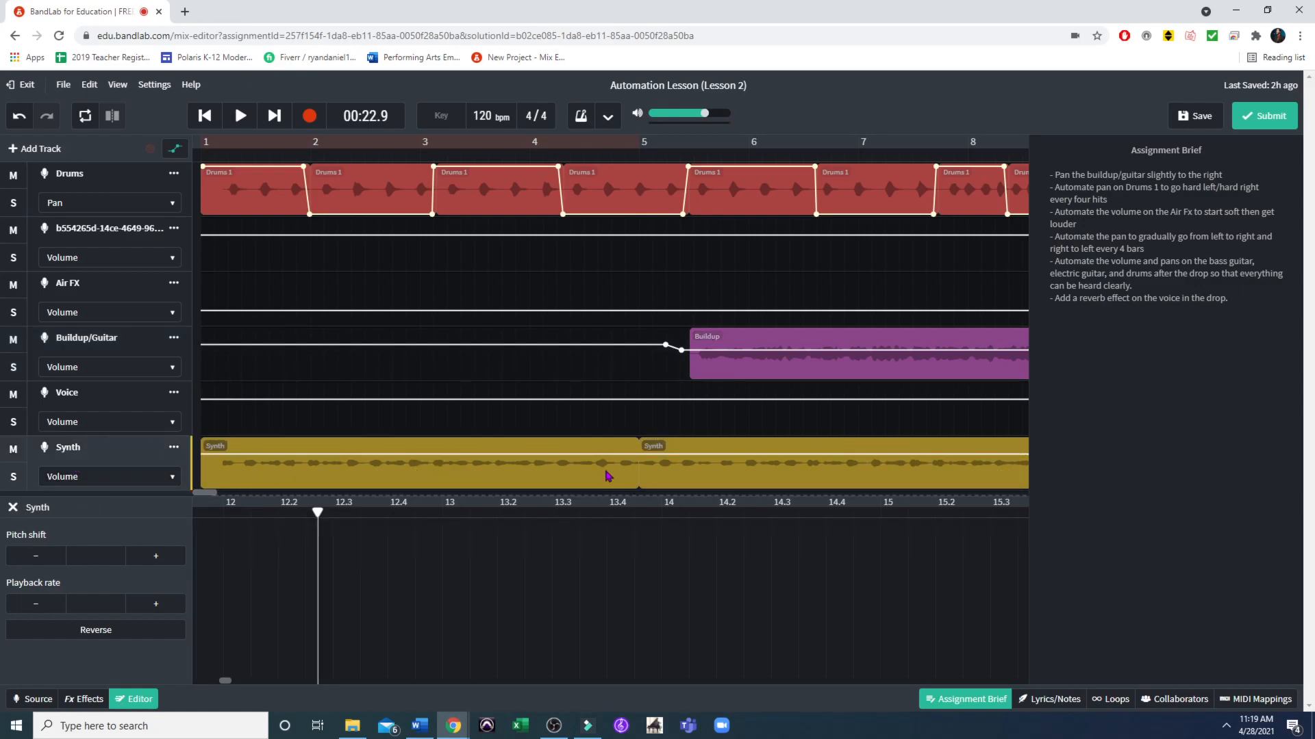
left_click(200, 455)
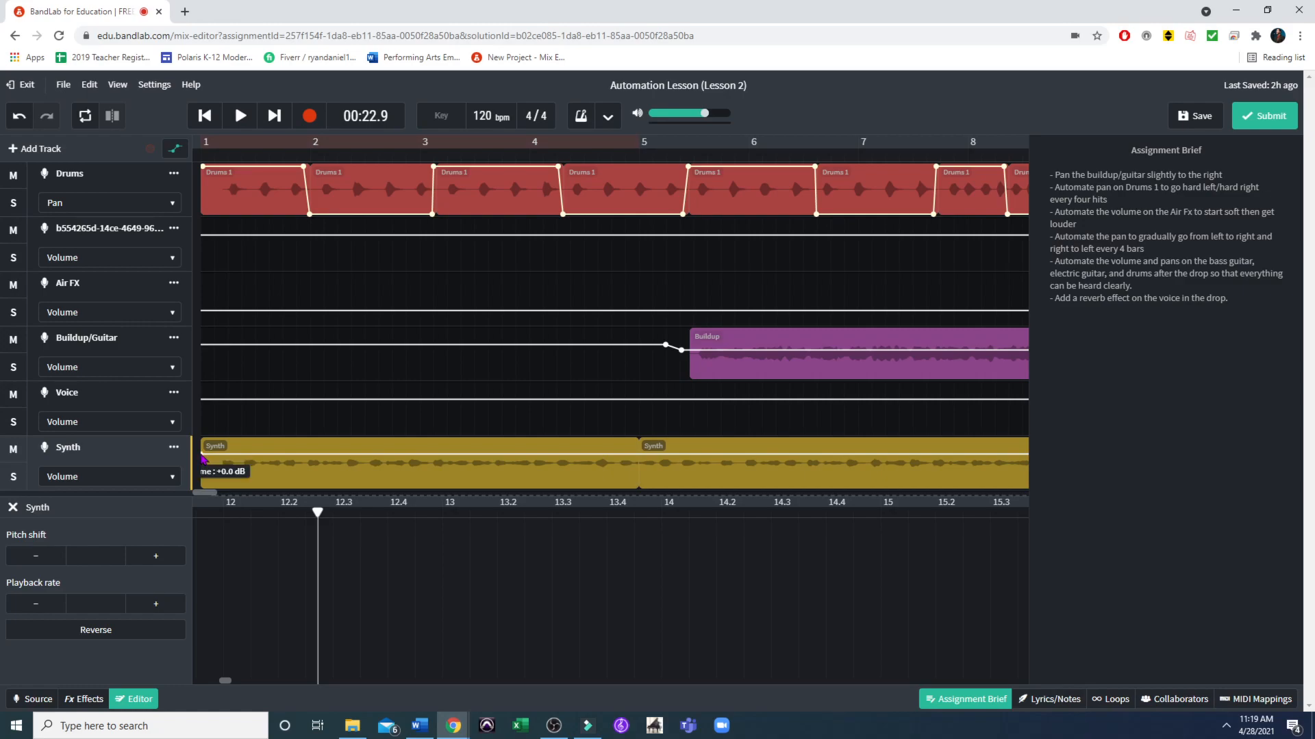
left_click_drag(202, 457, 196, 452)
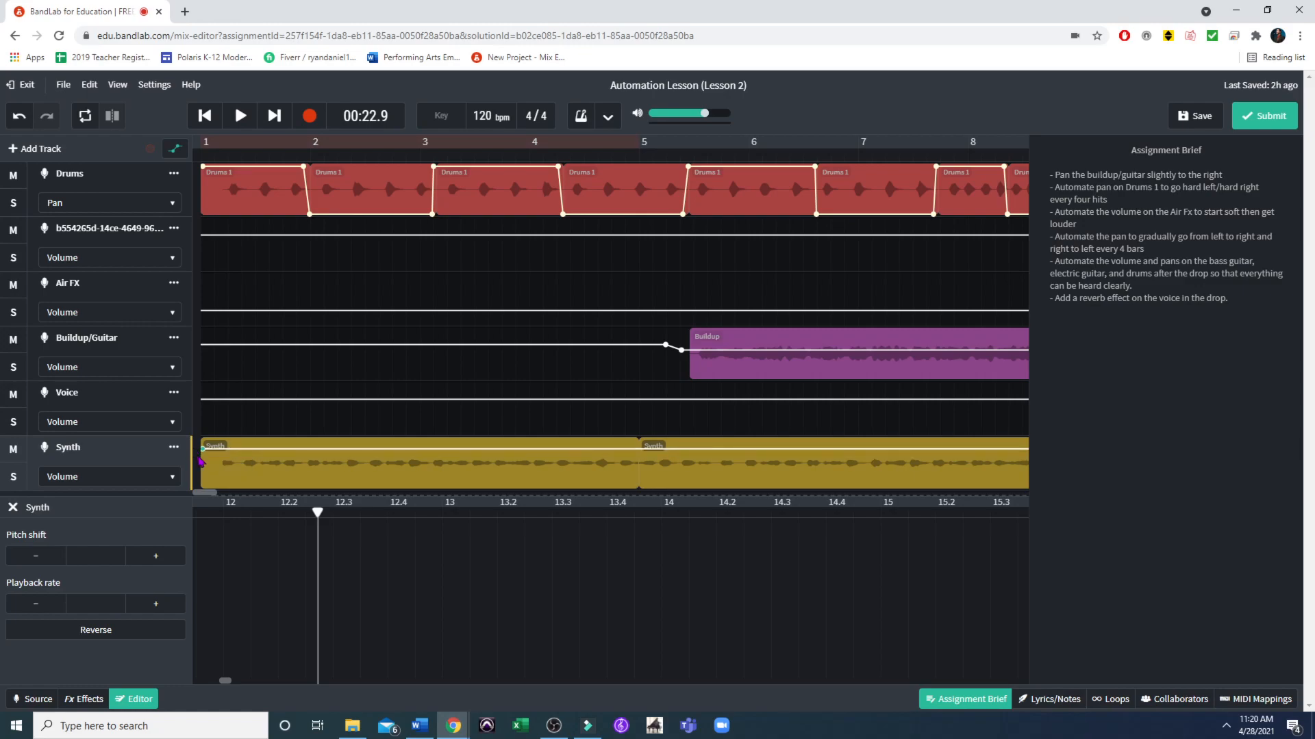
Play the mix from the start into the drop to check the Synth level, and hide the automation lanes.
left_click(201, 155)
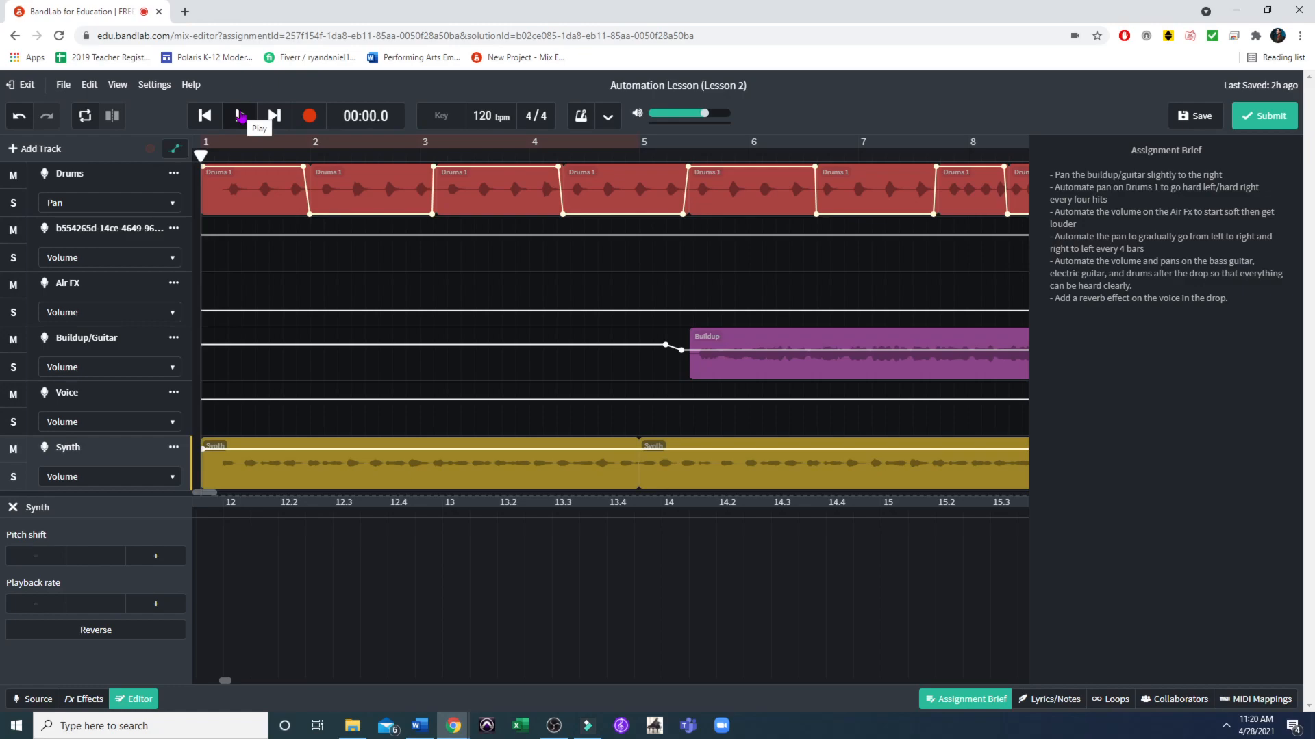
left_click(241, 117)
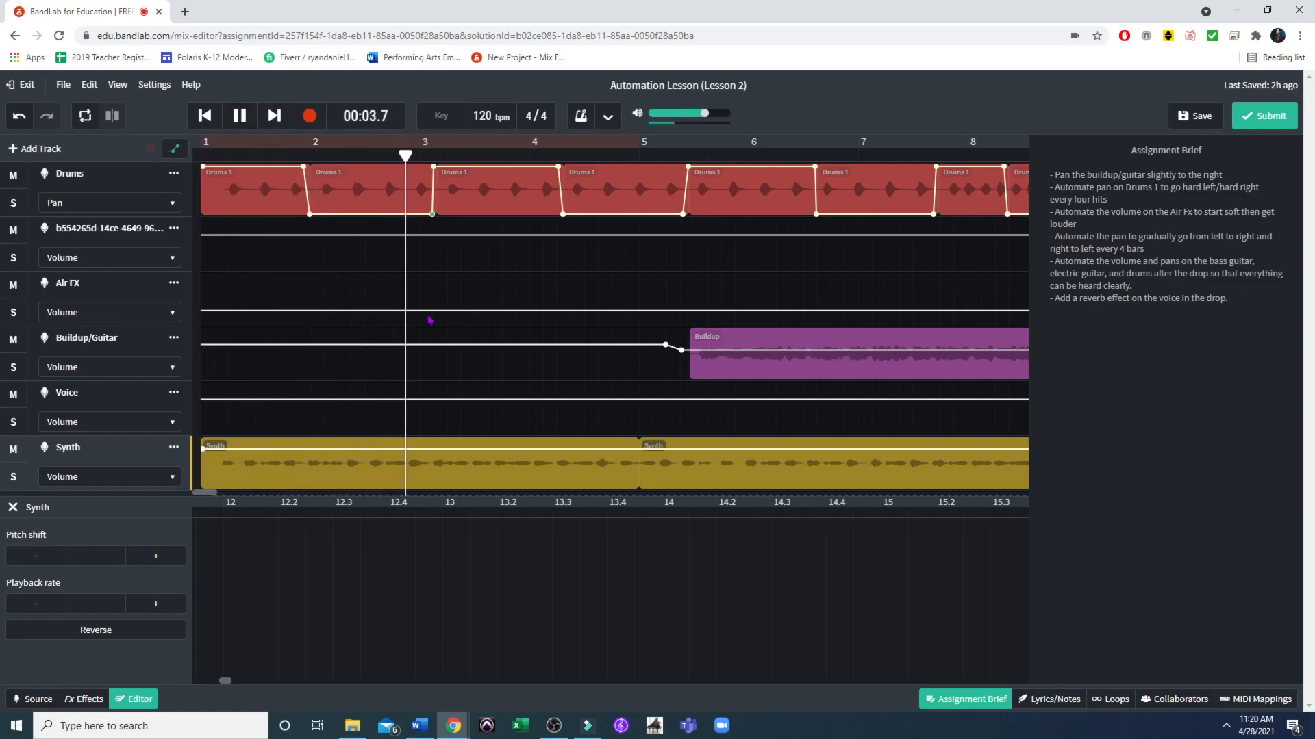
left_click(95, 481)
left_click(175, 148)
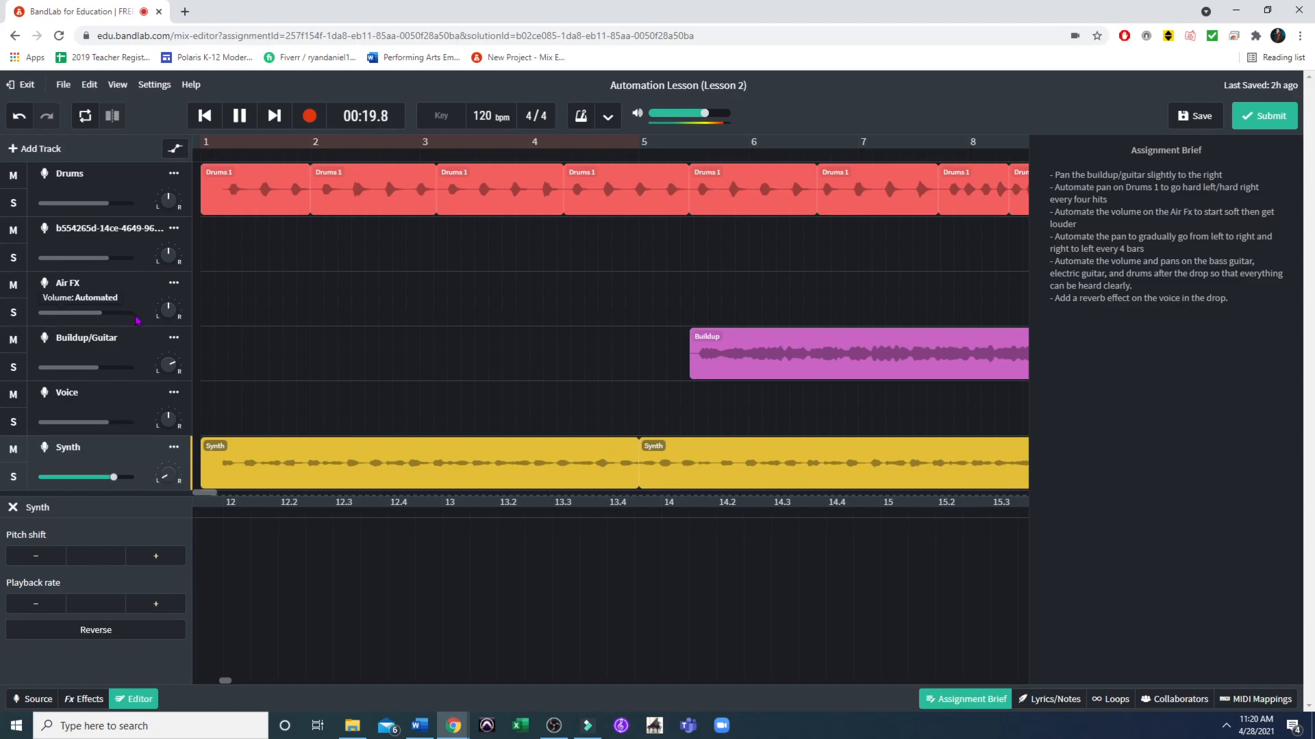
key("space")
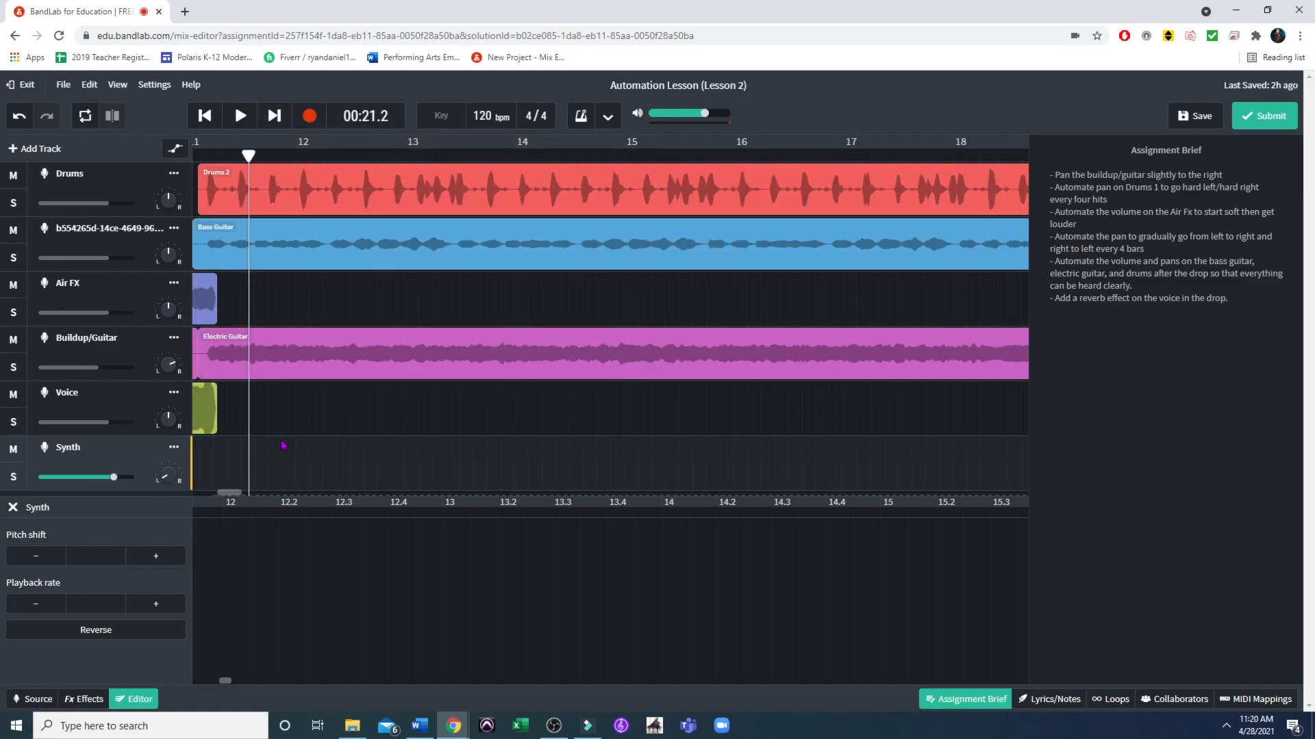
Replay the transition from the start of the Air FX region into the drop to hear the voice.
left_click_drag(226, 493, 215, 493)
left_click(439, 155)
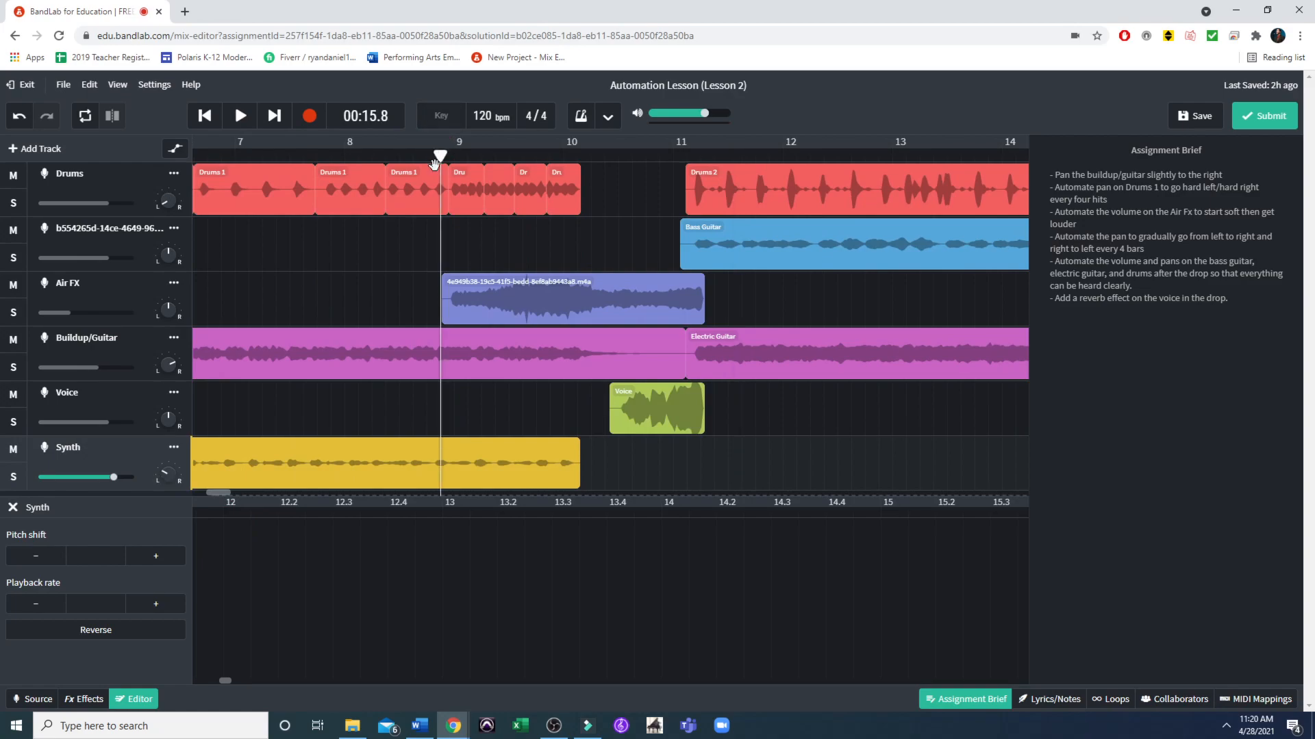
key("space")
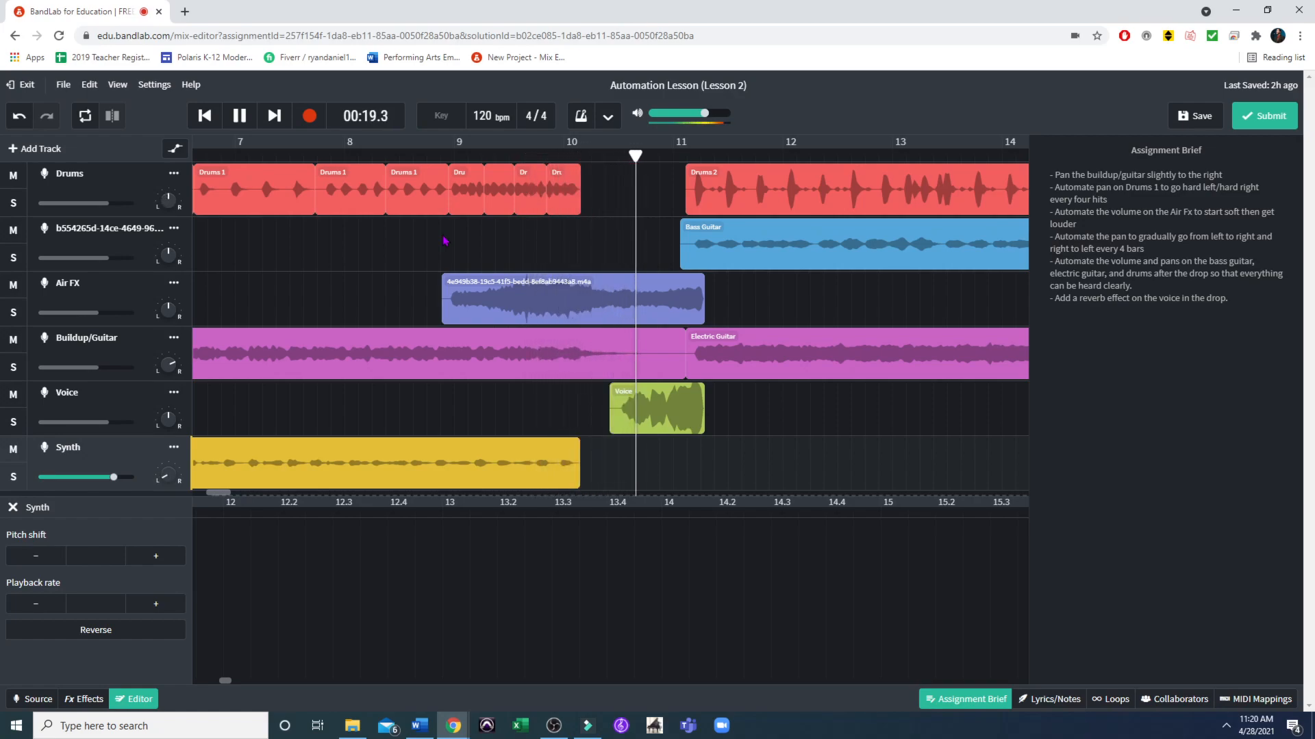
left_click(243, 119)
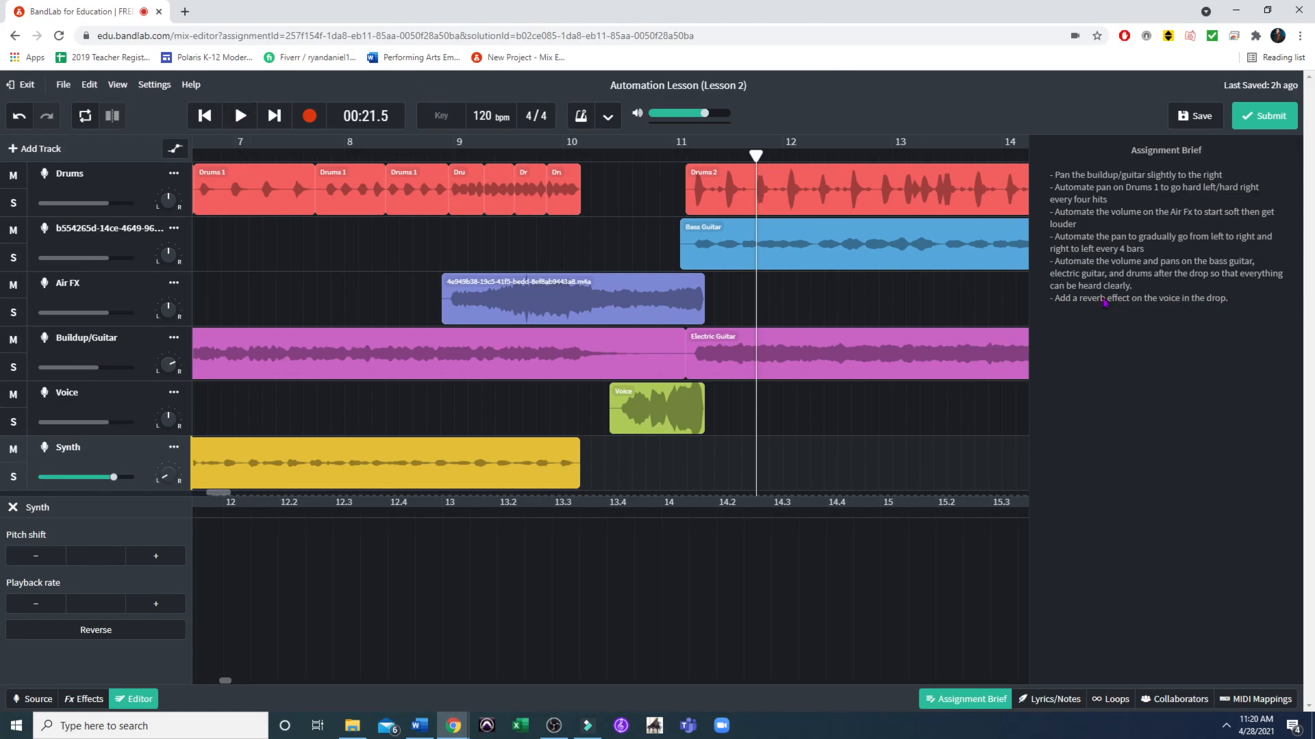
Apply the Large Hall effect preset to the Voice track.
left_click(126, 408)
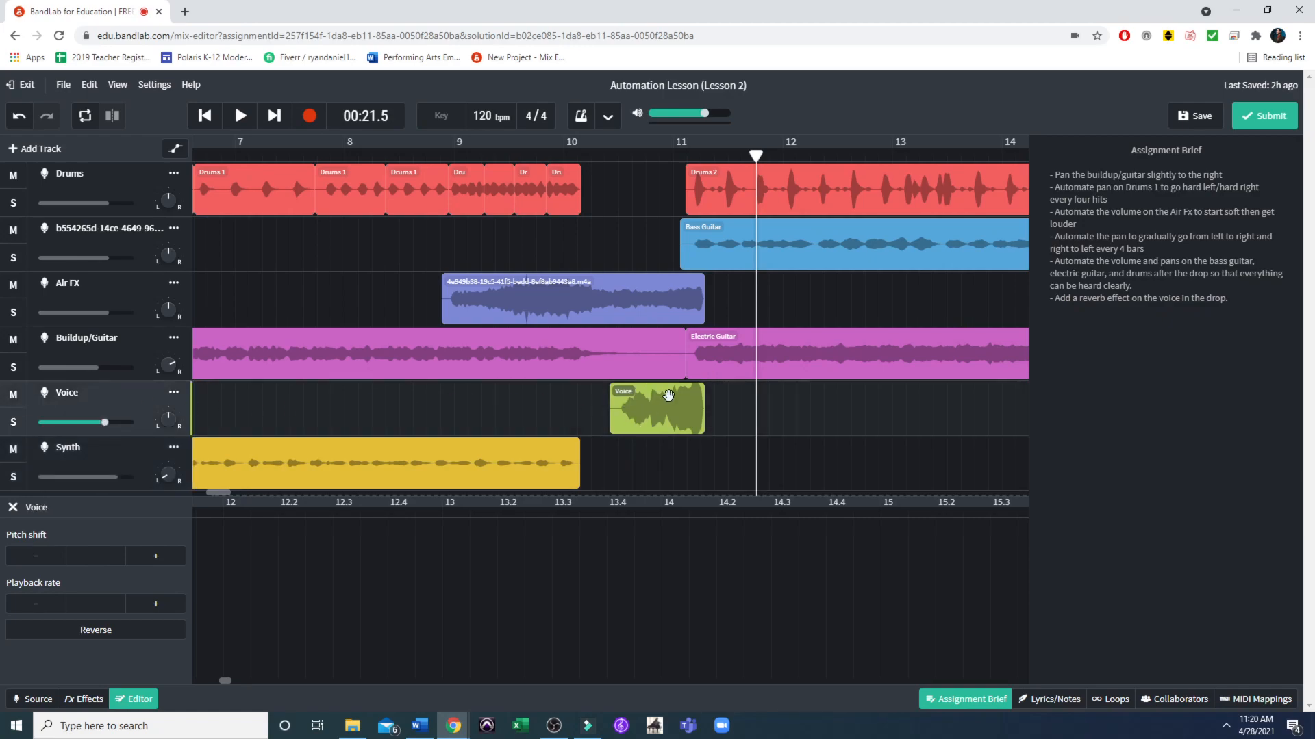
left_click(648, 415)
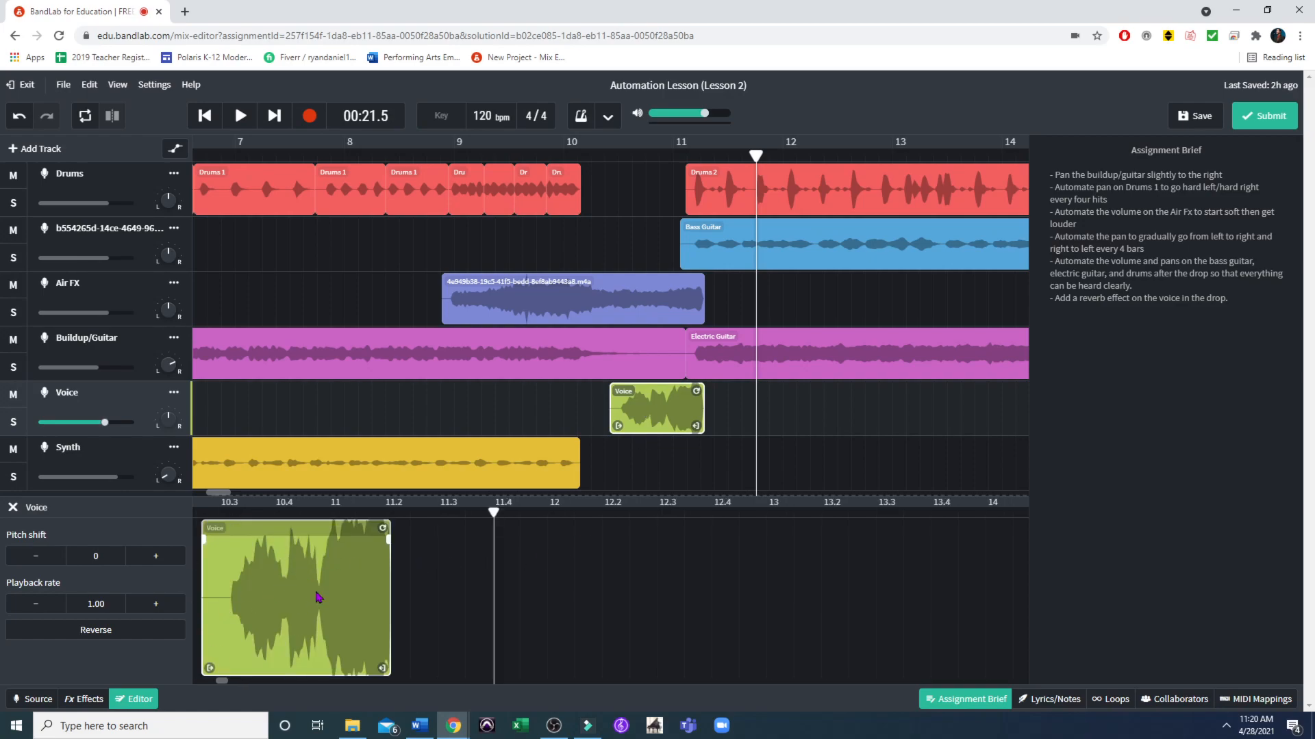
left_click(71, 710)
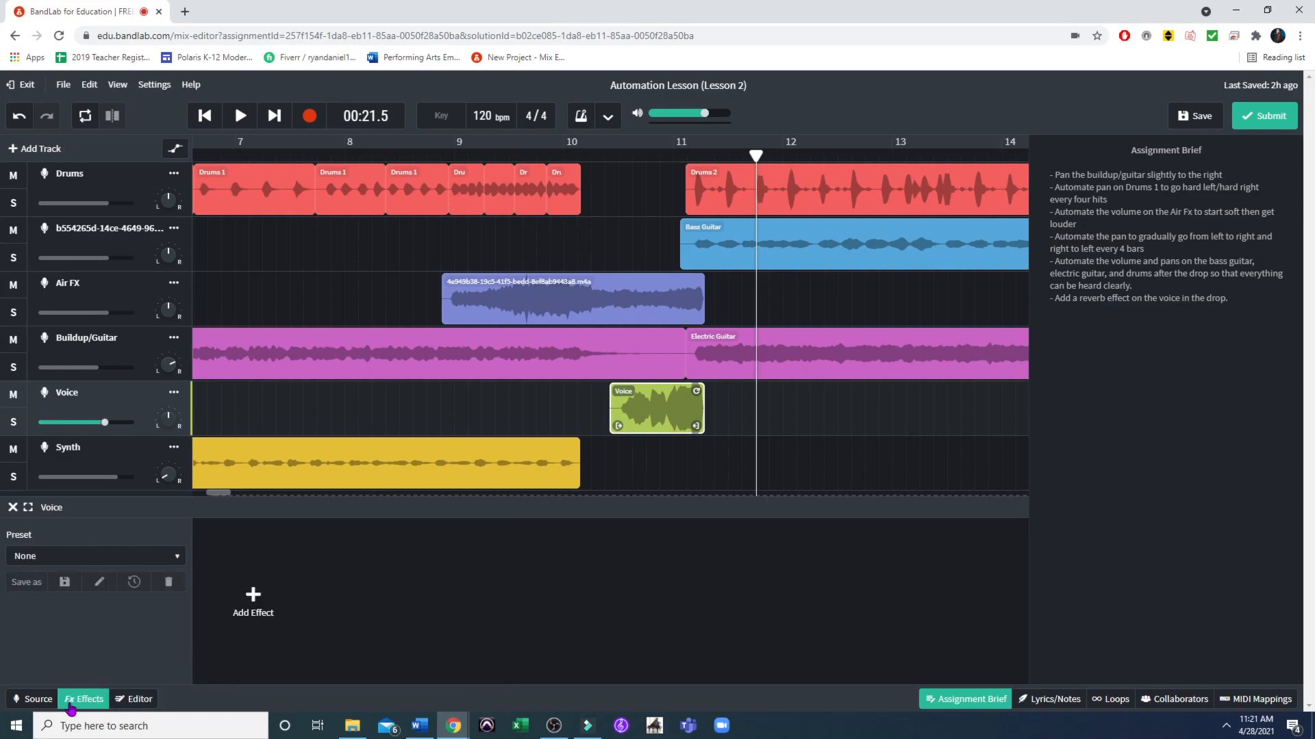
left_click(179, 564)
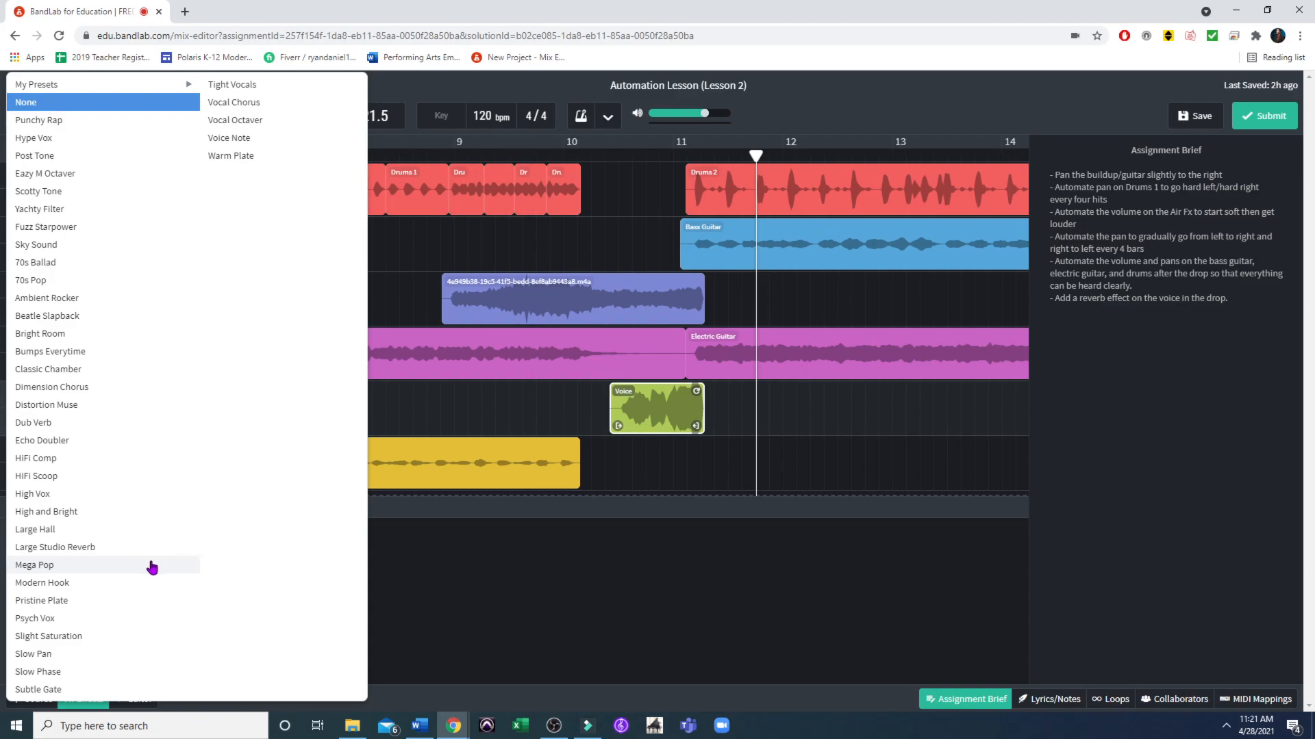
left_click(52, 531)
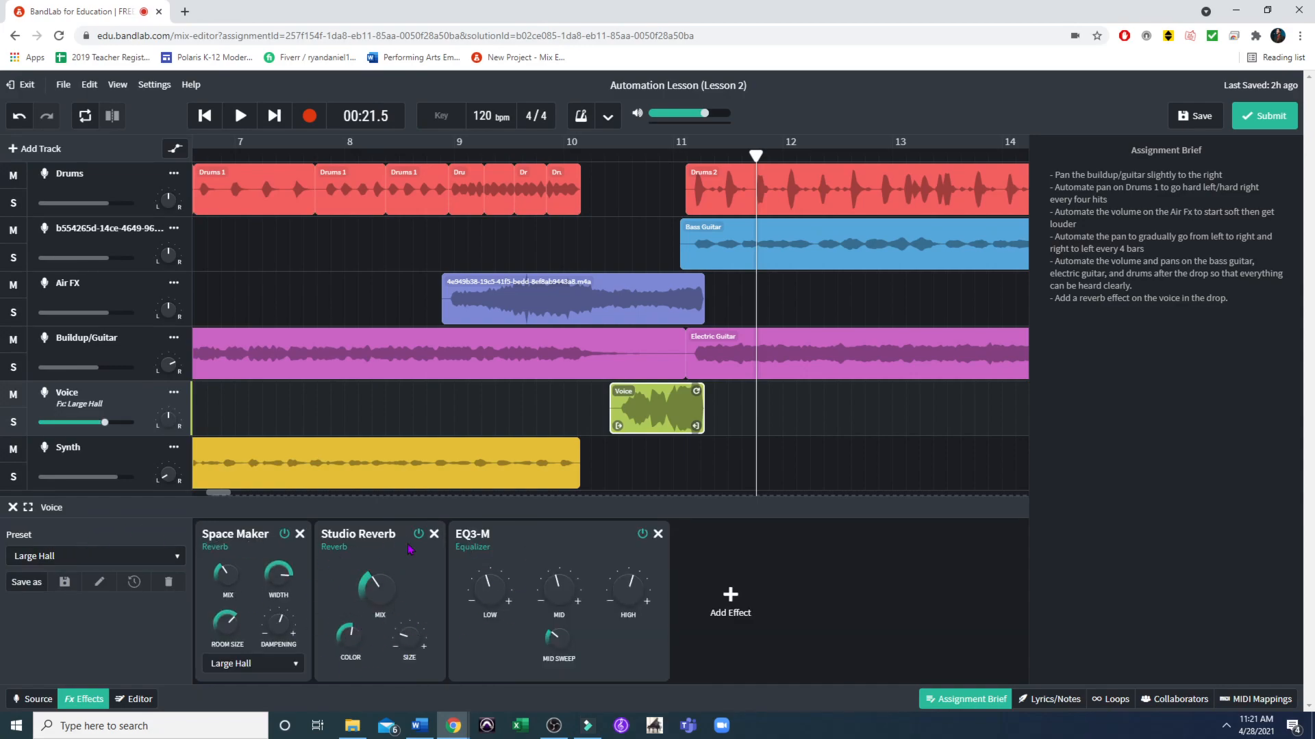
Set the Space Maker reverb's room size to 10.0 on the Voice track.
mouse_move(238, 630)
mouse_move(286, 642)
left_click_drag(232, 619, 238, 576)
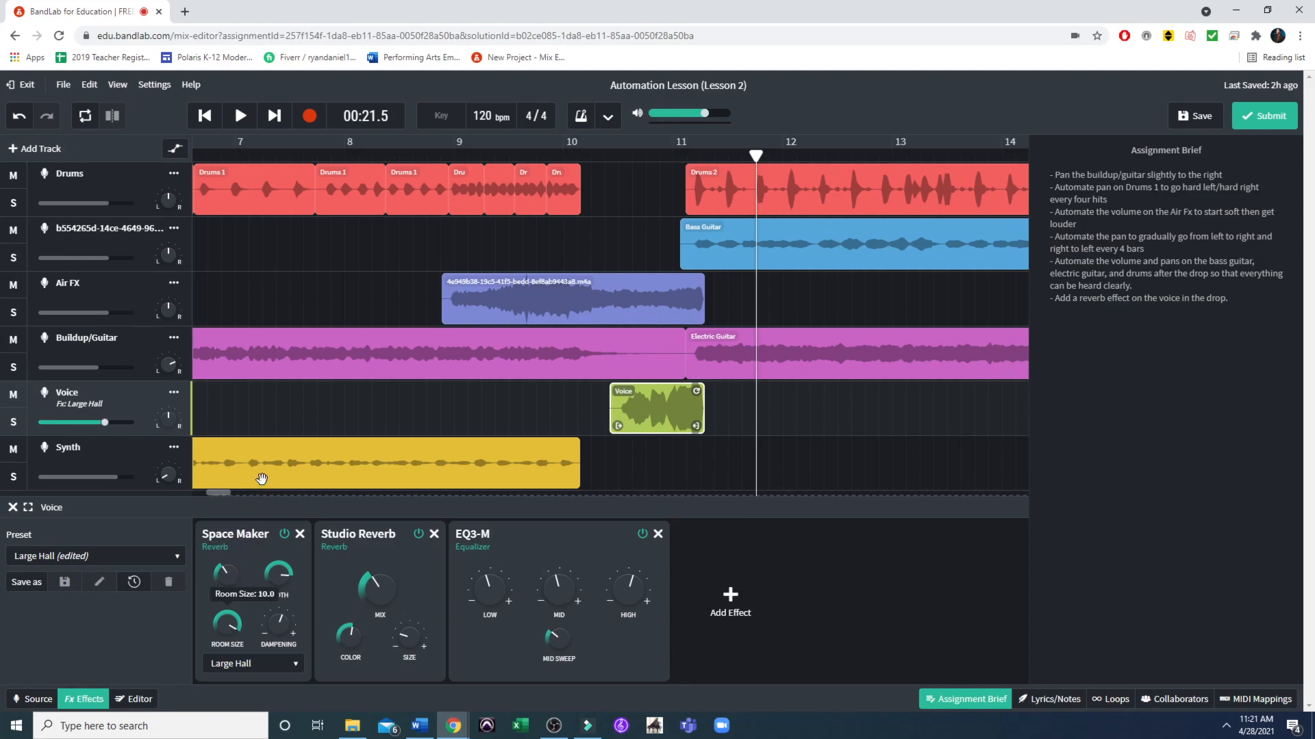
Solo the Voice track and play it from just before bar 10 to hear the reverb tail.
left_click(585, 153)
left_click(564, 150)
left_click(13, 422)
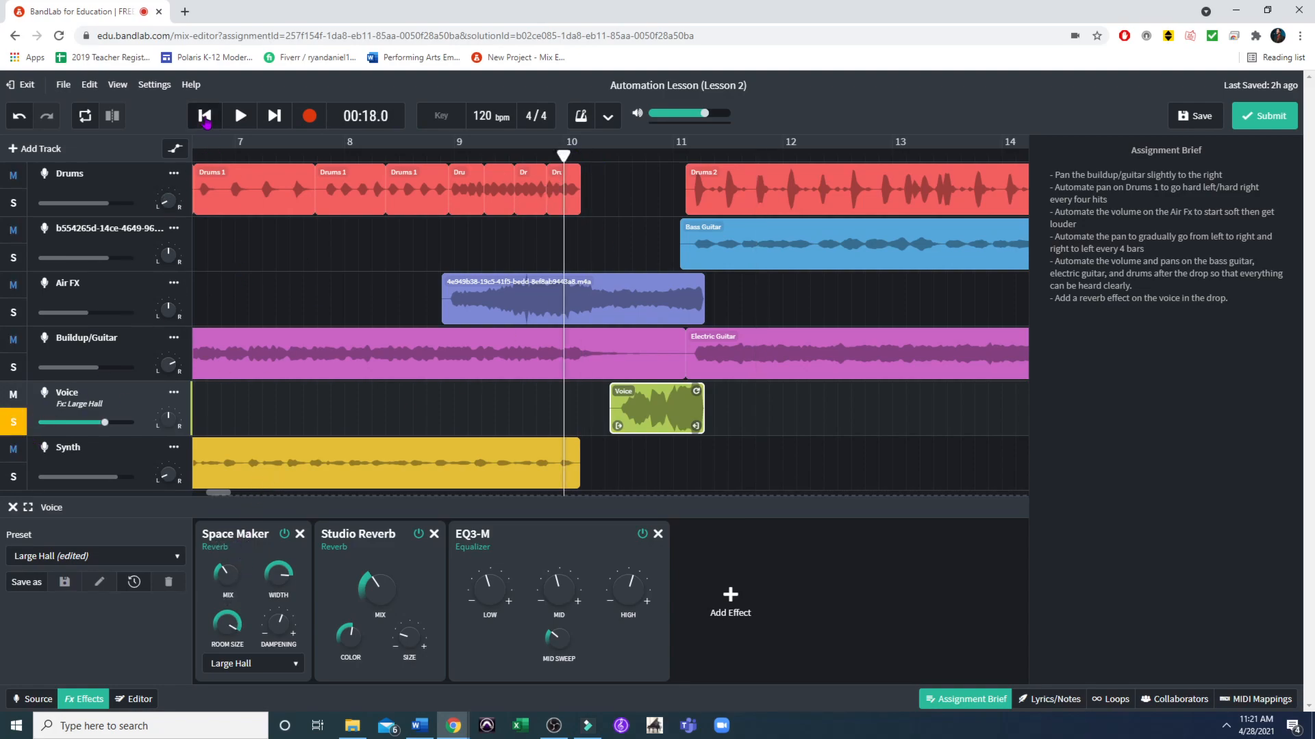
left_click(240, 115)
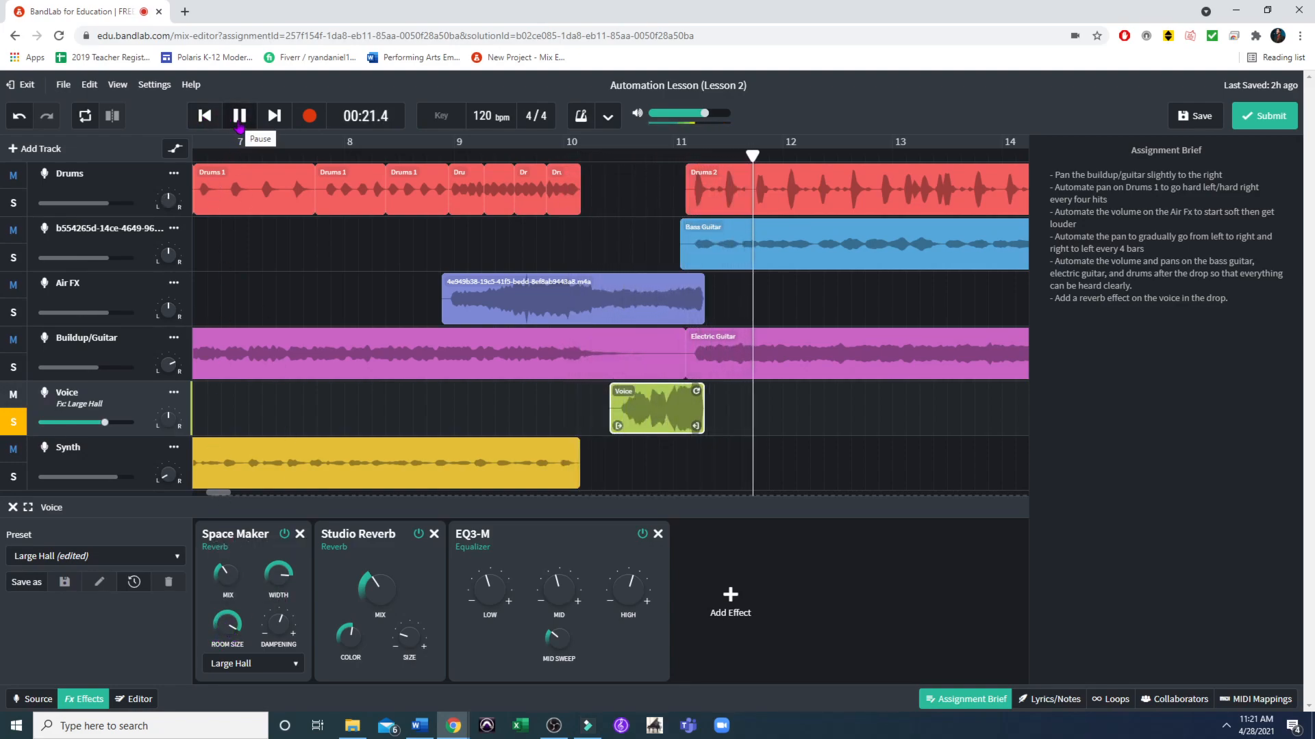
left_click(239, 115)
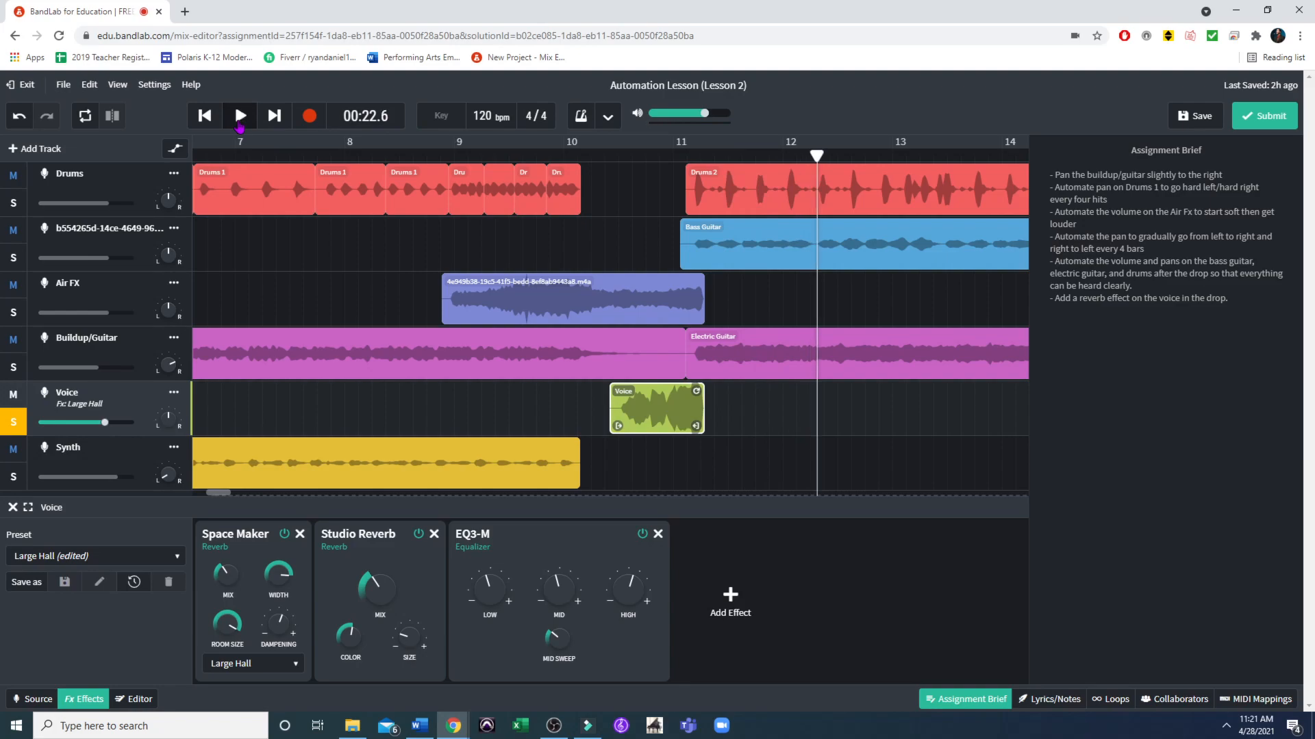
Reduce the Space Maker reverb's room size to below its midpoint and replay the soloed voice from just before its region.
left_click_drag(228, 625, 216, 735)
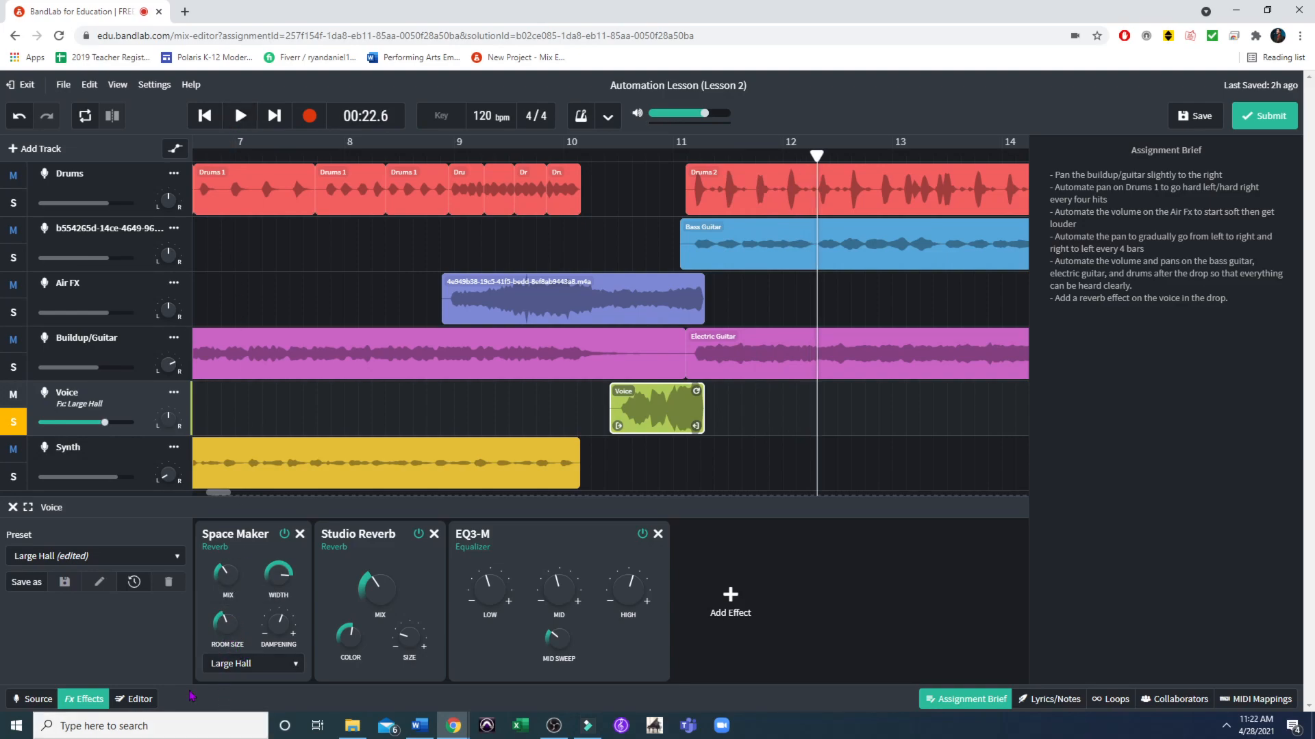
left_click(607, 156)
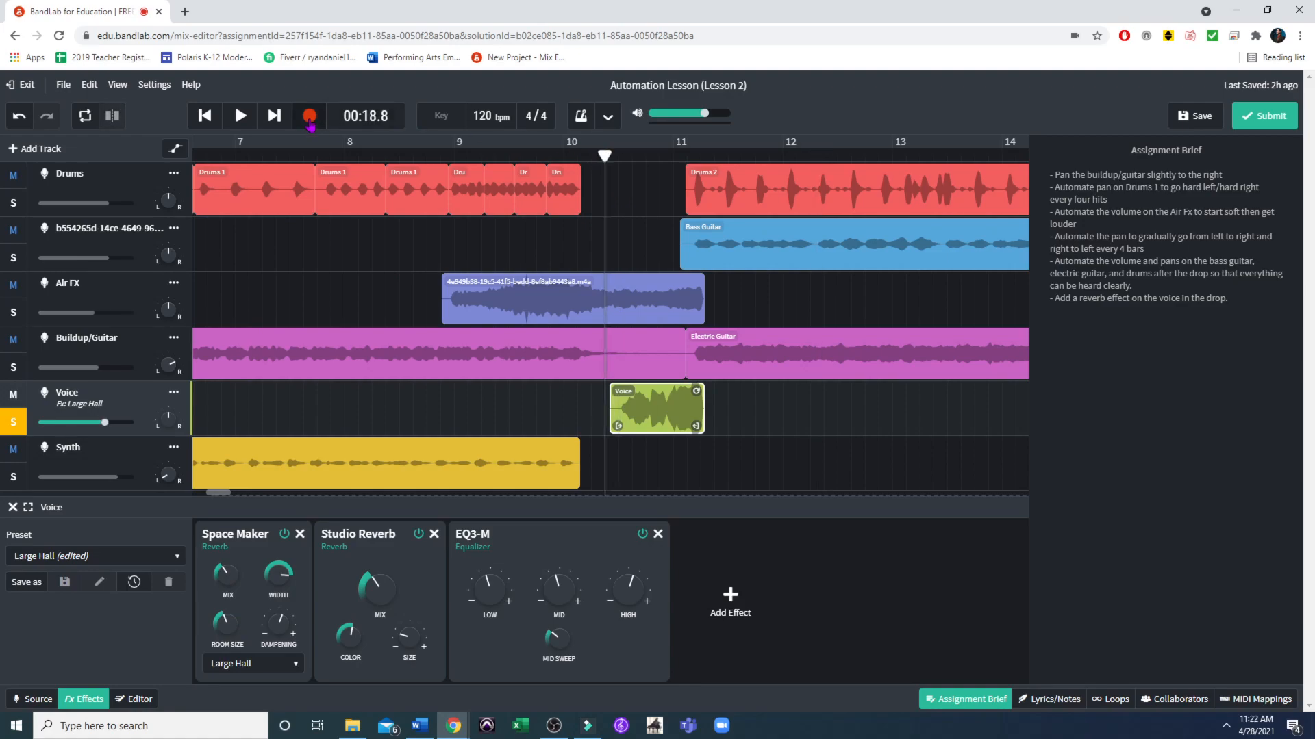
left_click(246, 115)
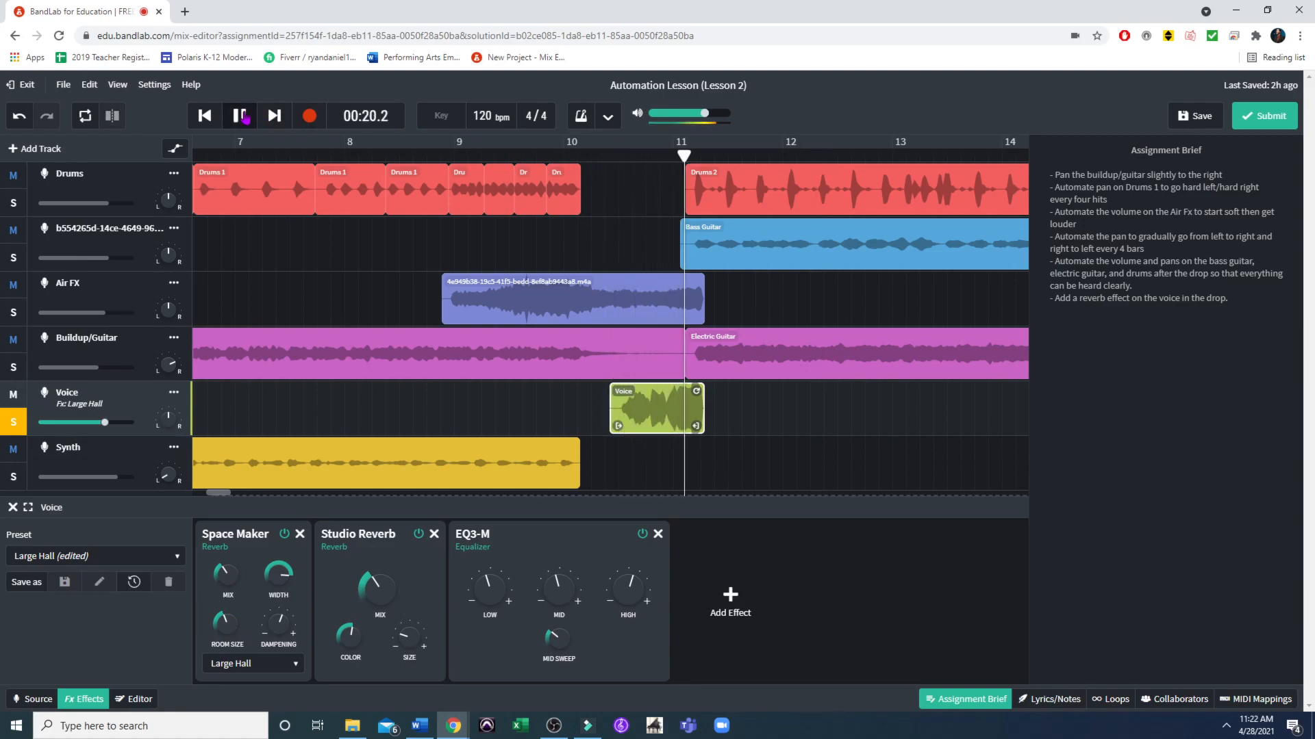
left_click(240, 115)
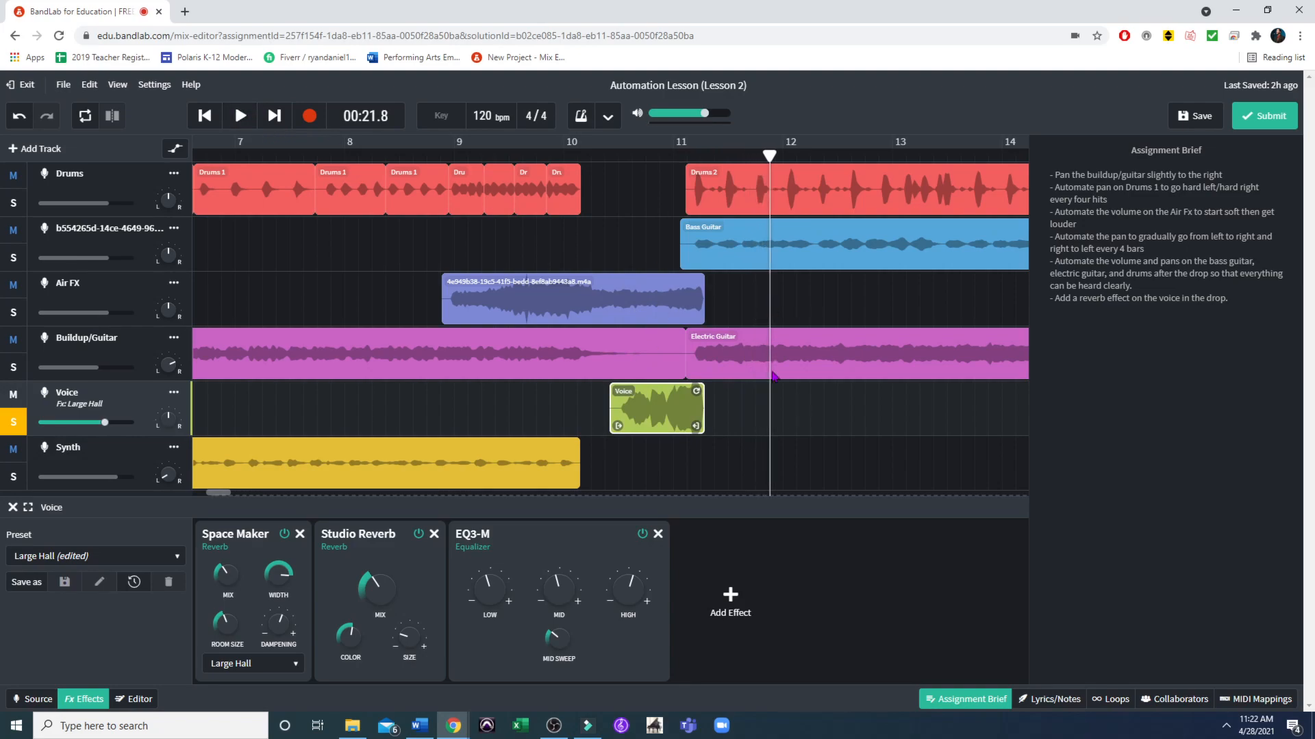
Raise the Space Maker reverb's room size to near its maximum and play the full mix from just before bar 8.
left_click_drag(209, 635, 213, 653)
left_click(362, 154)
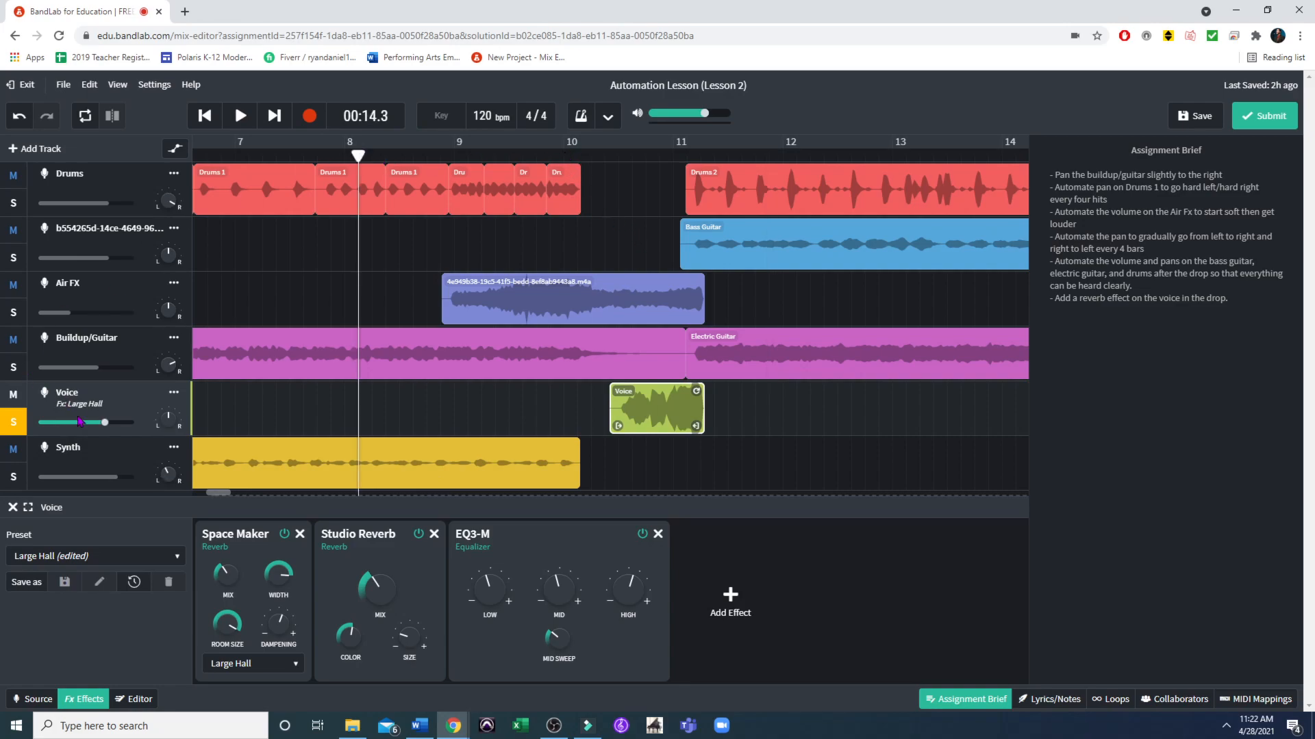
left_click(317, 156)
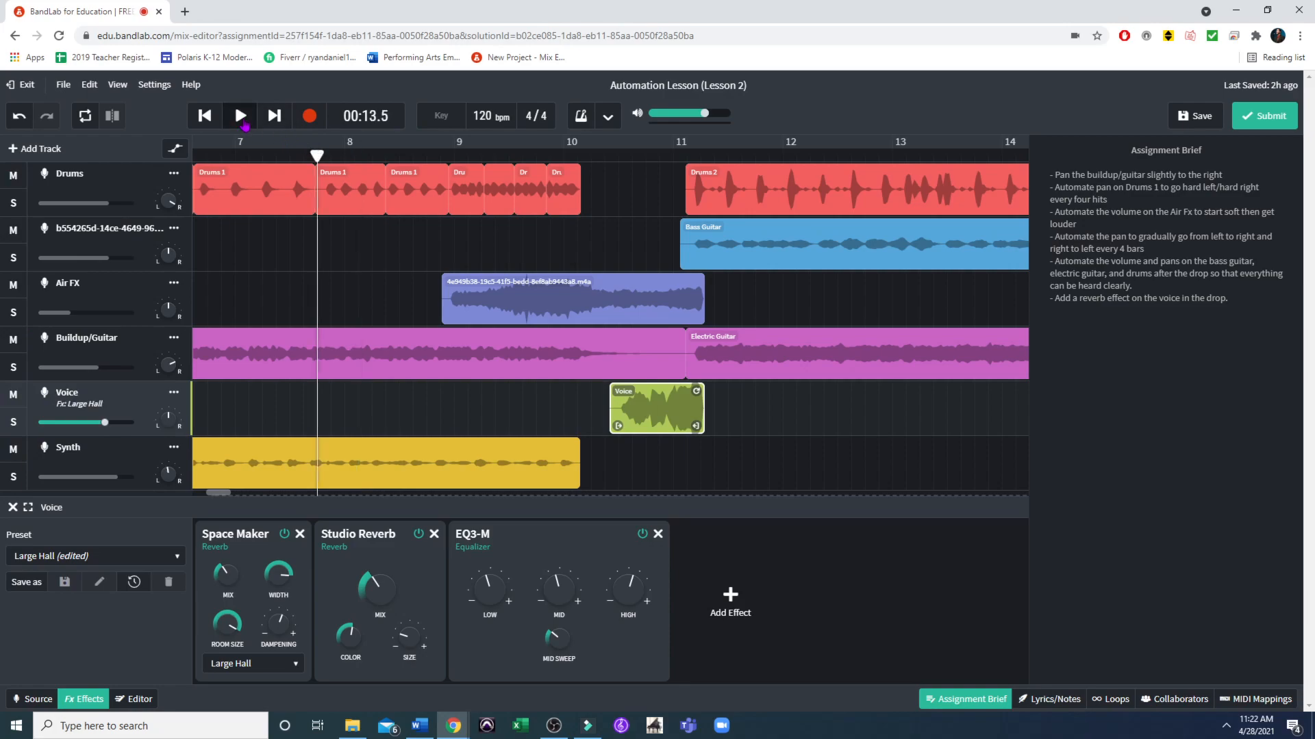
left_click(243, 121)
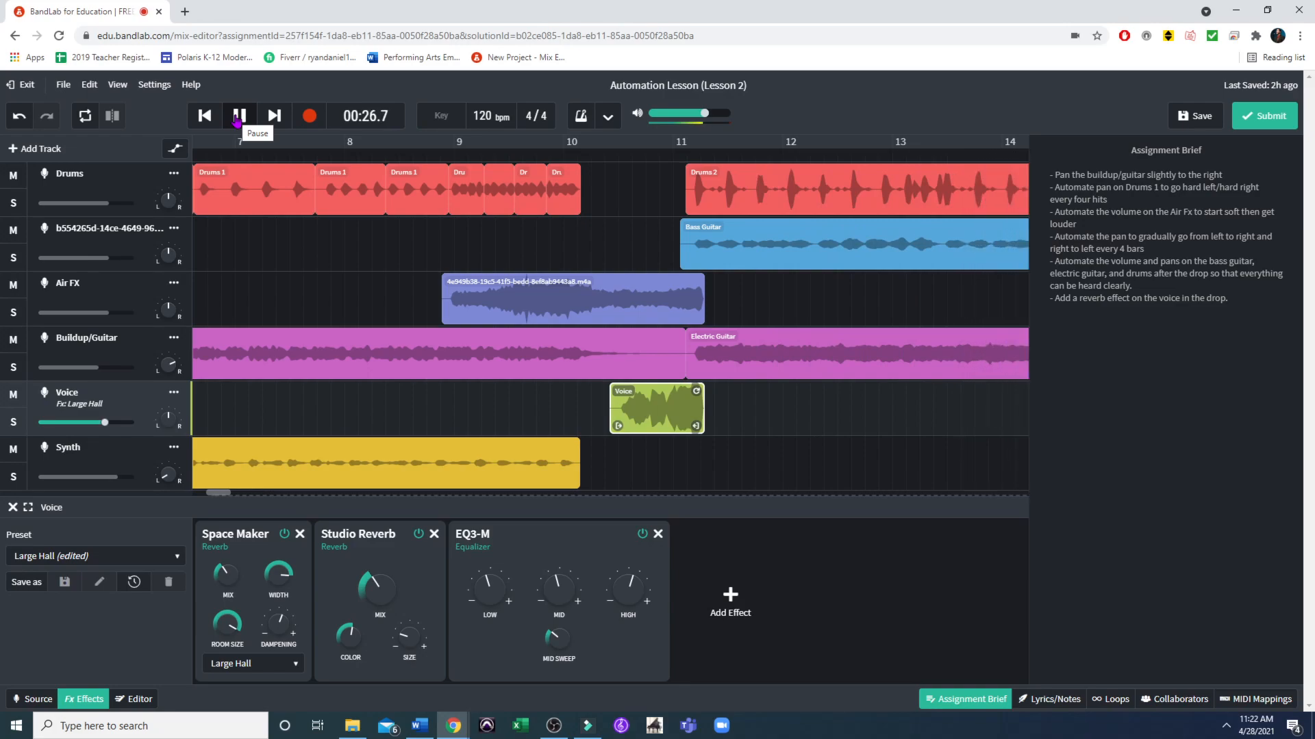
left_click(238, 116)
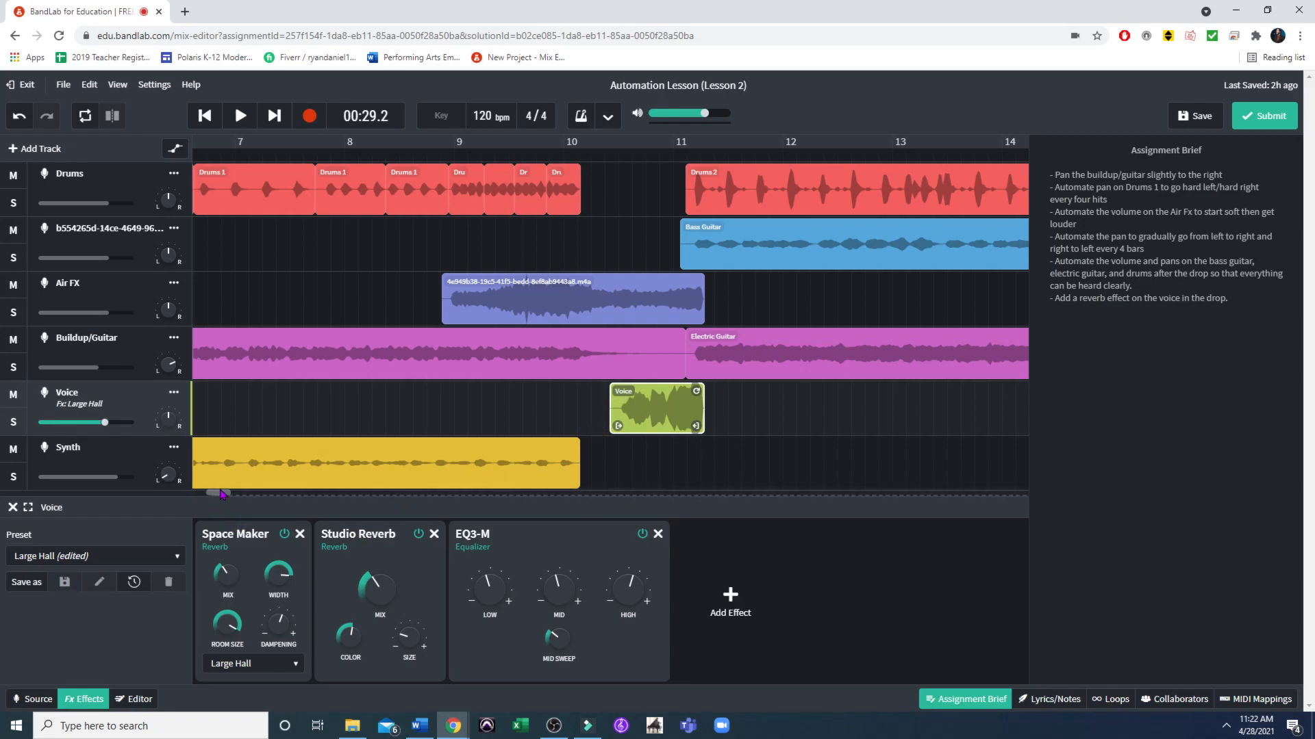
With the playhead at bar 11, show the automation lanes and set the bass guitar and Buildup/Guitar tracks to Pan automation.
left_click_drag(222, 493, 229, 495)
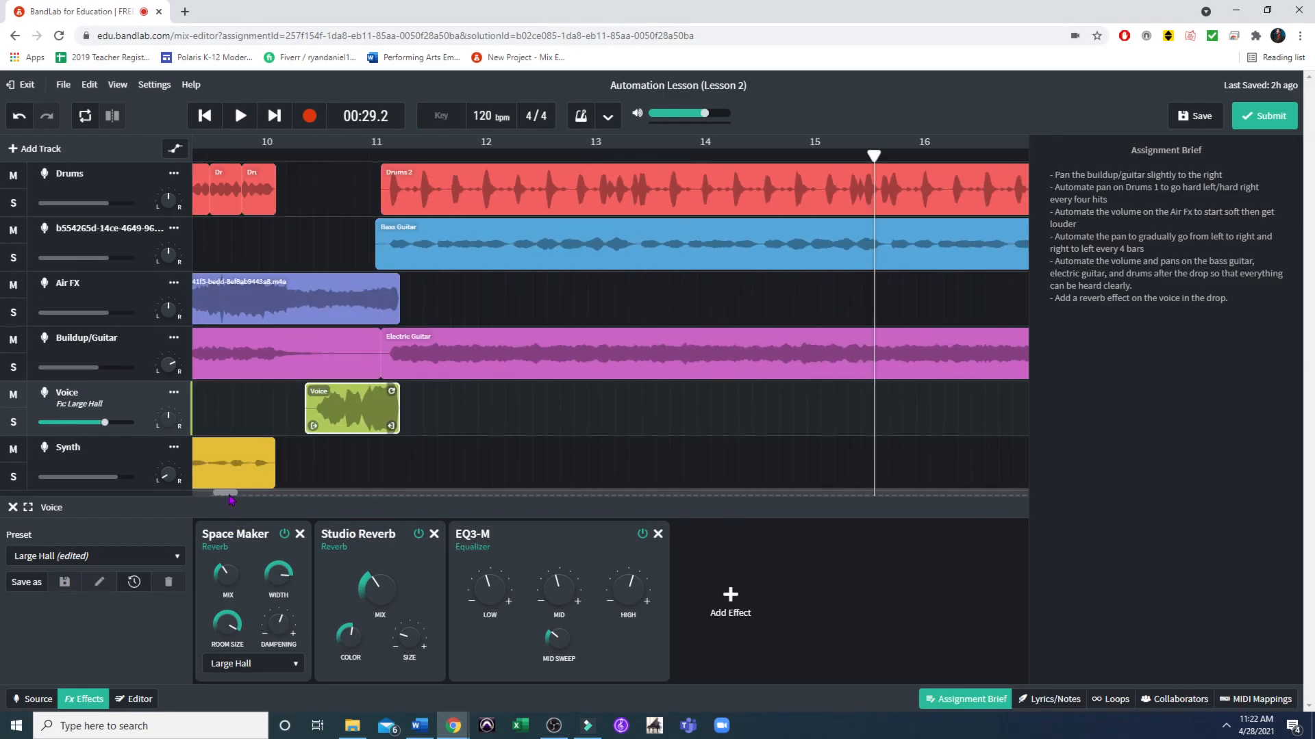
left_click(369, 157)
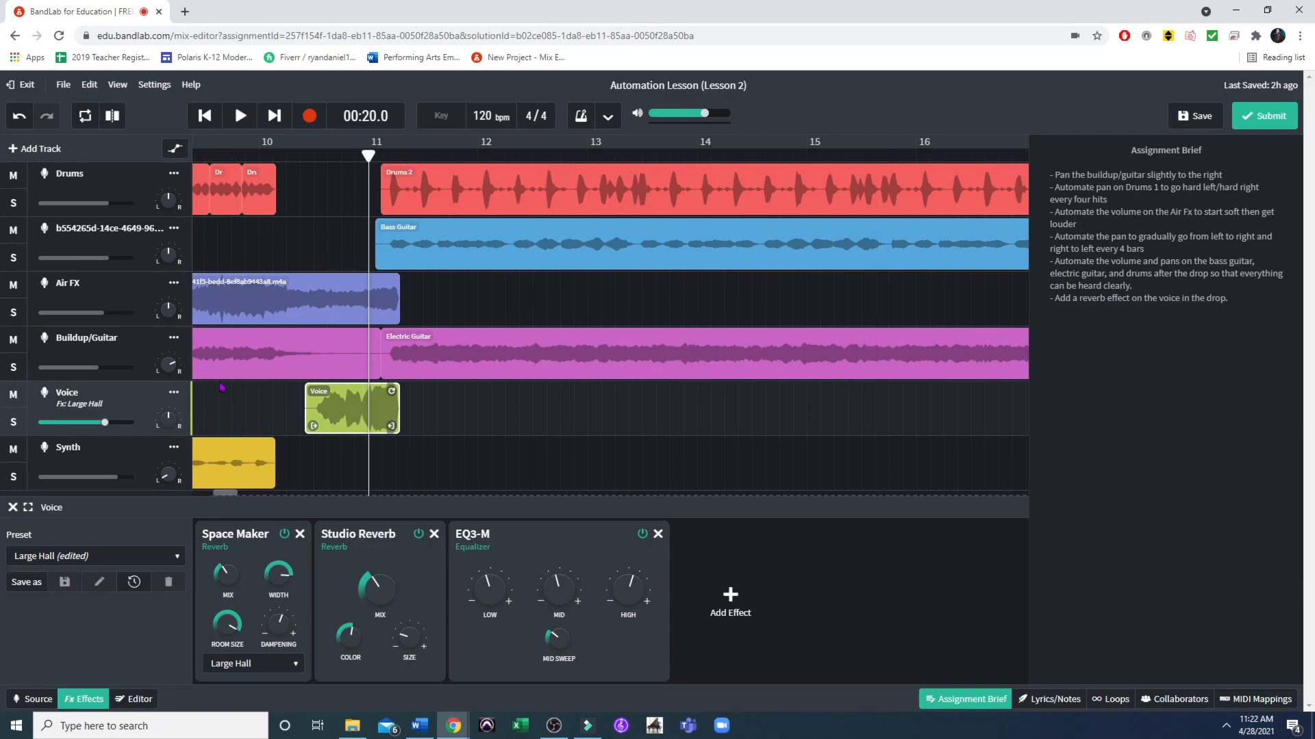
left_click(381, 155)
left_click_drag(382, 155, 375, 154)
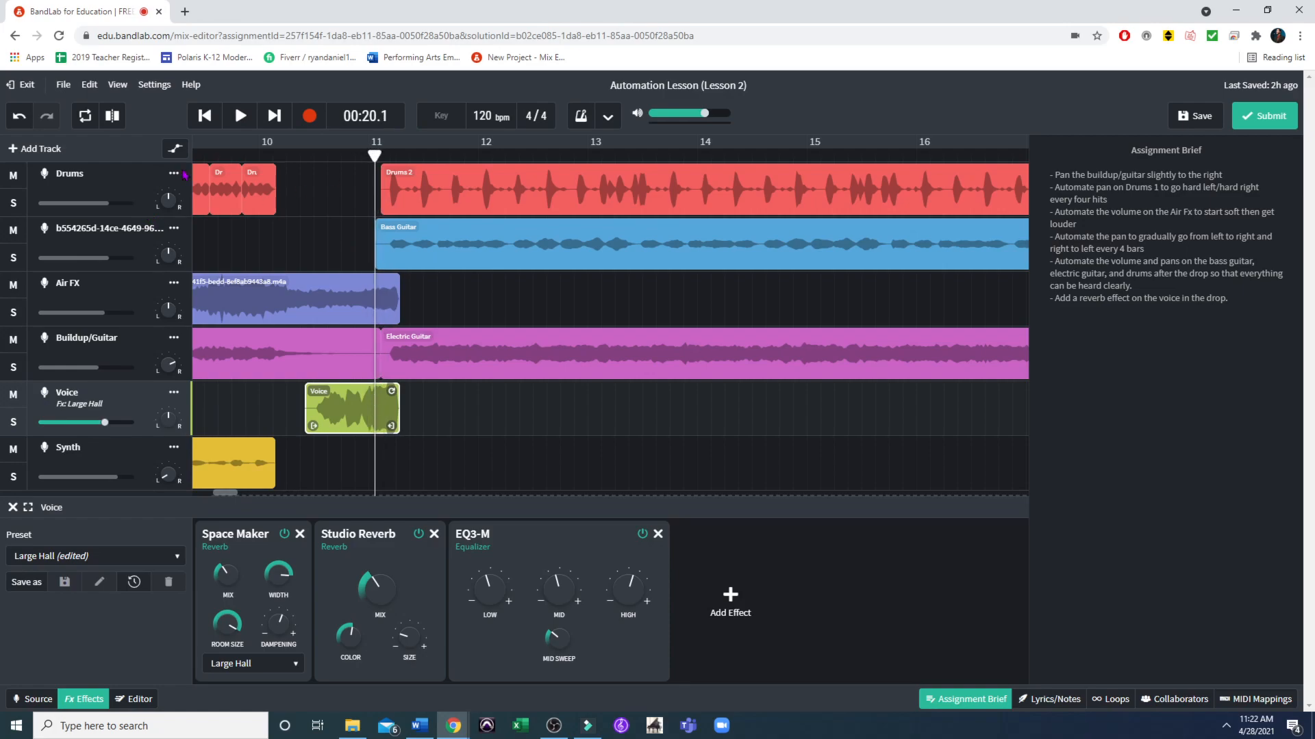
left_click(175, 149)
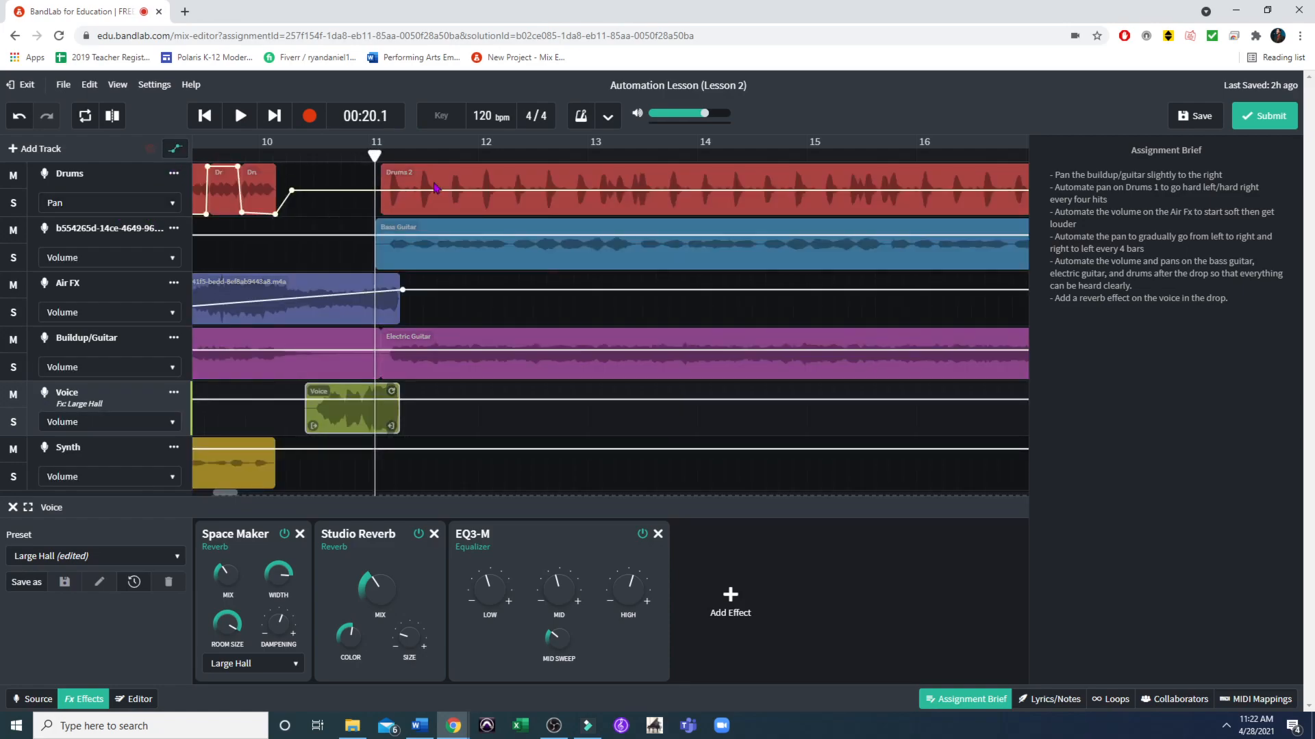
left_click(103, 258)
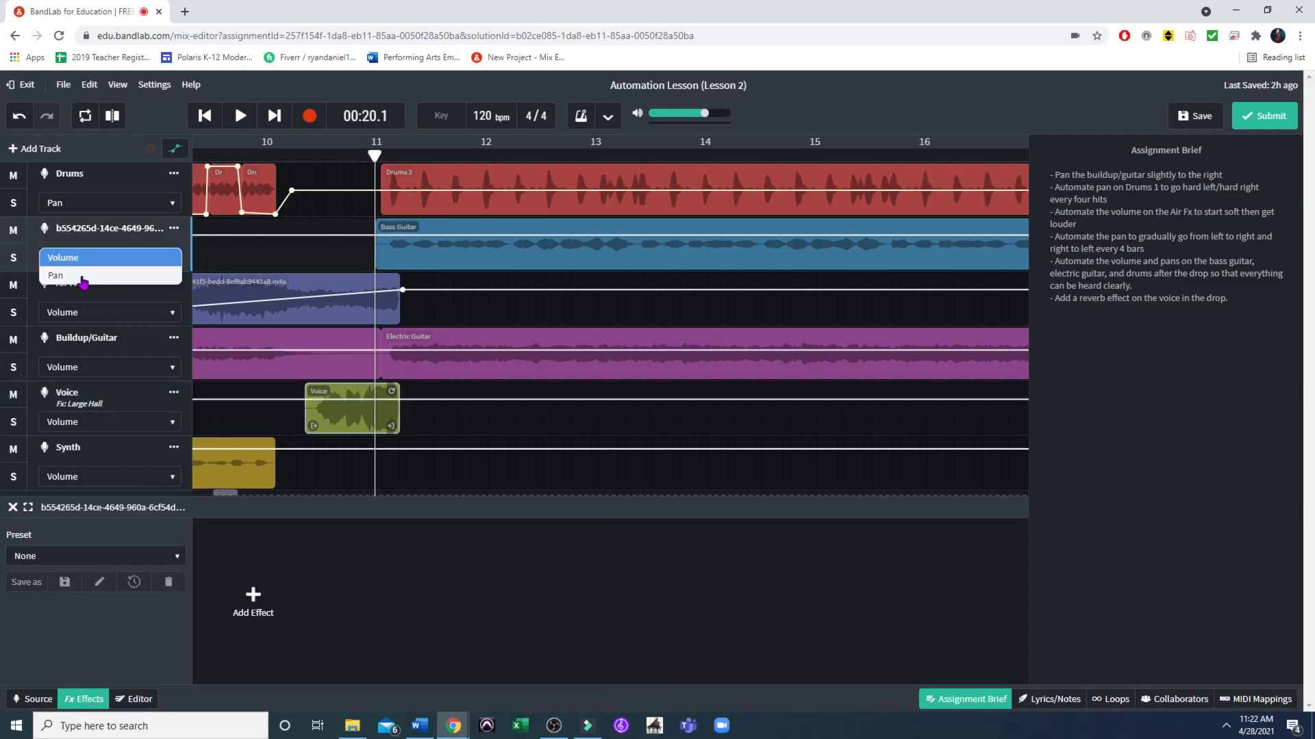
left_click(86, 279)
left_click(116, 371)
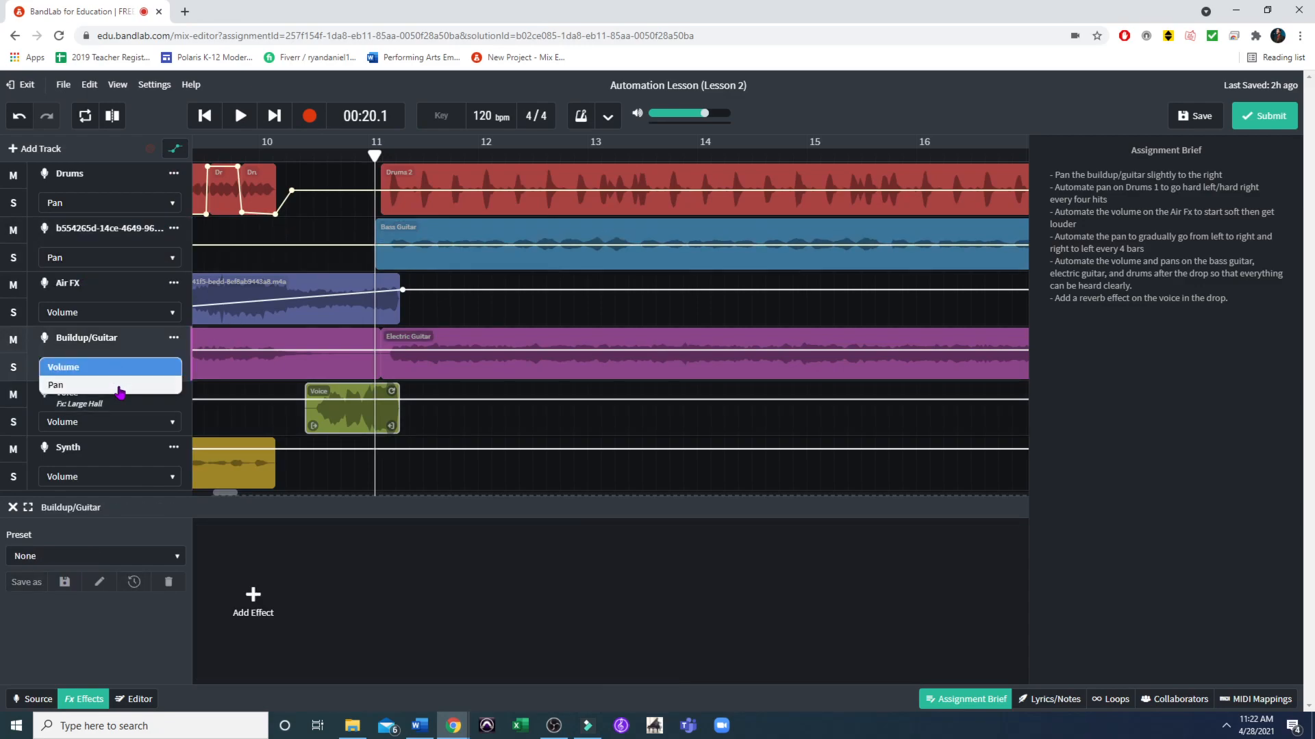
left_click(117, 382)
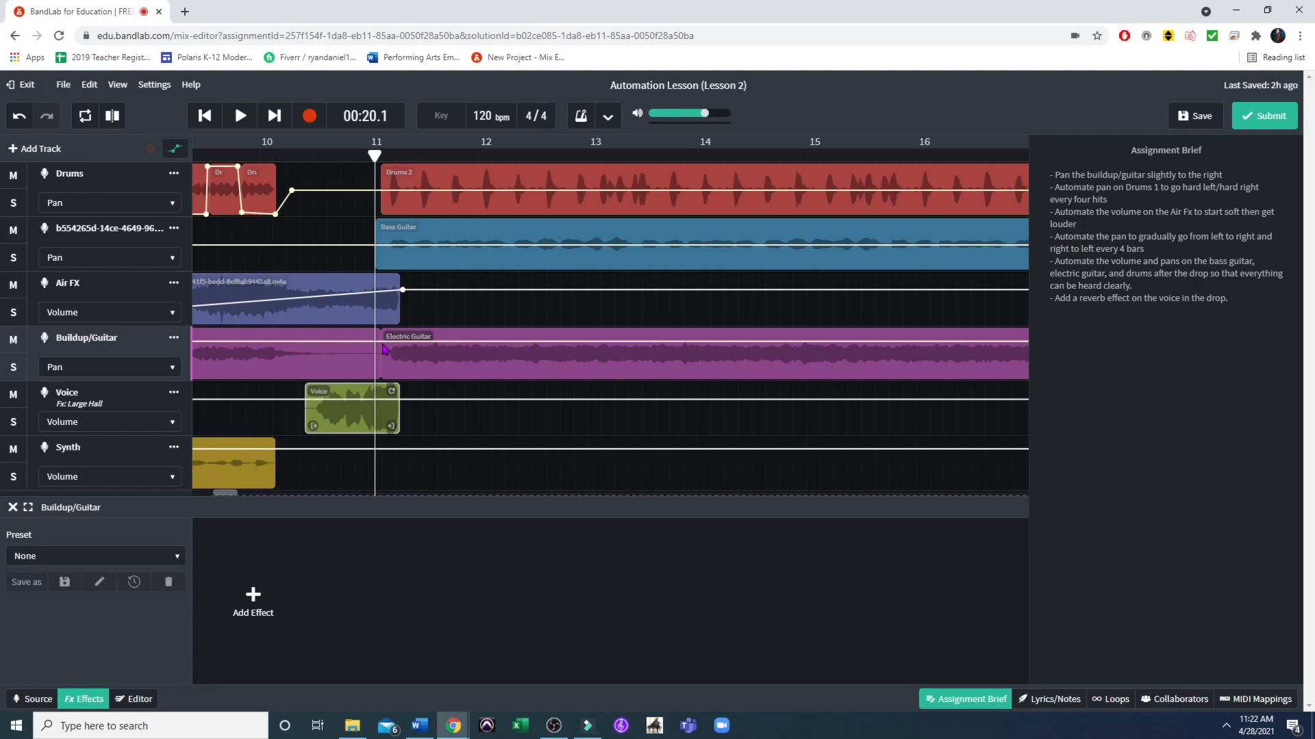
Automate pan around bar 11 so the electric guitar shifts about halfway to the left and the bass guitar about halfway to the right.
left_click_drag(382, 342, 383, 347)
mouse_move(382, 348)
left_mouse_down()
mouse_move(376, 338)
mouse_move(377, 355)
left_mouse_up()
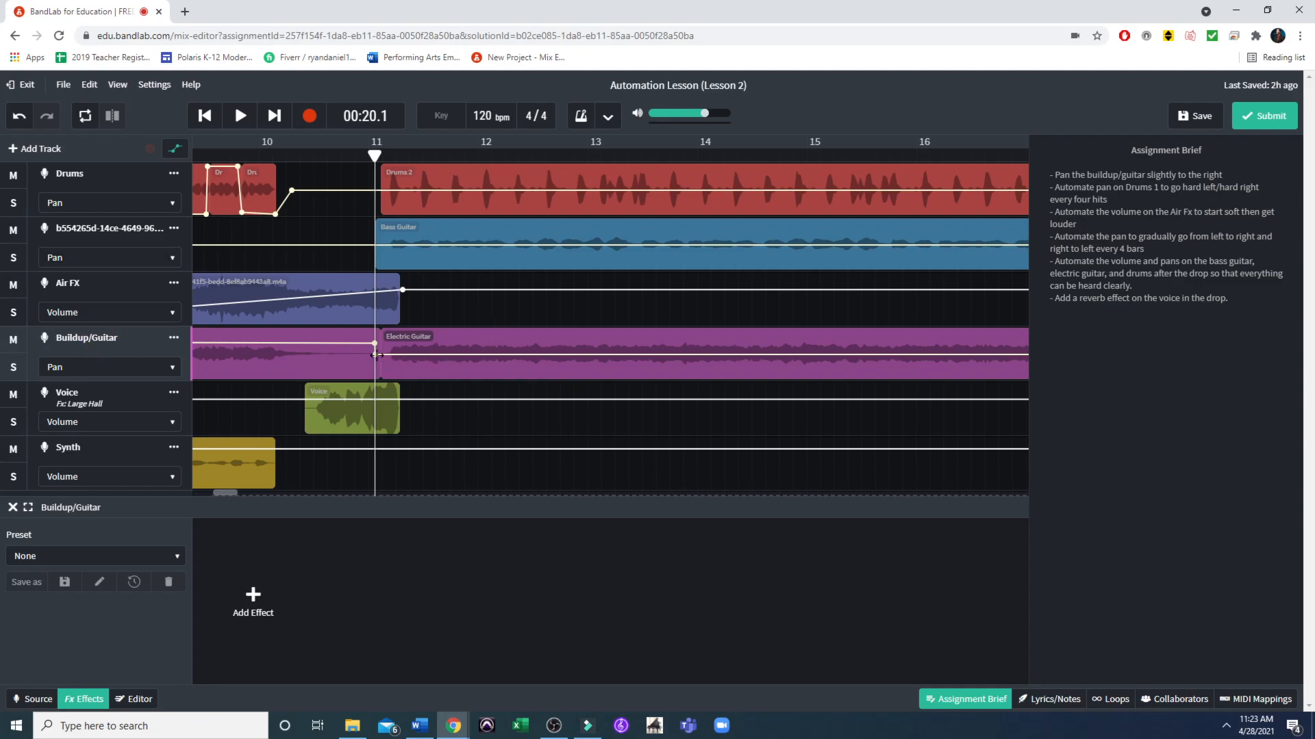
left_click(133, 229)
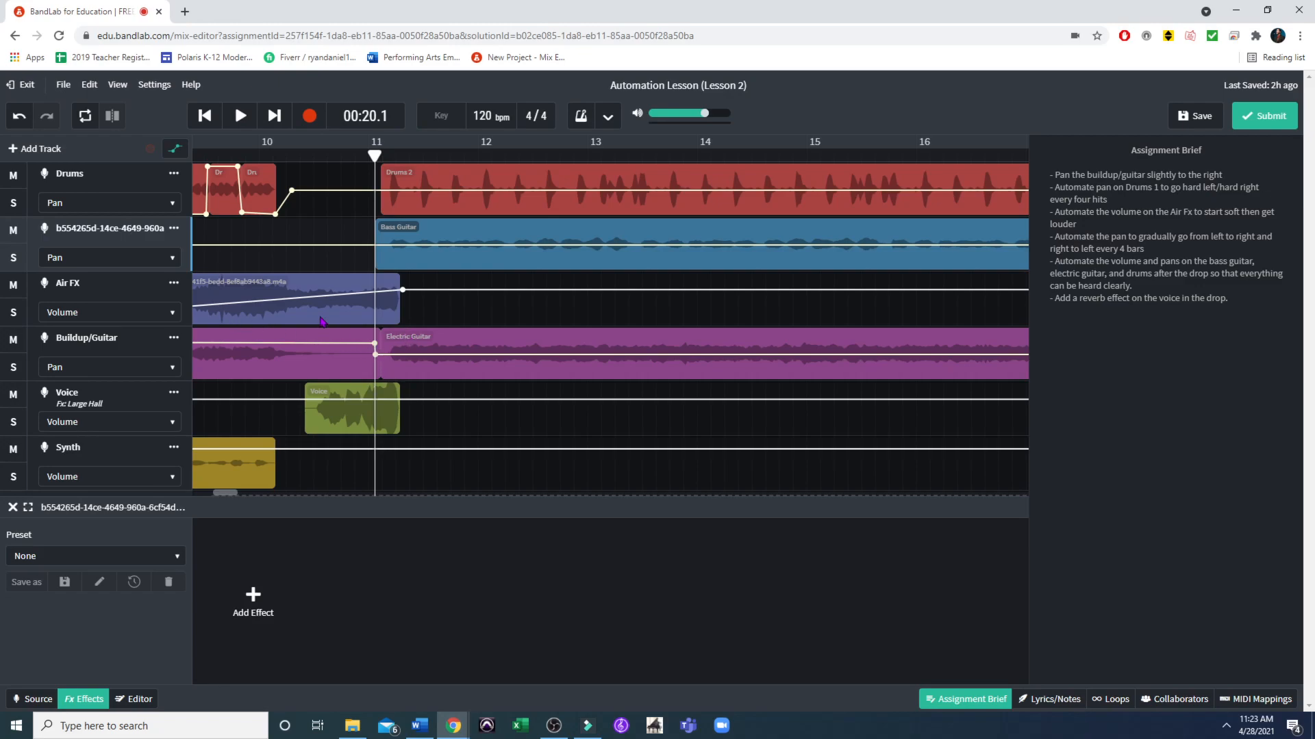
left_click(322, 159)
mouse_move(375, 354)
left_mouse_down()
mouse_move(376, 377)
mouse_move(379, 366)
left_mouse_up()
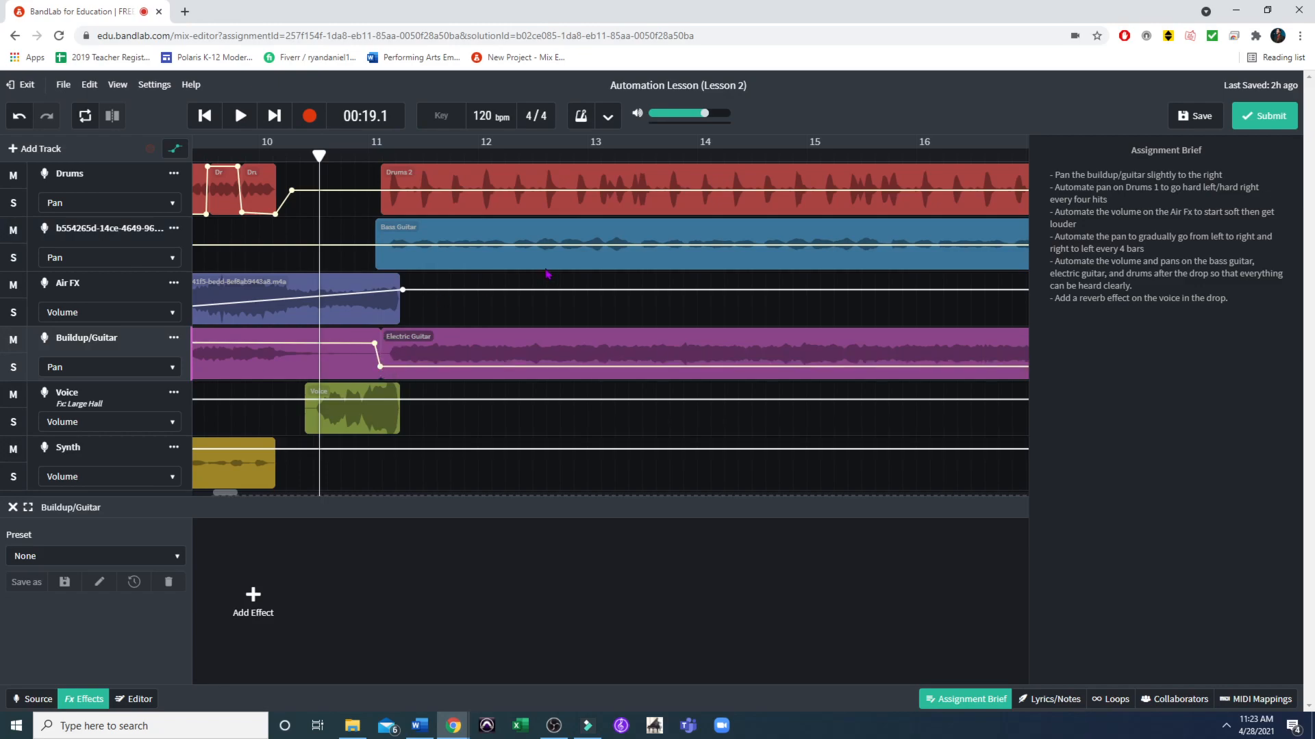
left_click(110, 231)
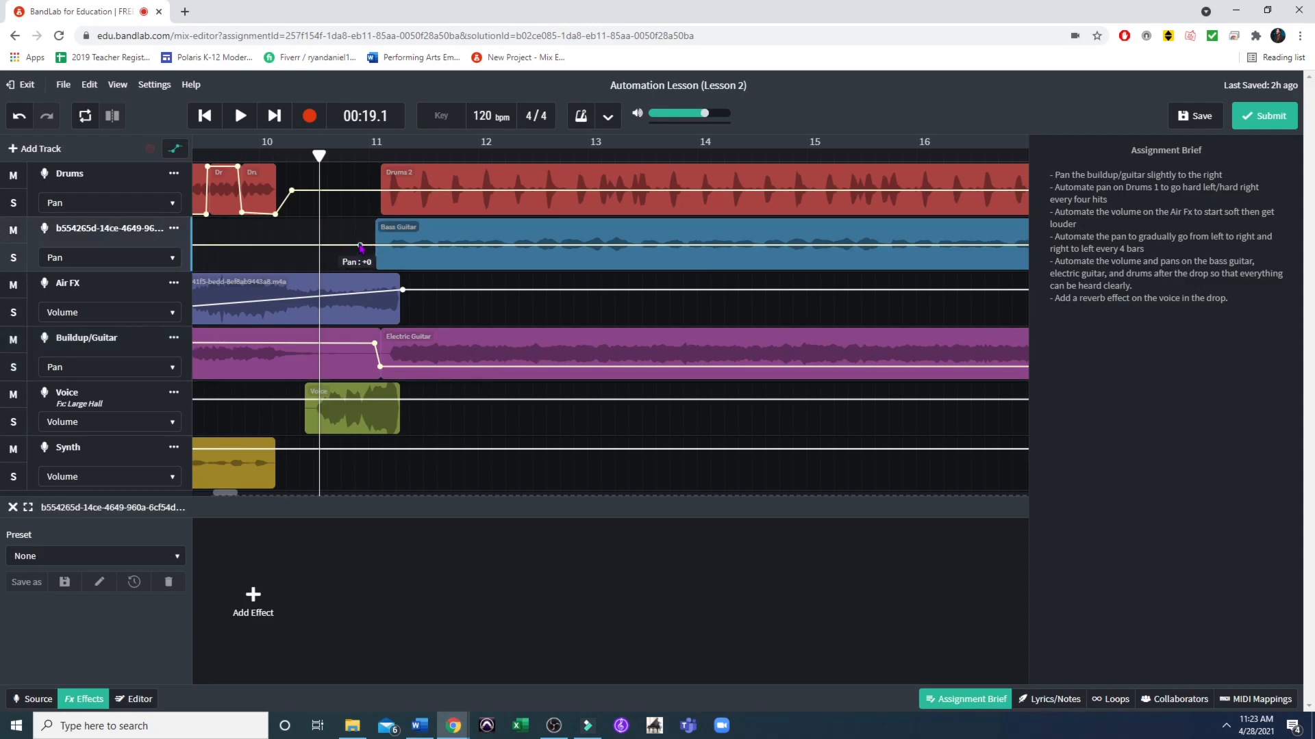
left_click_drag(362, 245, 375, 234)
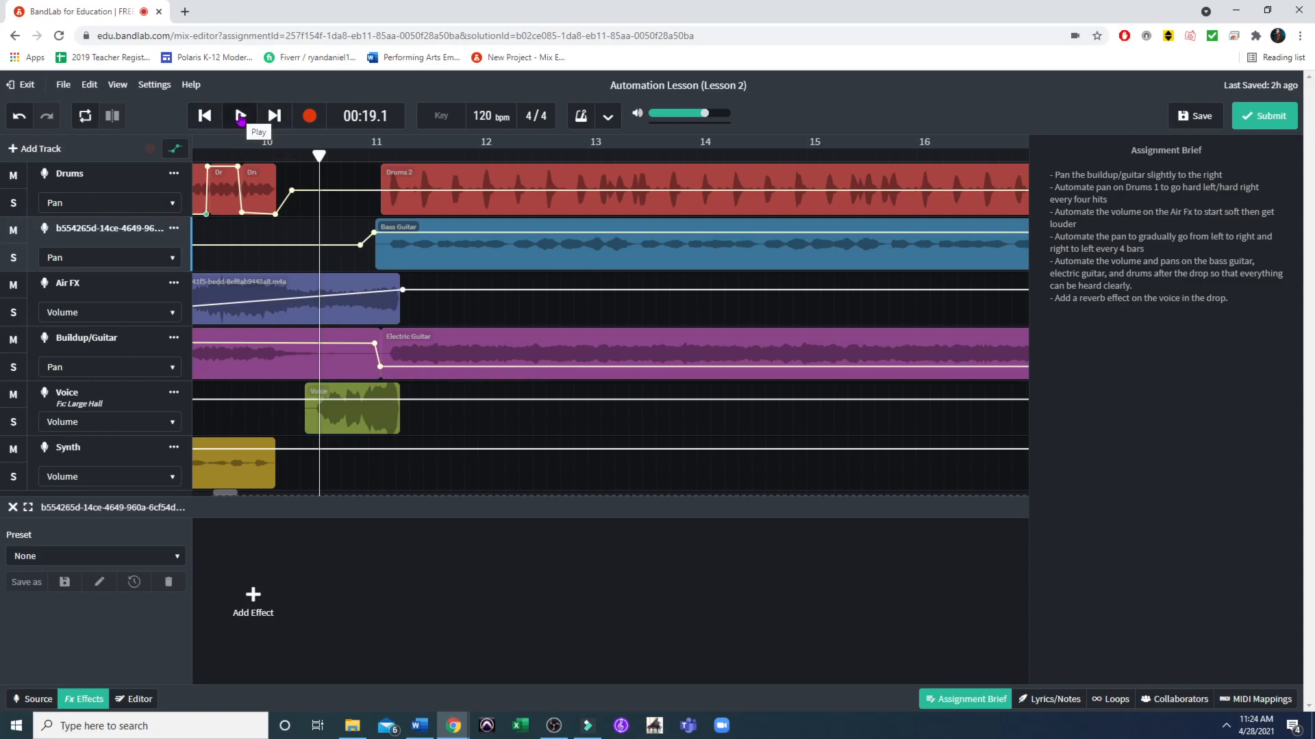
Play the drop from the middle of bar 10, soloing the Buildup/Guitar, bass guitar and Drums tracks in turn to check their panning.
left_click(240, 118)
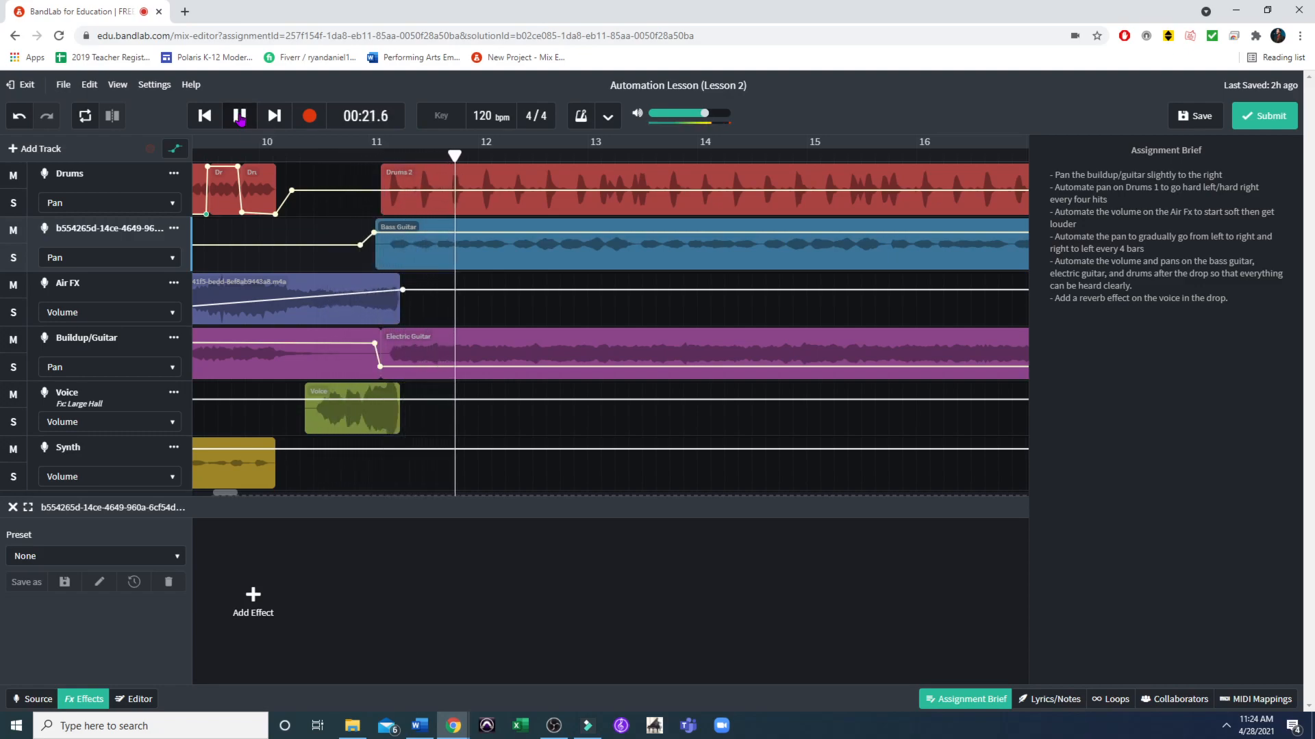
left_click(13, 370)
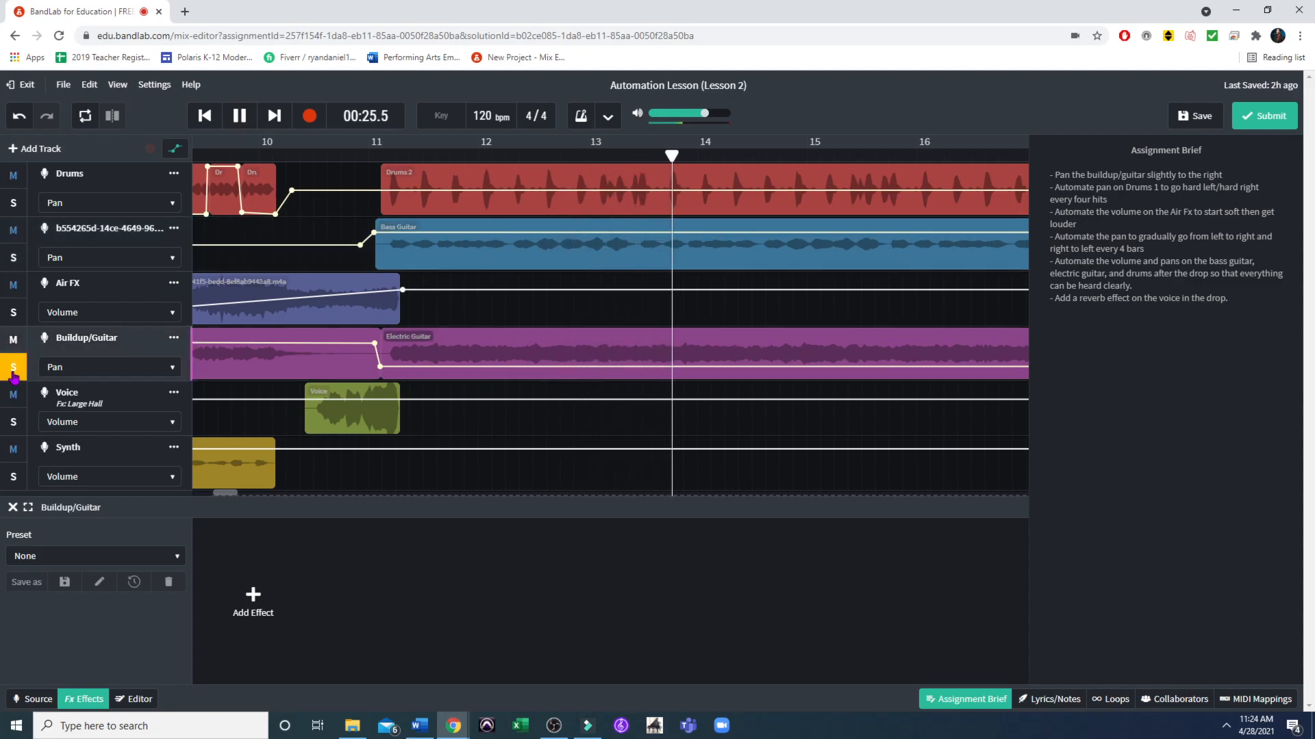
left_click(14, 258)
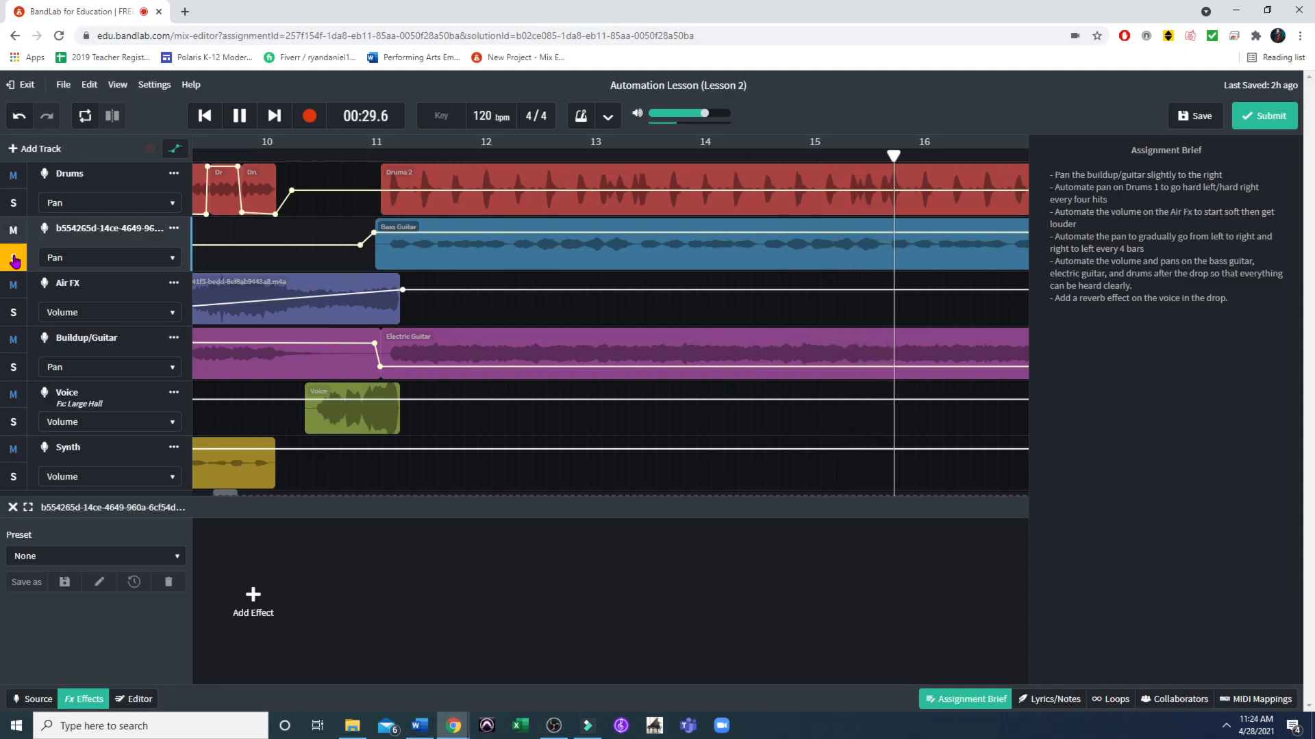
left_click(14, 203)
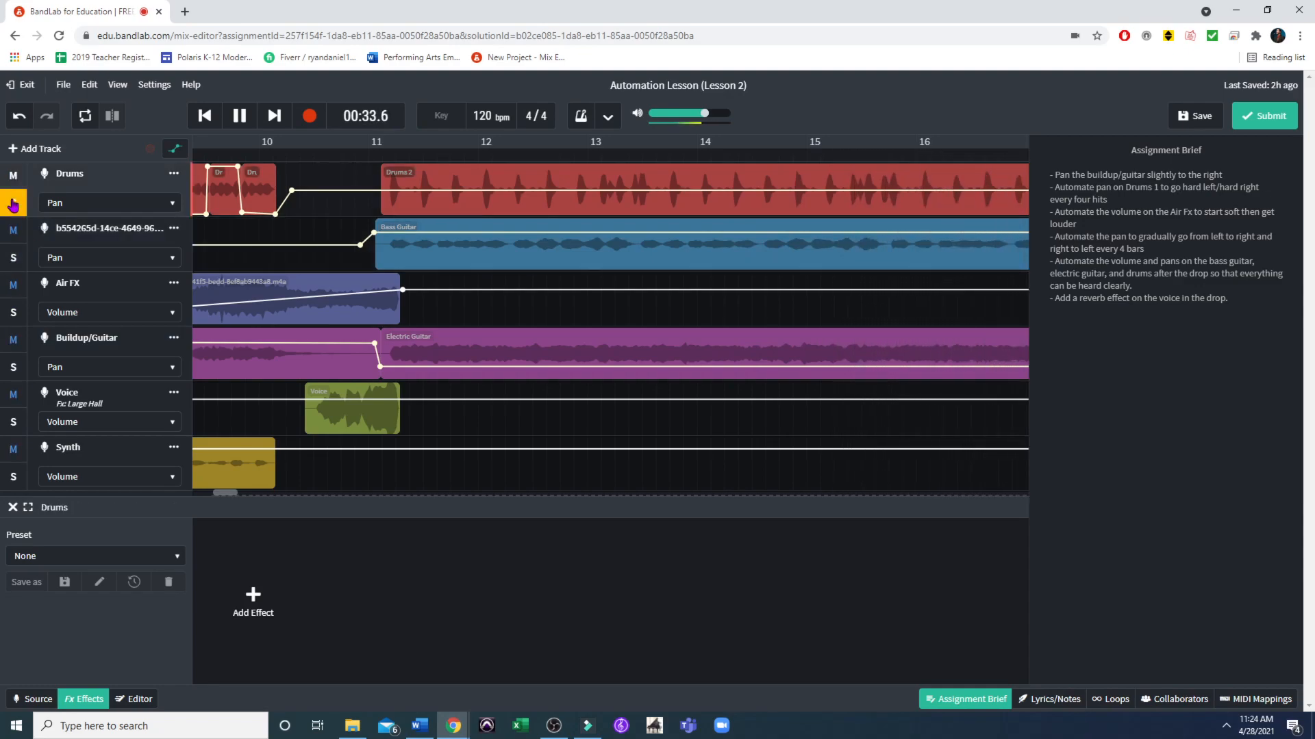
left_click(12, 204)
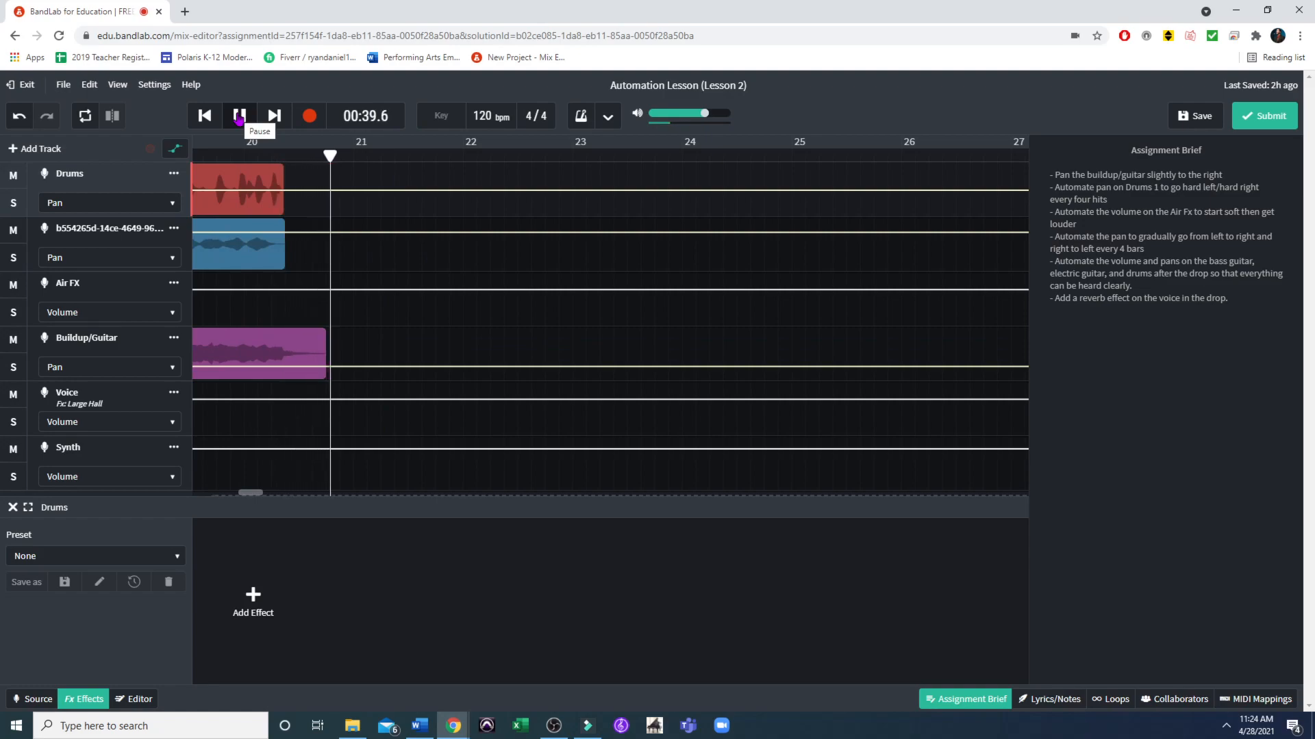
left_click(238, 118)
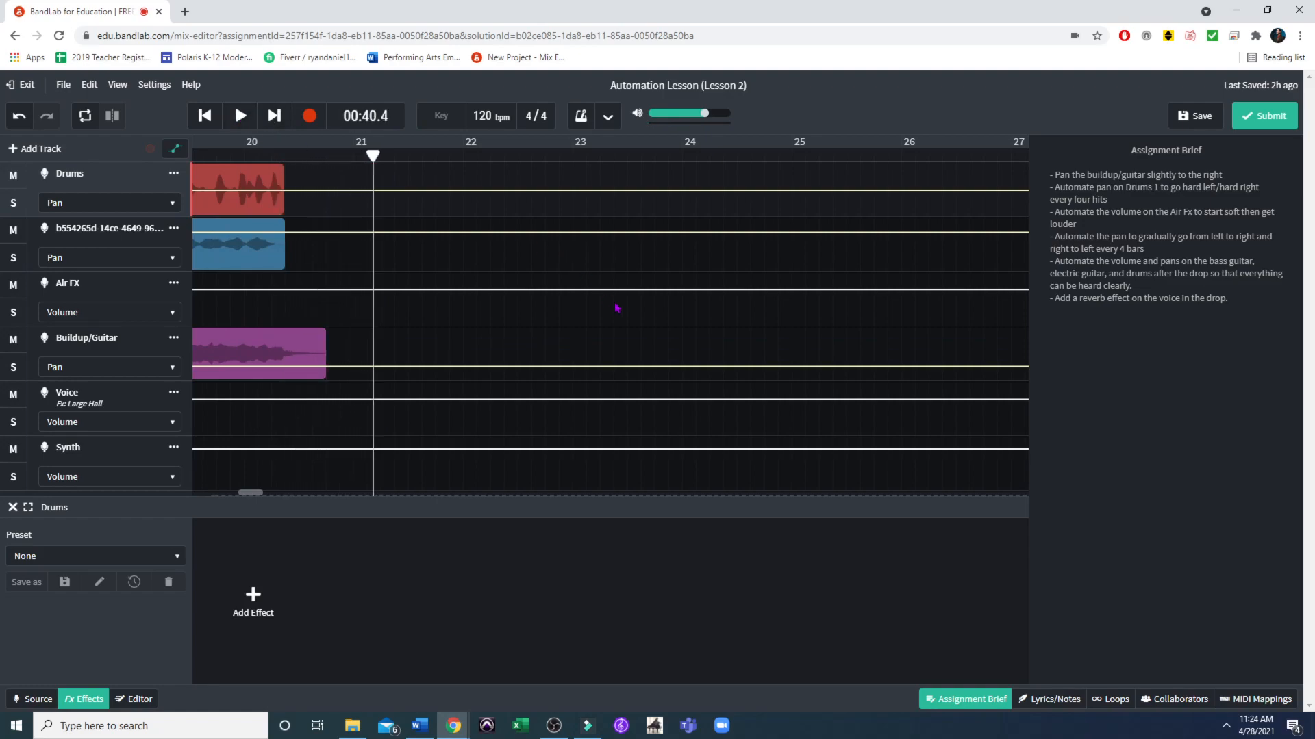
Undo the last change and automate the Buildup/Guitar track's volume to dip slightly where the Electric Guitar region starts.
left_click_drag(250, 492, 230, 492)
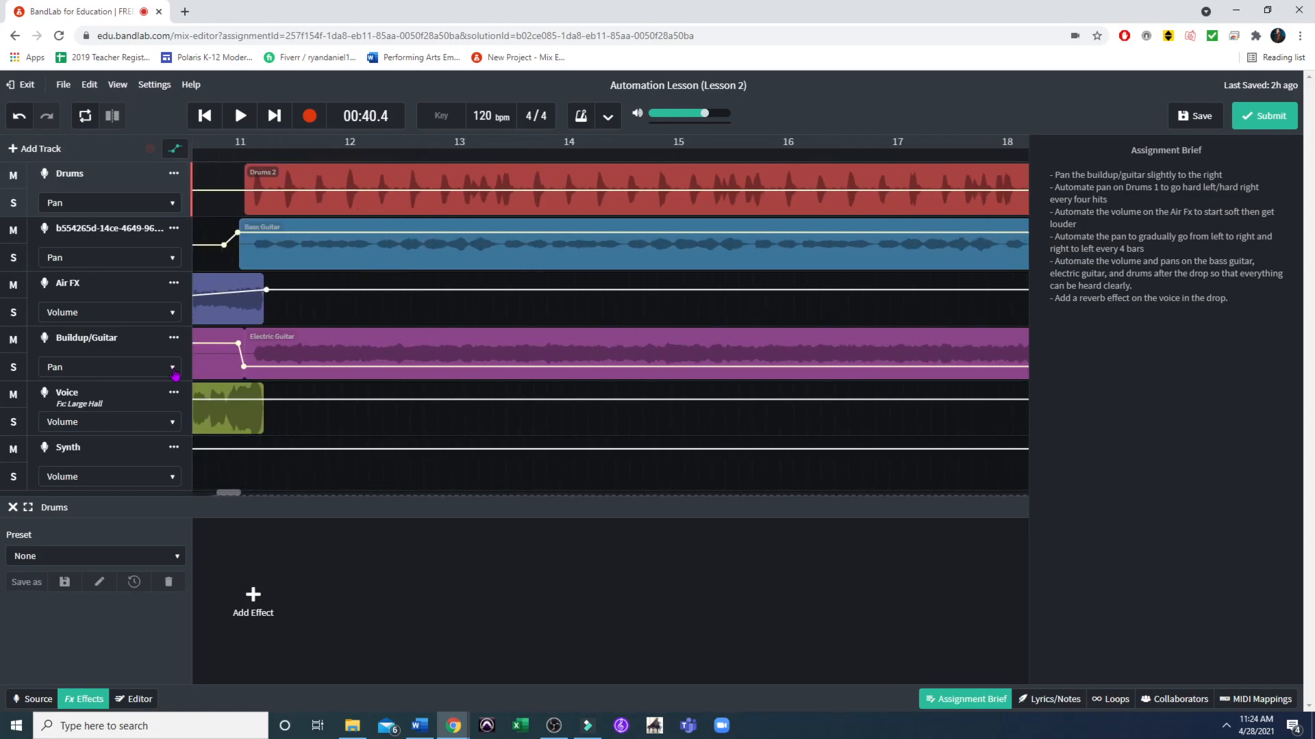
left_click(103, 369)
left_click(69, 350)
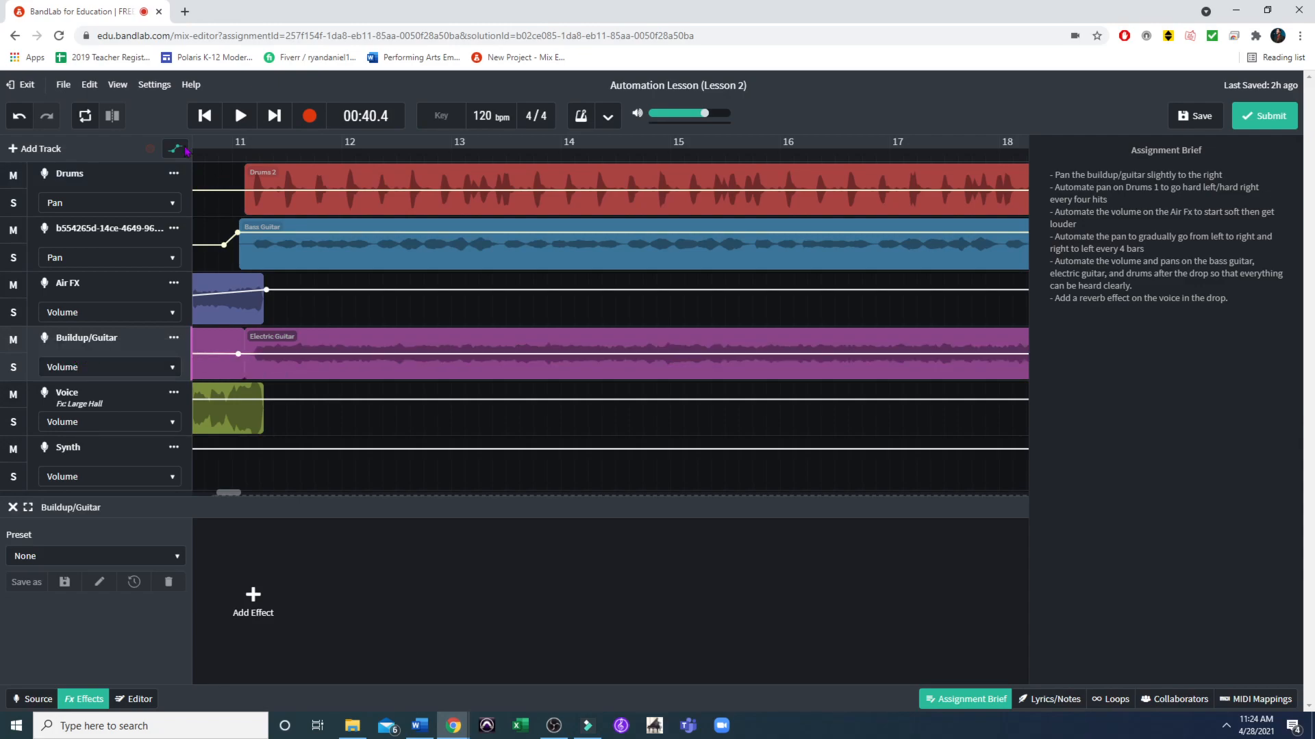
left_click(19, 116)
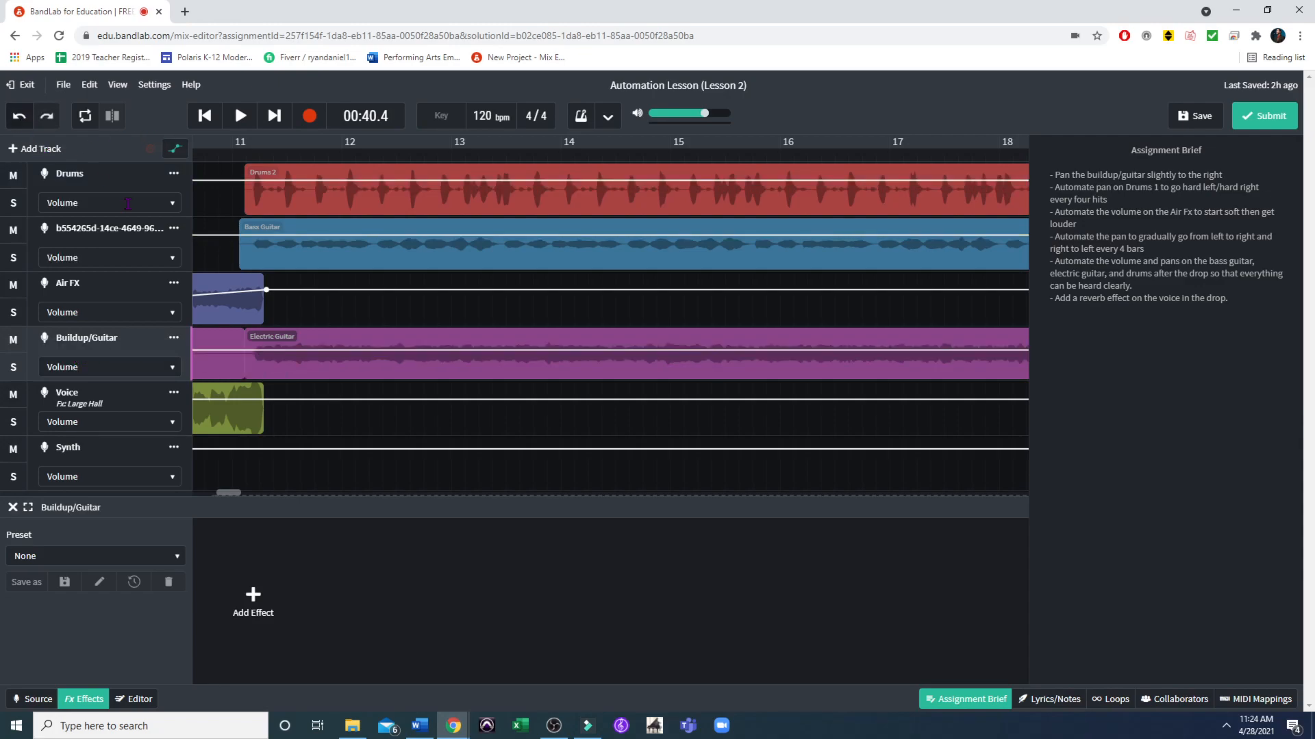
left_click(241, 352)
left_click_drag(242, 352, 250, 356)
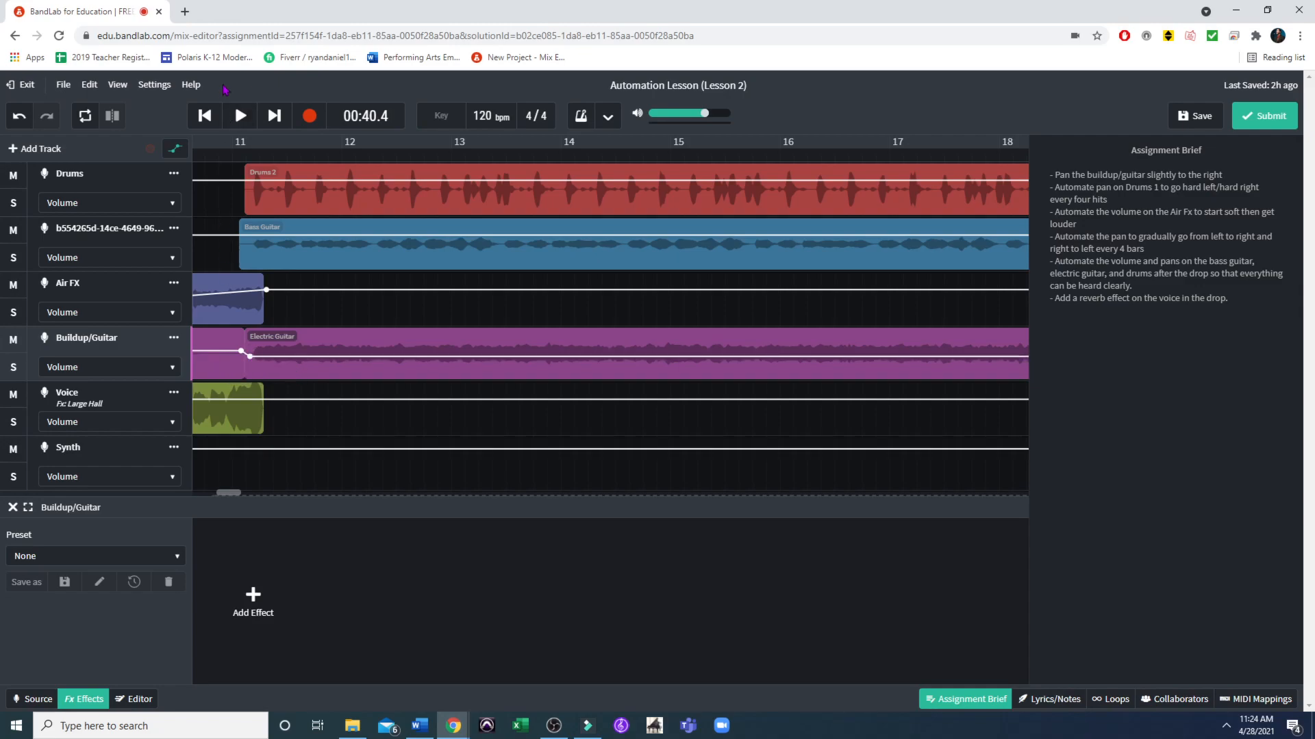
Play the mix from bar 11 and briefly solo the Buildup/Guitar track to check the electric guitar's lowered volume.
left_click(241, 167)
key("space")
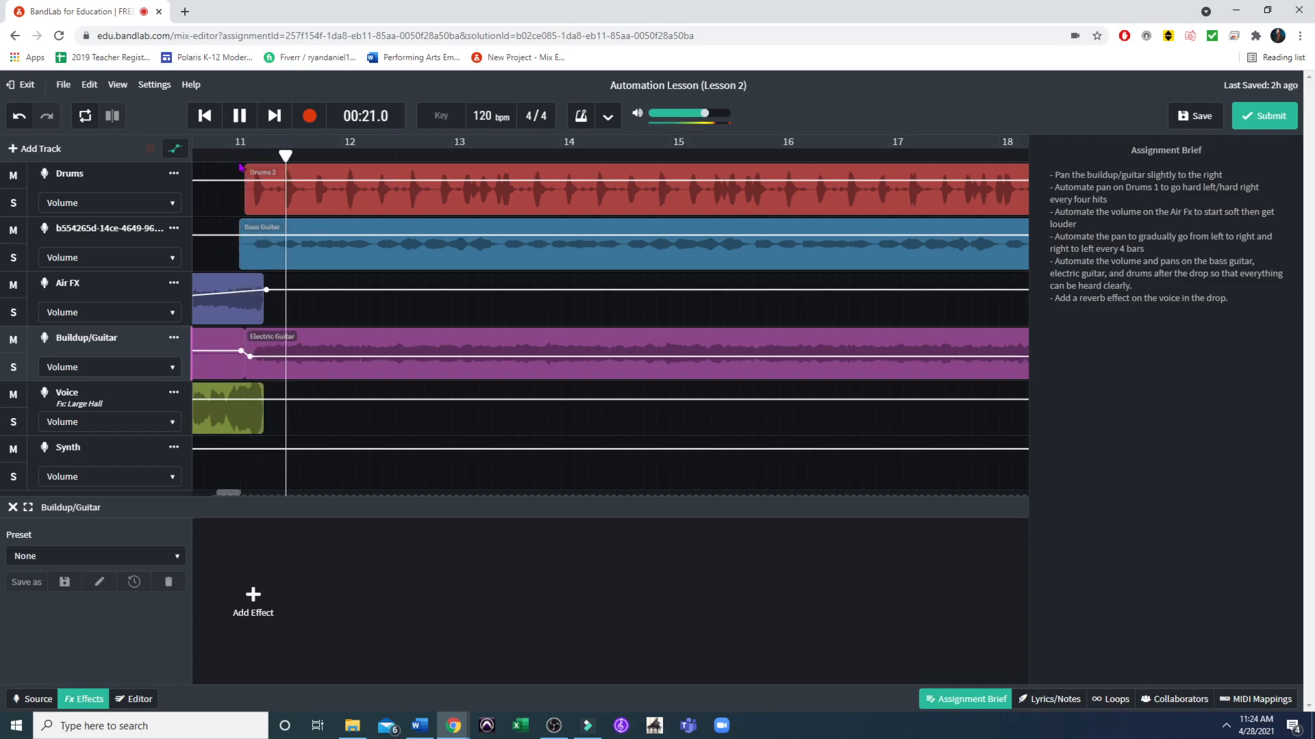
mouse_move(253, 360)
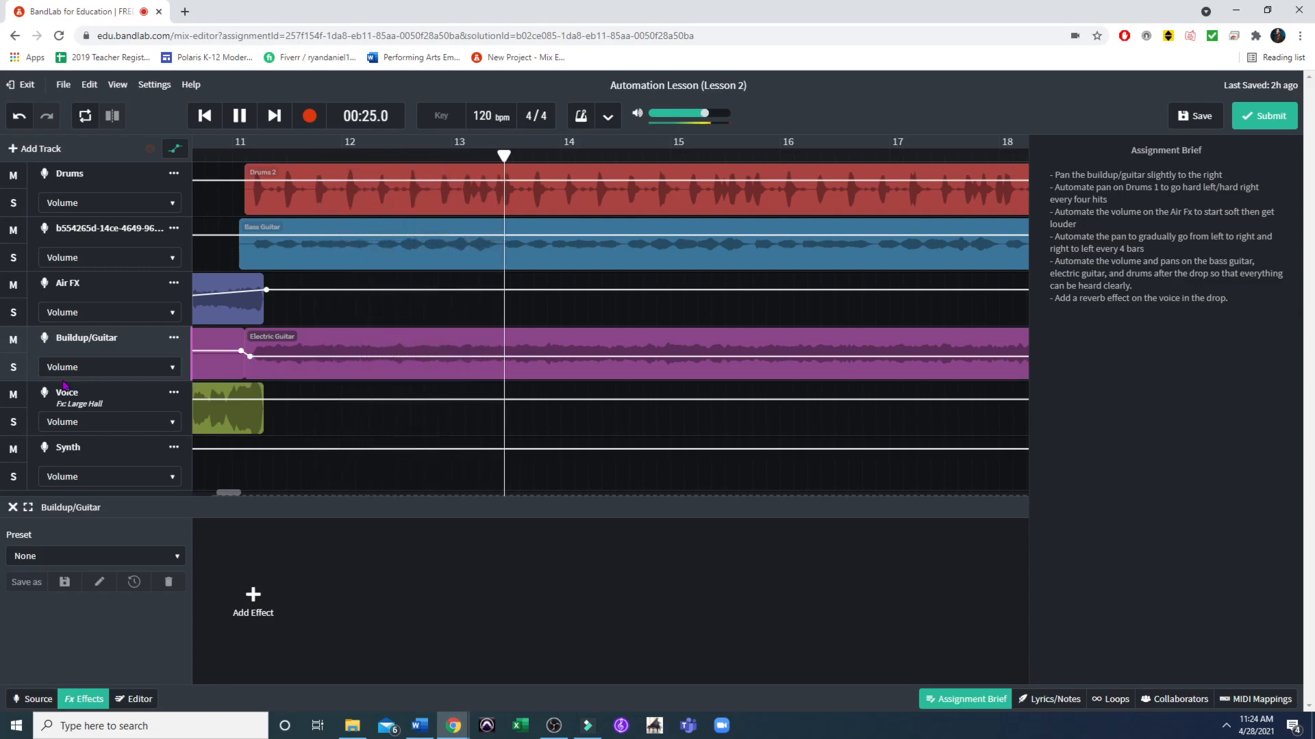
left_click(16, 367)
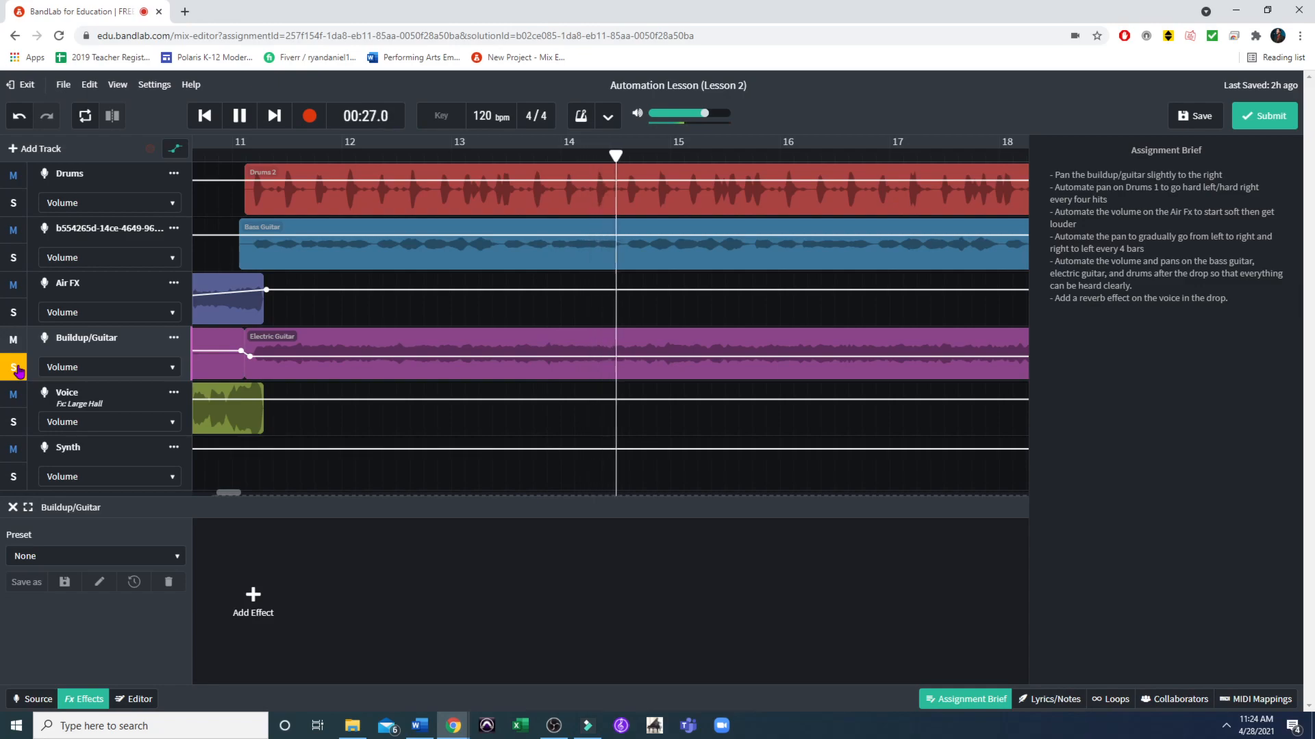
left_click(16, 368)
key("space")
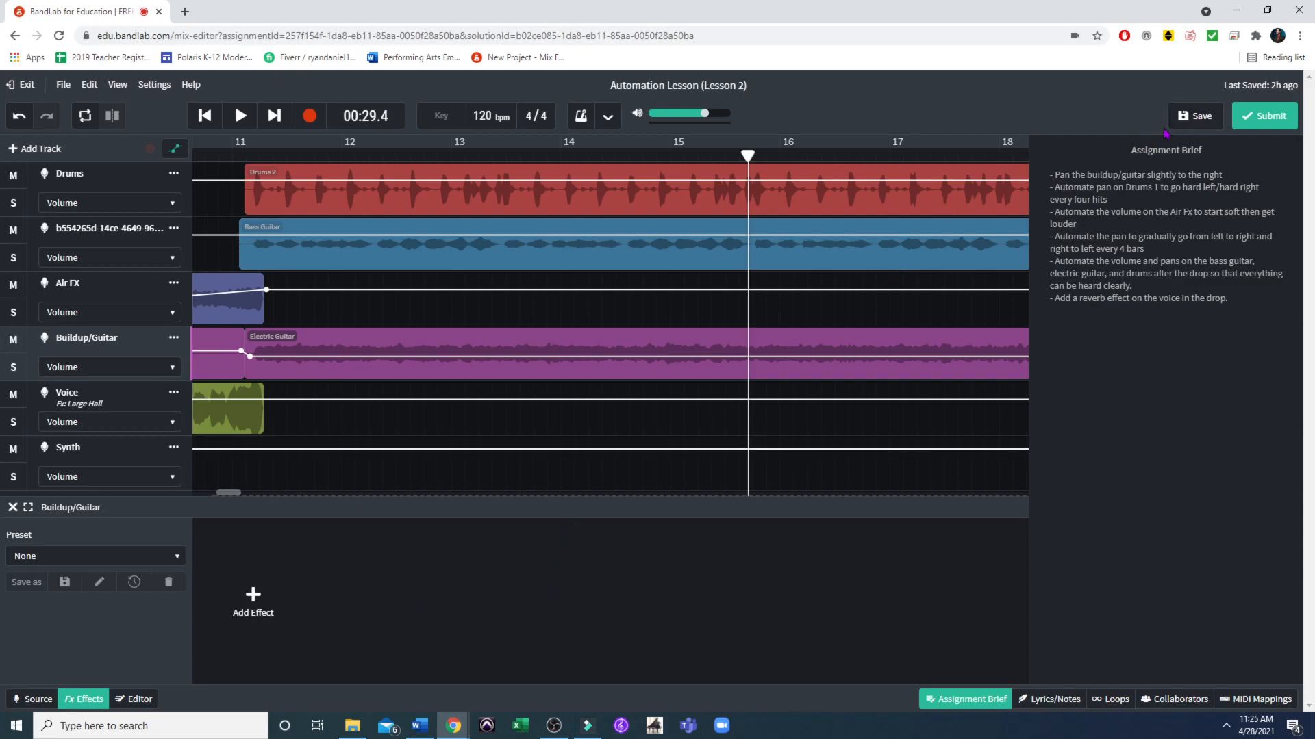
Review the assignment brief and submit the Automation Lesson (Lesson 2) solution without a description.
left_click_drag(1062, 181, 1242, 300)
left_click(1223, 364)
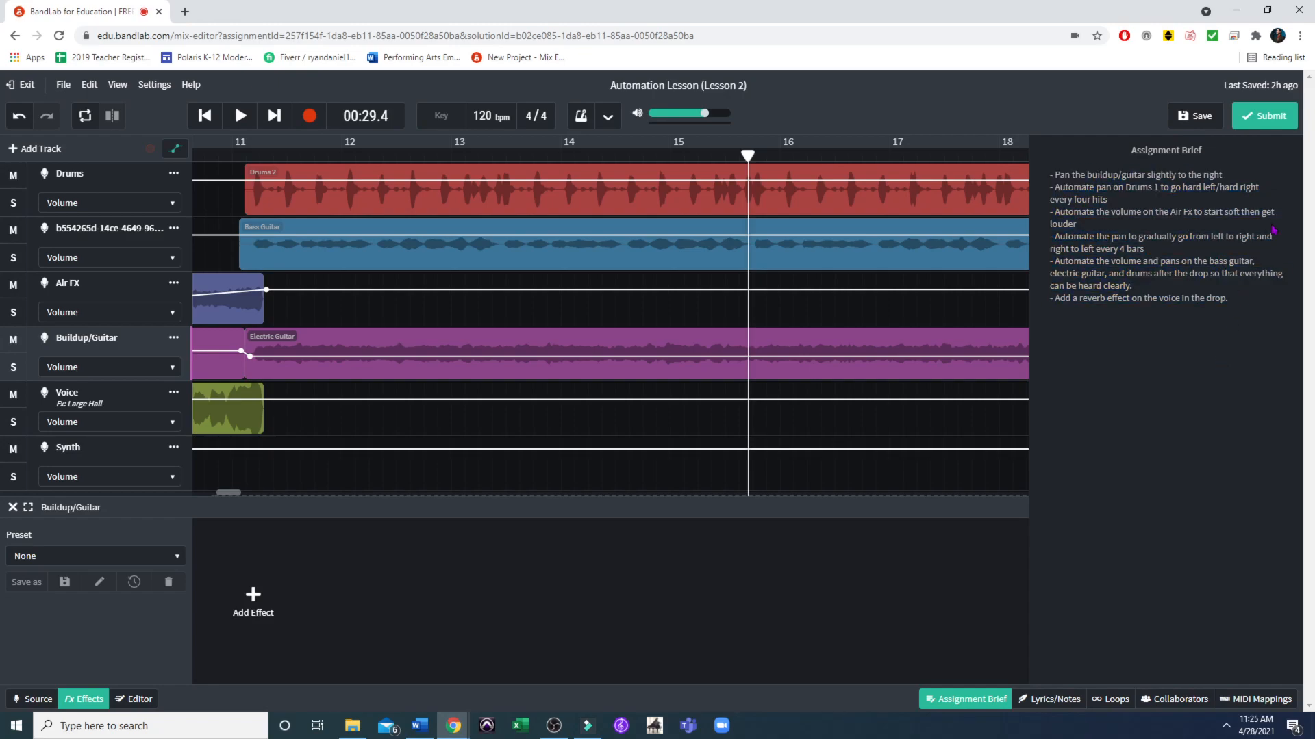
left_click(1264, 118)
left_click(577, 383)
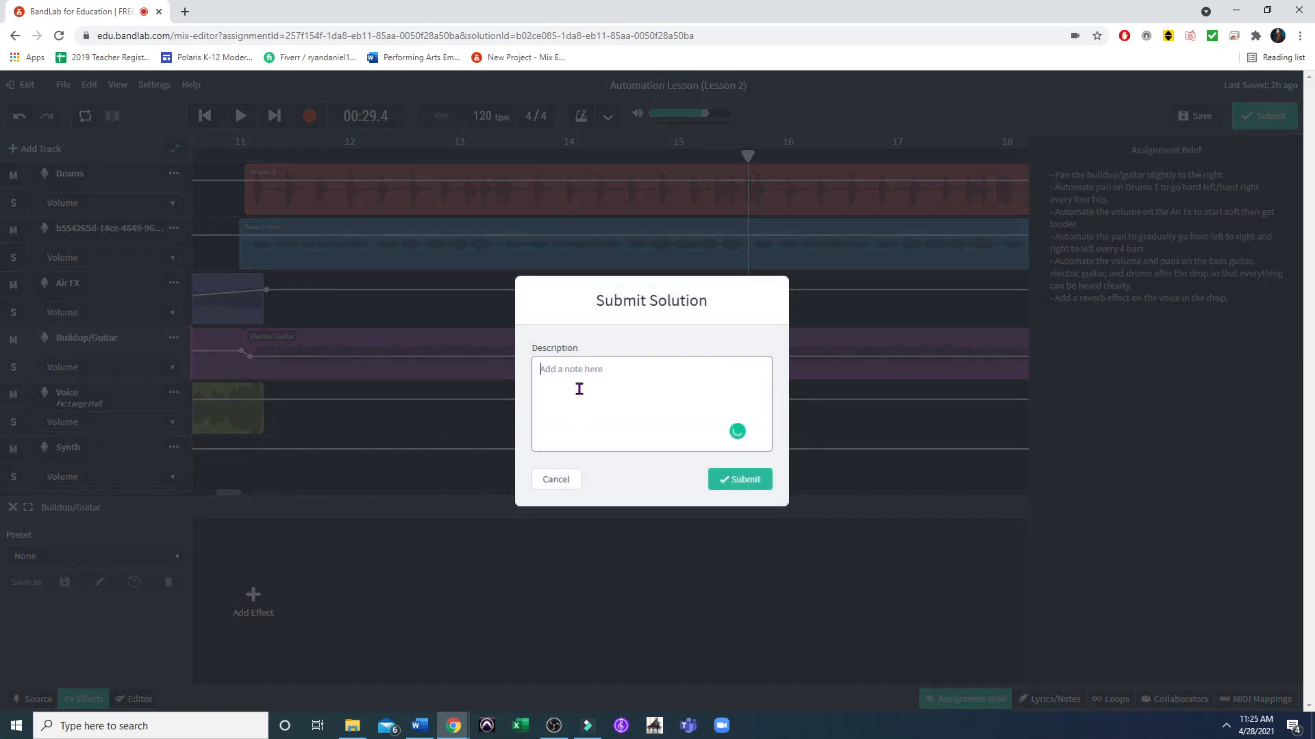
left_click(739, 479)
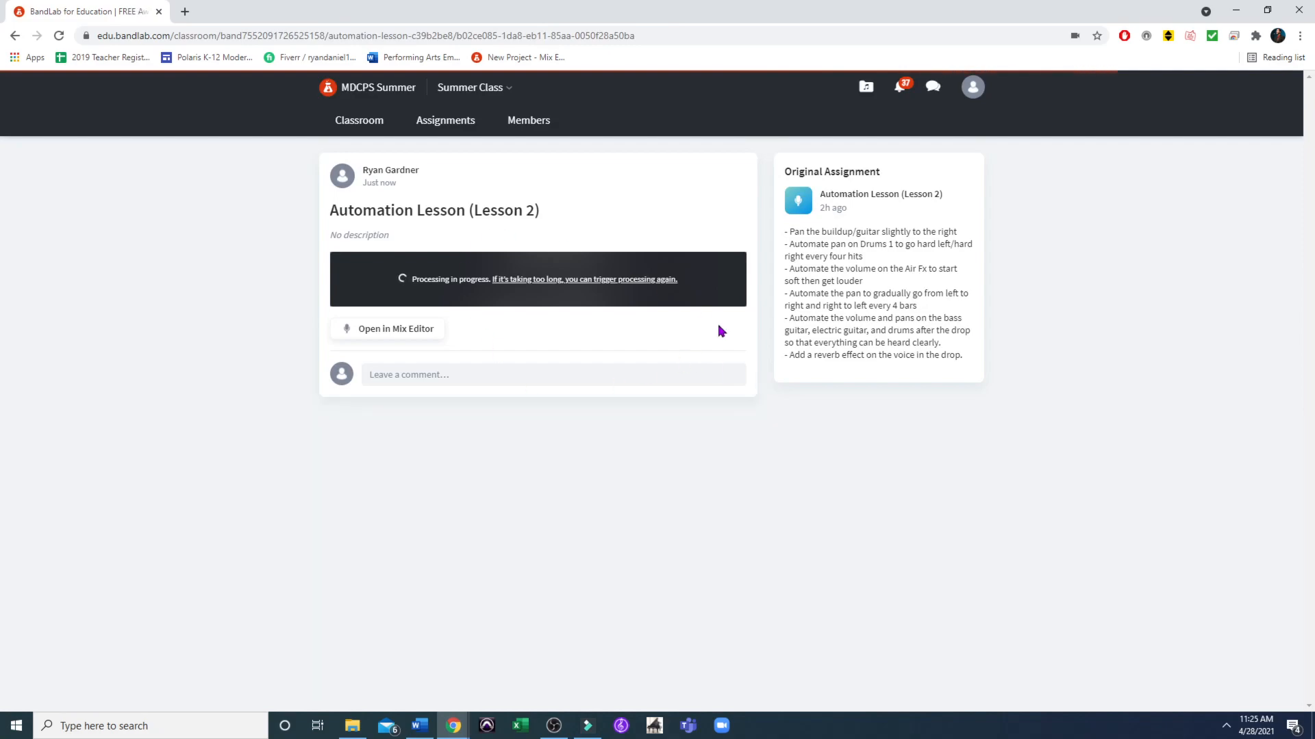
Start a new personal project in the Mix Editor from My Library and open the full list of individual loops.
left_click(973, 95)
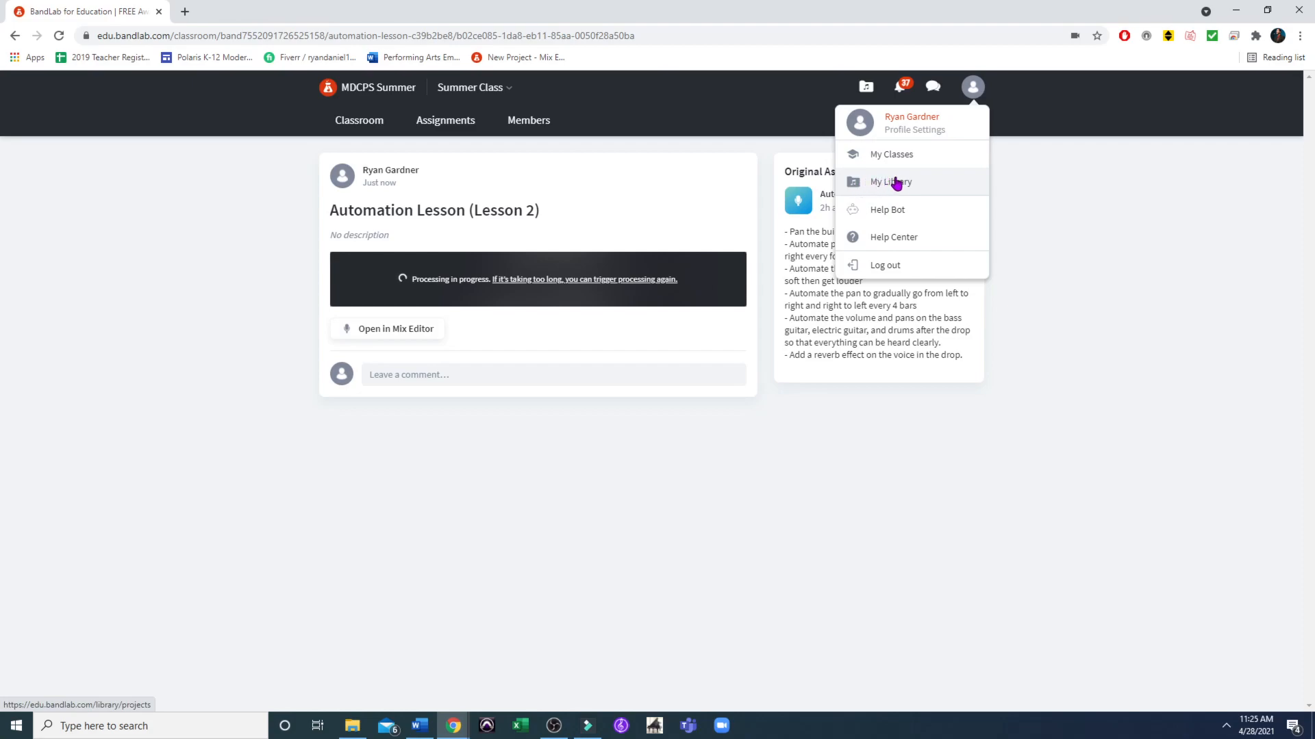
left_click(925, 189)
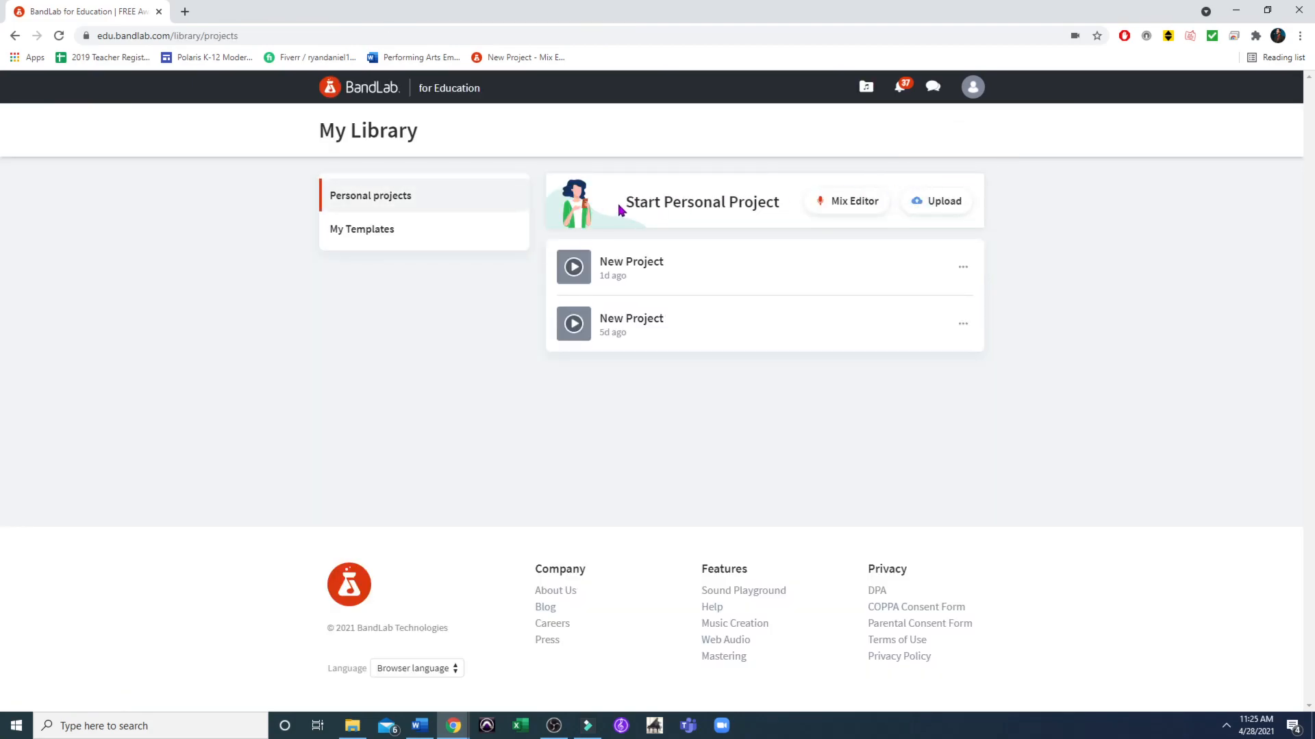
left_click(853, 203)
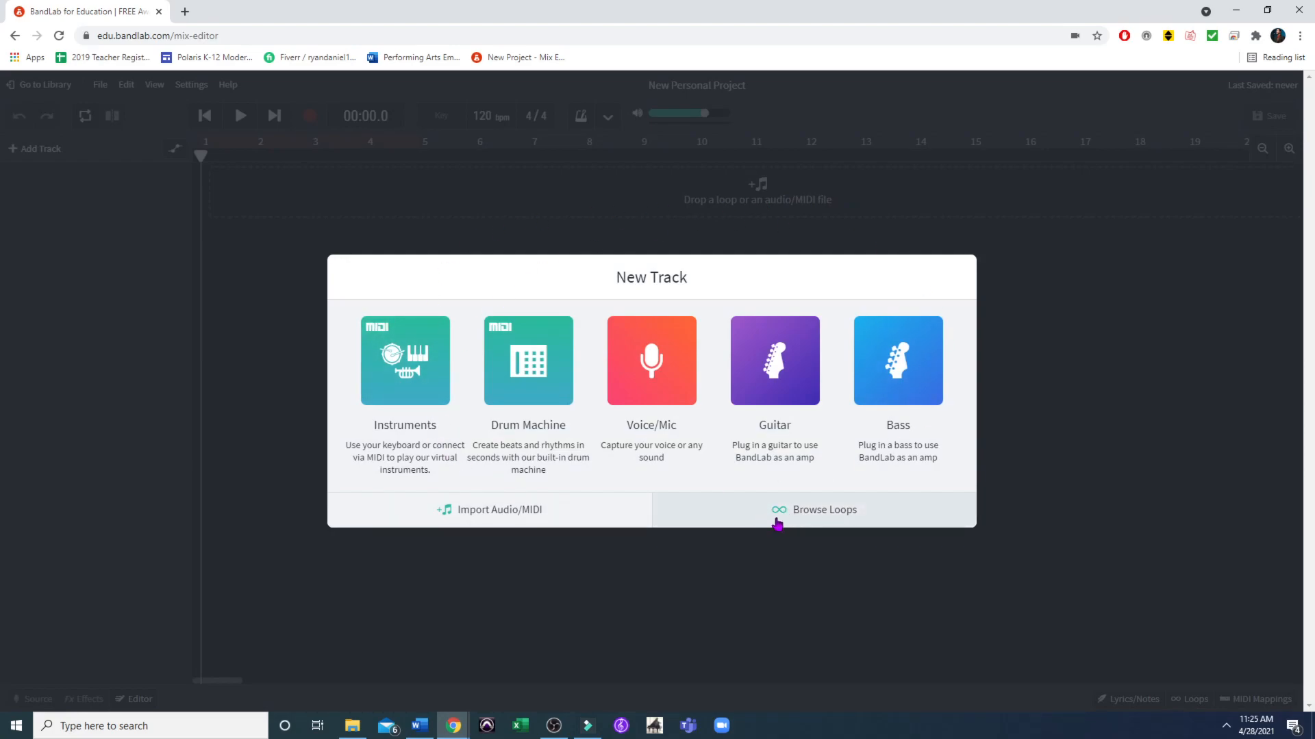
left_click(857, 522)
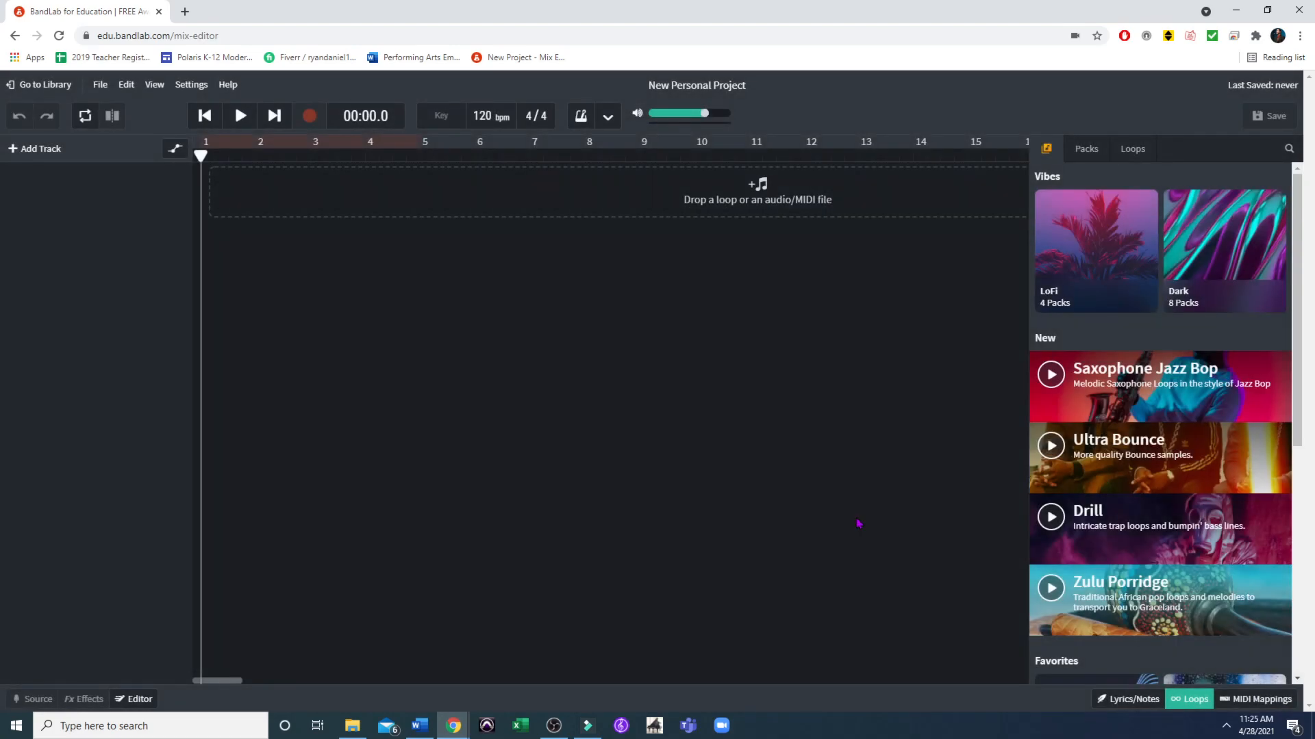
left_click(1139, 153)
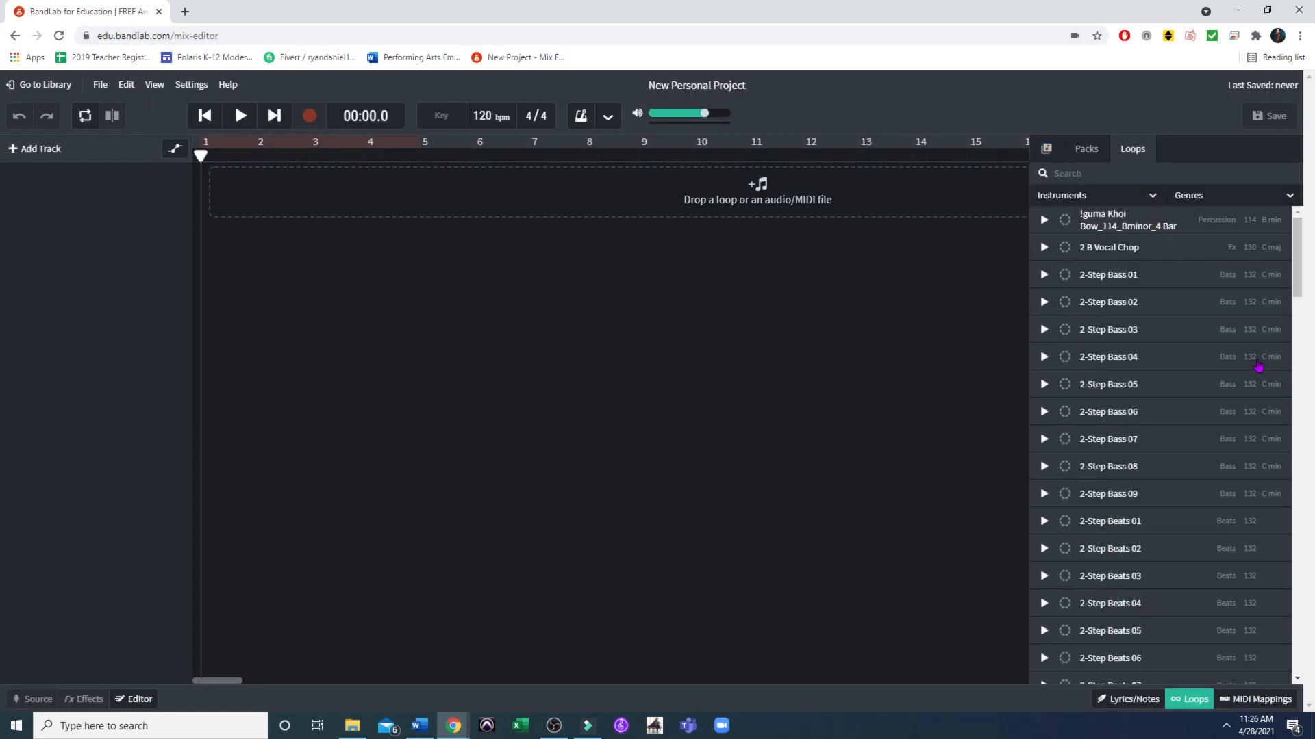